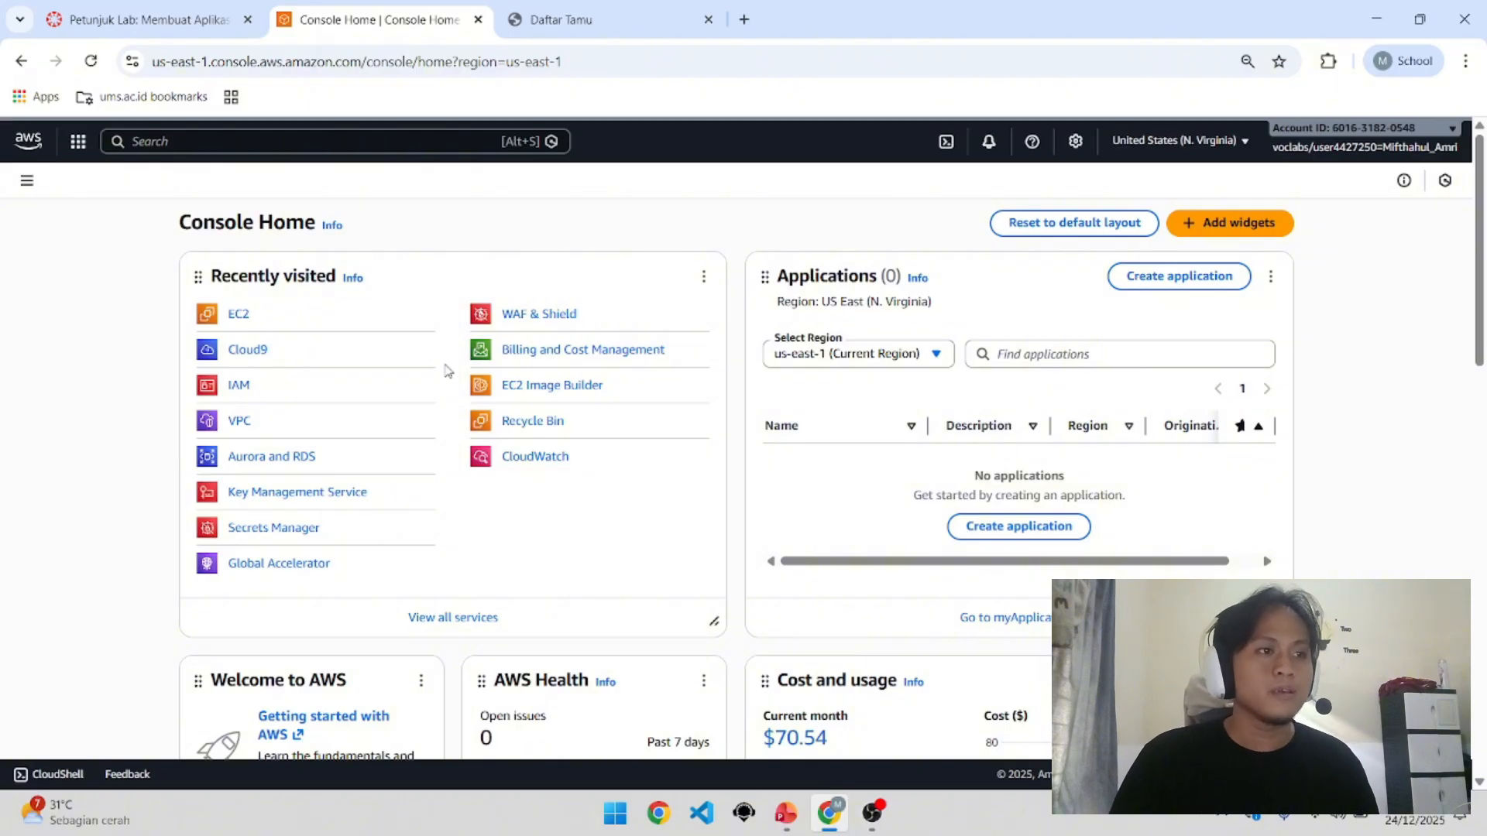
# Step: Open VPC from Recently visited and list Your VPCs, showing mifapp (10.0.0.0/16) and the default VPC
pyautogui.click(246, 423)
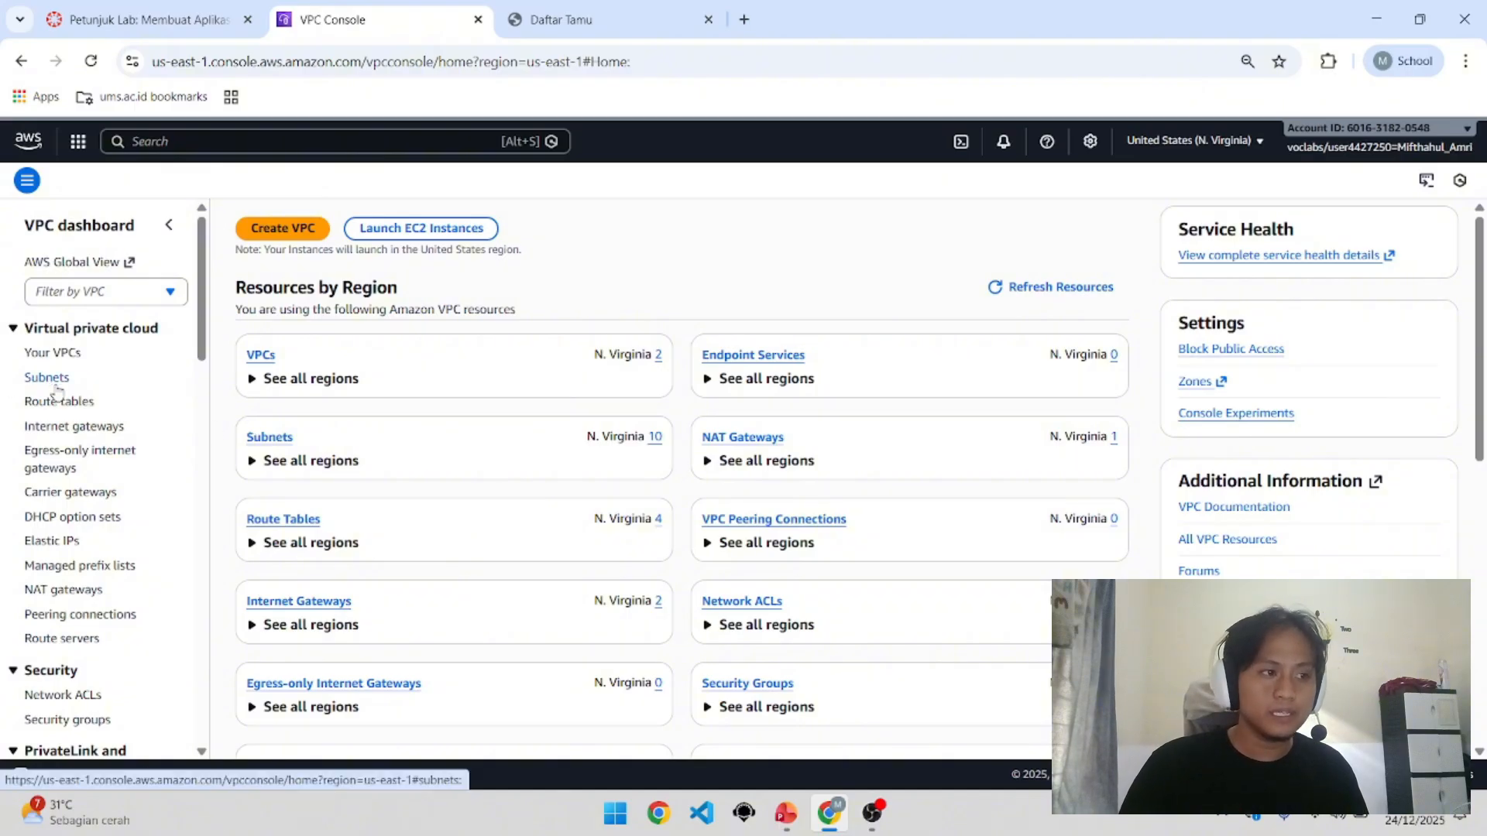
pyautogui.click(54, 354)
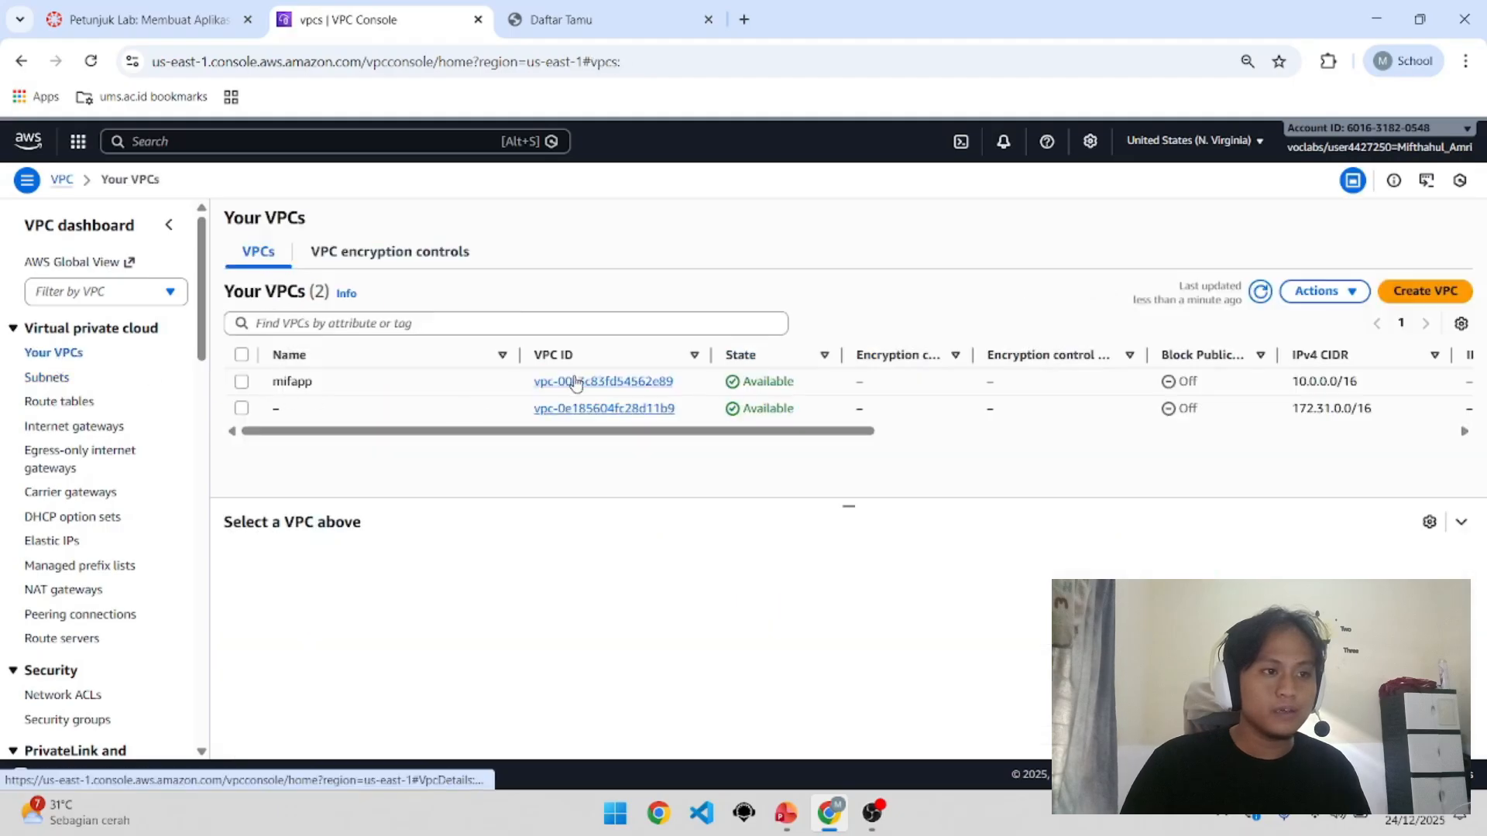
# Step: Open the mifapp VPC and trace its 4 subnets, 3 route tables and 2 gateways in the resource map
pyautogui.click(580, 384)
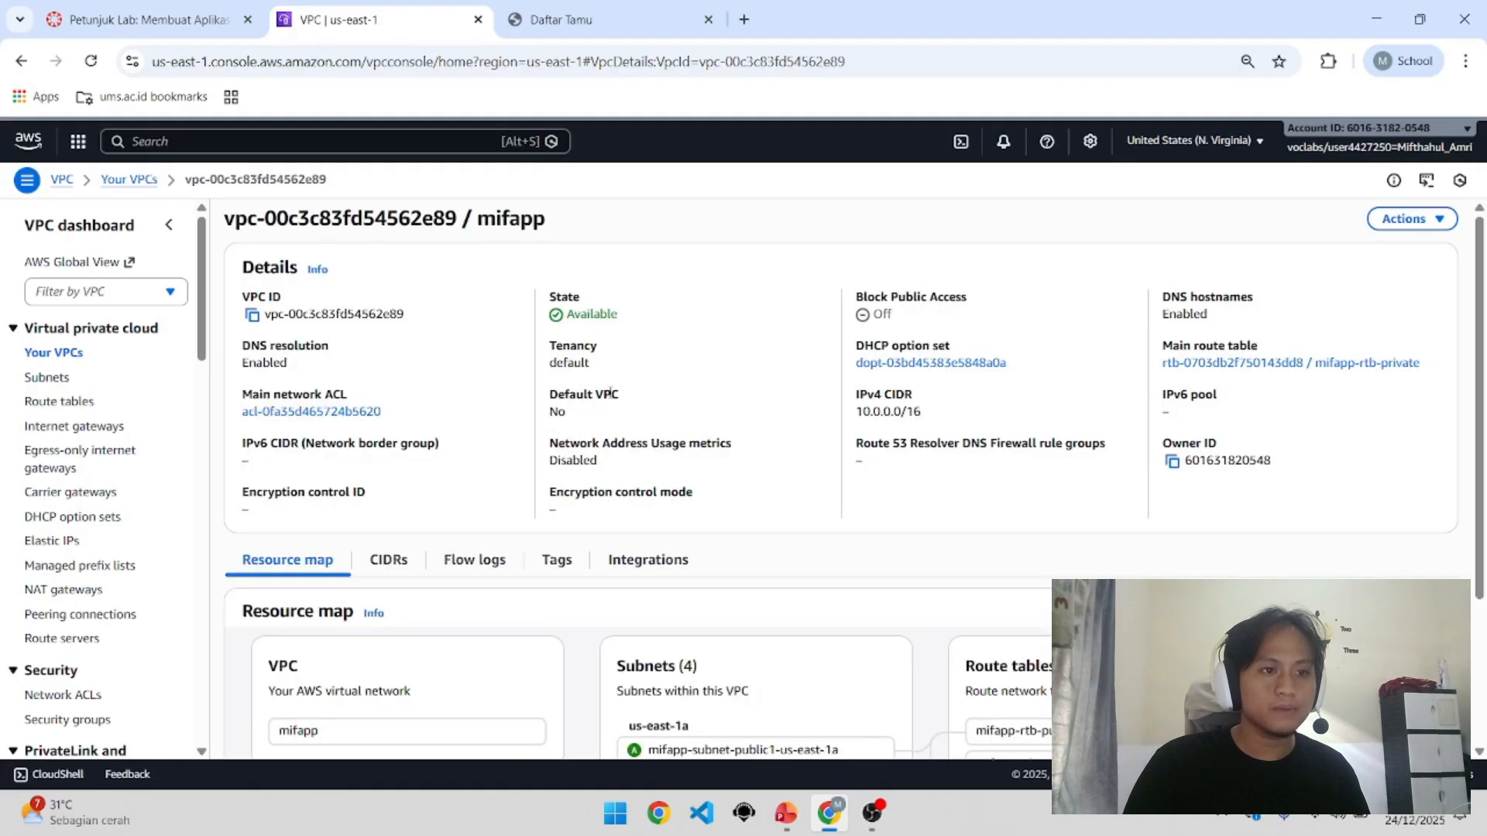
pyautogui.scroll(-2, 594, 399)
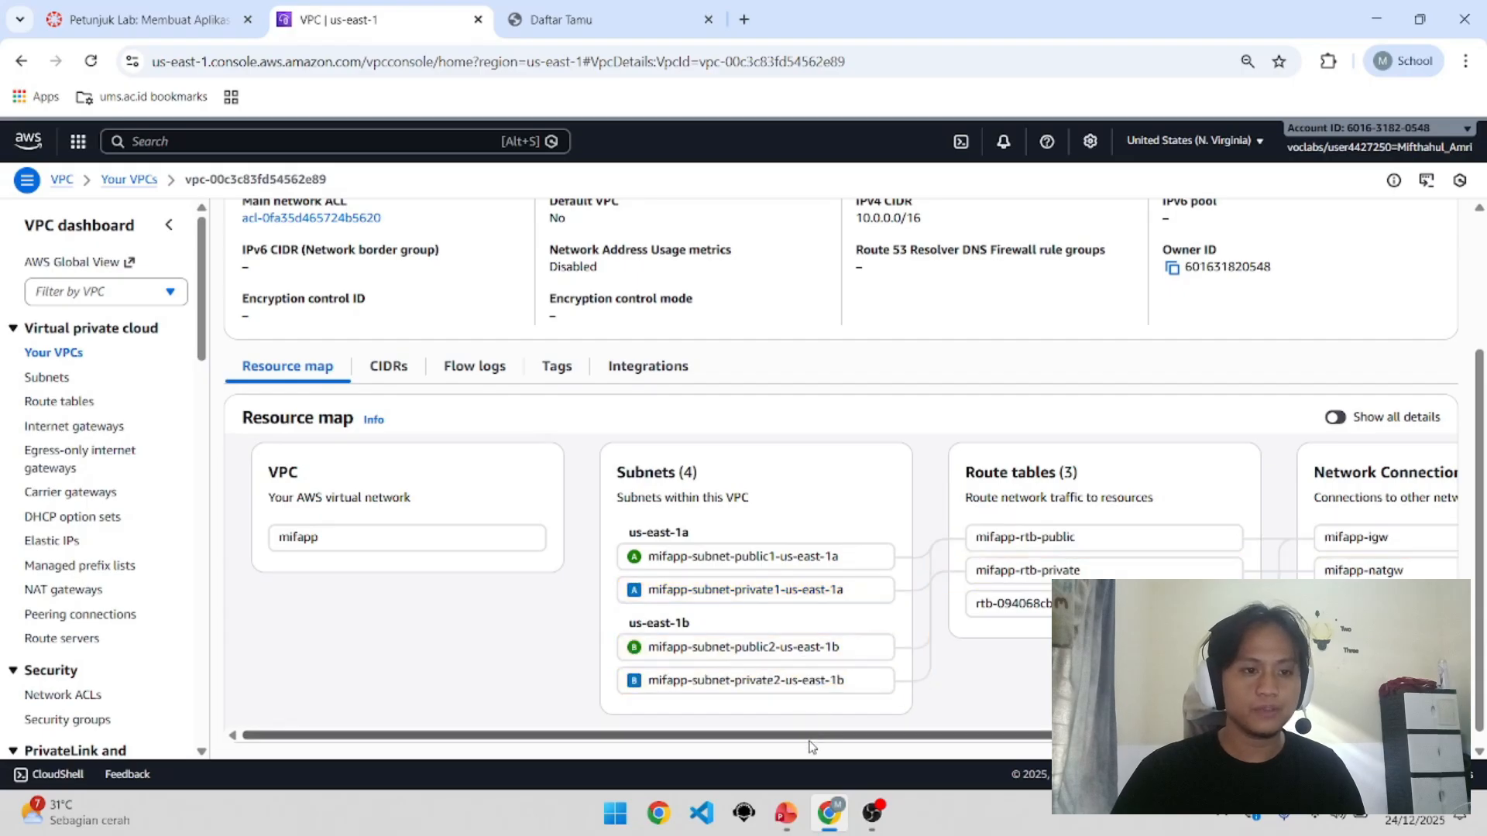
pyautogui.moveTo(811, 738); pyautogui.dragTo(905, 736)
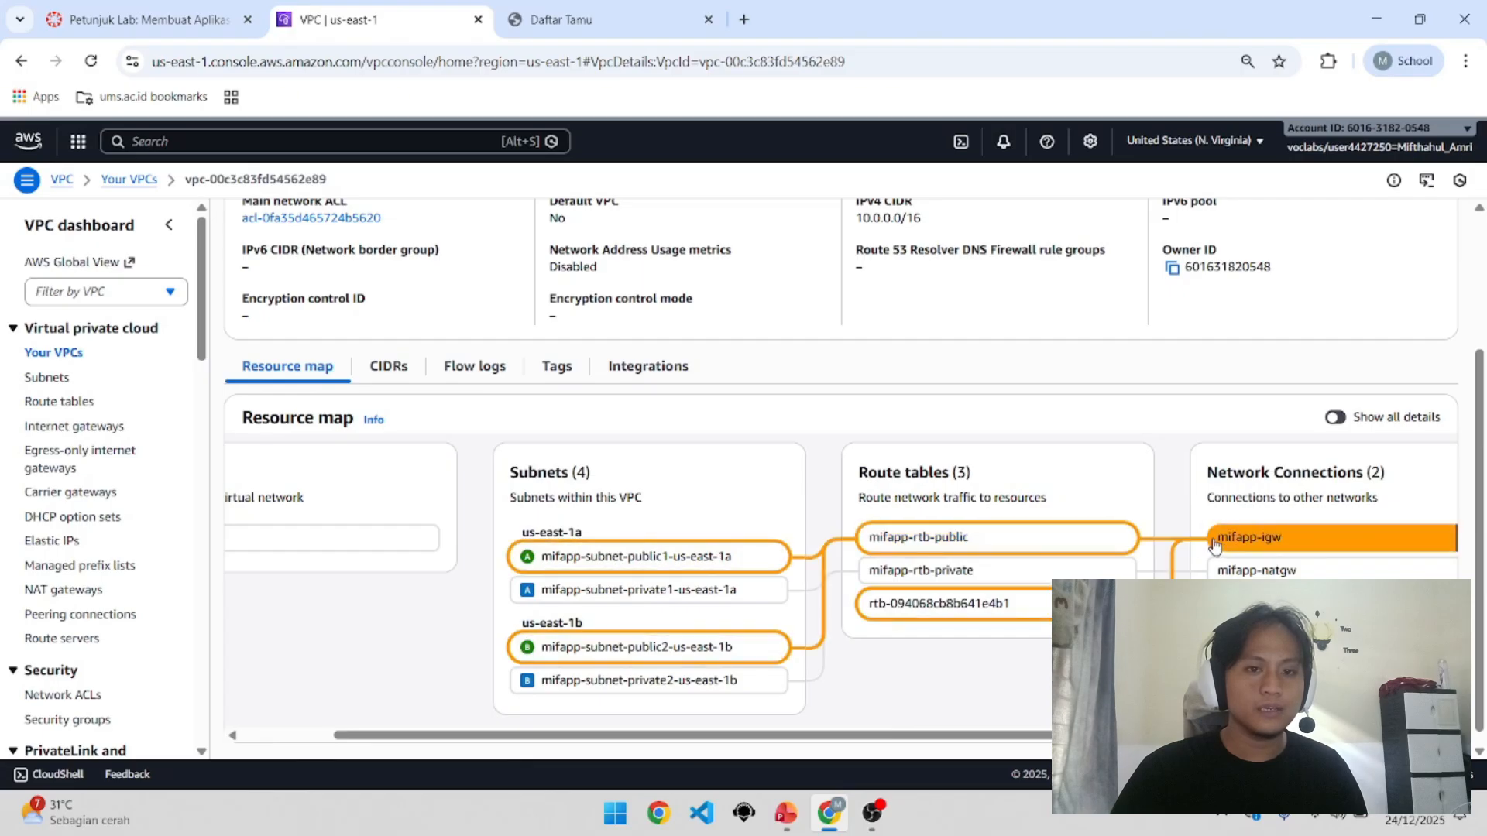
pyautogui.moveTo(1213, 735); pyautogui.dragTo(1245, 736)
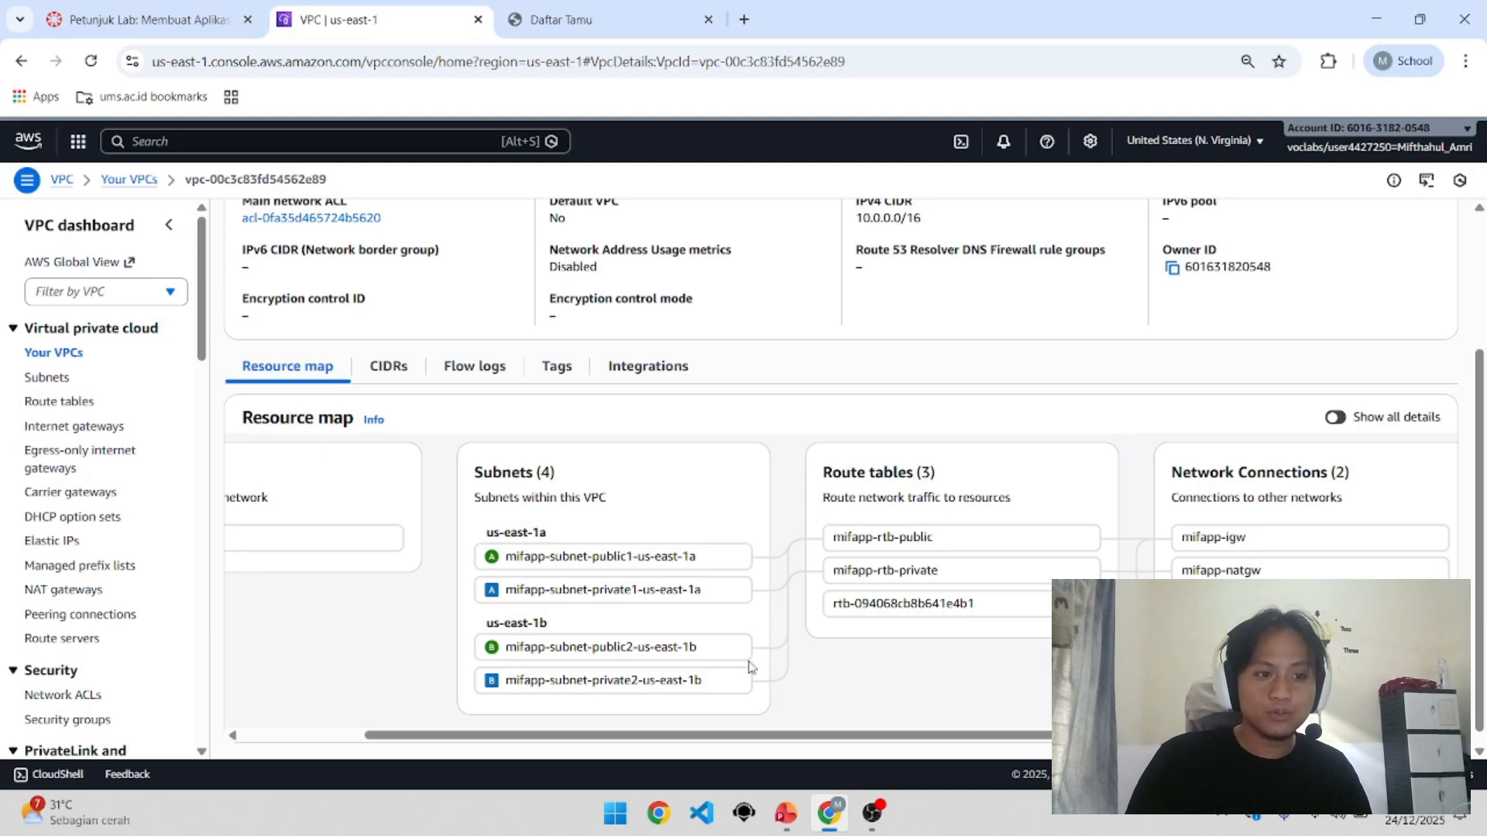
pyautogui.moveTo(720, 657)
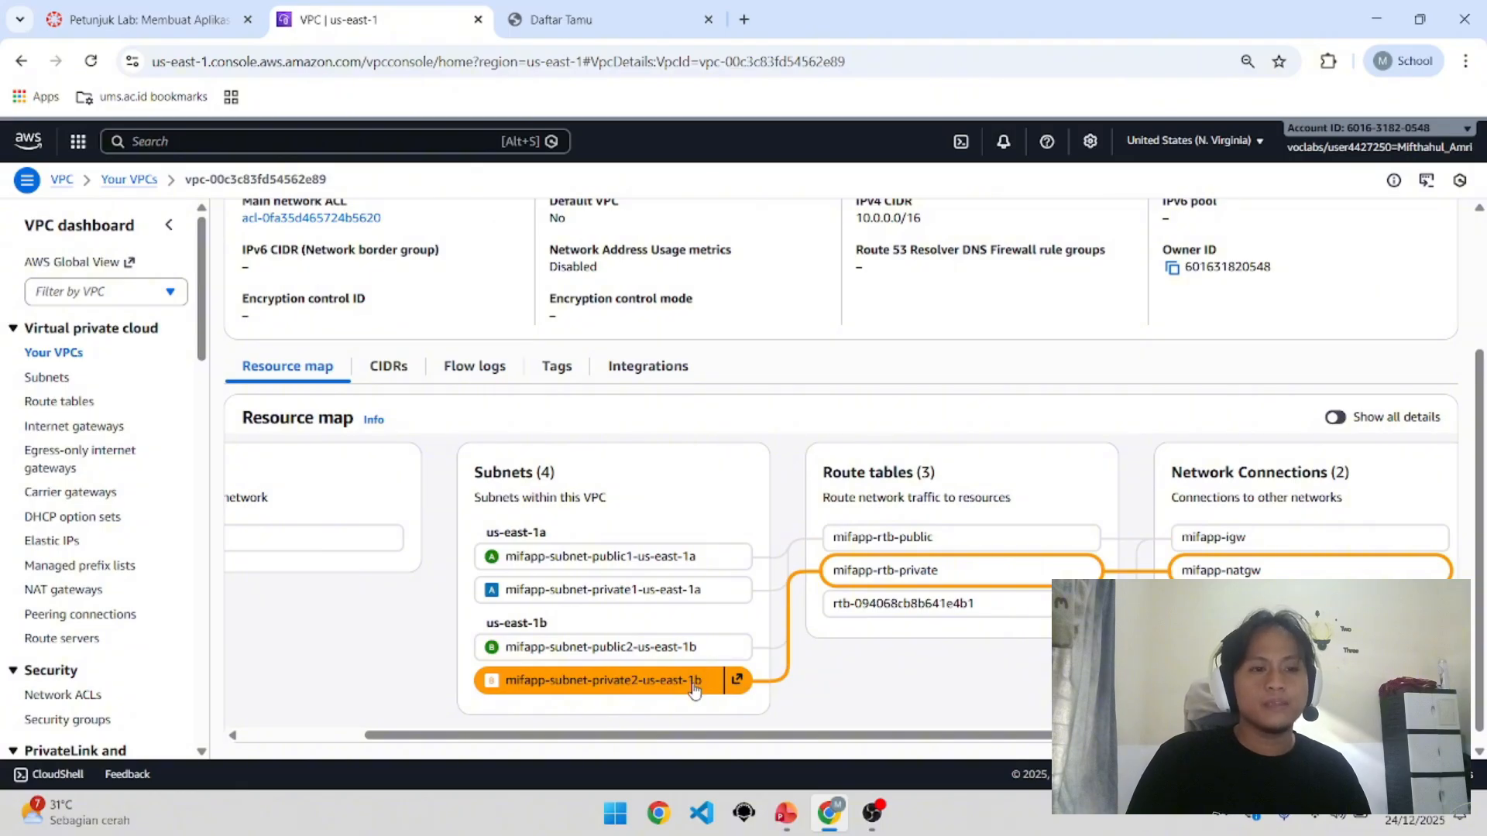
pyautogui.moveTo(685, 610)
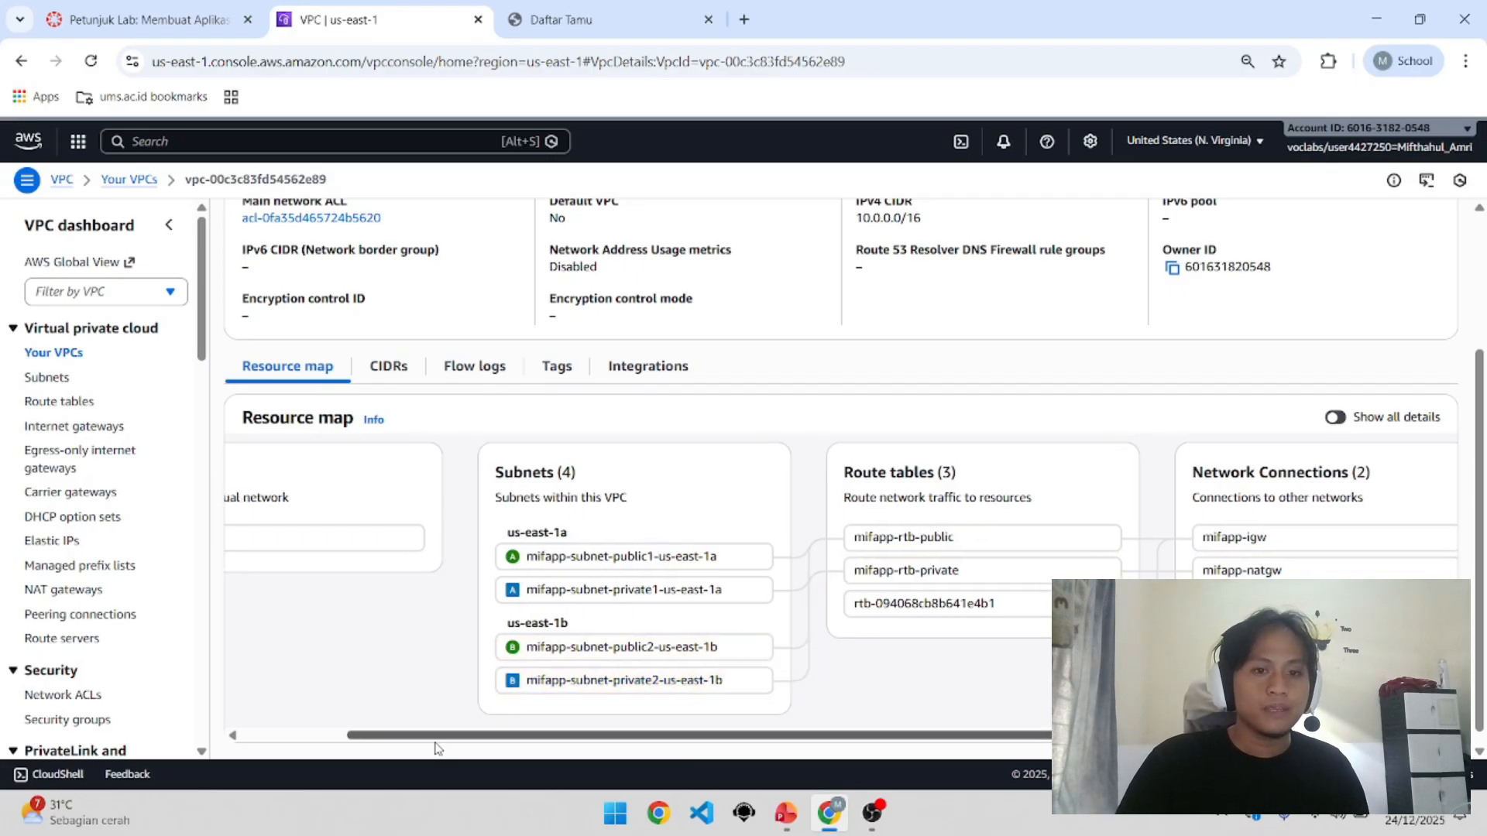
pyautogui.moveTo(462, 747); pyautogui.dragTo(342, 746)
pyautogui.scroll(3, 398, 651)
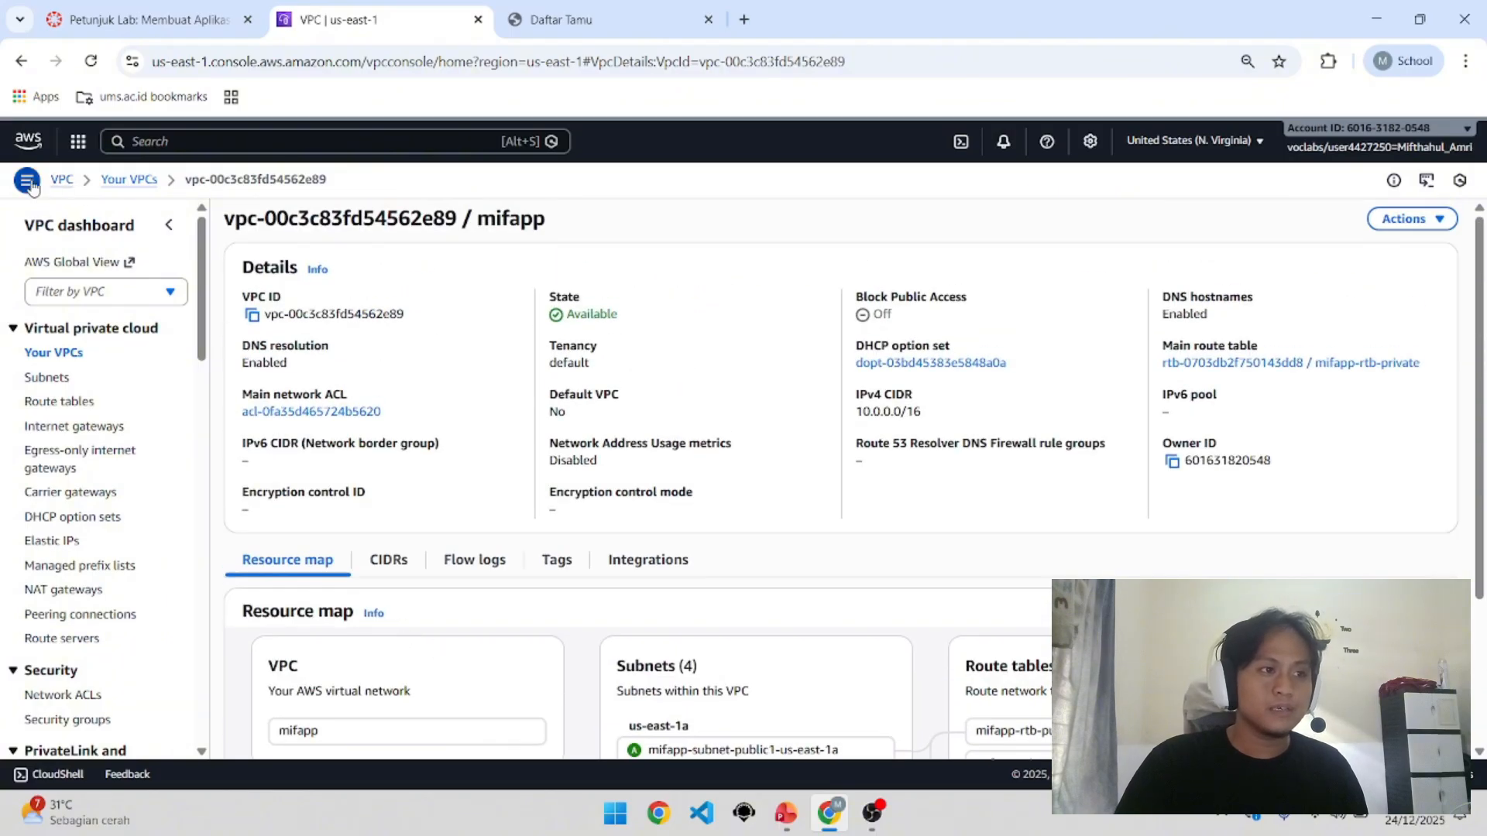
# Step: Search for ec2, correcting a mistyped query, and open the EC2 Dashboard
pyautogui.click(158, 142)
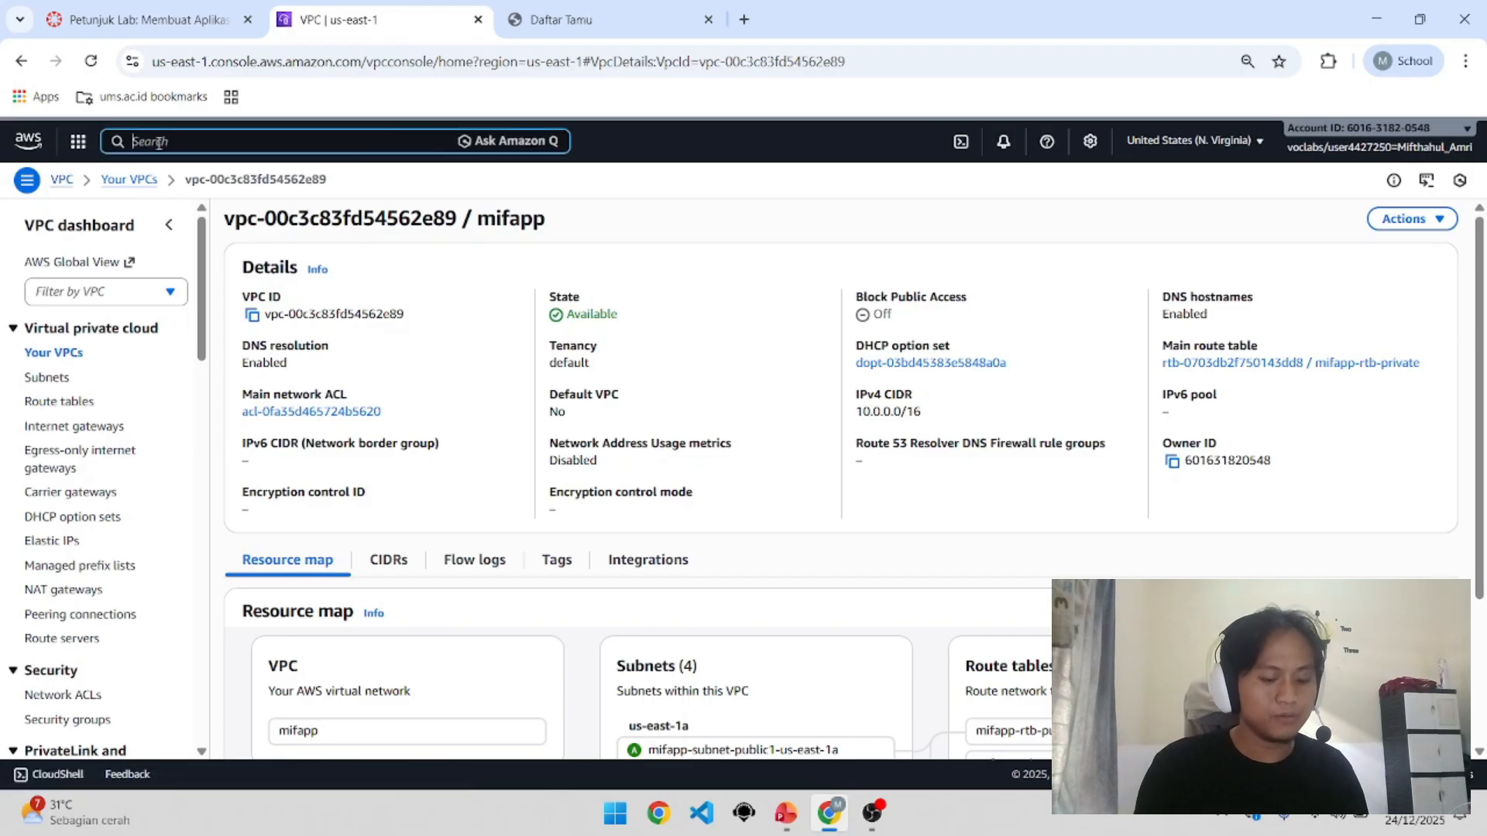
pyautogui.write('cpRA')
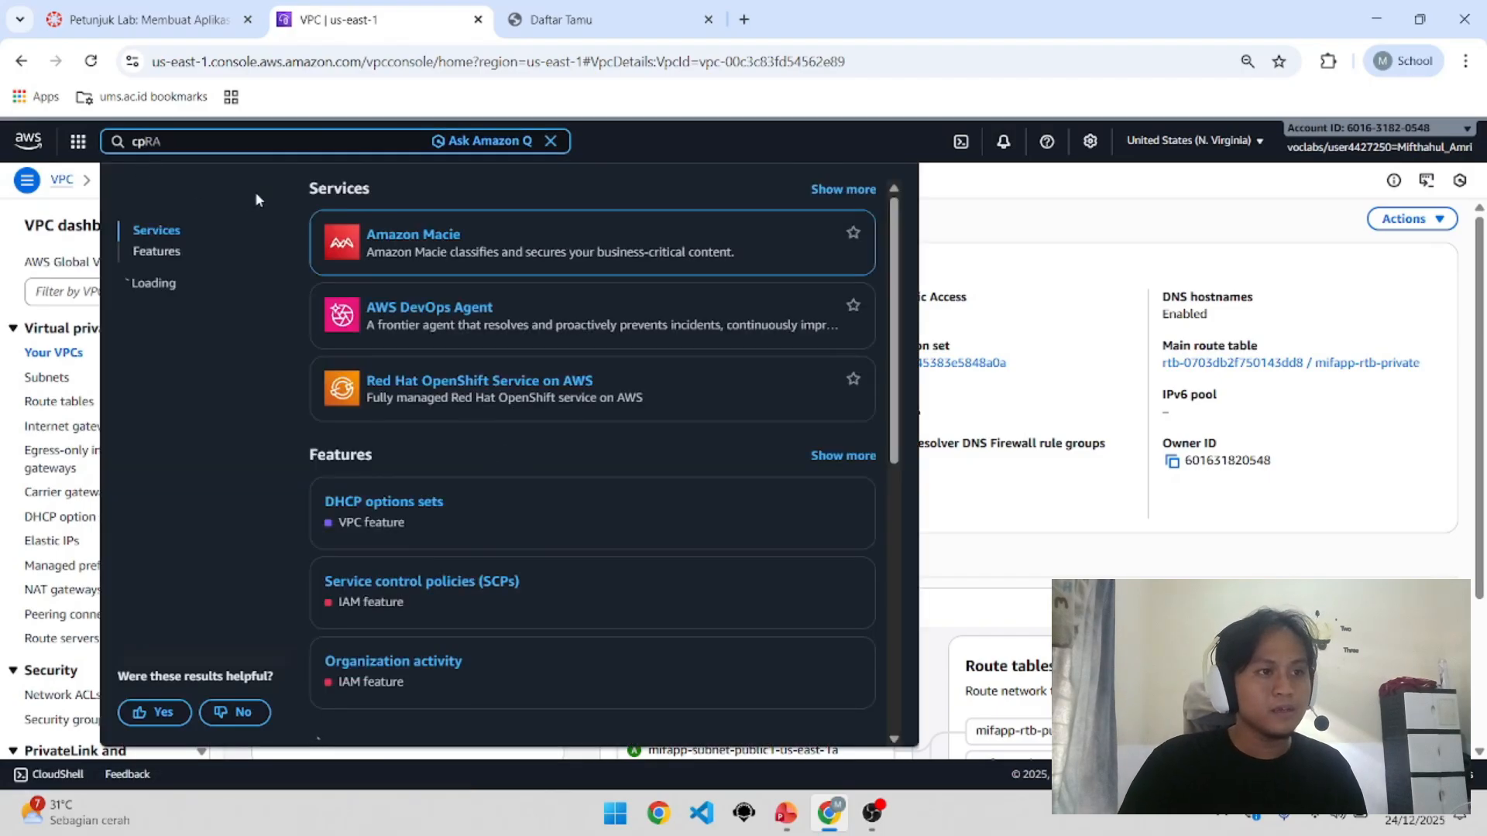
pyautogui.press('Left')
pyautogui.press('Left')
pyautogui.press('BackSpace')
pyautogui.press('BackSpace')
pyautogui.write('e')
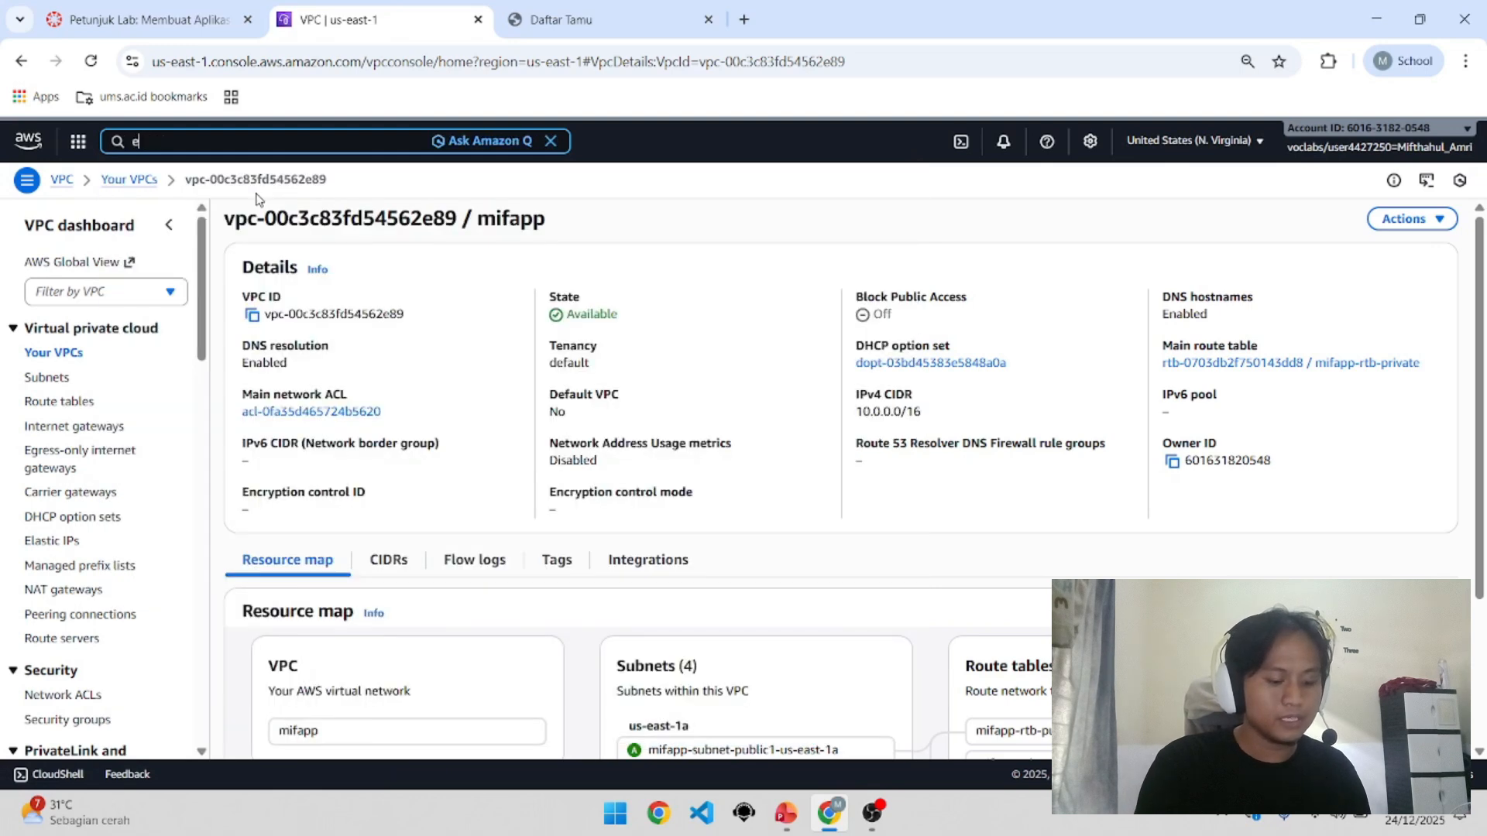
pyautogui.write('c2')
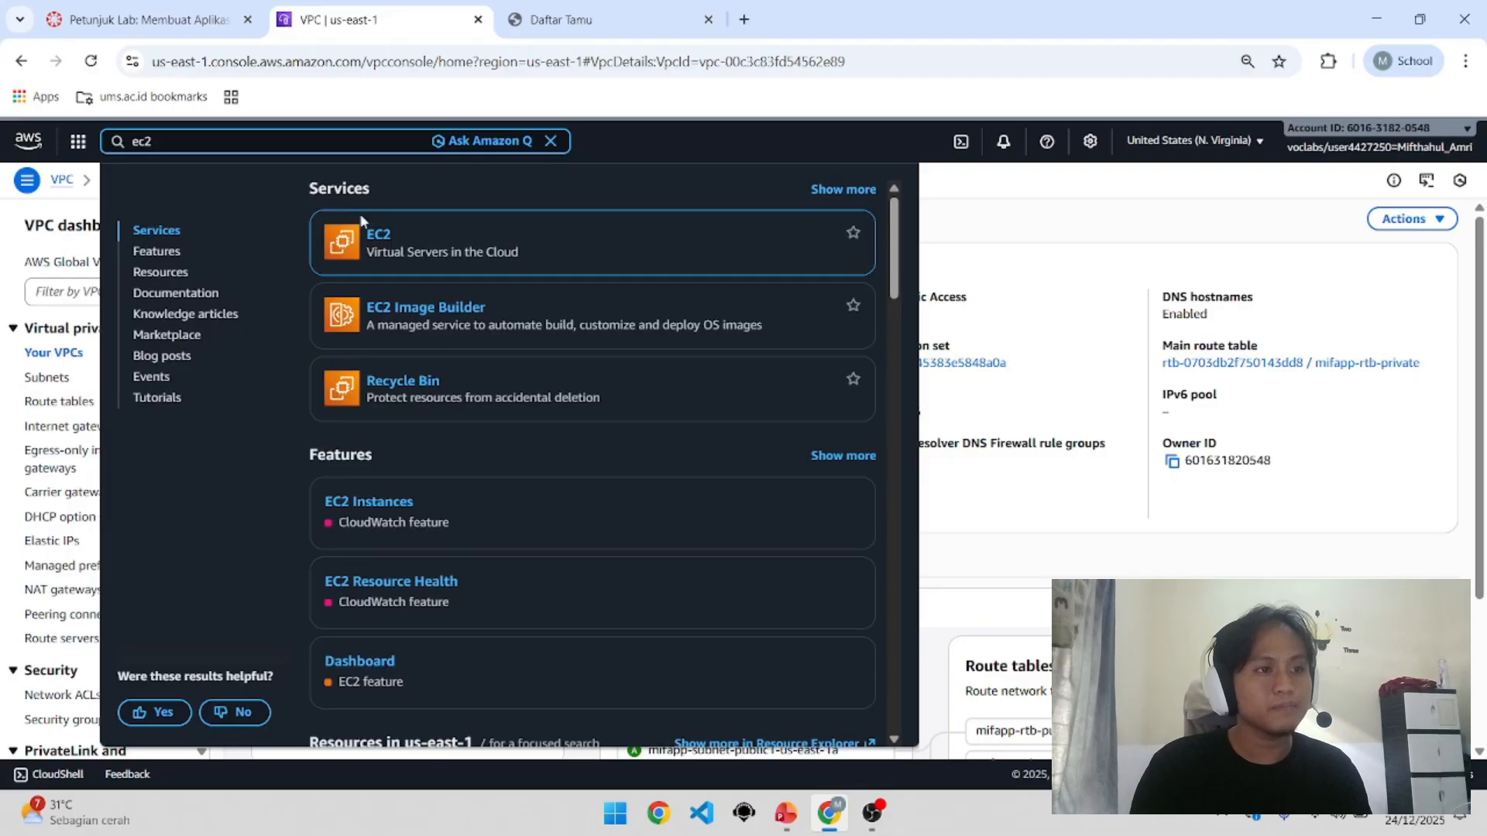
pyautogui.moveTo(395, 252); pyautogui.dragTo(524, 254)
pyautogui.click(523, 251)
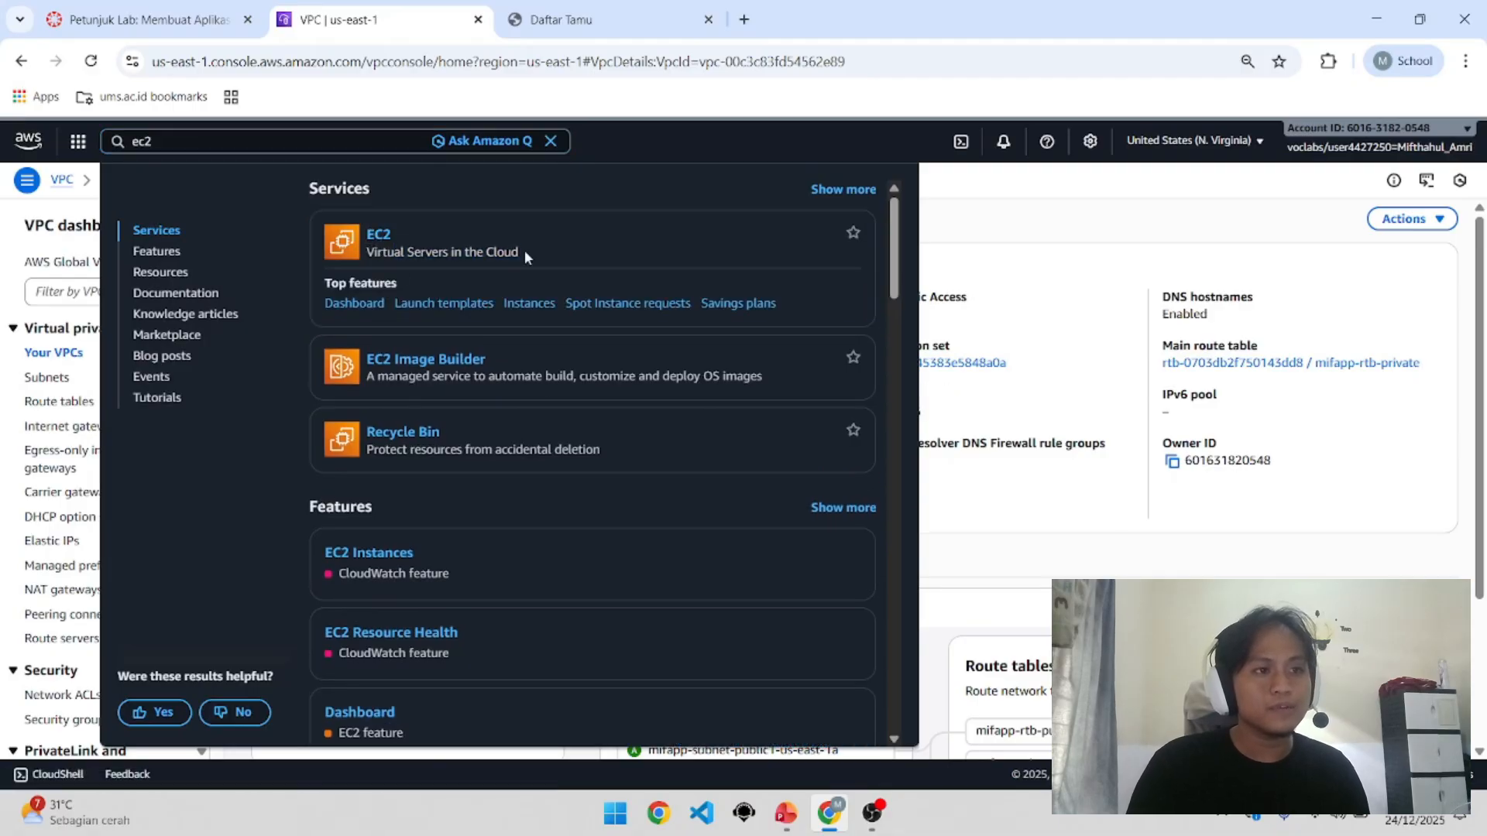
pyautogui.click(381, 239)
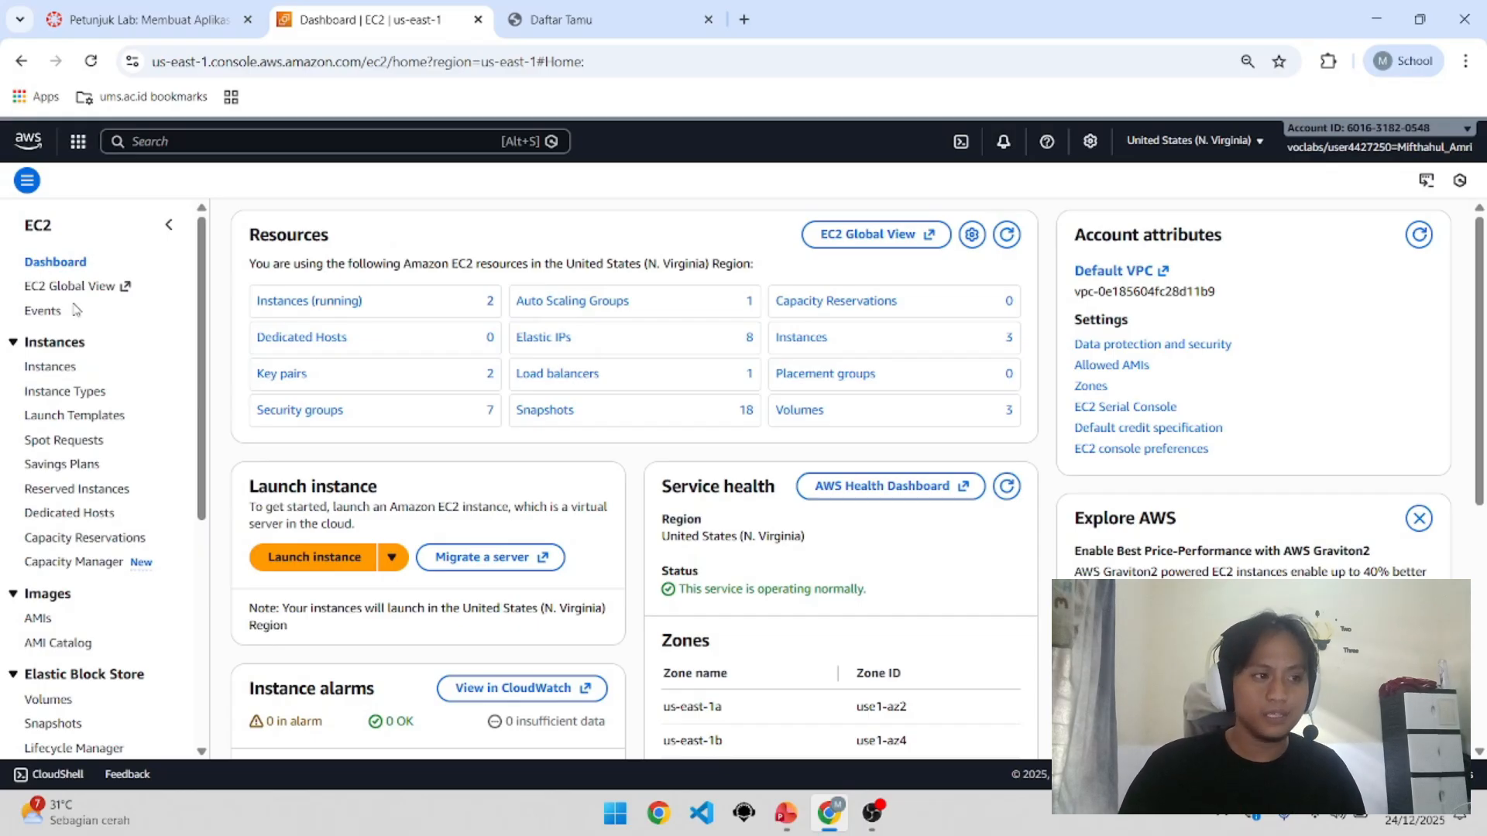
# Step: Open the mifapp-ec2 instance details and locate its LabRole IAM role
pyautogui.click(66, 368)
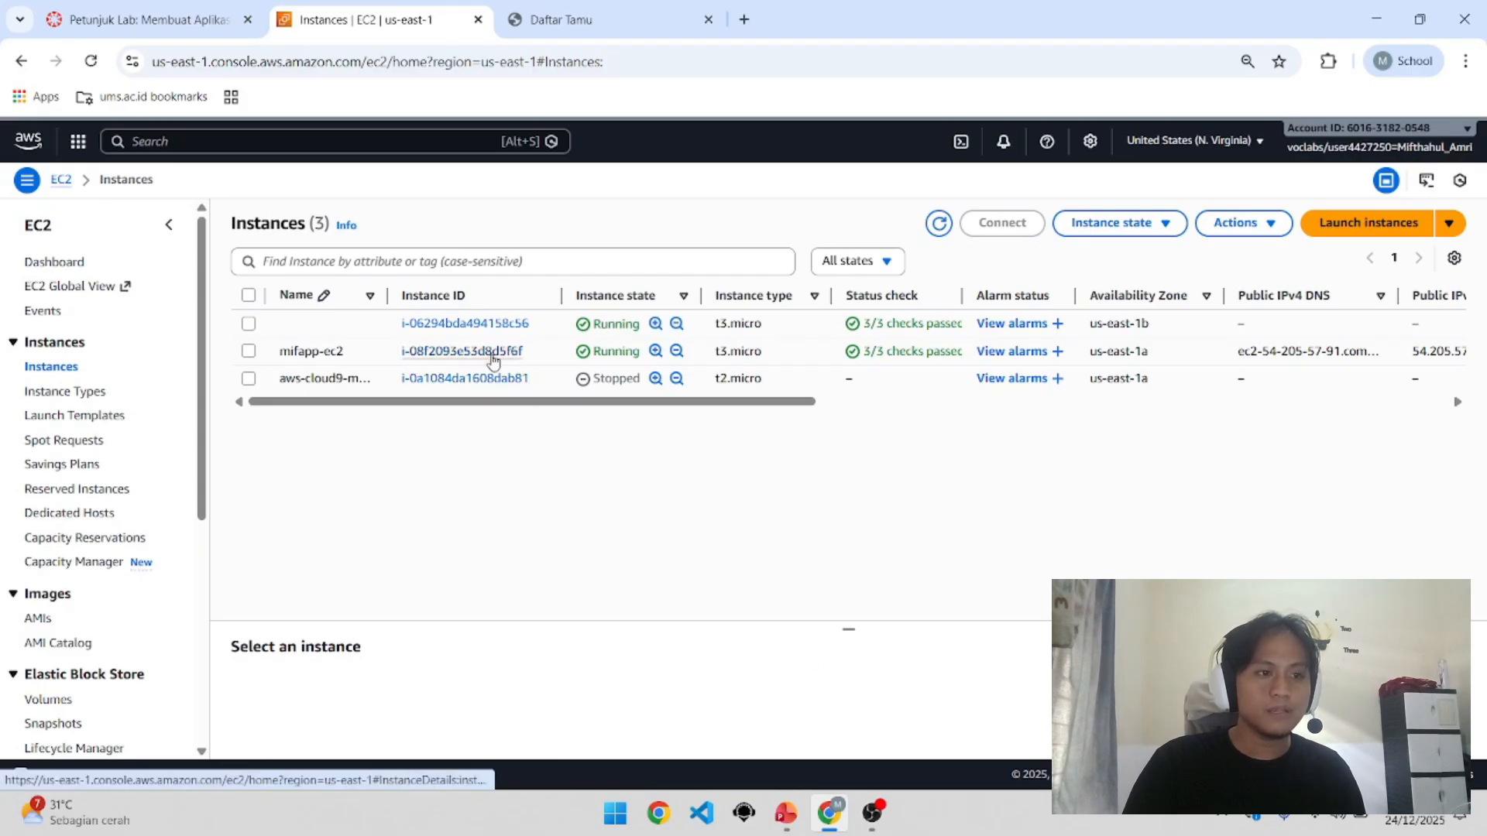
pyautogui.click(493, 358)
pyautogui.scroll(-2, 499, 531)
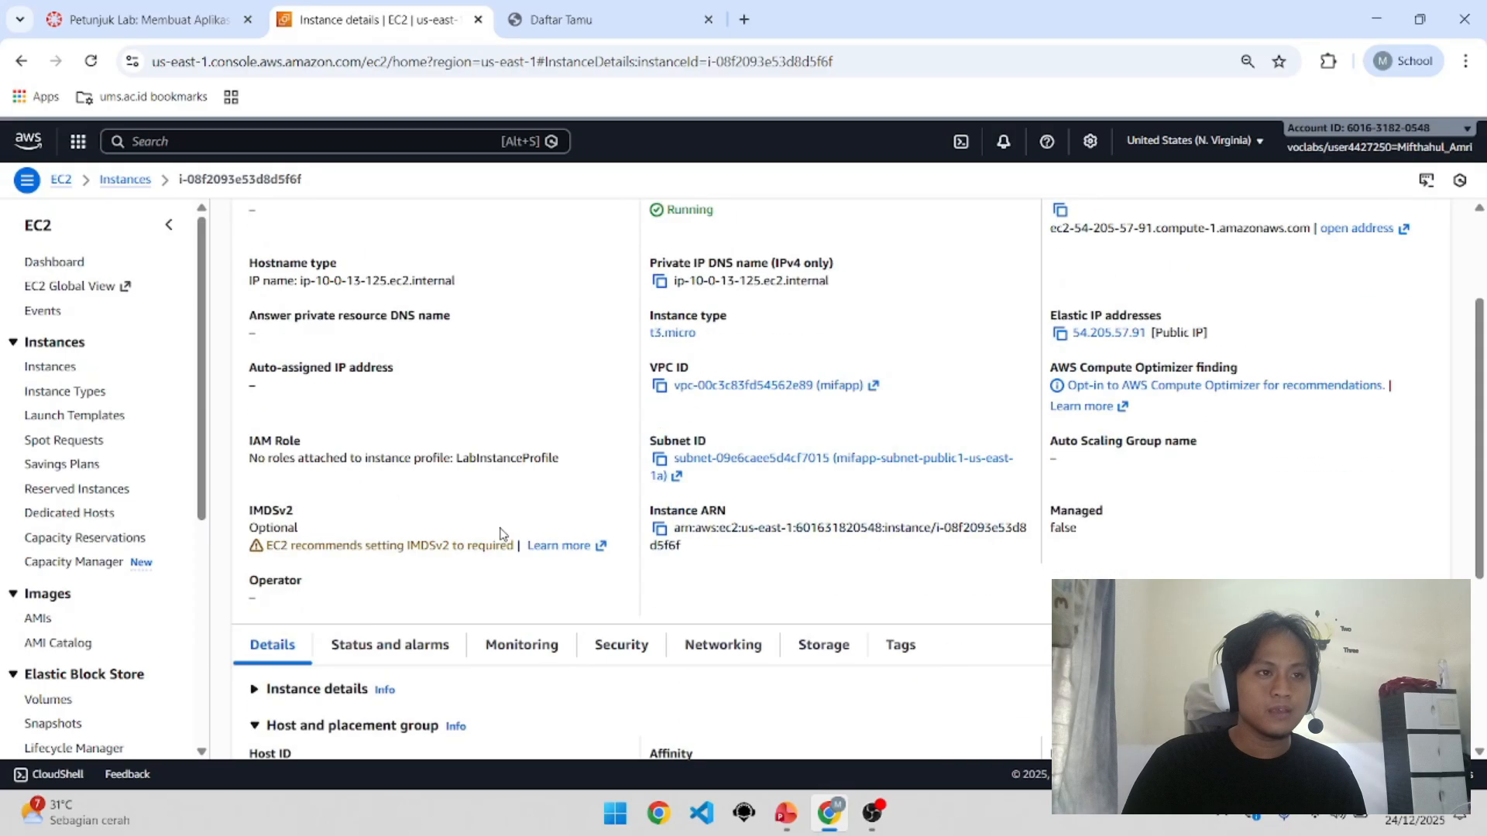
pyautogui.scroll(-4, 498, 532)
pyautogui.scroll(4, 498, 531)
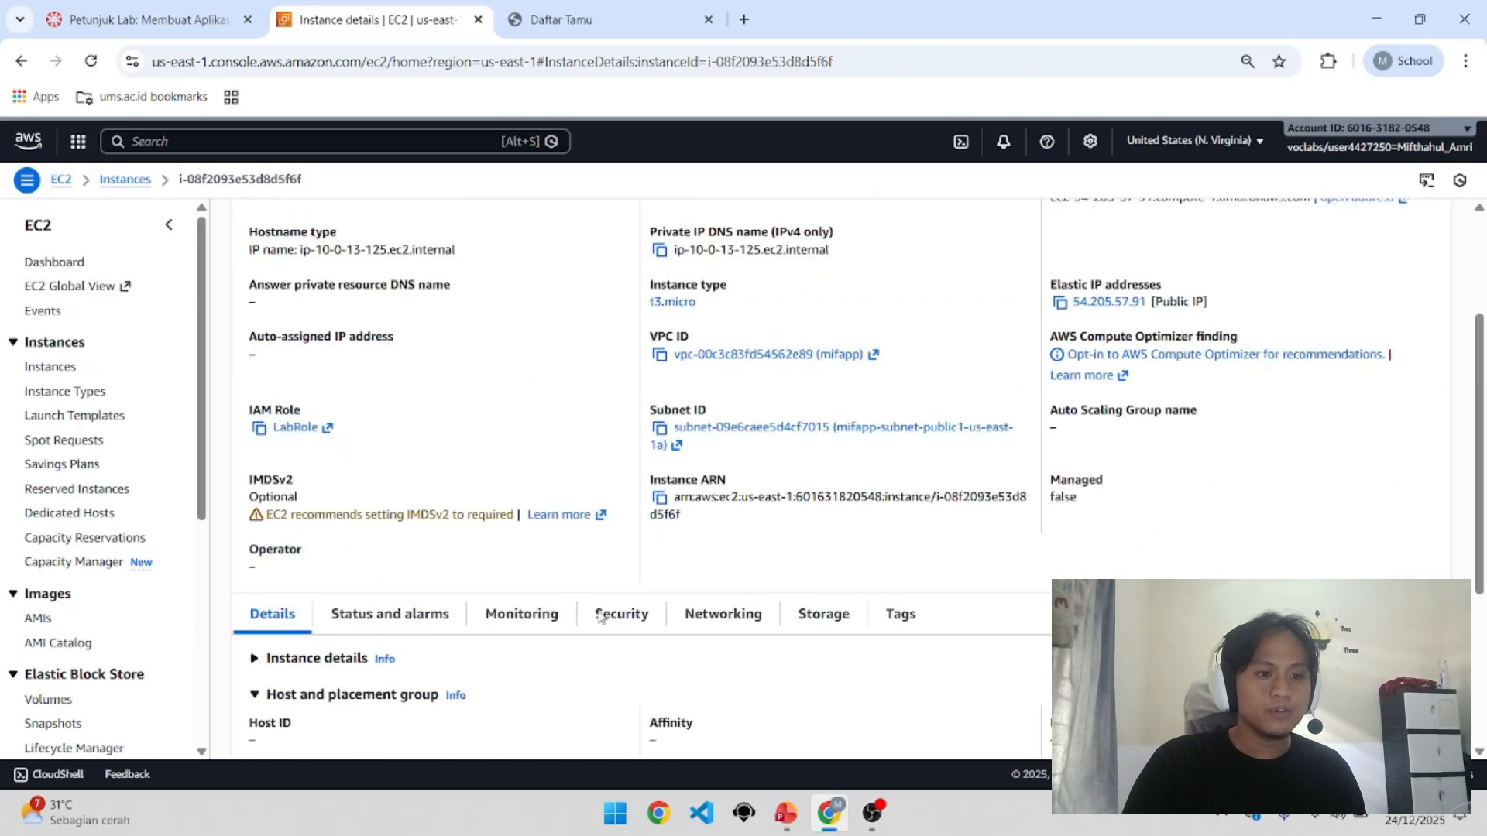
# Step: Check the instance against the solution architecture diagram slide in PowerPoint
pyautogui.click(785, 814)
pyautogui.click(101, 458)
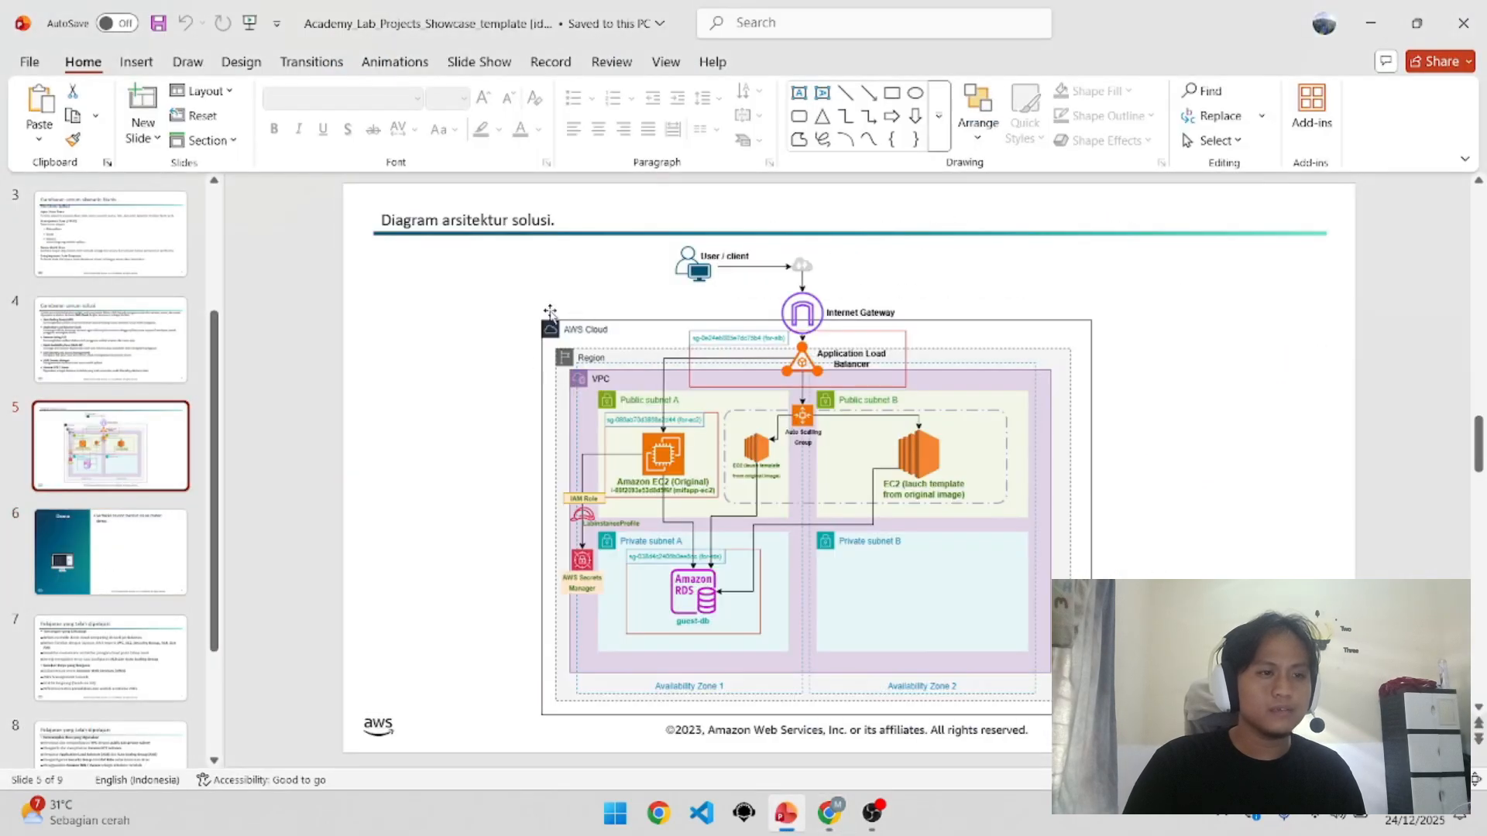
pyautogui.scroll(3, 586, 457)
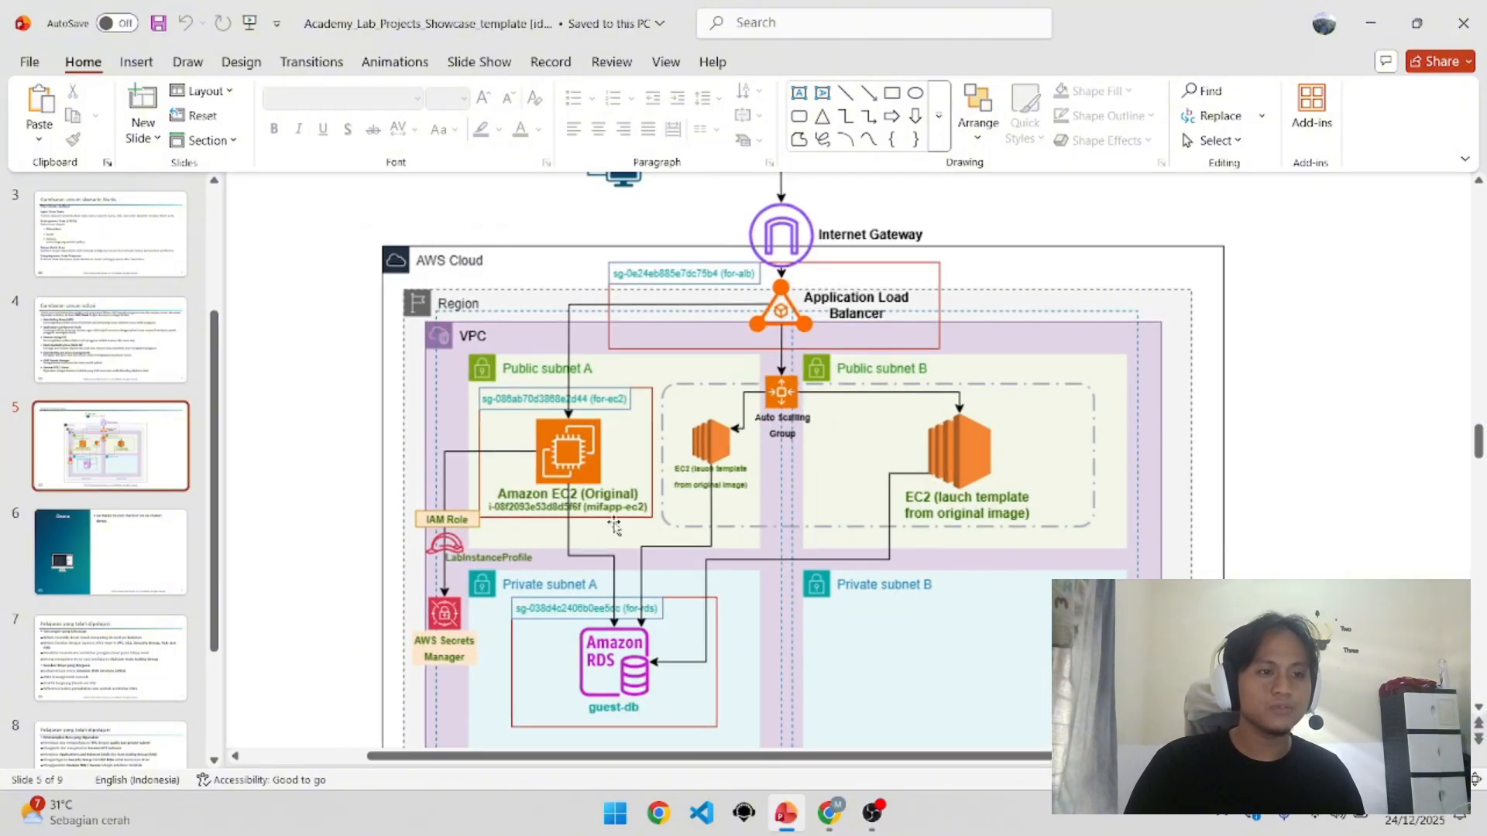
# Step: Return to the instance summary in Chrome, then view the Daftar Tamu guest book at 54.205.57.91
pyautogui.moveTo(828, 814)
pyautogui.click(807, 733)
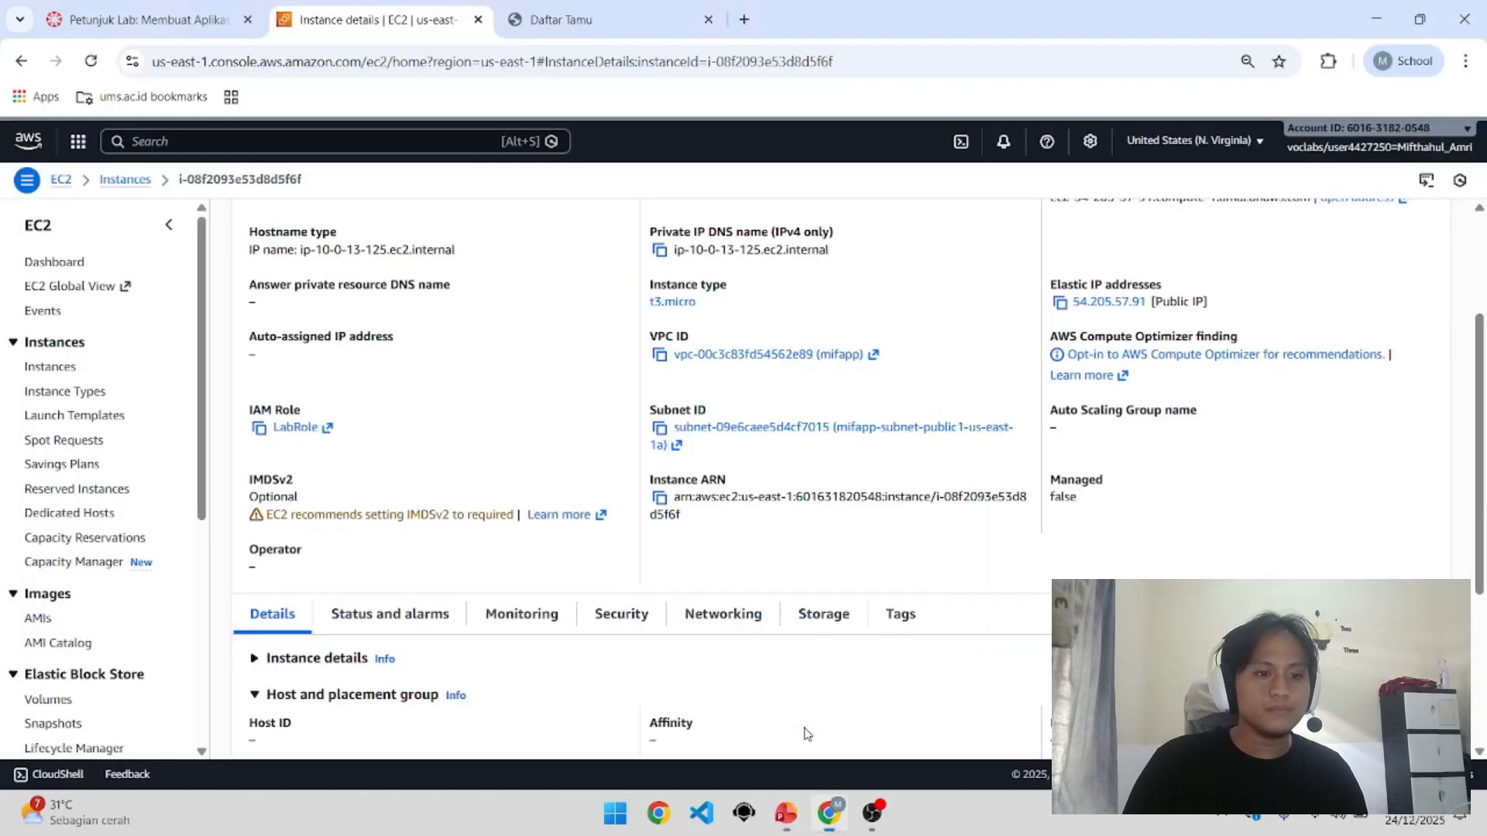
pyautogui.scroll(3, 697, 356)
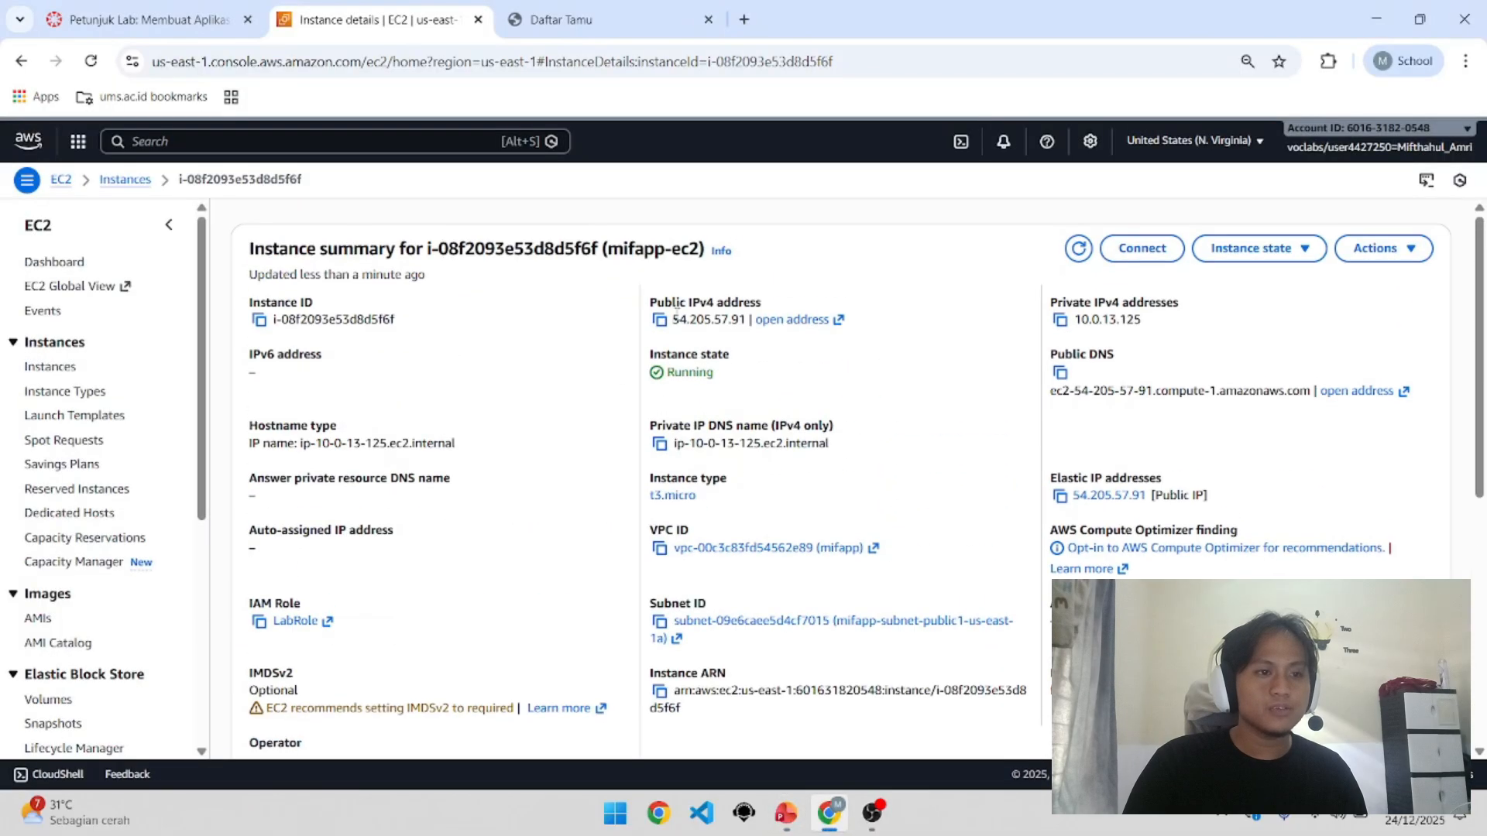
pyautogui.click(571, 18)
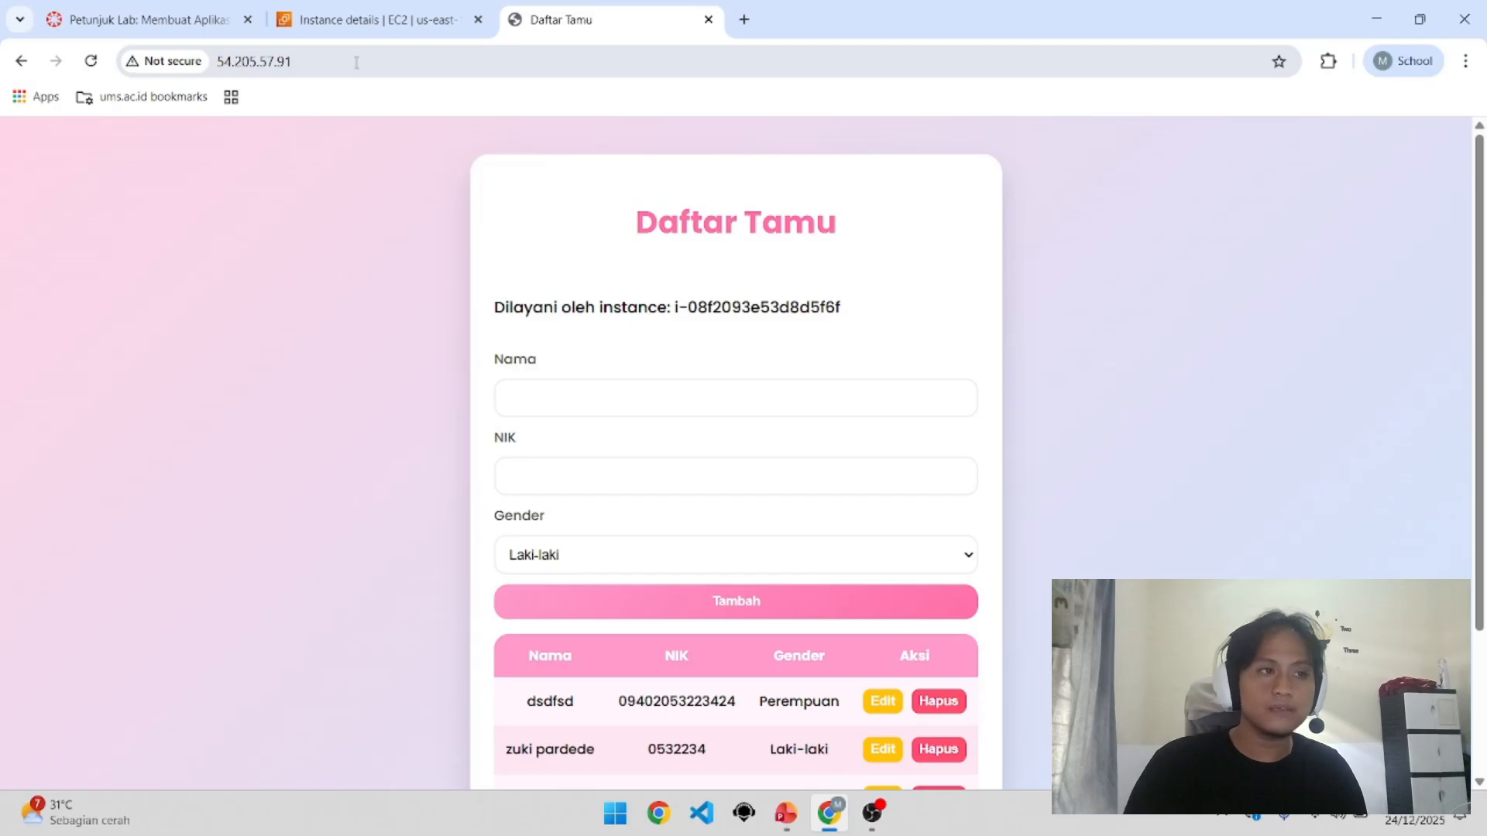
# Step: Compare the instance's public IPv4 54.205.57.91 with the Daftar Tamu app's address
pyautogui.click(360, 19)
pyautogui.moveTo(681, 307); pyautogui.dragTo(737, 305)
pyautogui.click(737, 306)
pyautogui.click(566, 17)
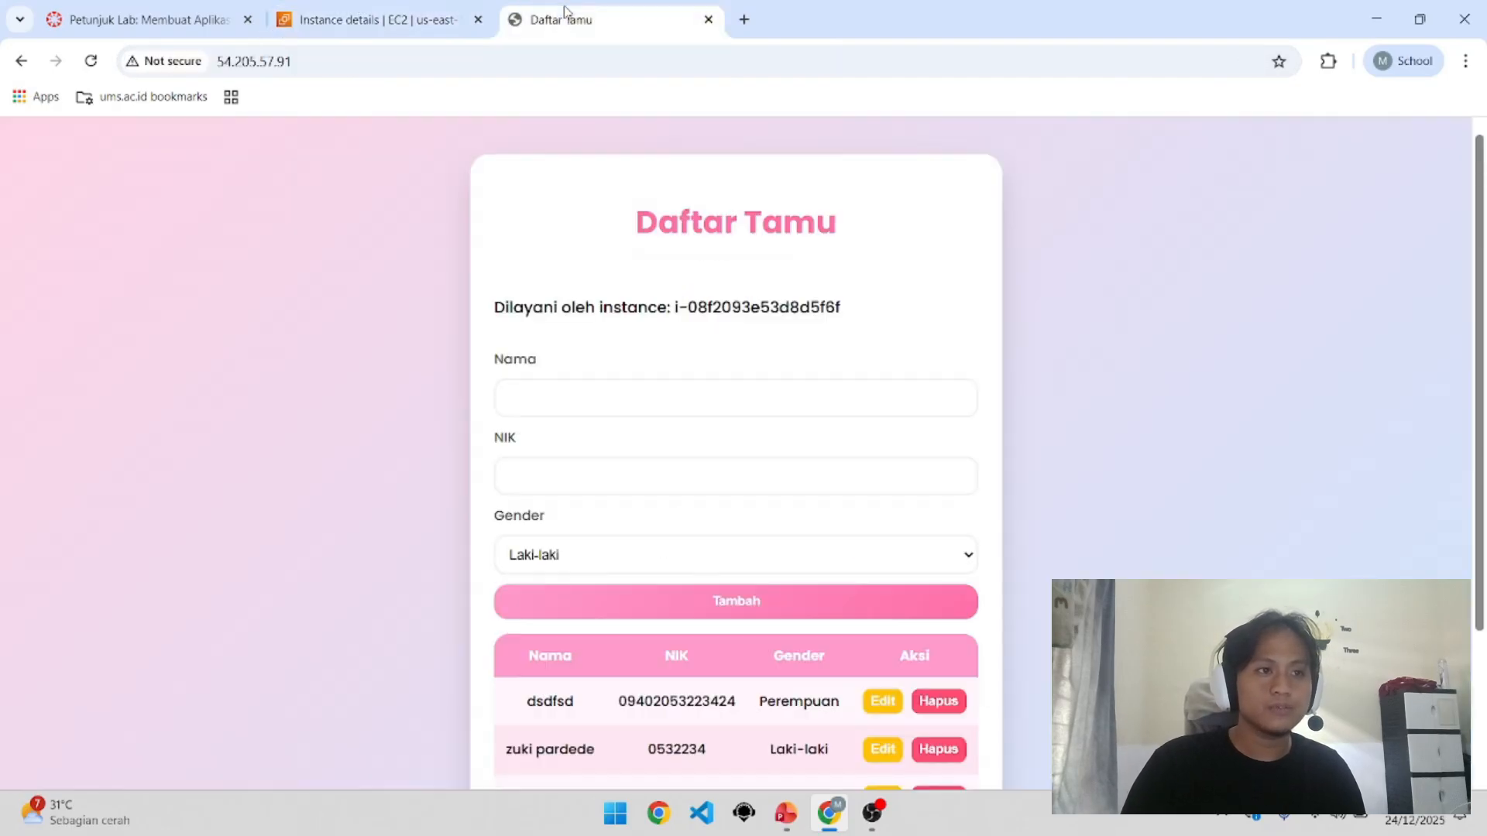
pyautogui.click(448, 10)
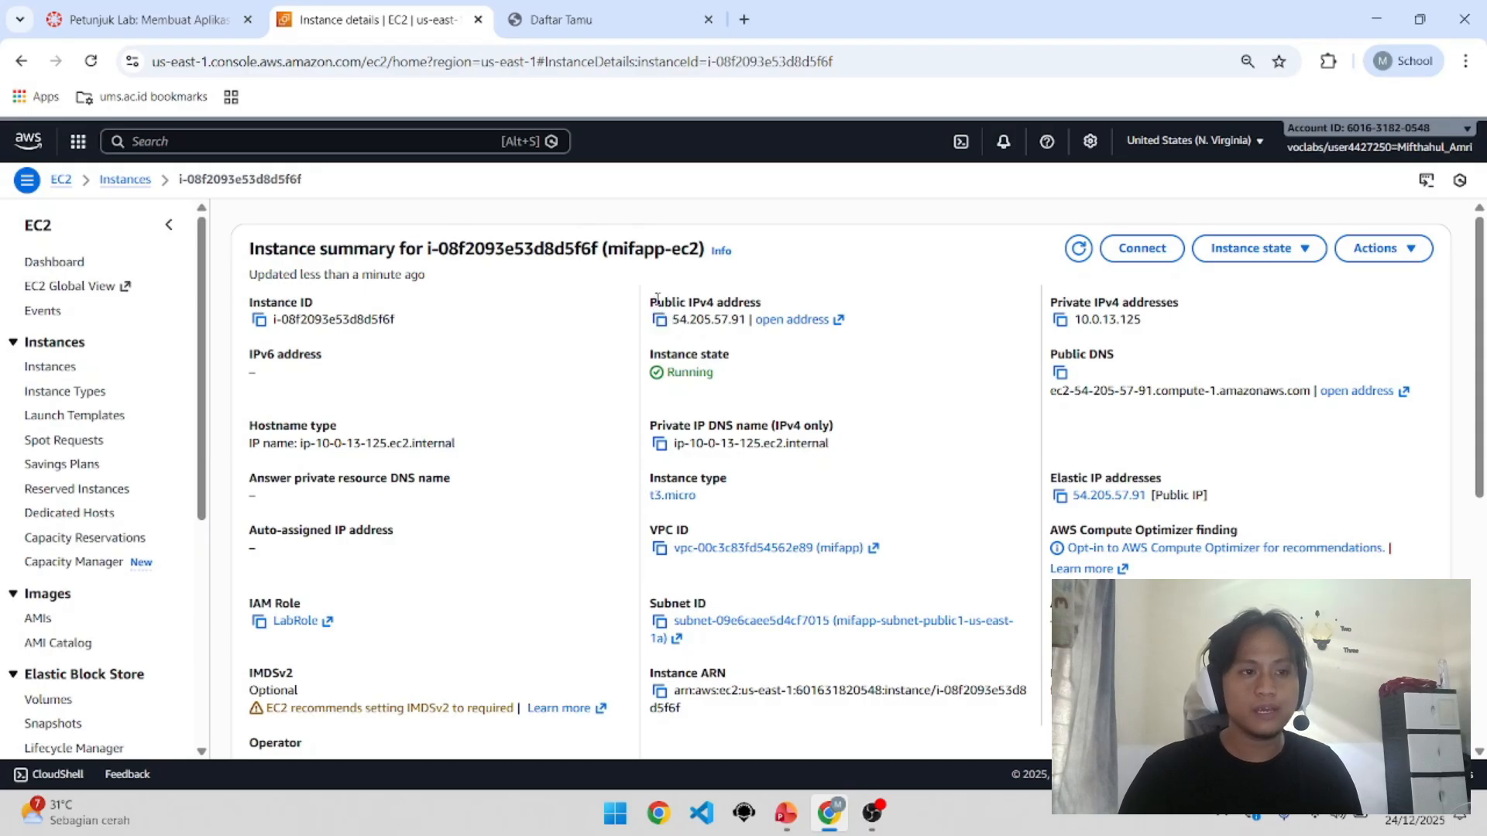
# Step: Show the mifapp-ec2 Security tab with its security groups and inbound rules
pyautogui.scroll(-3, 505, 339)
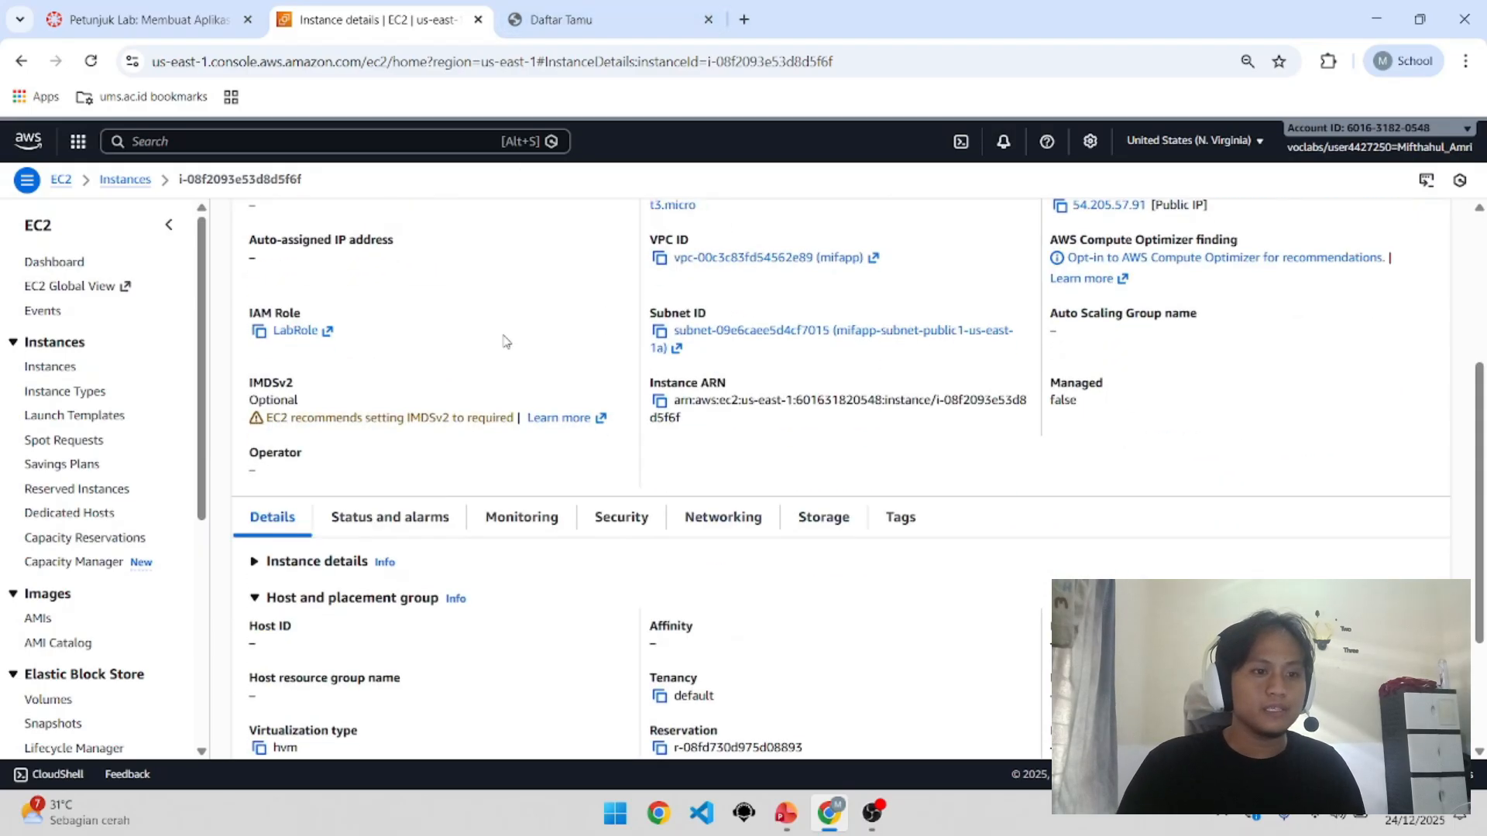
pyautogui.scroll(3, 505, 339)
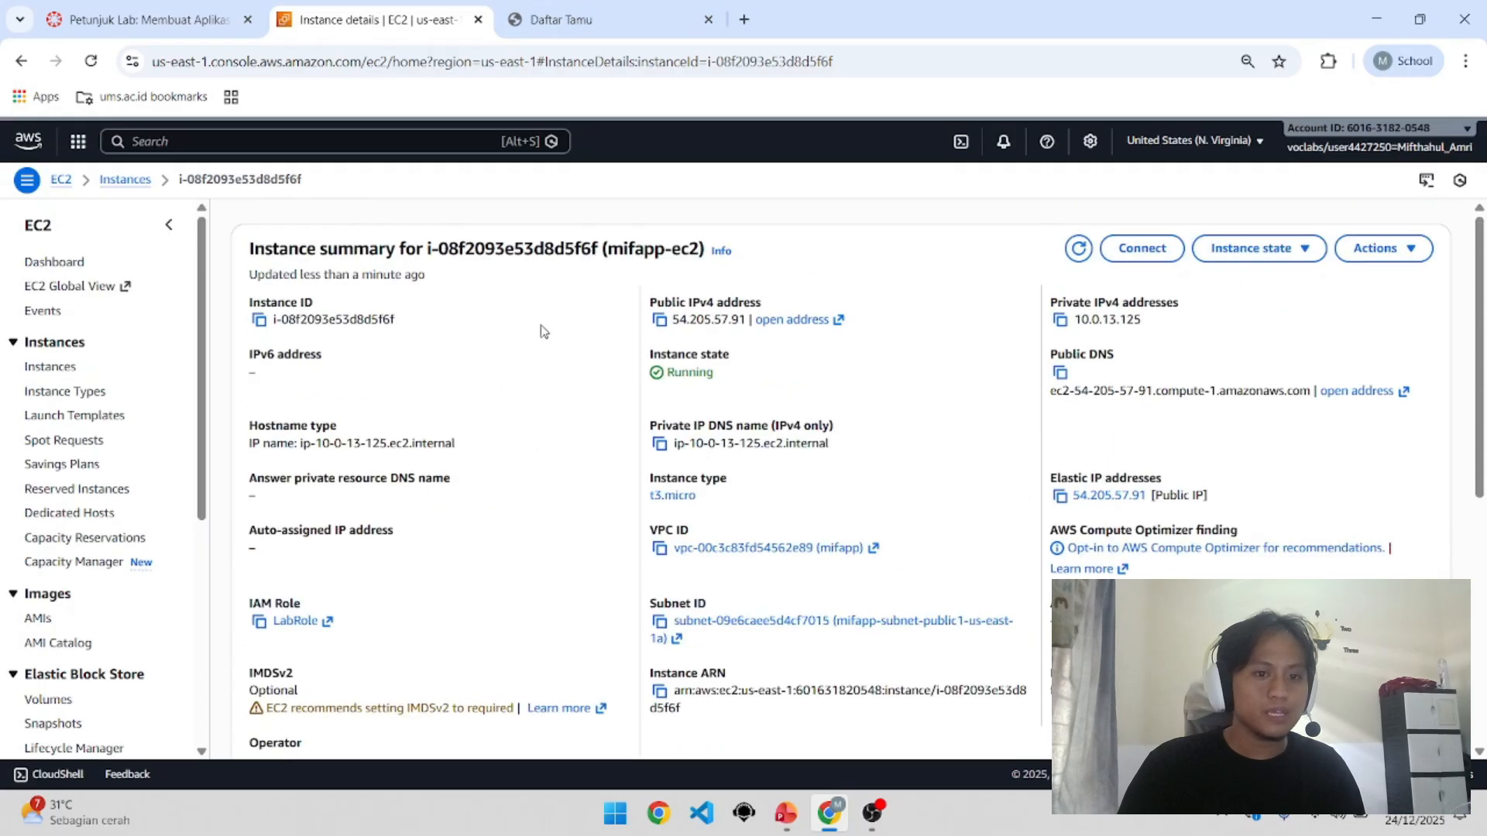
pyautogui.scroll(-5, 542, 330)
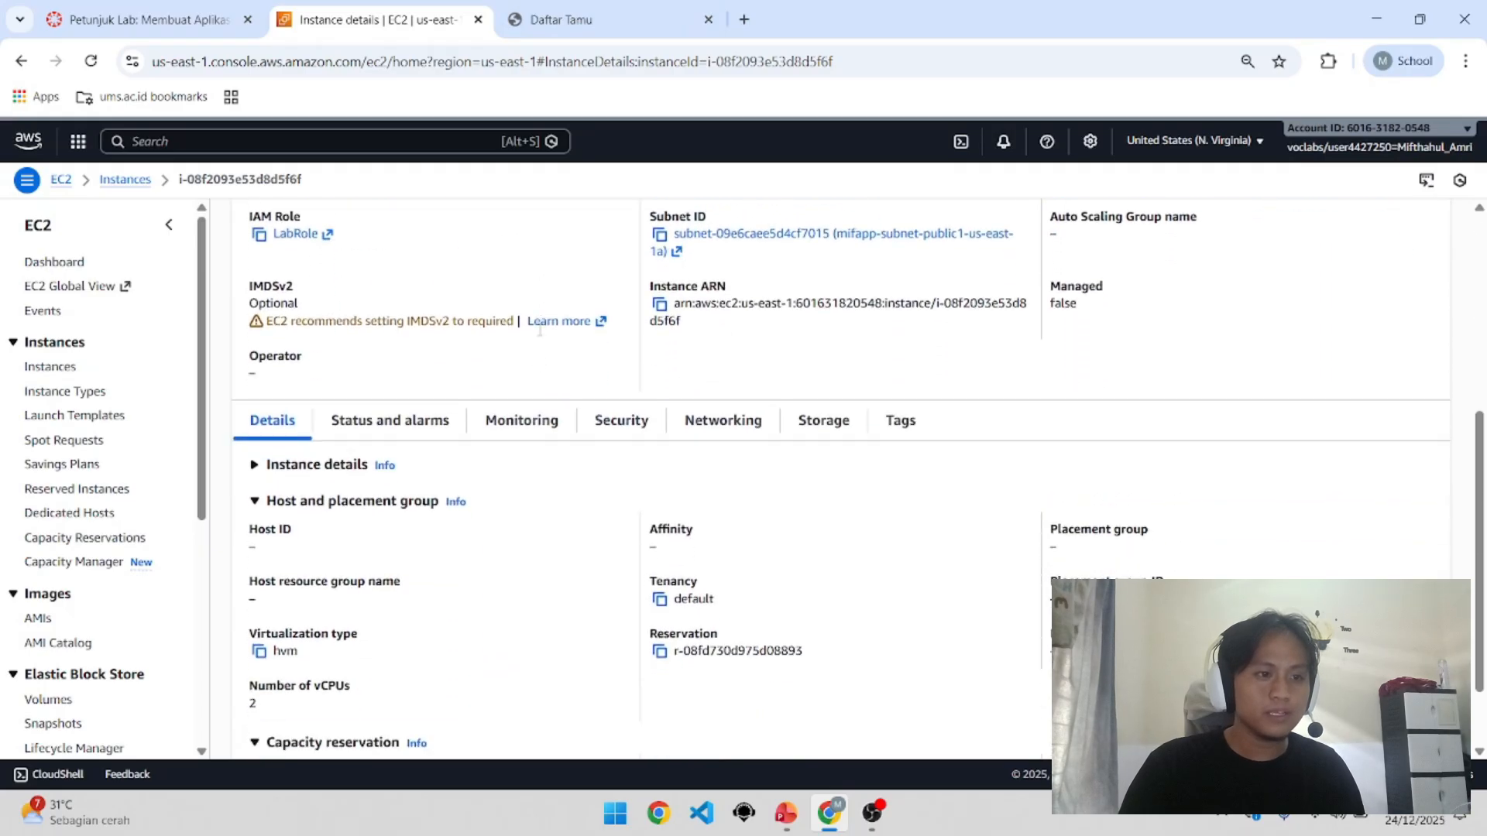
pyautogui.click(630, 420)
pyautogui.scroll(-1, 432, 481)
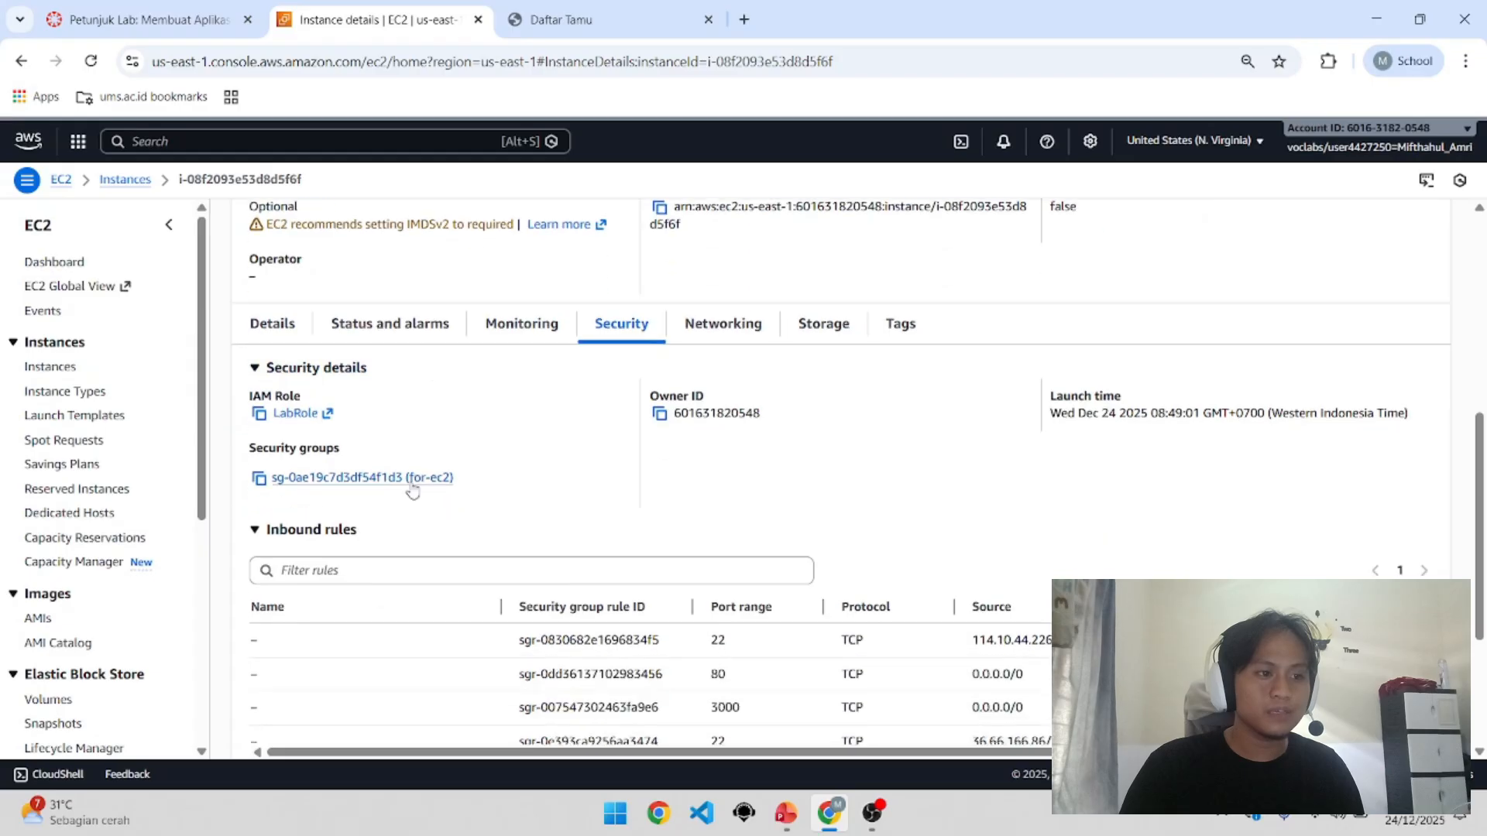
# Step: Open the for-ec2 security group in a new tab and switch to it
pyautogui.moveTo(475, 480); pyautogui.dragTo(303, 487)
pyautogui.rightClick(304, 487)
pyautogui.click(485, 82)
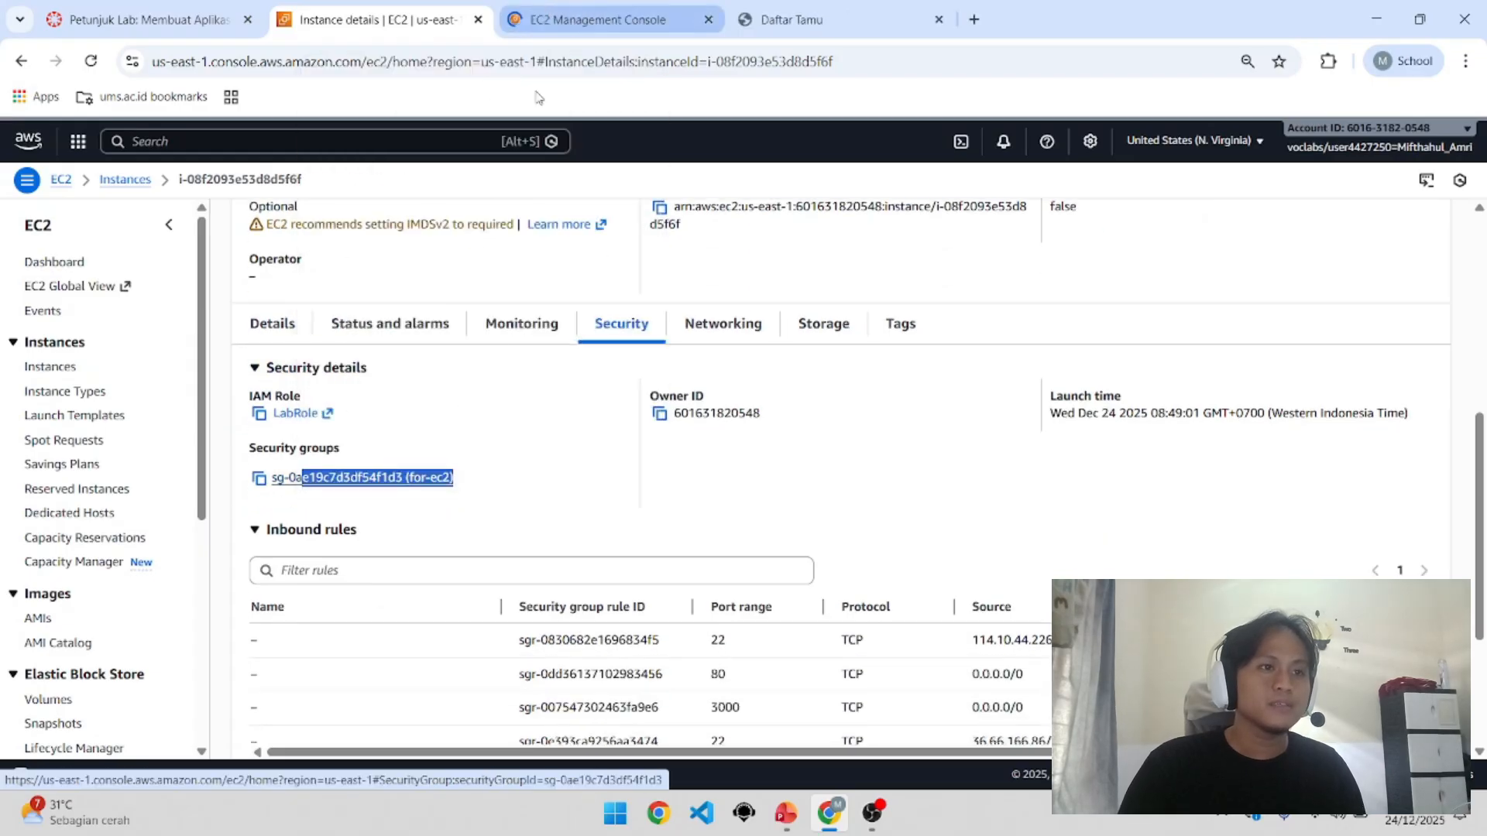
pyautogui.click(513, 360)
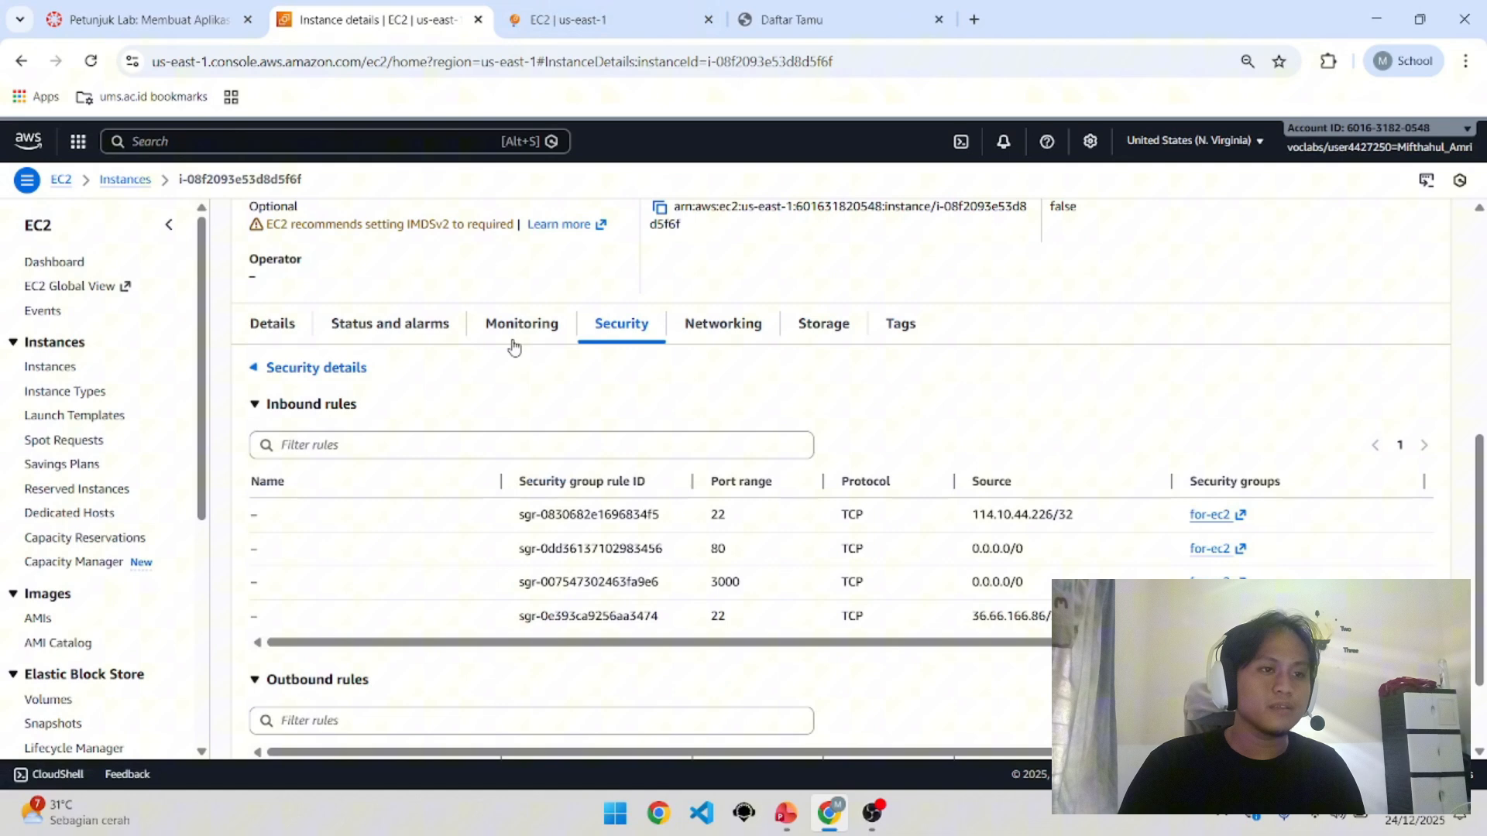
pyautogui.click(300, 325)
pyautogui.hotkey('ctrl', 'Tab')
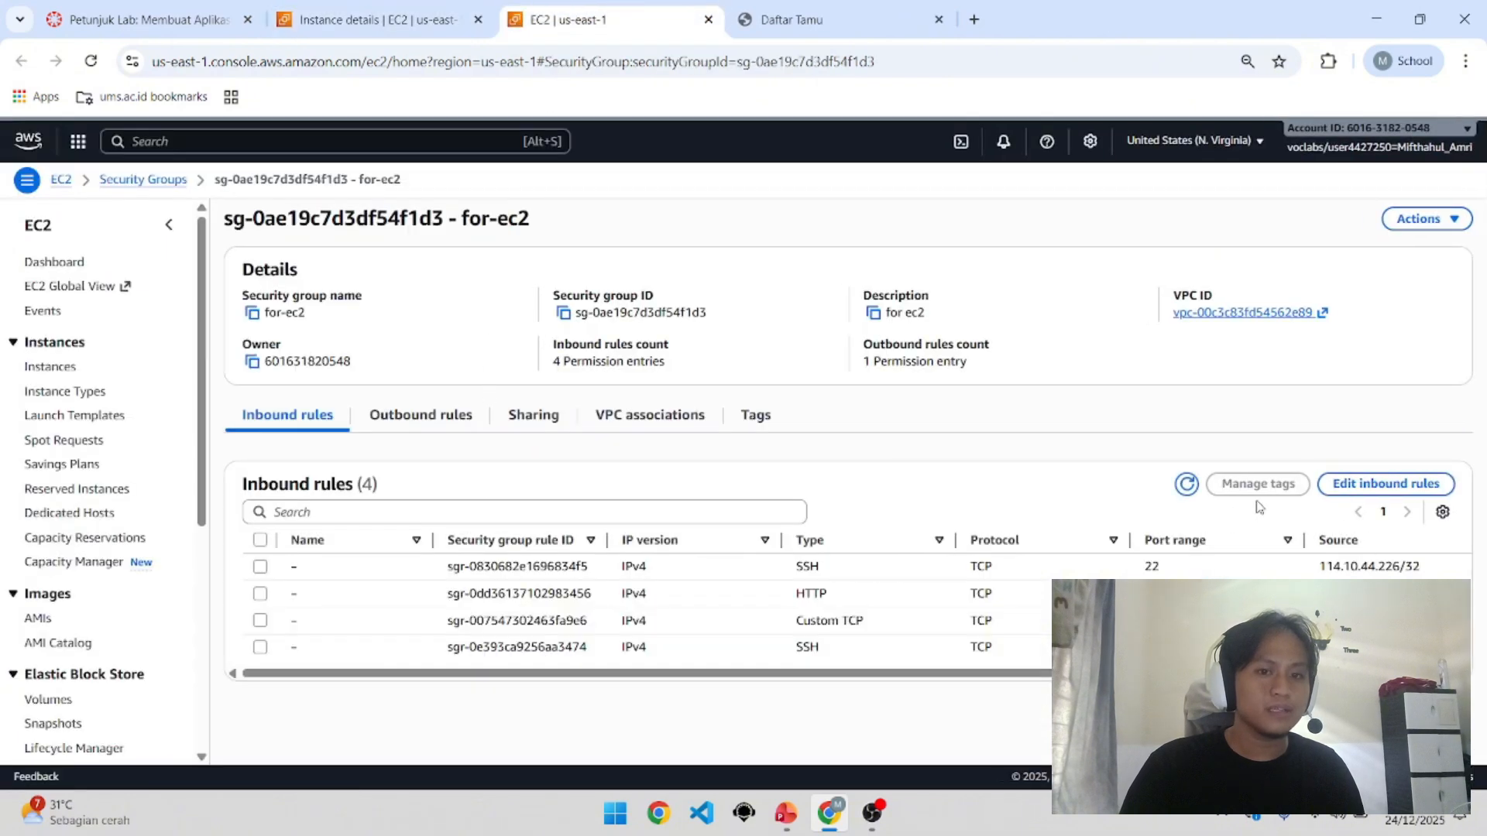
# Step: Open the for-ec2 inbound rules for editing, showing SSH, HTTP and port 3000 rules
pyautogui.click(1343, 484)
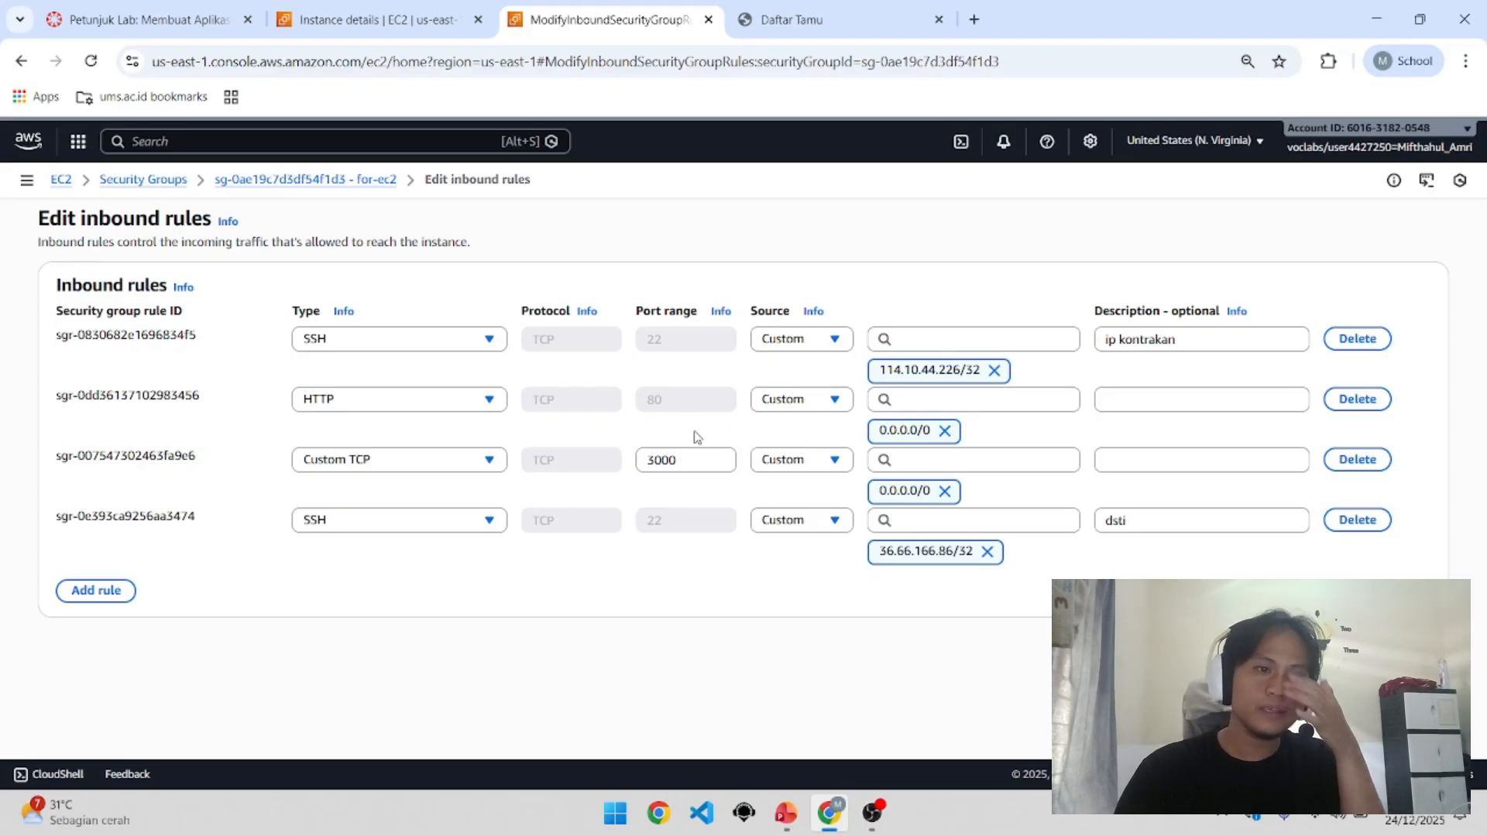
# Step: Return to the mifapp-ec2 tab and expand its Security details
pyautogui.click(449, 19)
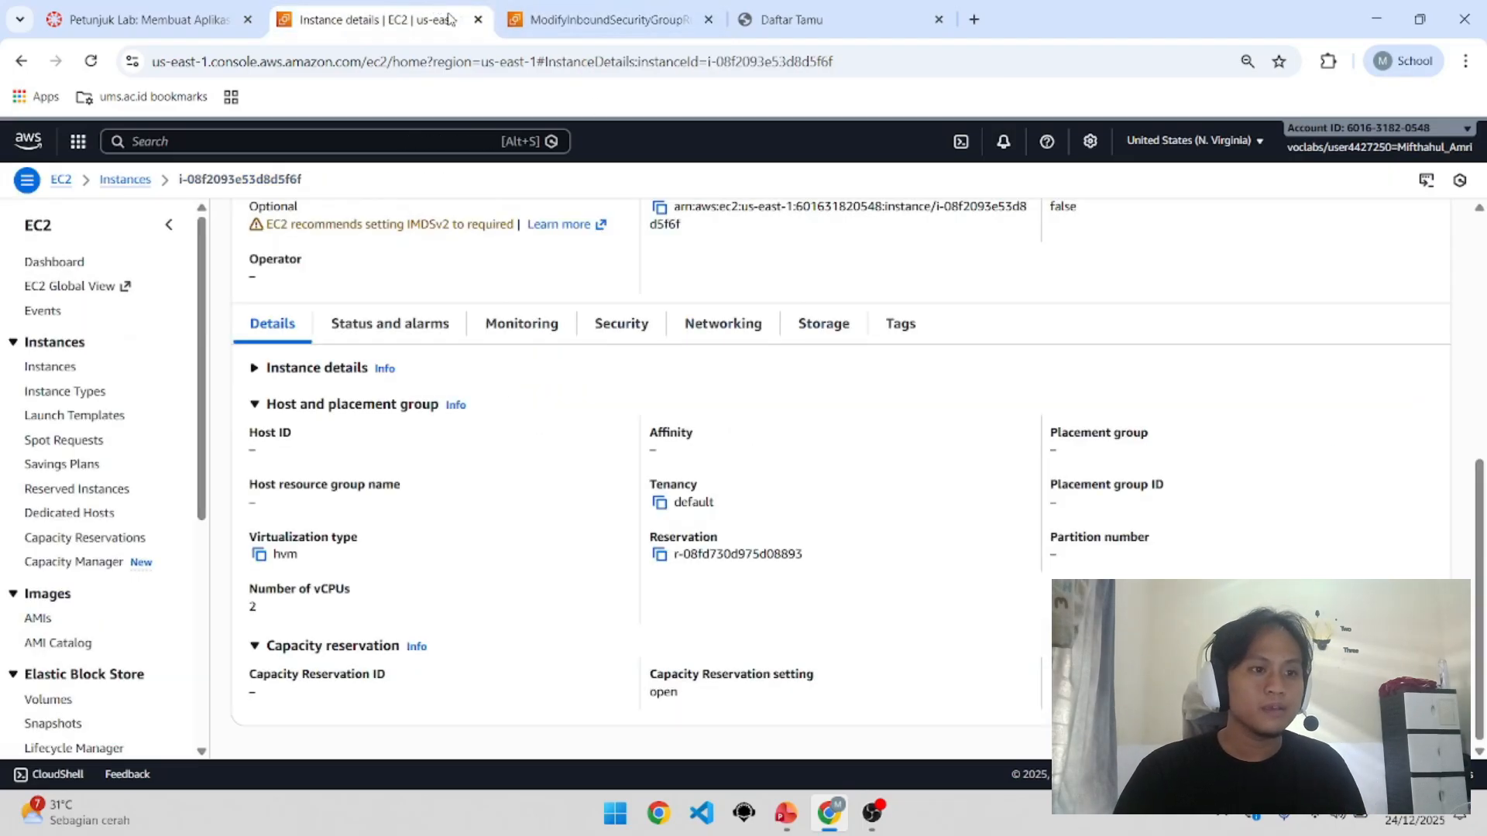
pyautogui.scroll(2, 607, 581)
pyautogui.scroll(-2, 602, 573)
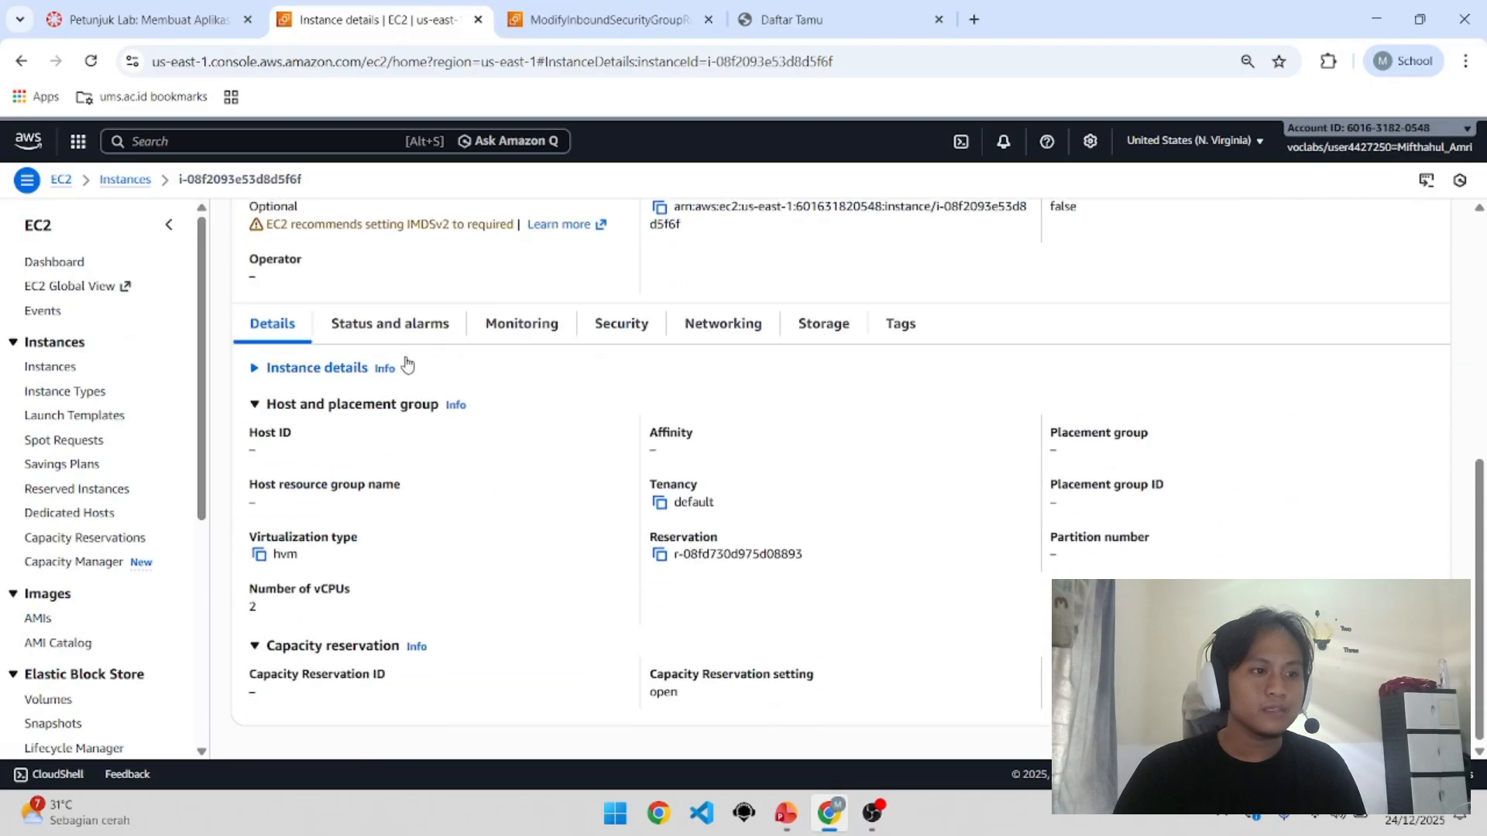
pyautogui.scroll(2, 565, 435)
pyautogui.click(612, 432)
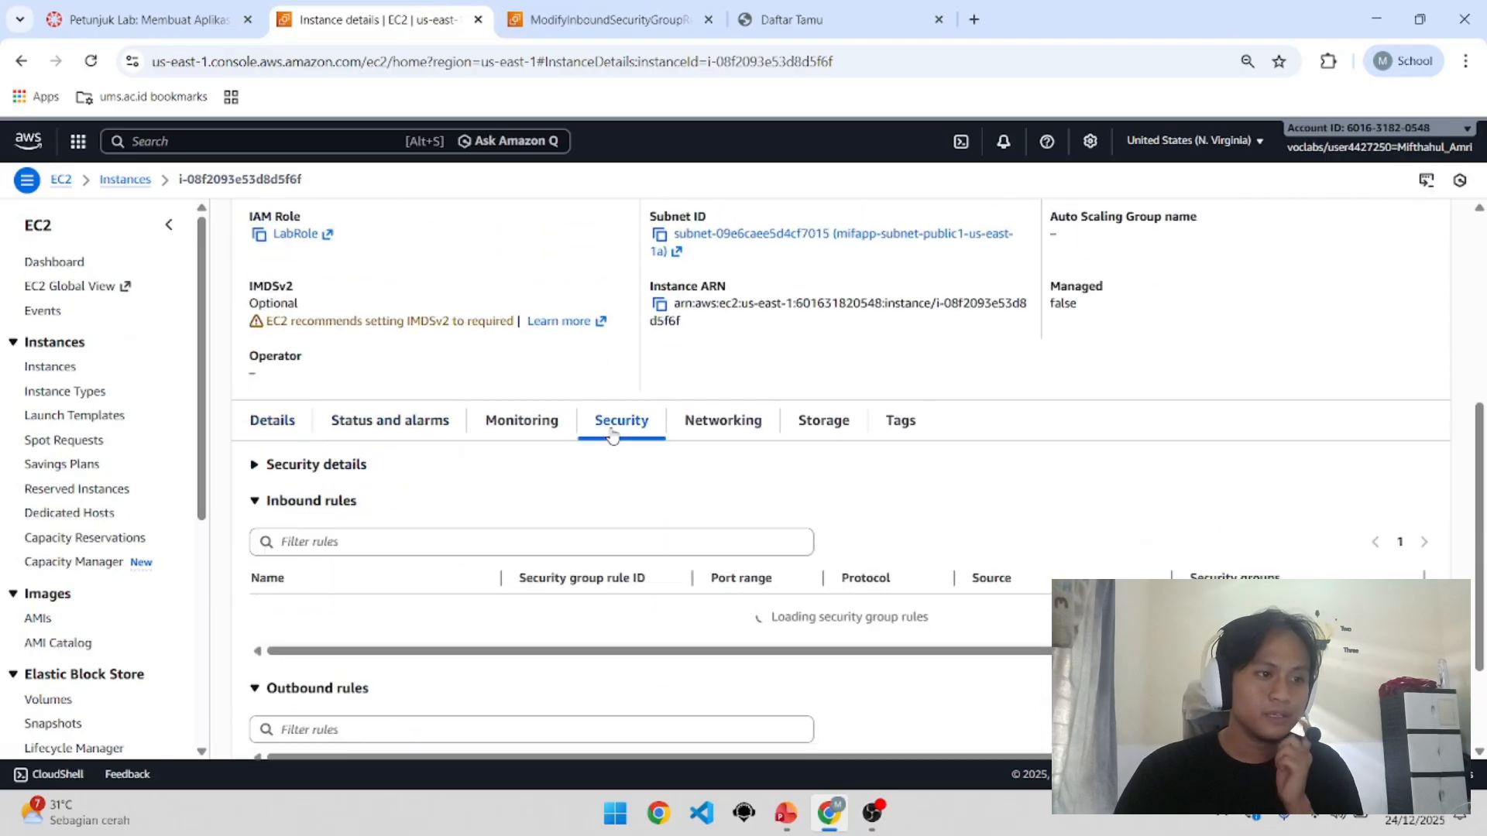
pyautogui.click(364, 465)
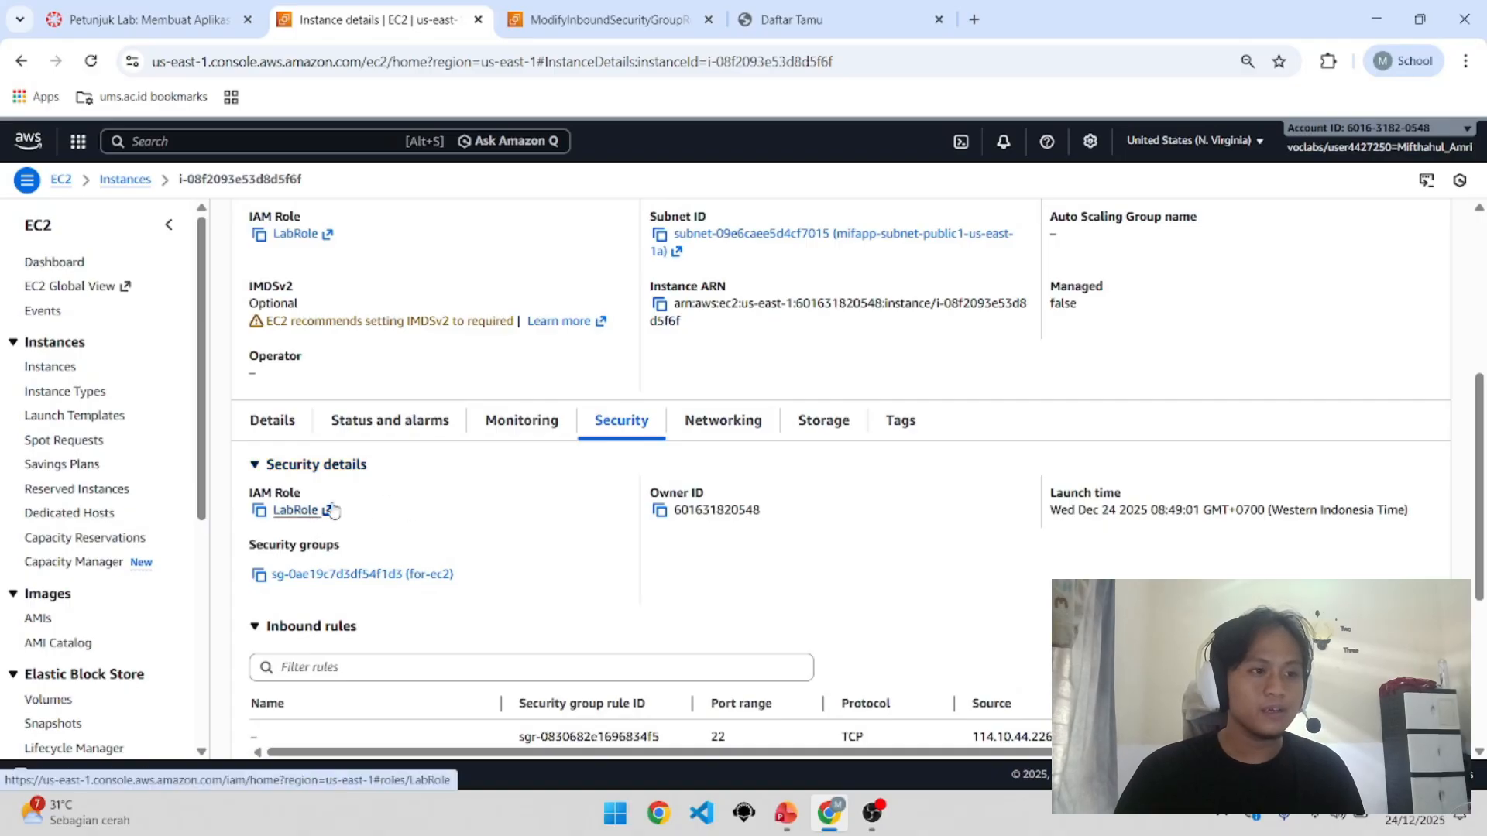
# Step: Review the security details, then list the AMIs mifapp-ami-v2 and mifapp-ami-update
pyautogui.scroll(2, 317, 542)
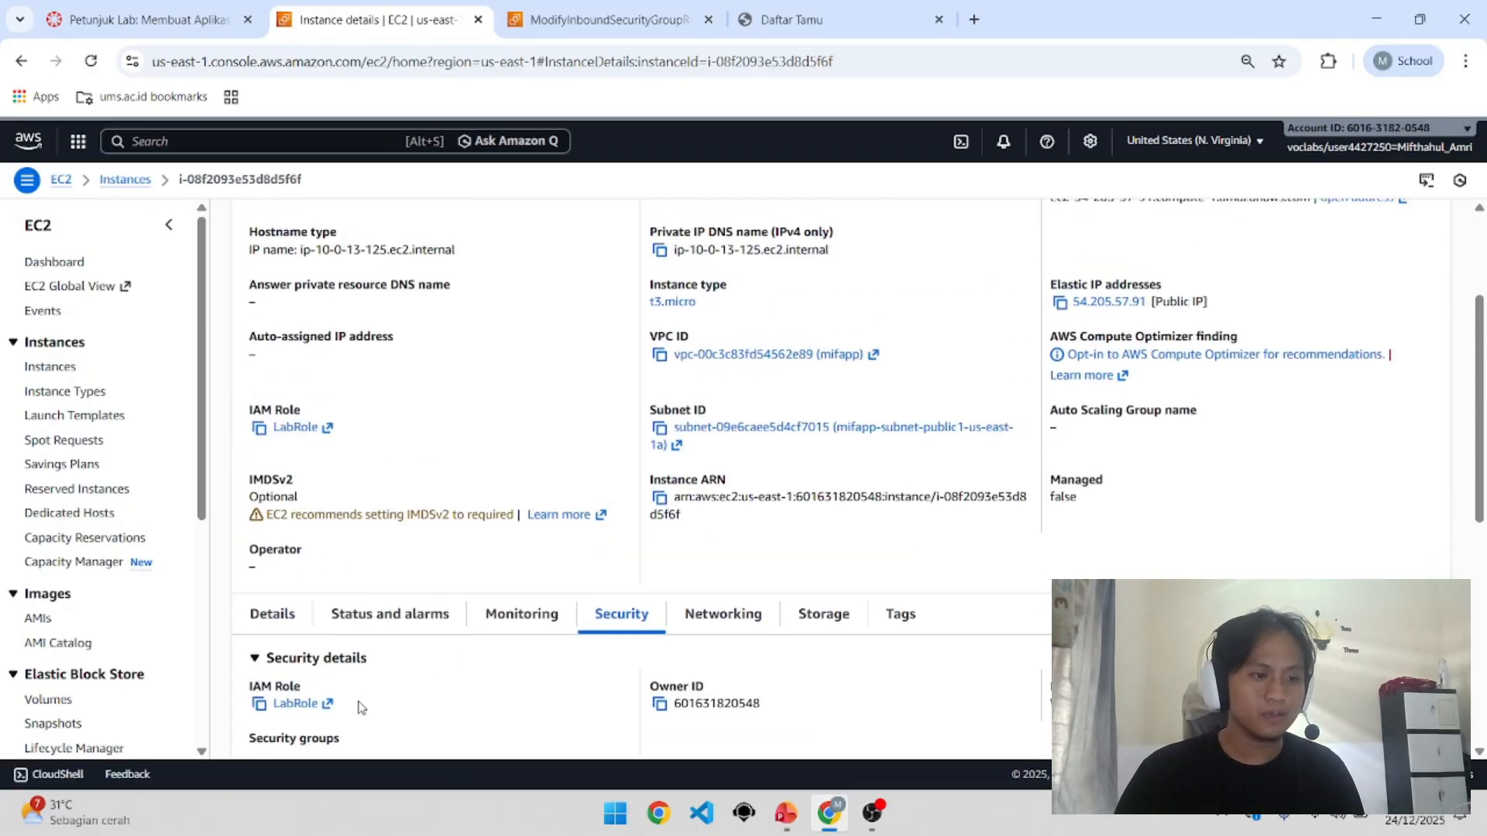
pyautogui.scroll(3, 364, 701)
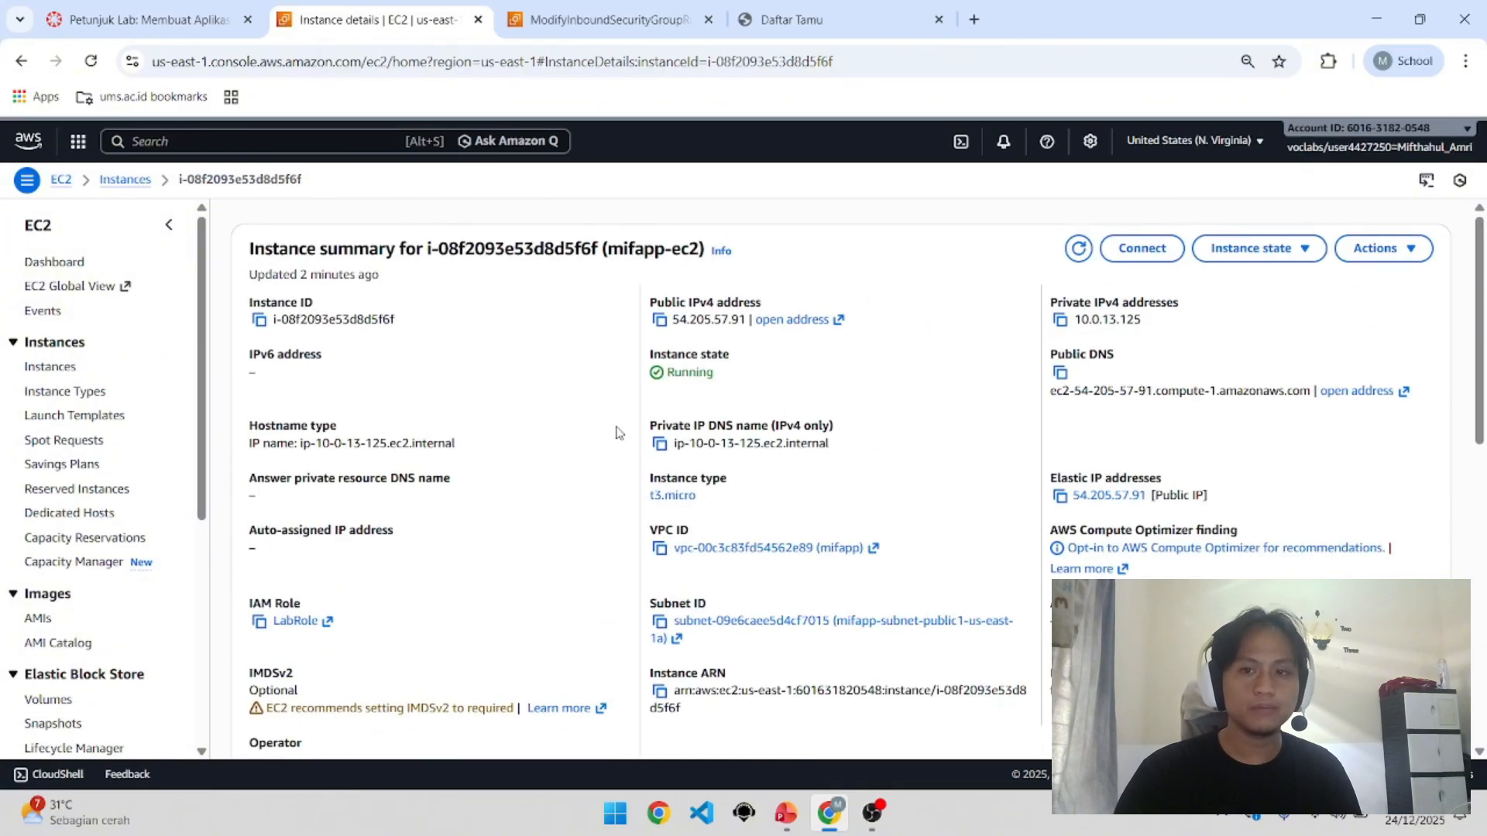
pyautogui.scroll(-4, 565, 465)
pyautogui.scroll(4, 534, 465)
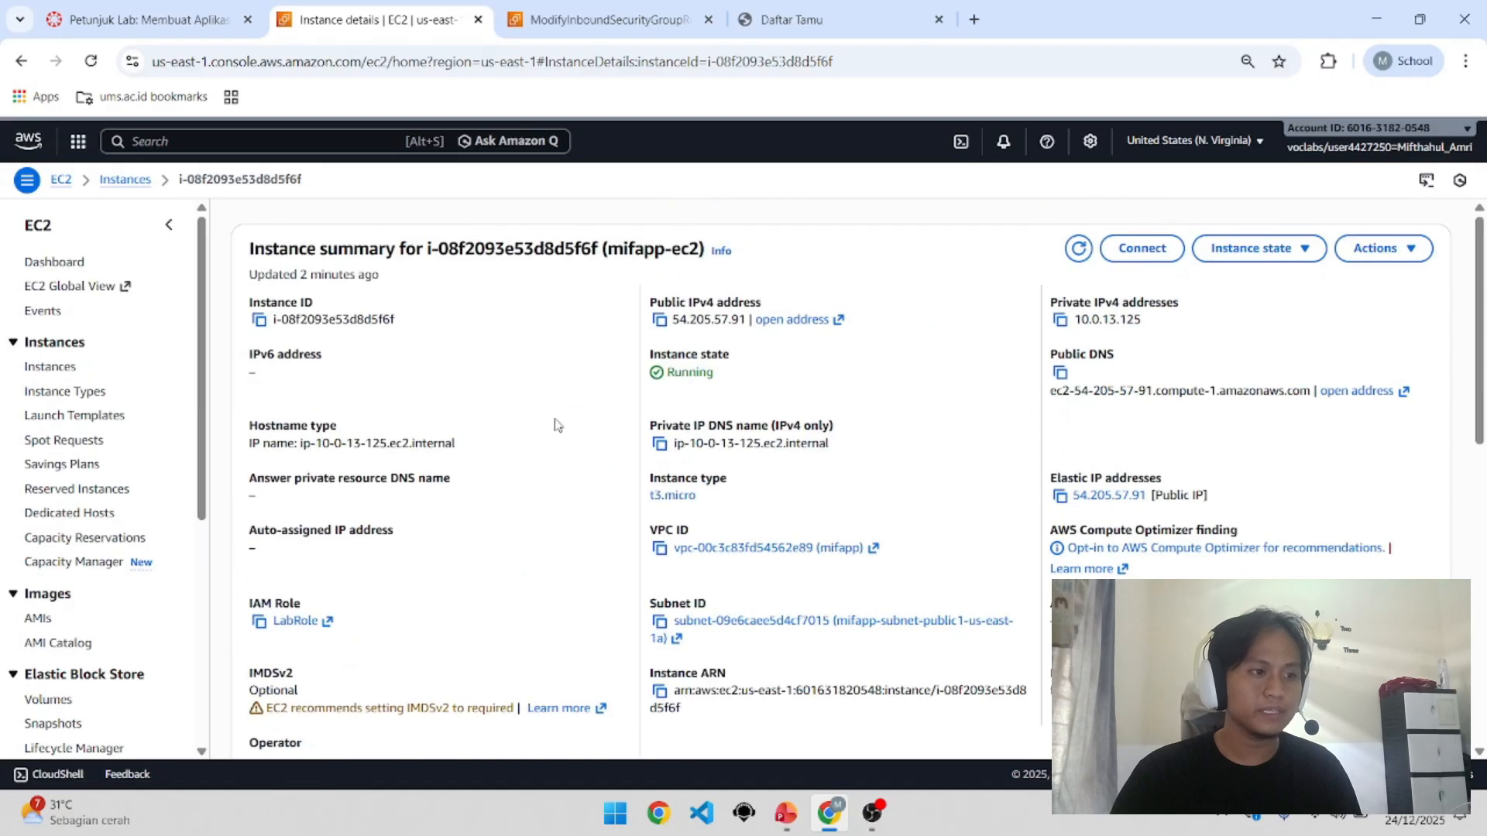
pyautogui.click(68, 370)
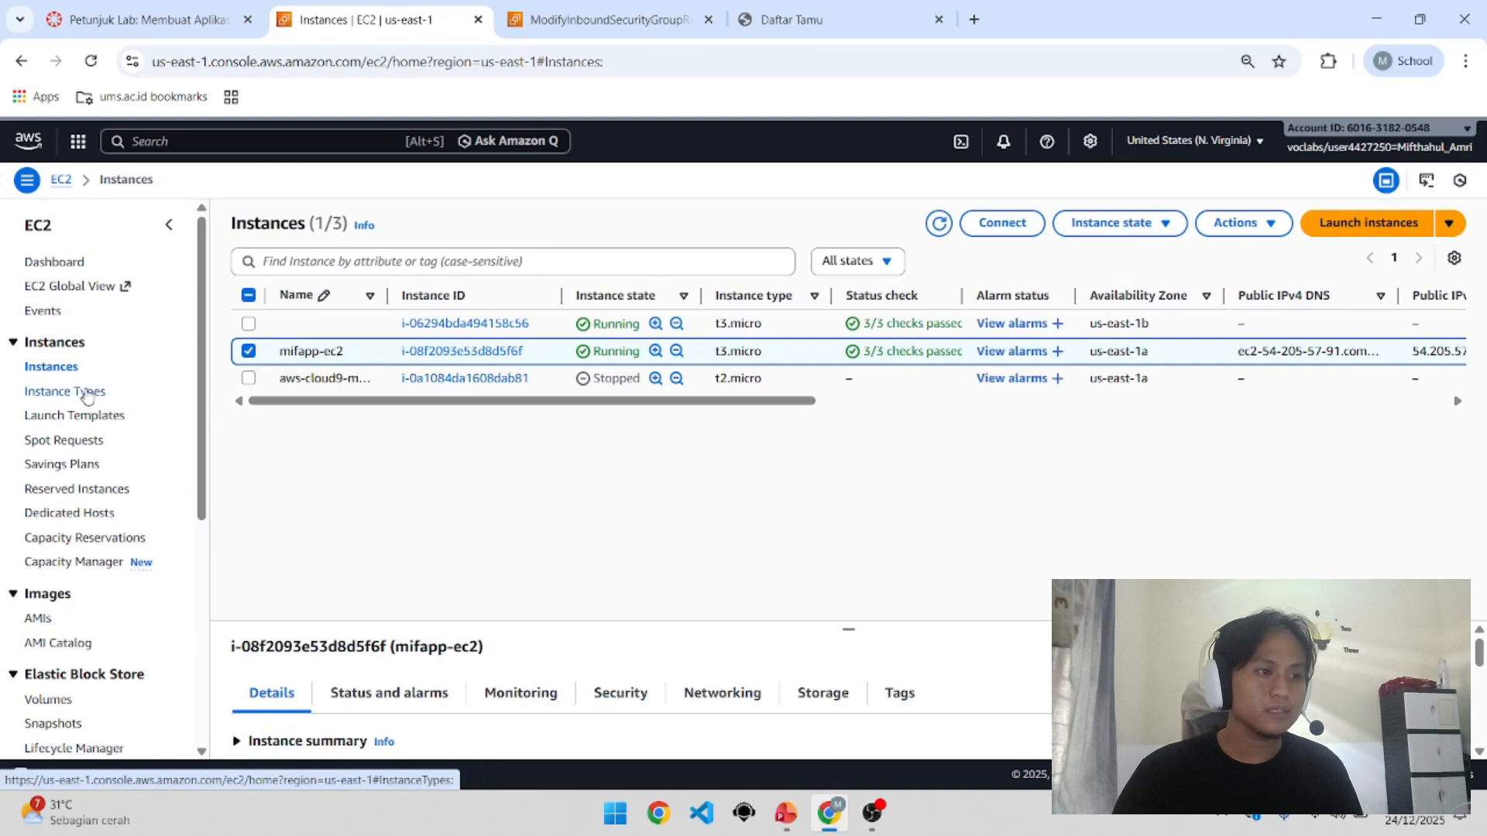
pyautogui.click(50, 624)
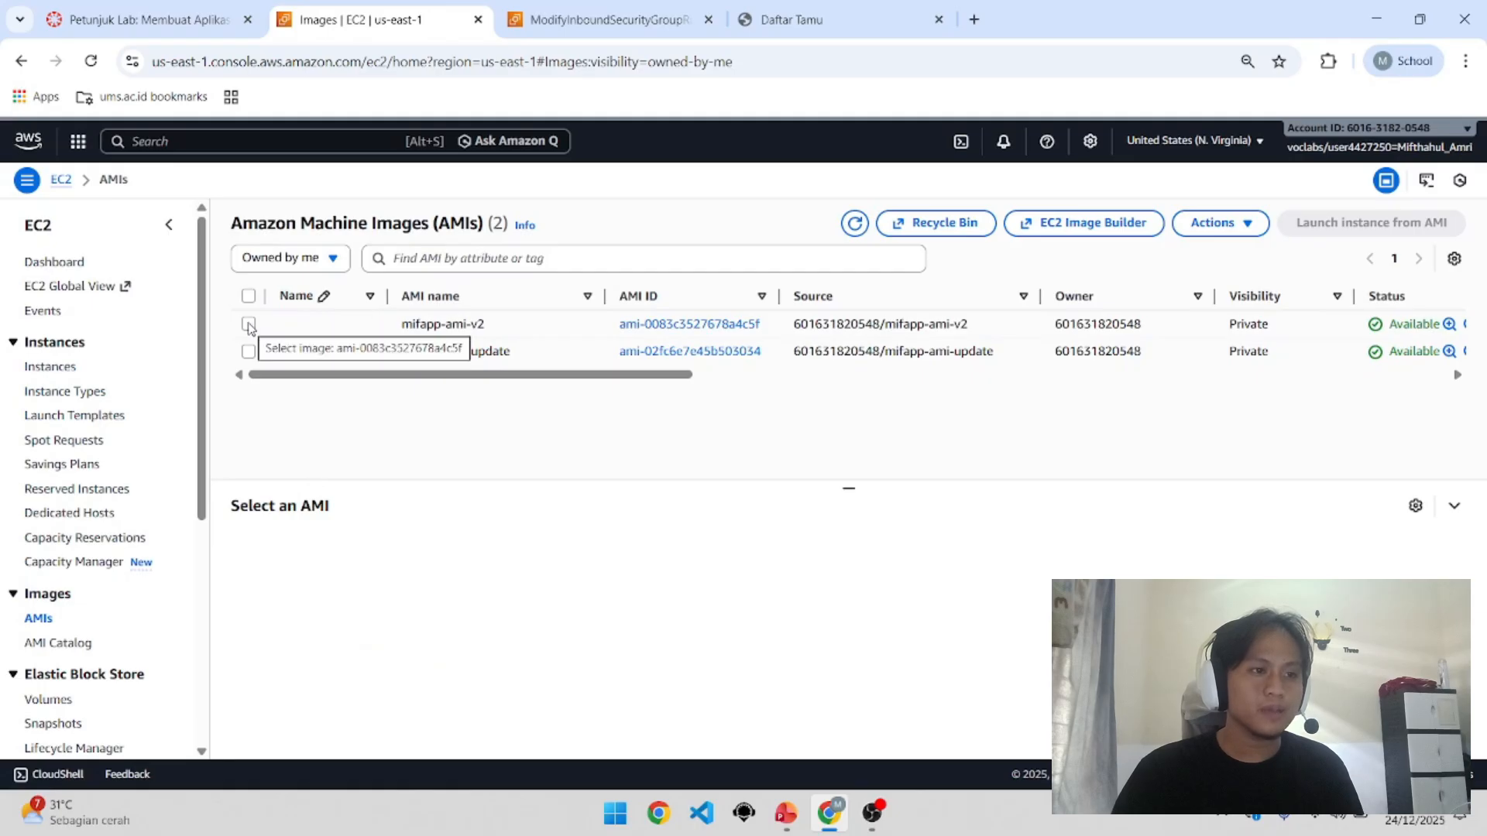
# Step: Select mifapp-ami-update, then browse Instances, AMIs and Instance Types in the EC2 sidebar
pyautogui.click(249, 353)
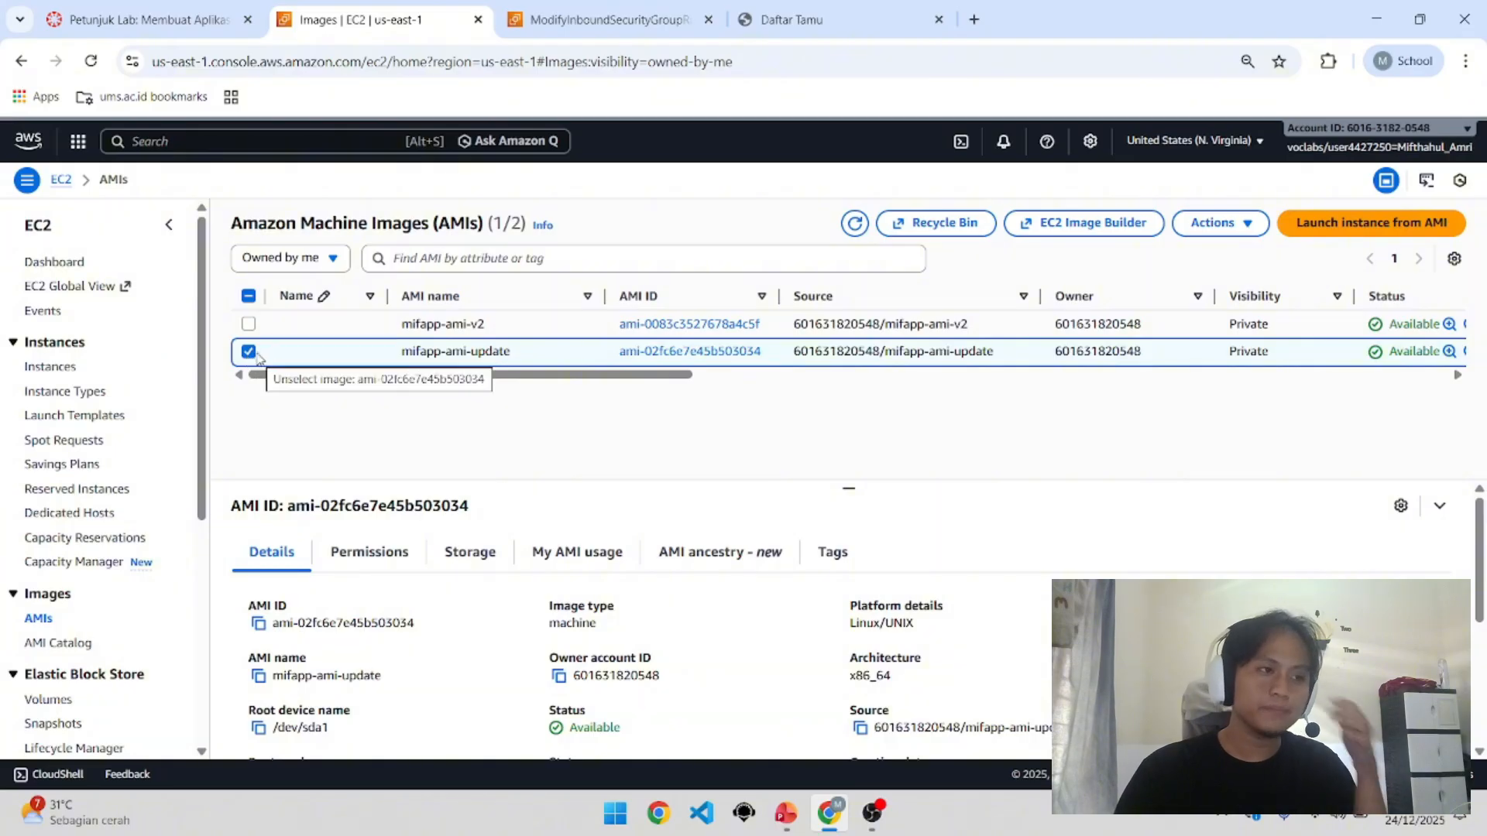
pyautogui.click(70, 373)
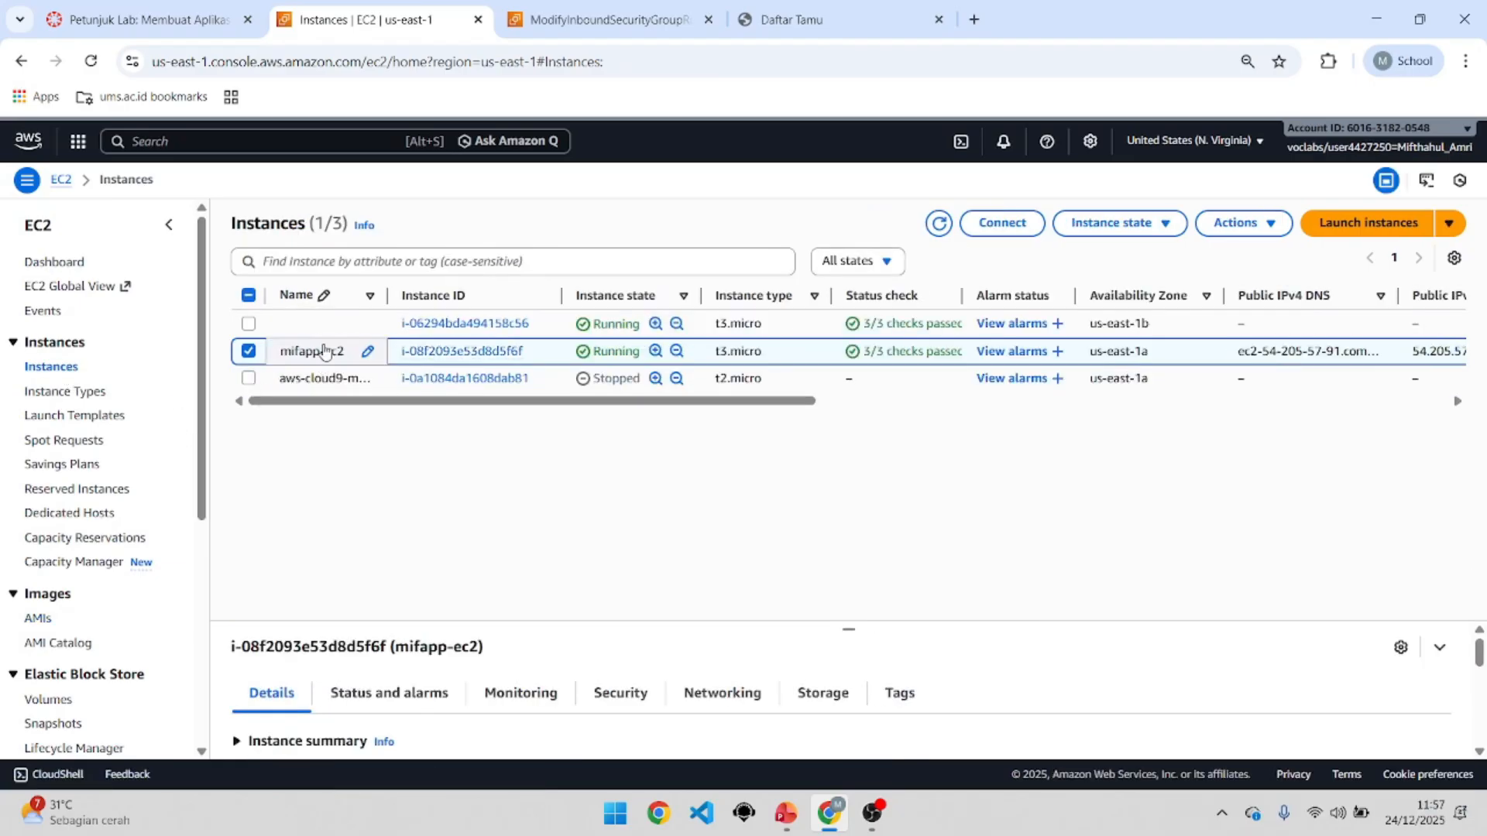
pyautogui.click(52, 623)
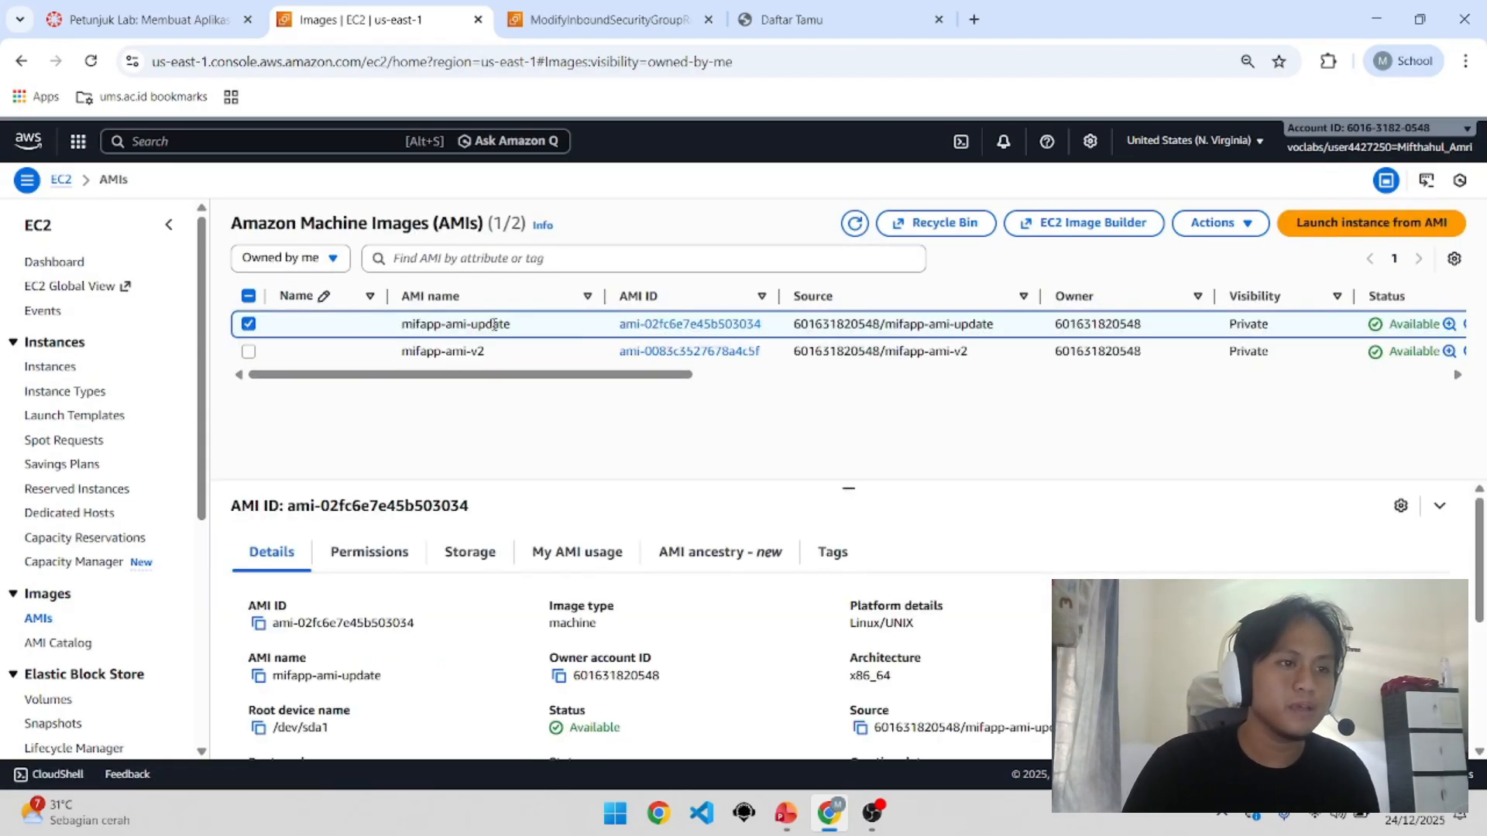
pyautogui.click(87, 401)
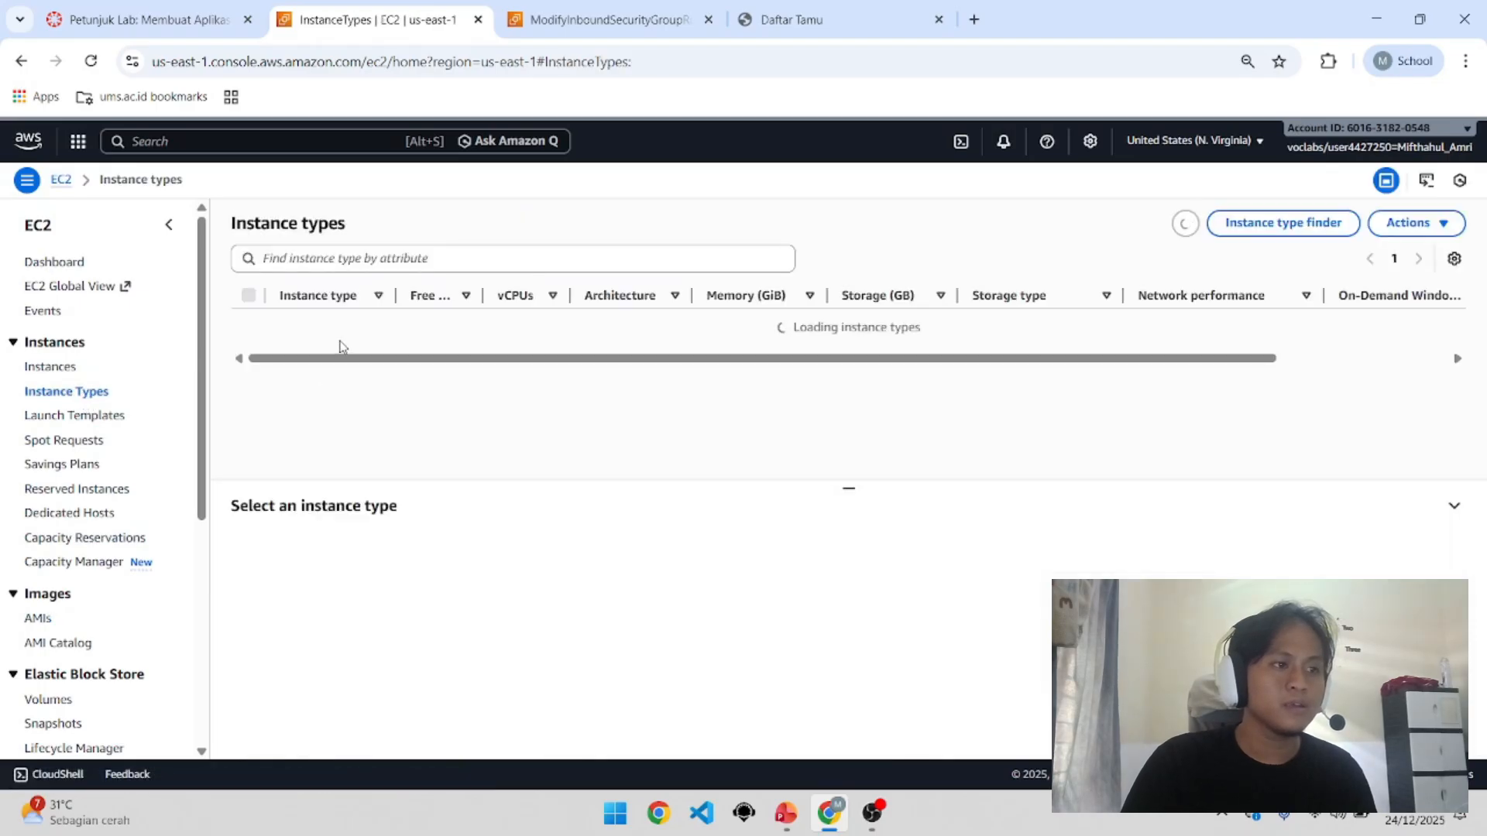
pyautogui.click(68, 369)
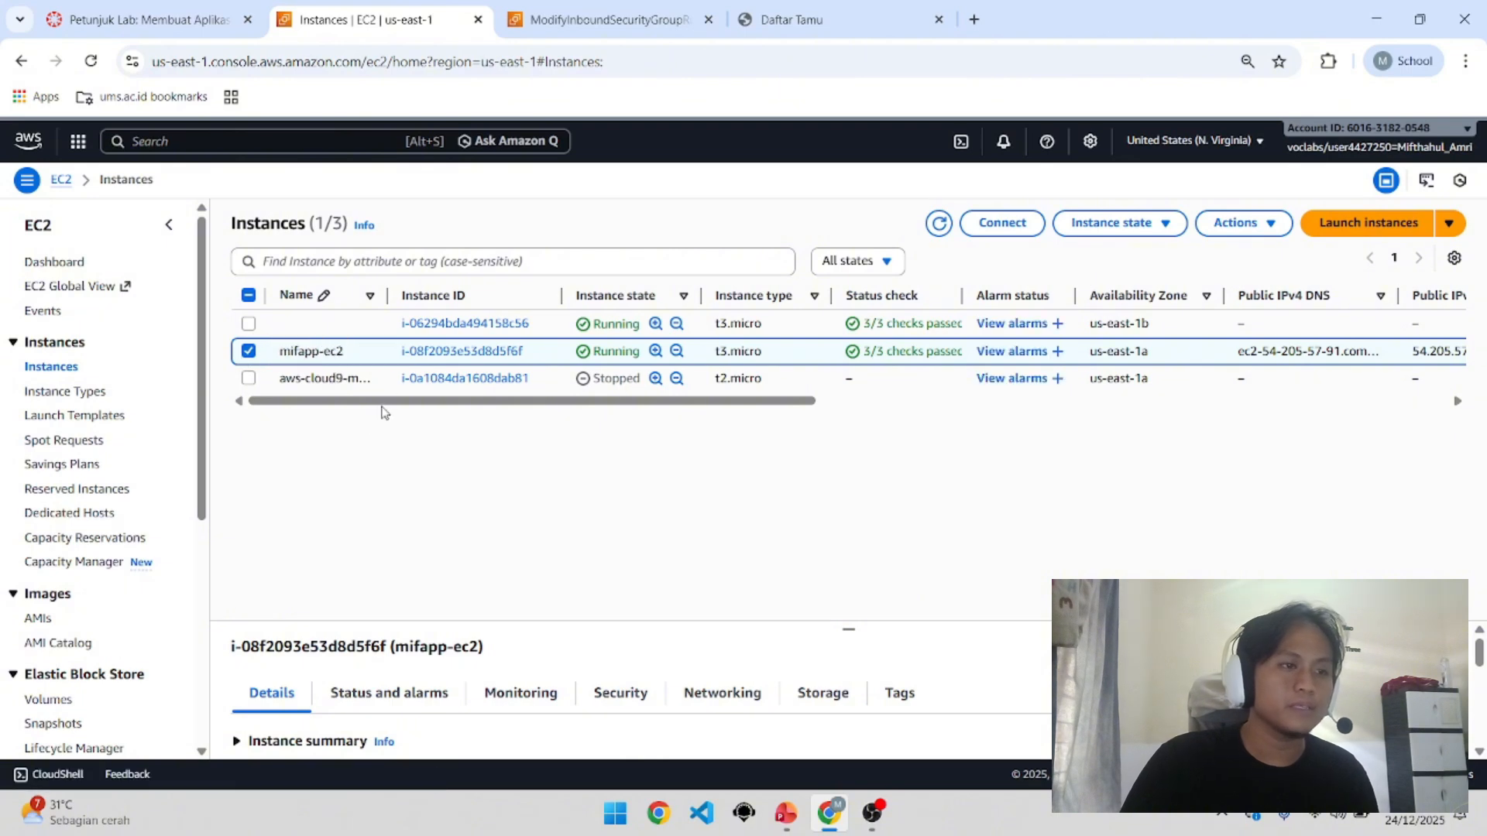
pyautogui.click(100, 398)
# Step: List the launch templates and select mifapp-template-update to show its name, default version and details
pyautogui.click(98, 417)
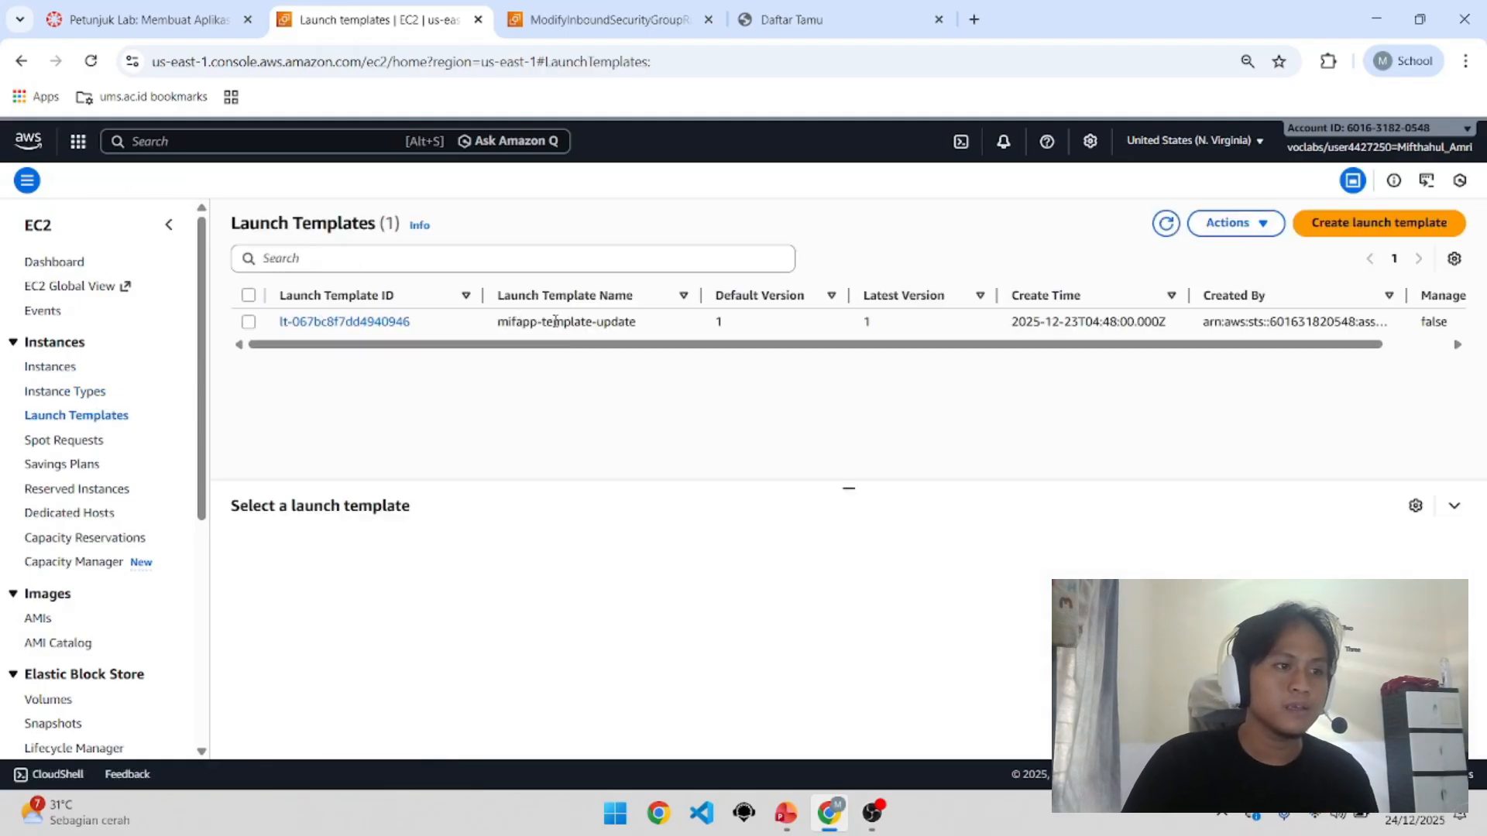
pyautogui.moveTo(471, 326); pyautogui.dragTo(1261, 341)
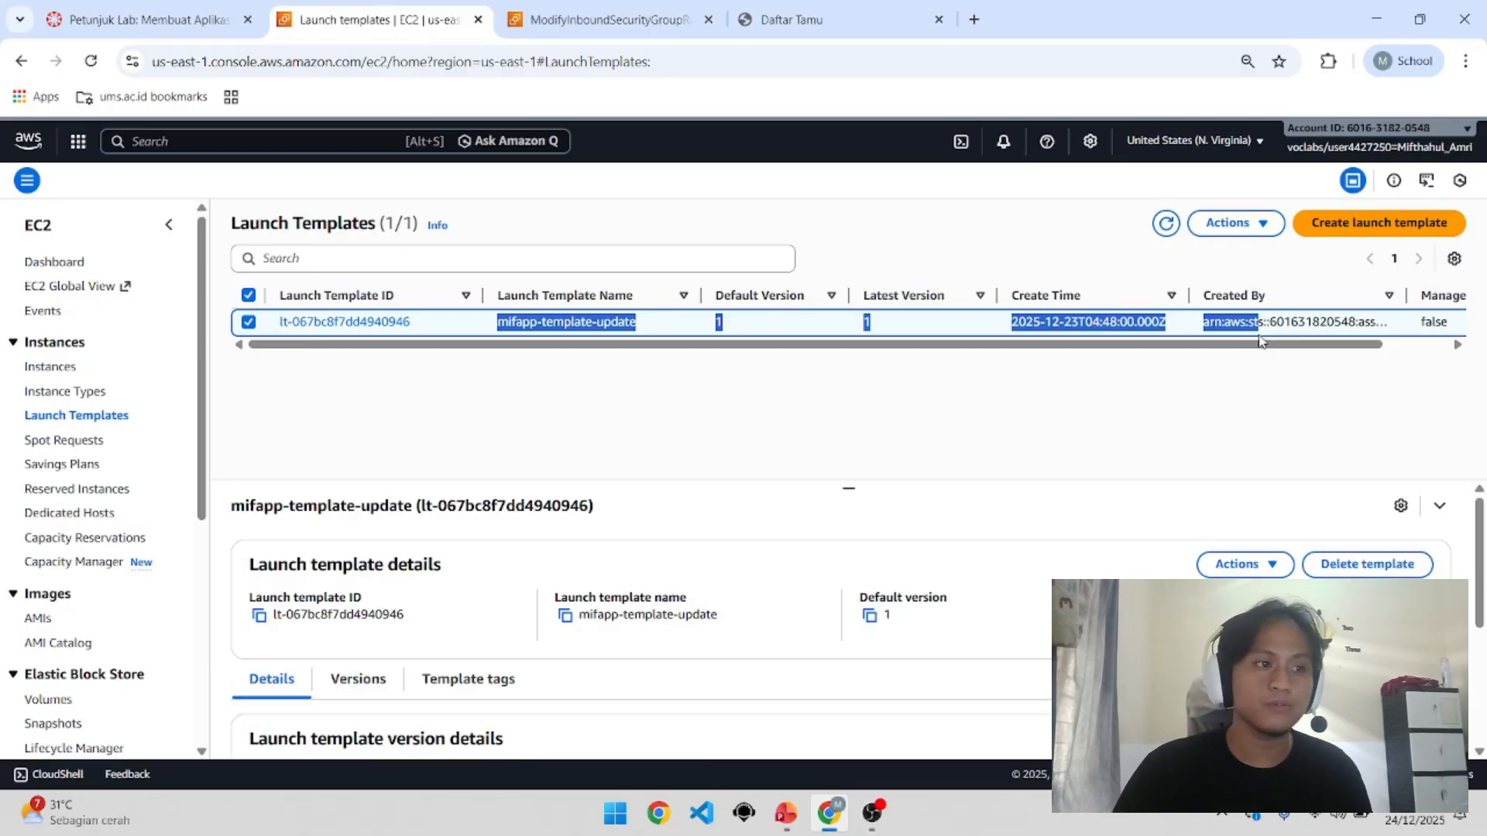
pyautogui.click(1261, 341)
pyautogui.moveTo(463, 333); pyautogui.dragTo(1086, 324)
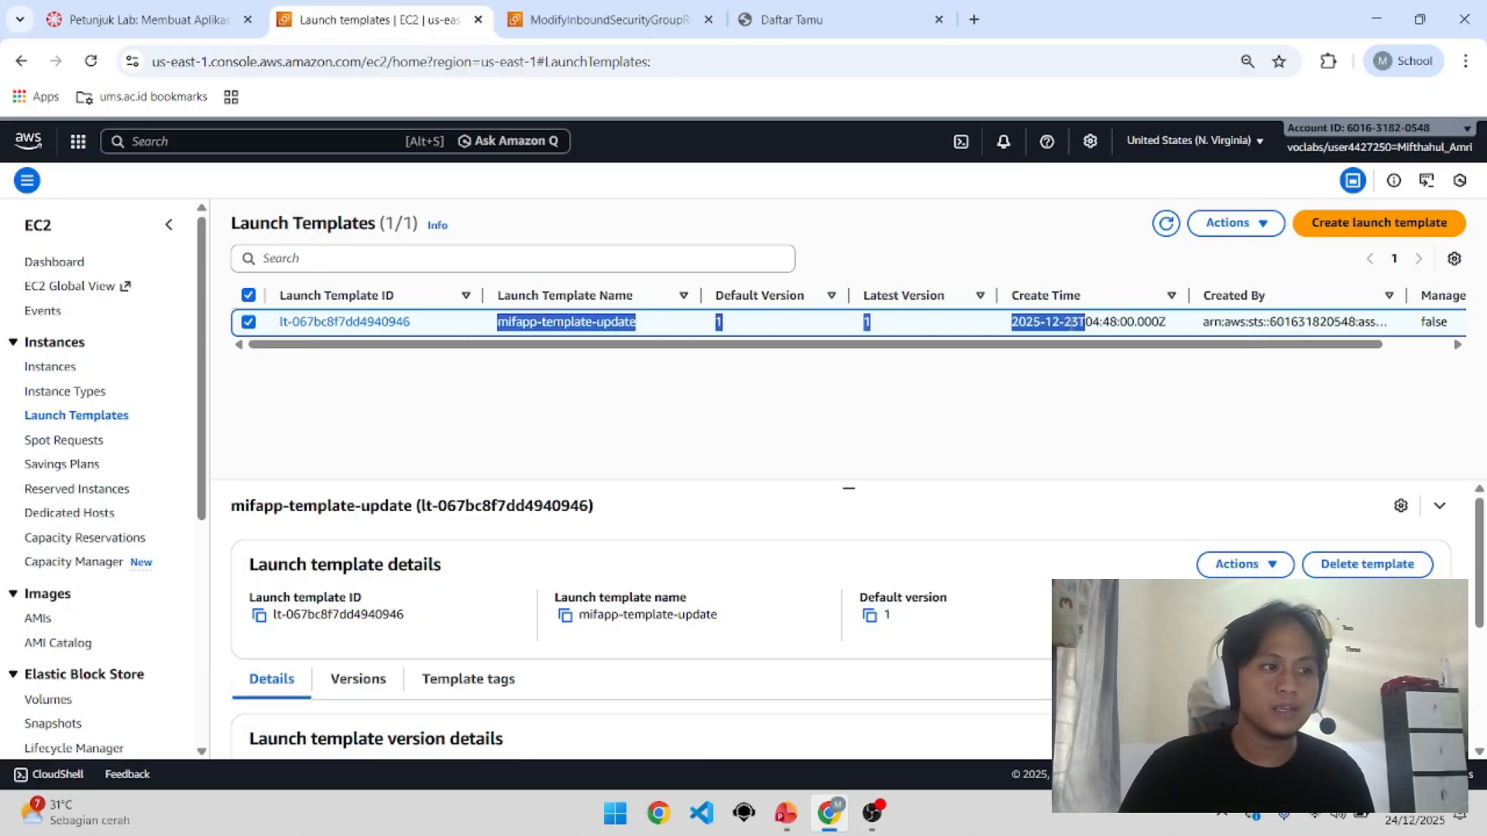
pyautogui.scroll(-3, 130, 515)
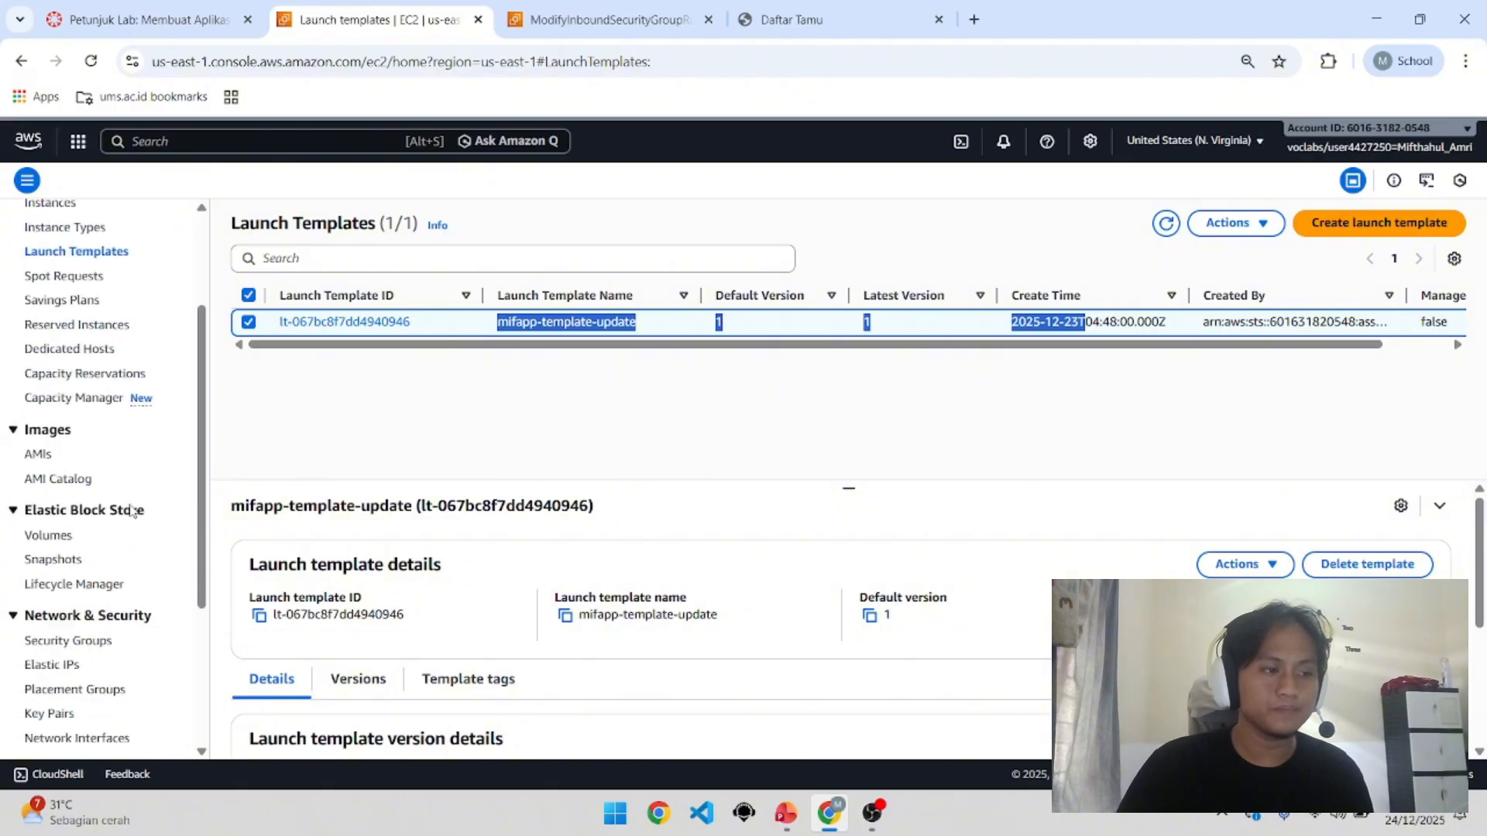
pyautogui.scroll(-1, 99, 570)
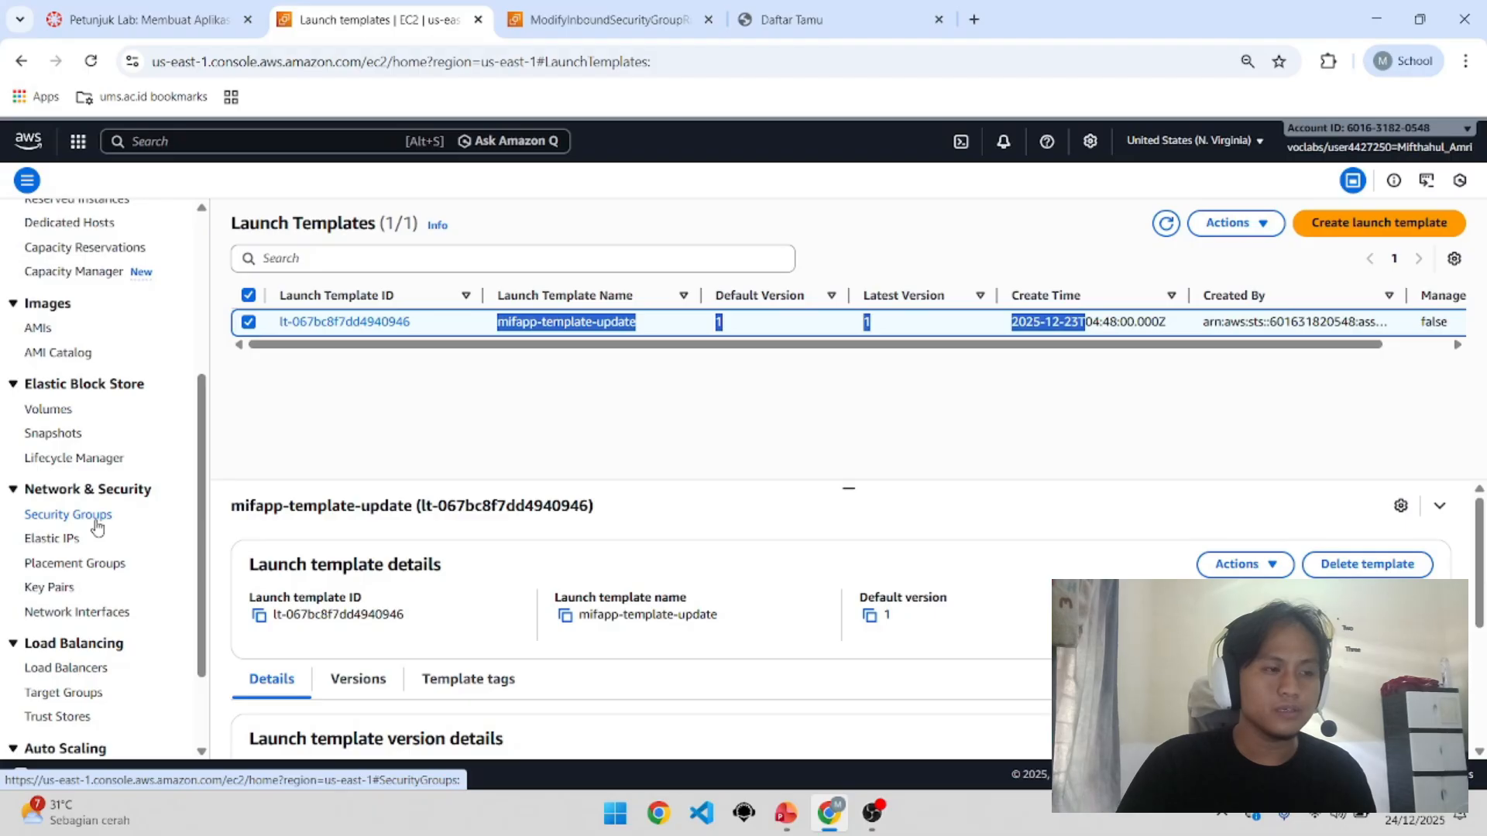
pyautogui.scroll(-2, 97, 527)
# Step: Inspect for-rds inbound rules (MySQL 3306 from for-ec2 only), then return to the security groups list
pyautogui.click(75, 398)
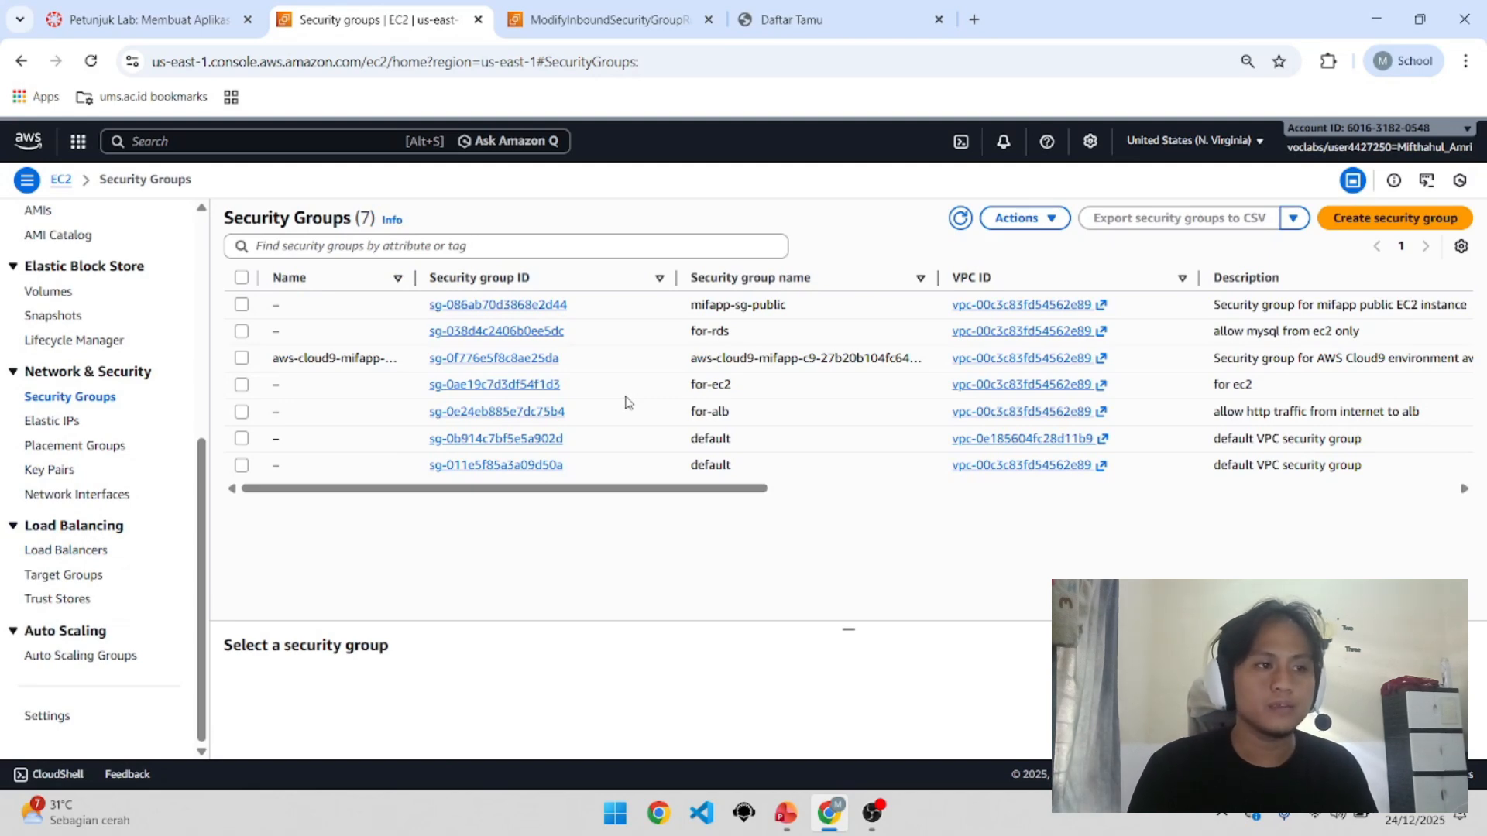
pyautogui.click(524, 331)
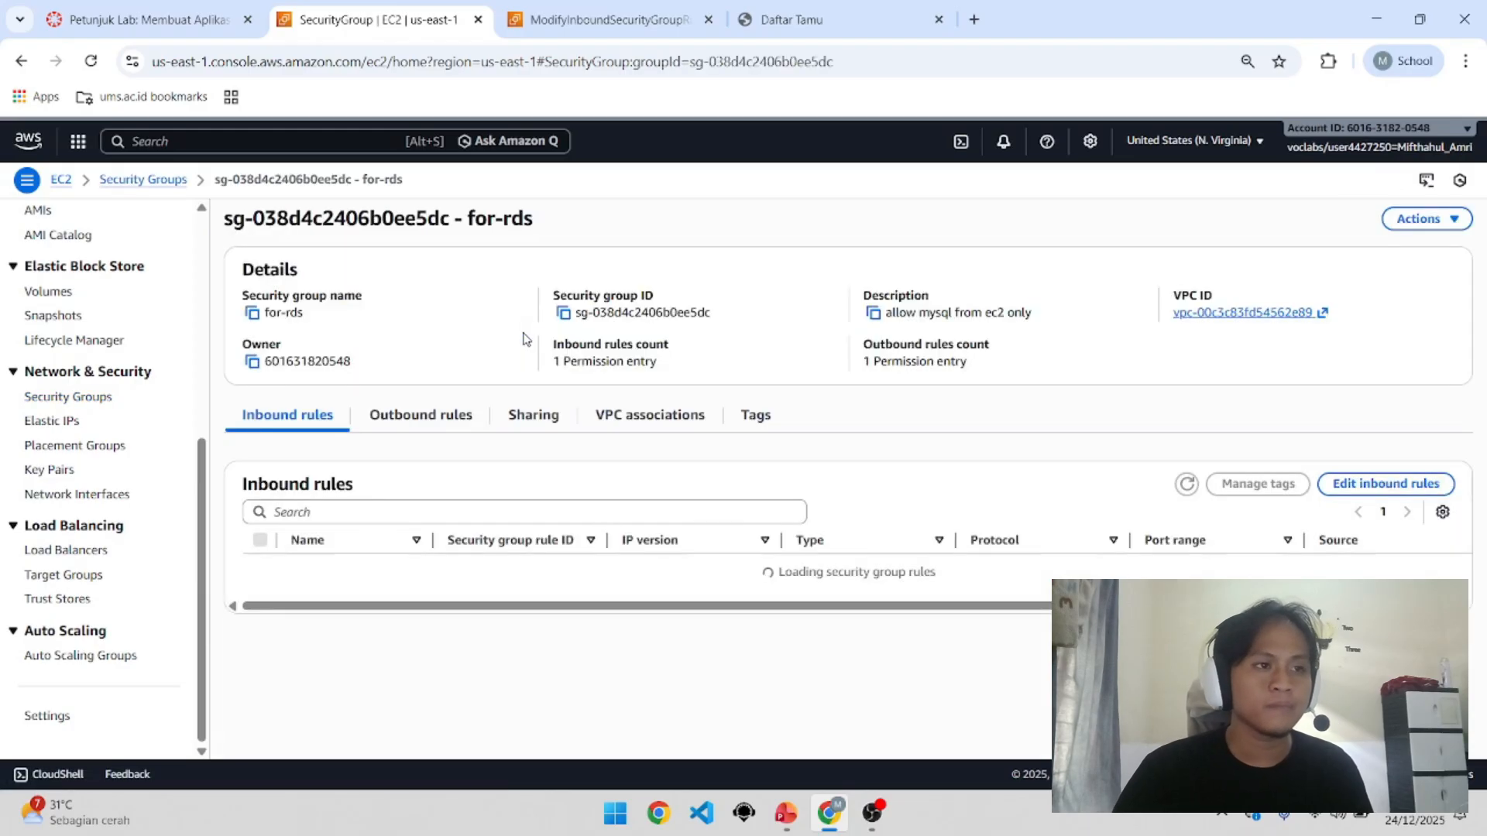
pyautogui.click(1338, 485)
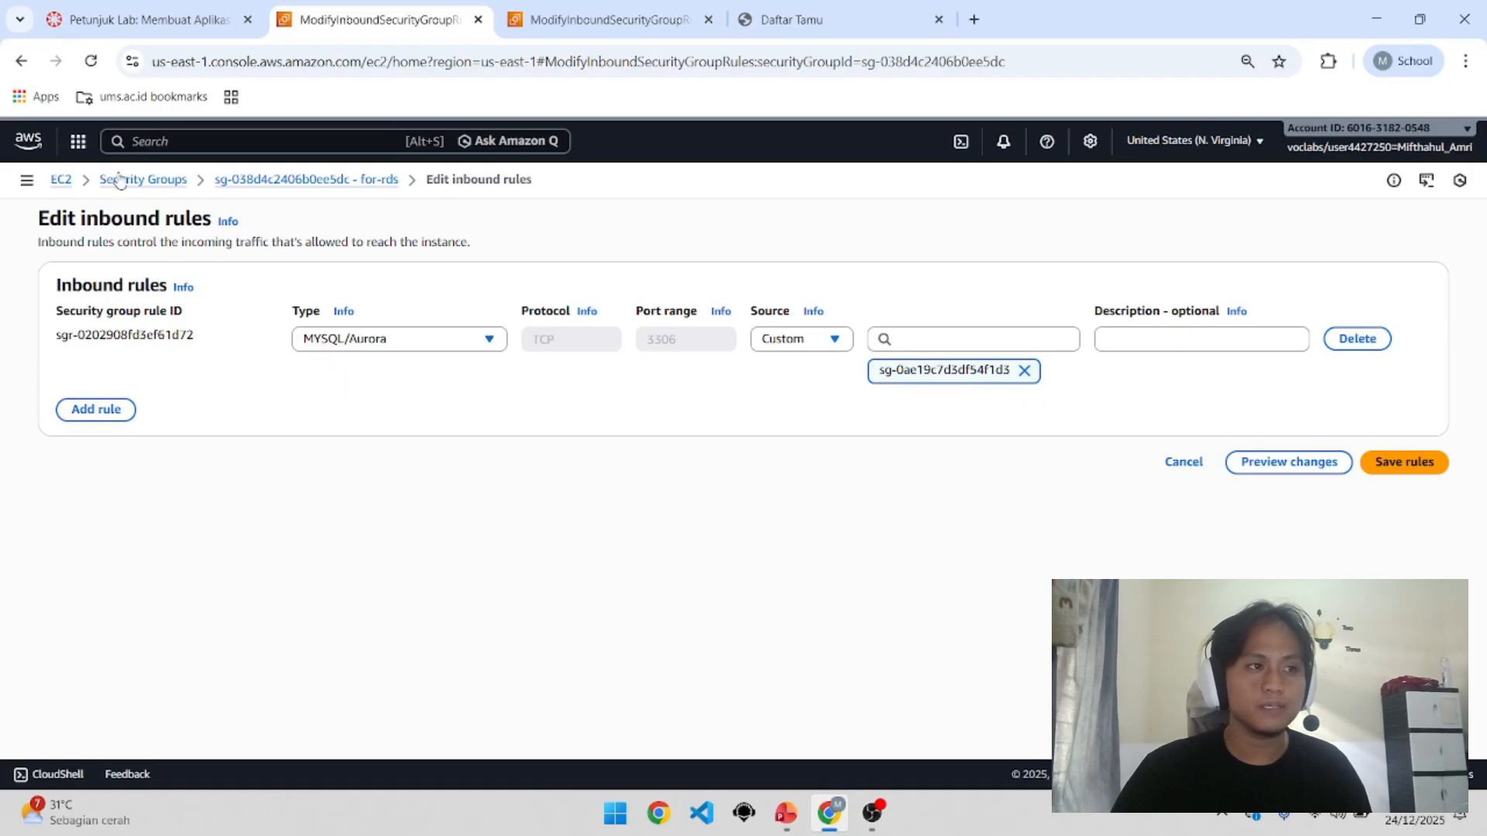
pyautogui.click(21, 62)
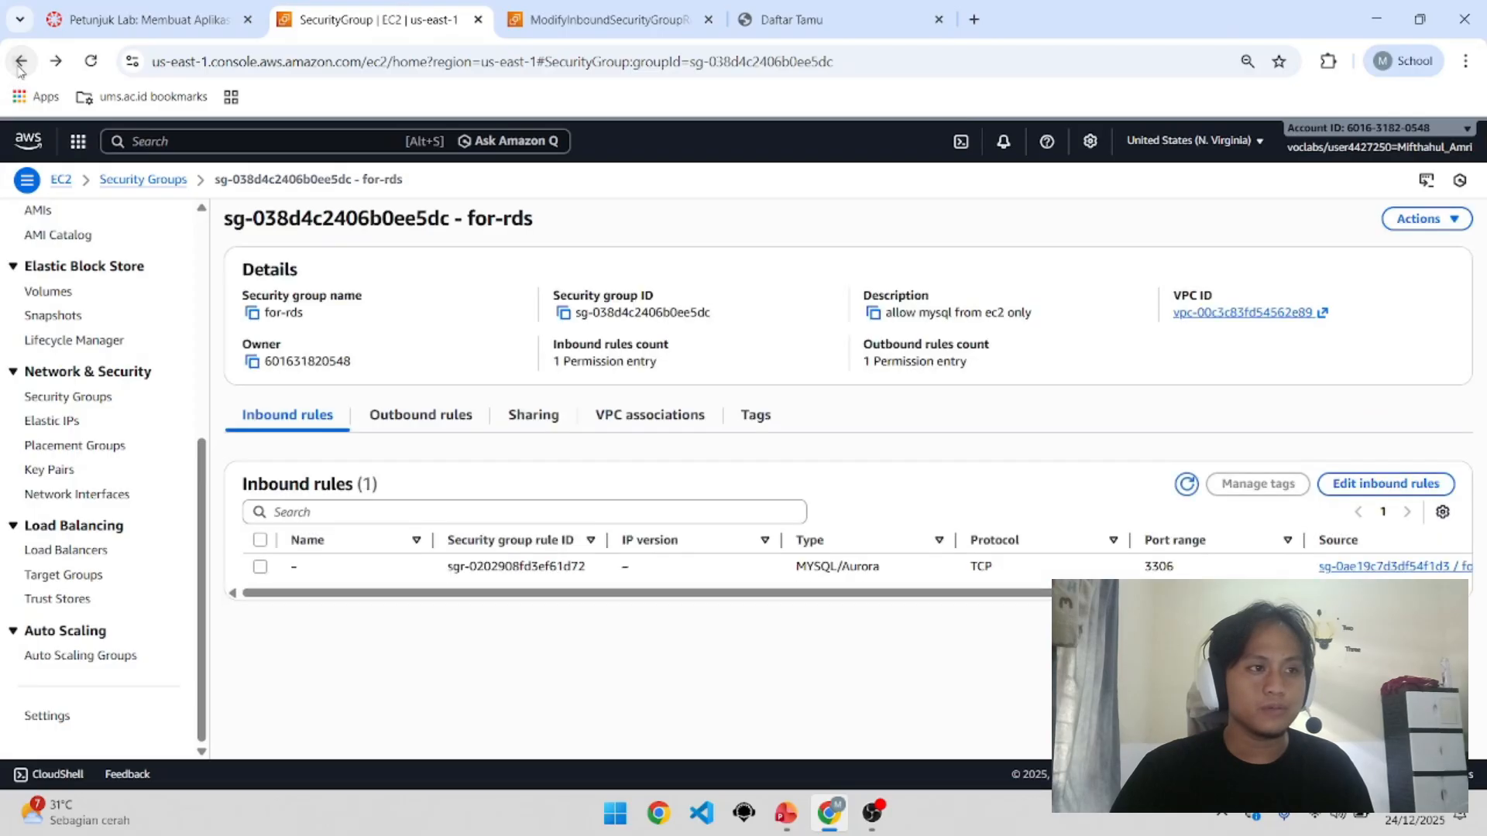
pyautogui.click(21, 62)
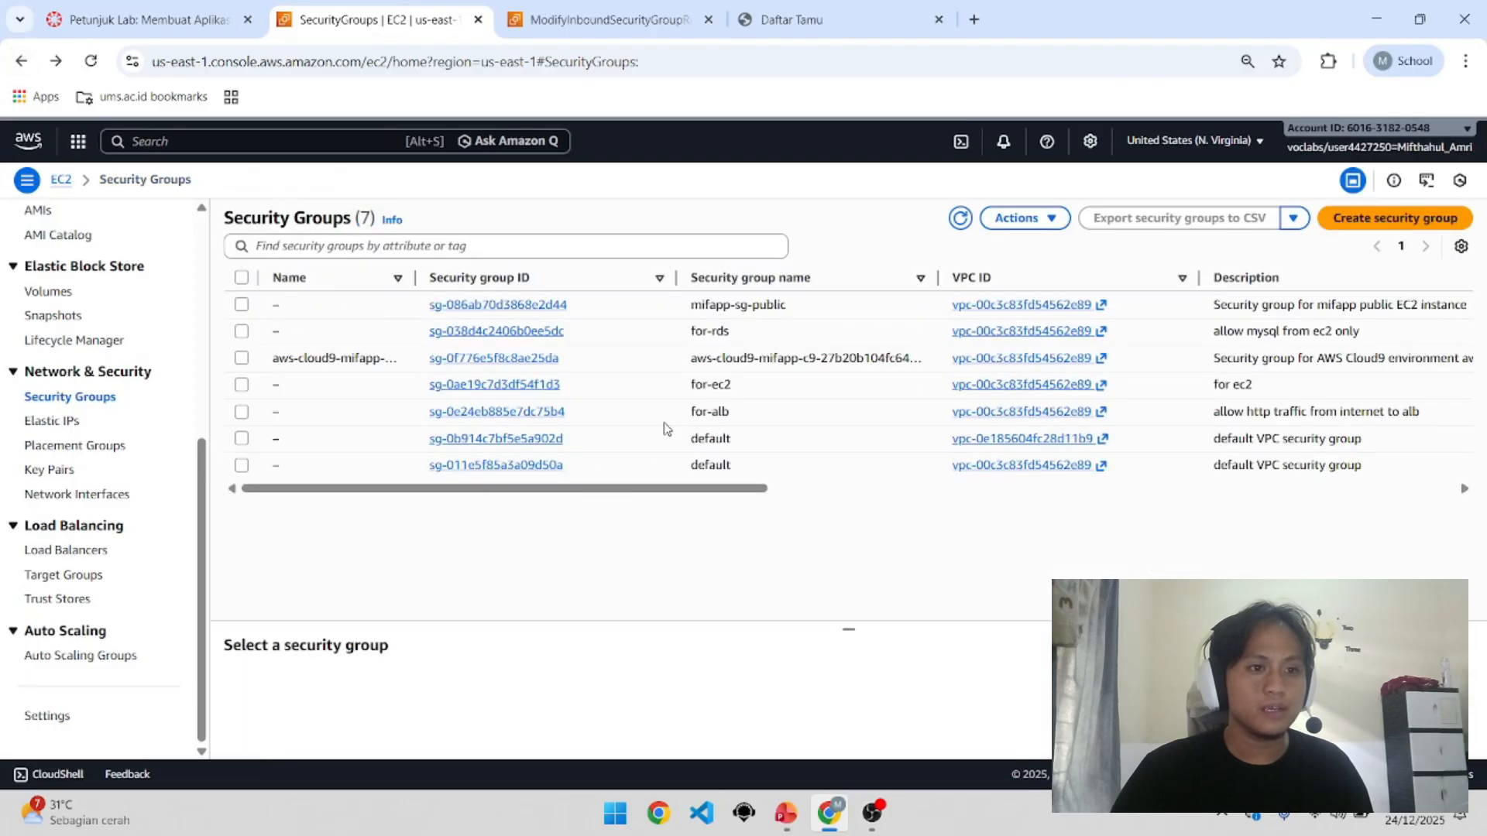
# Step: Review the for-alb inbound rules, then show the load balancers list with mifapp-alb-latest active
pyautogui.click(526, 413)
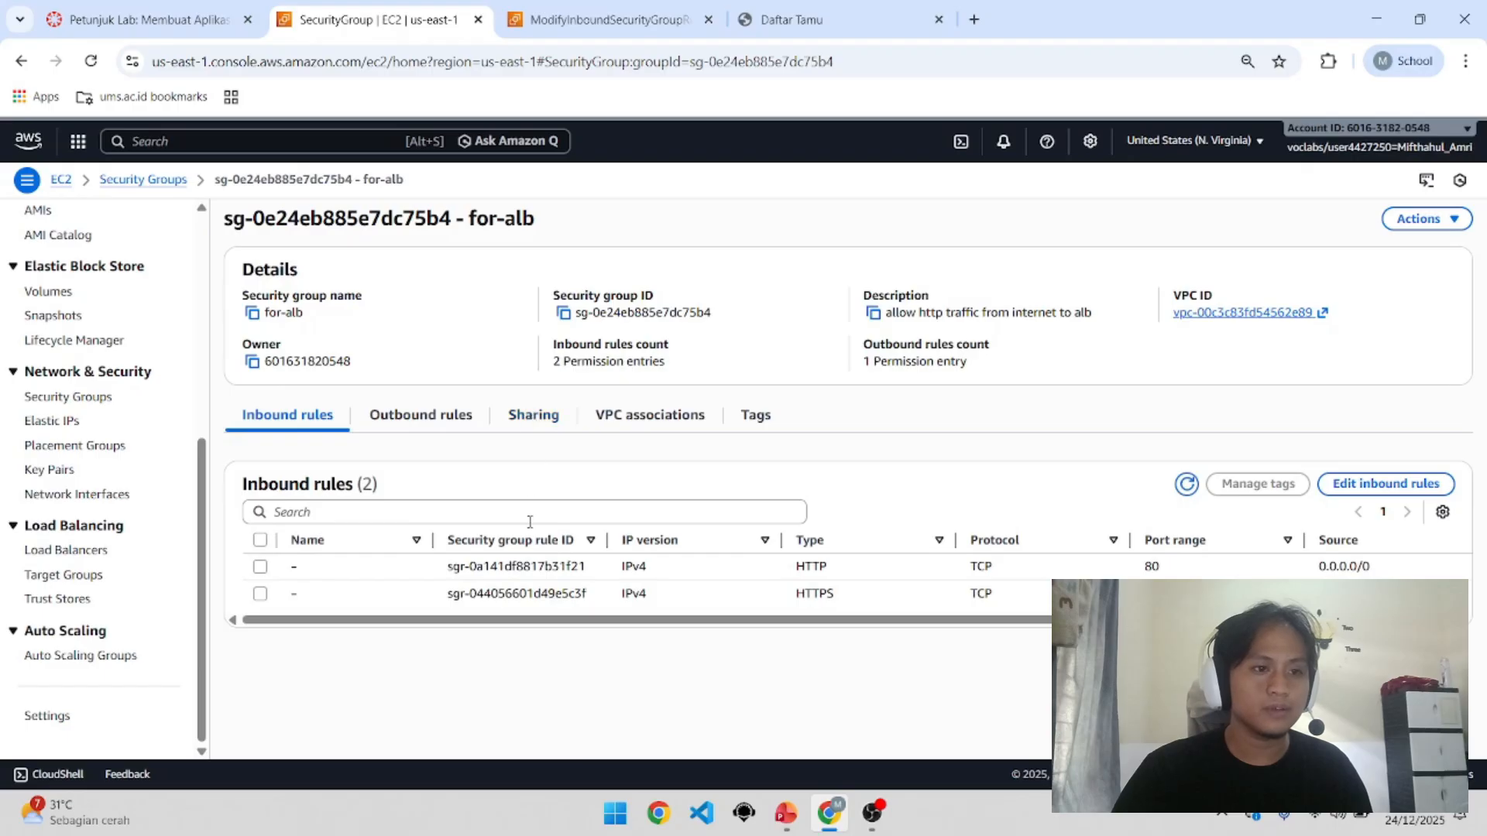
pyautogui.click(1352, 487)
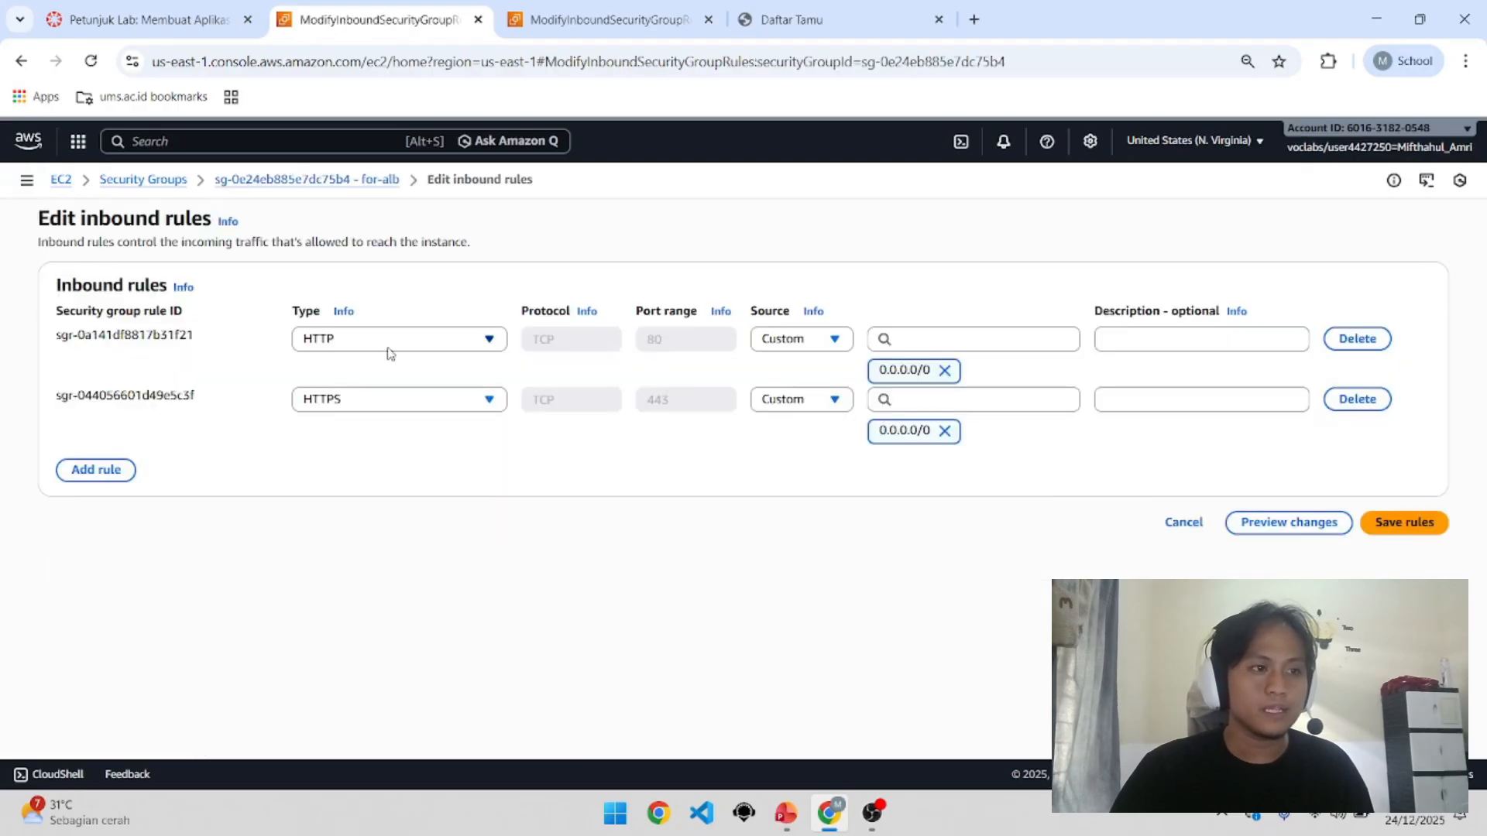
pyautogui.click(21, 61)
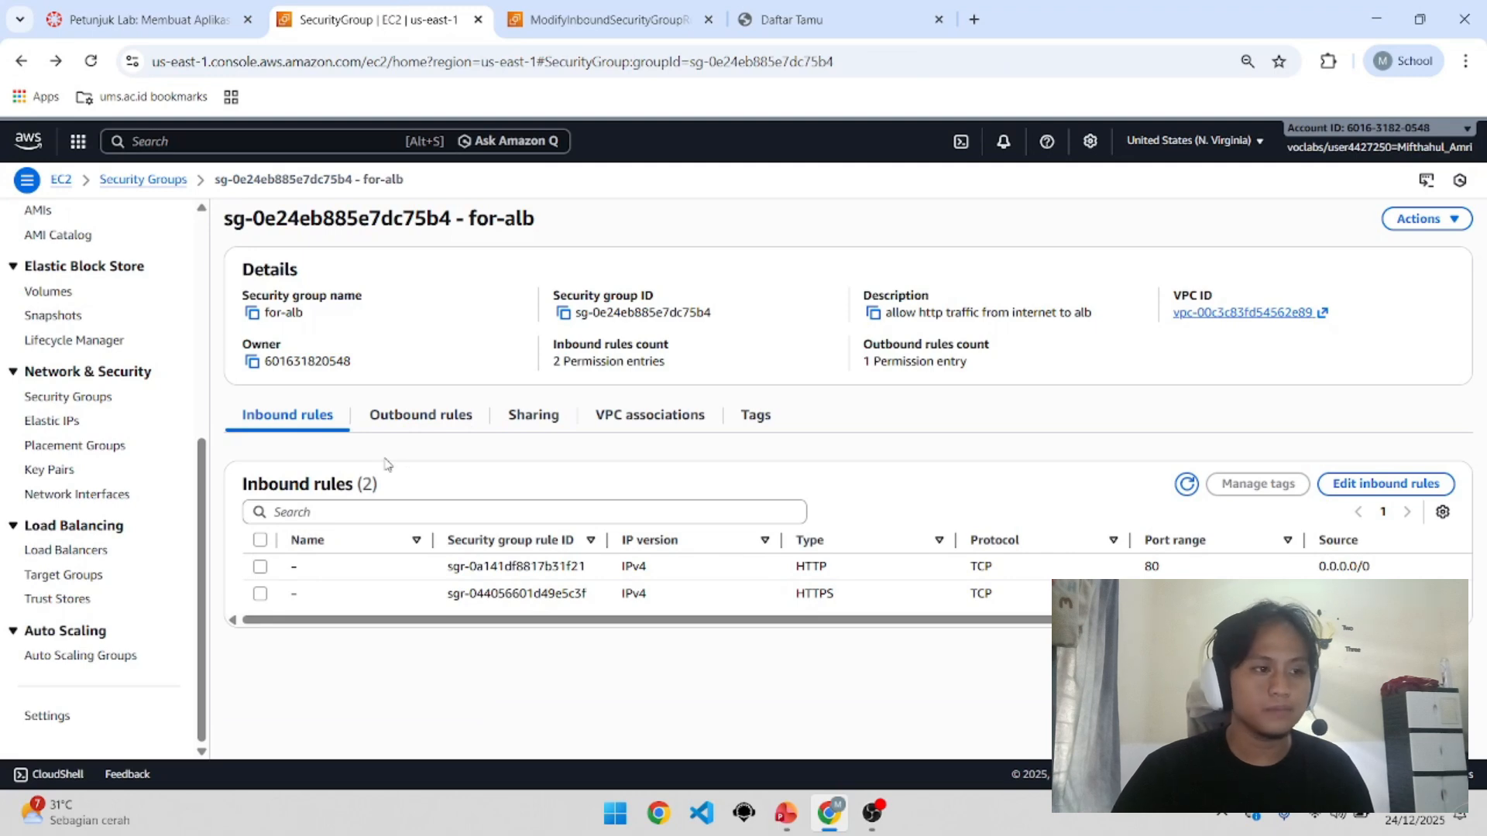
pyautogui.click(100, 551)
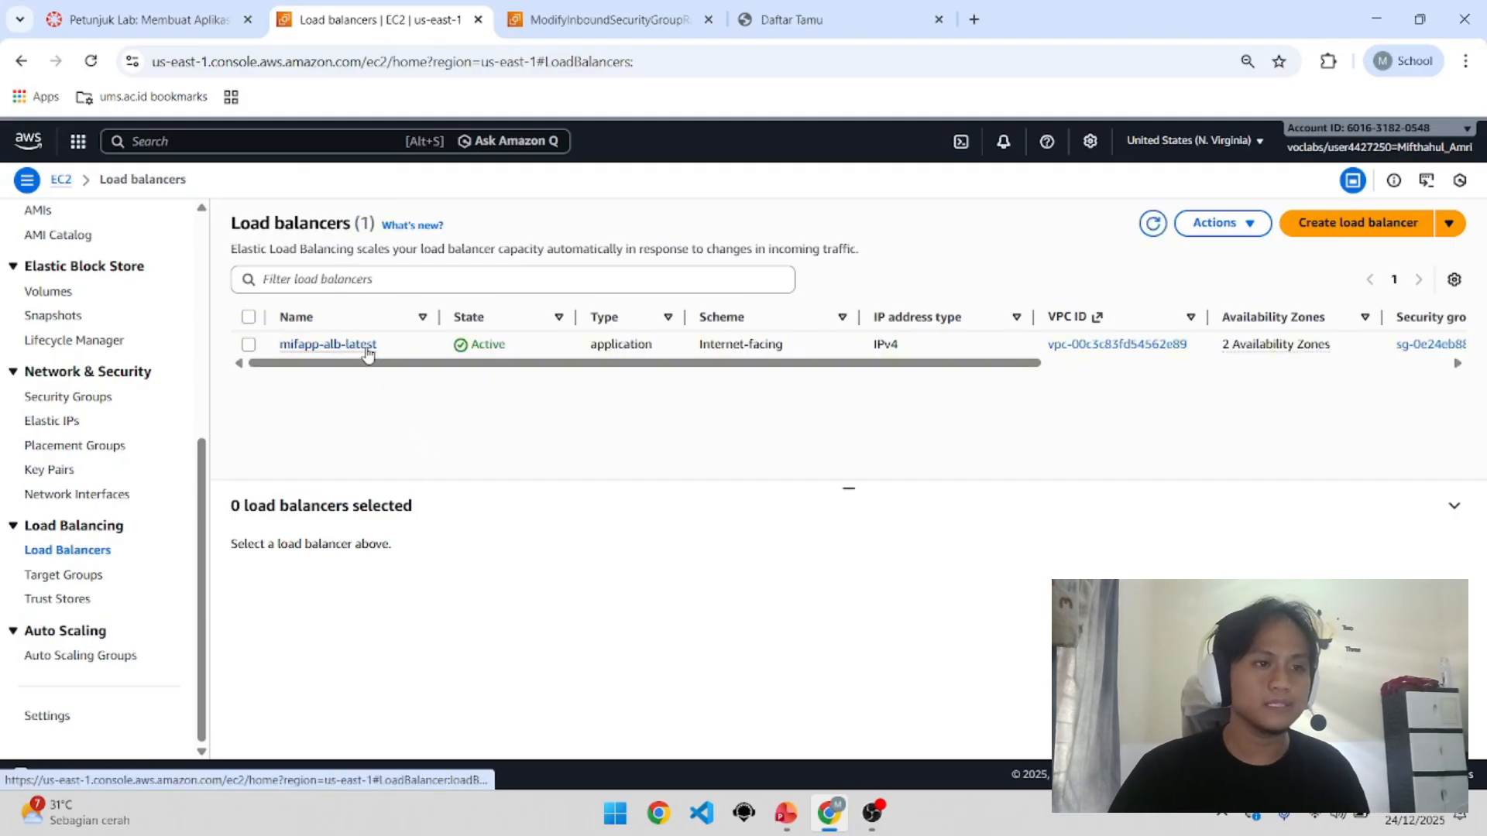
# Step: Open mifapp-alb-latest and review its availability zone subnets and VPC ID
pyautogui.click(367, 345)
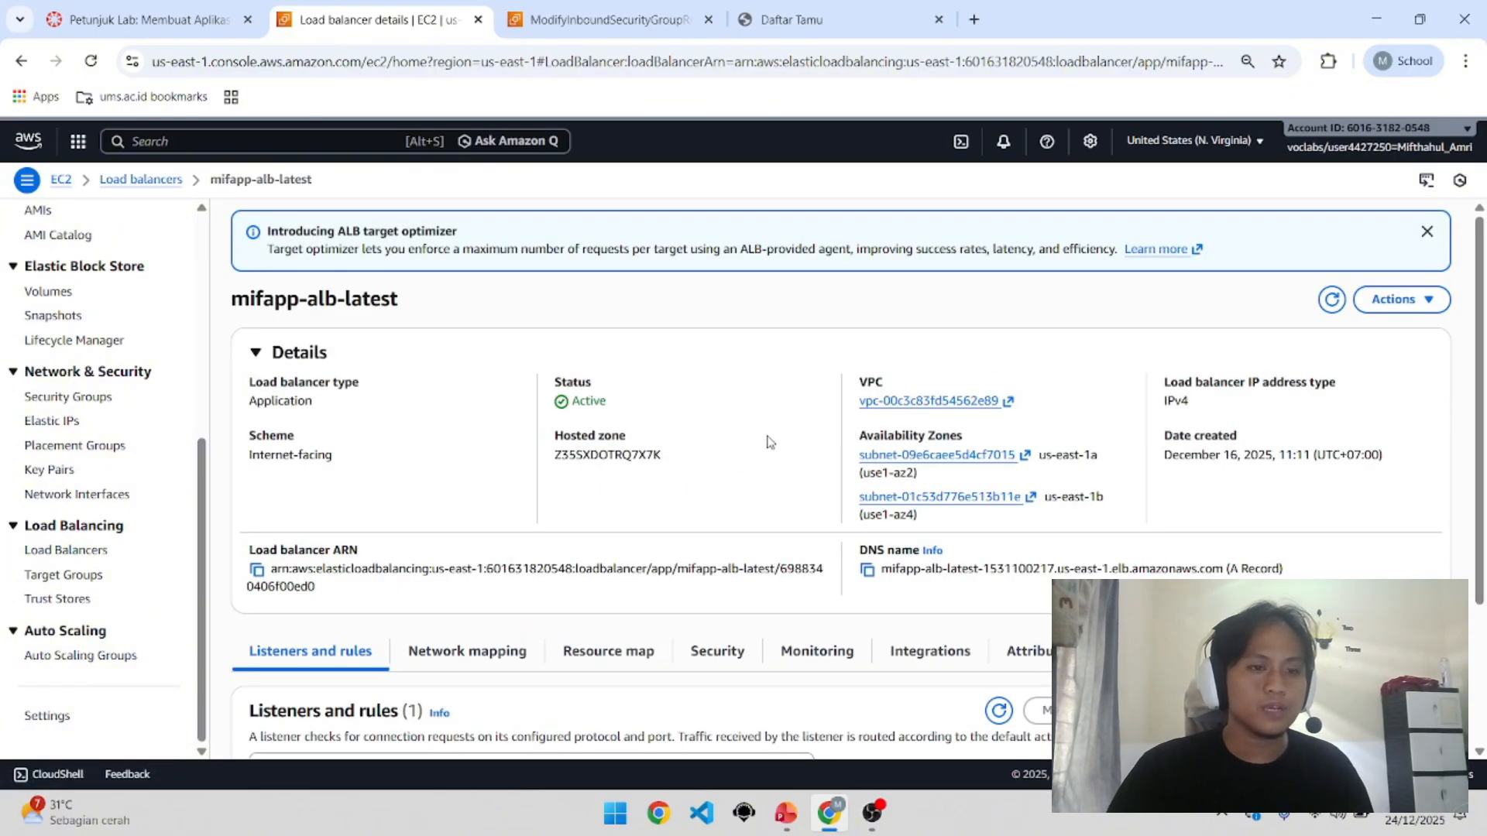
pyautogui.scroll(-1, 840, 393)
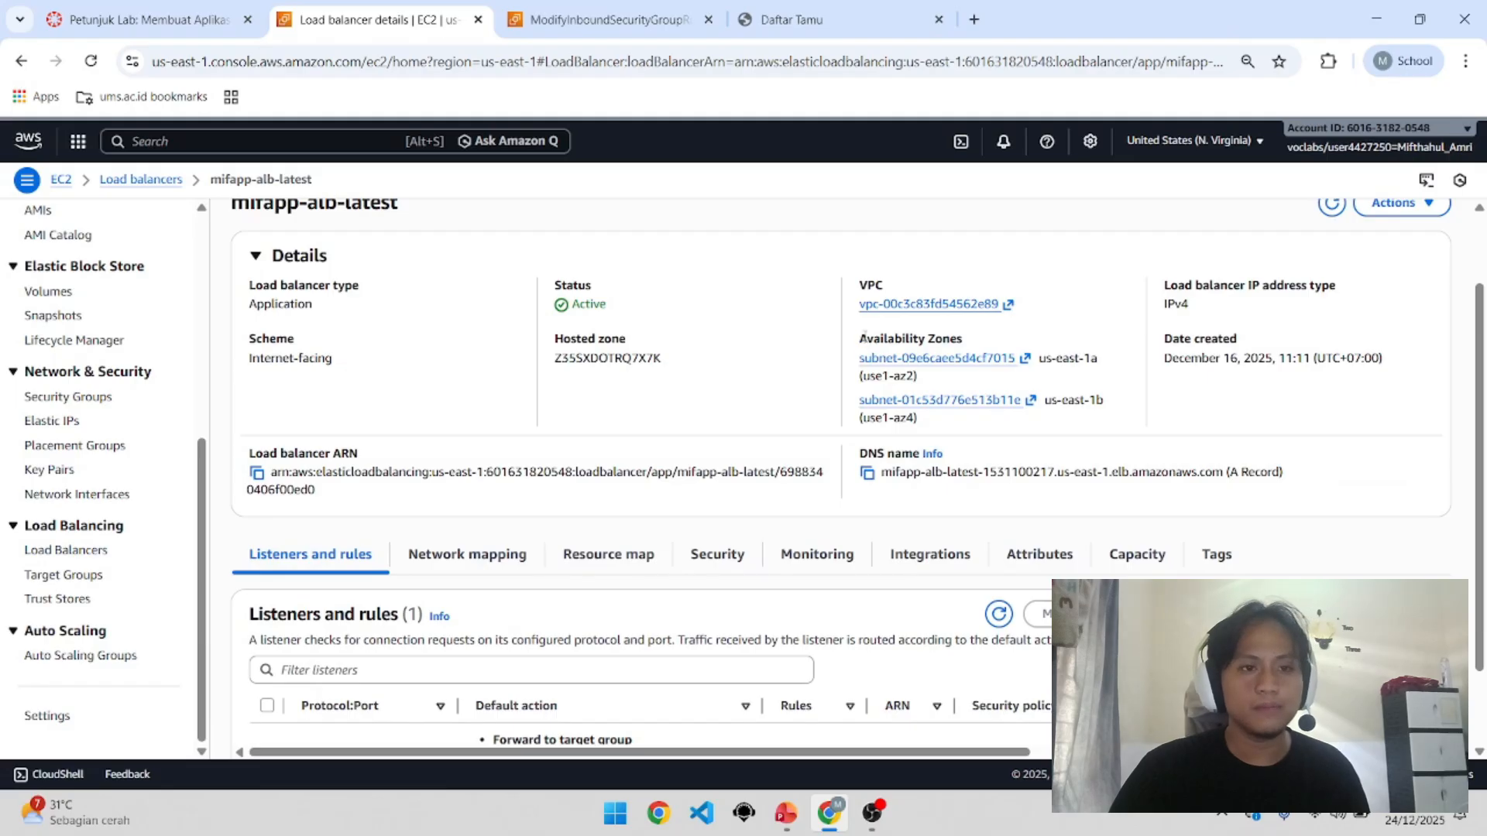
pyautogui.moveTo(864, 335); pyautogui.dragTo(1093, 421)
pyautogui.click(1088, 421)
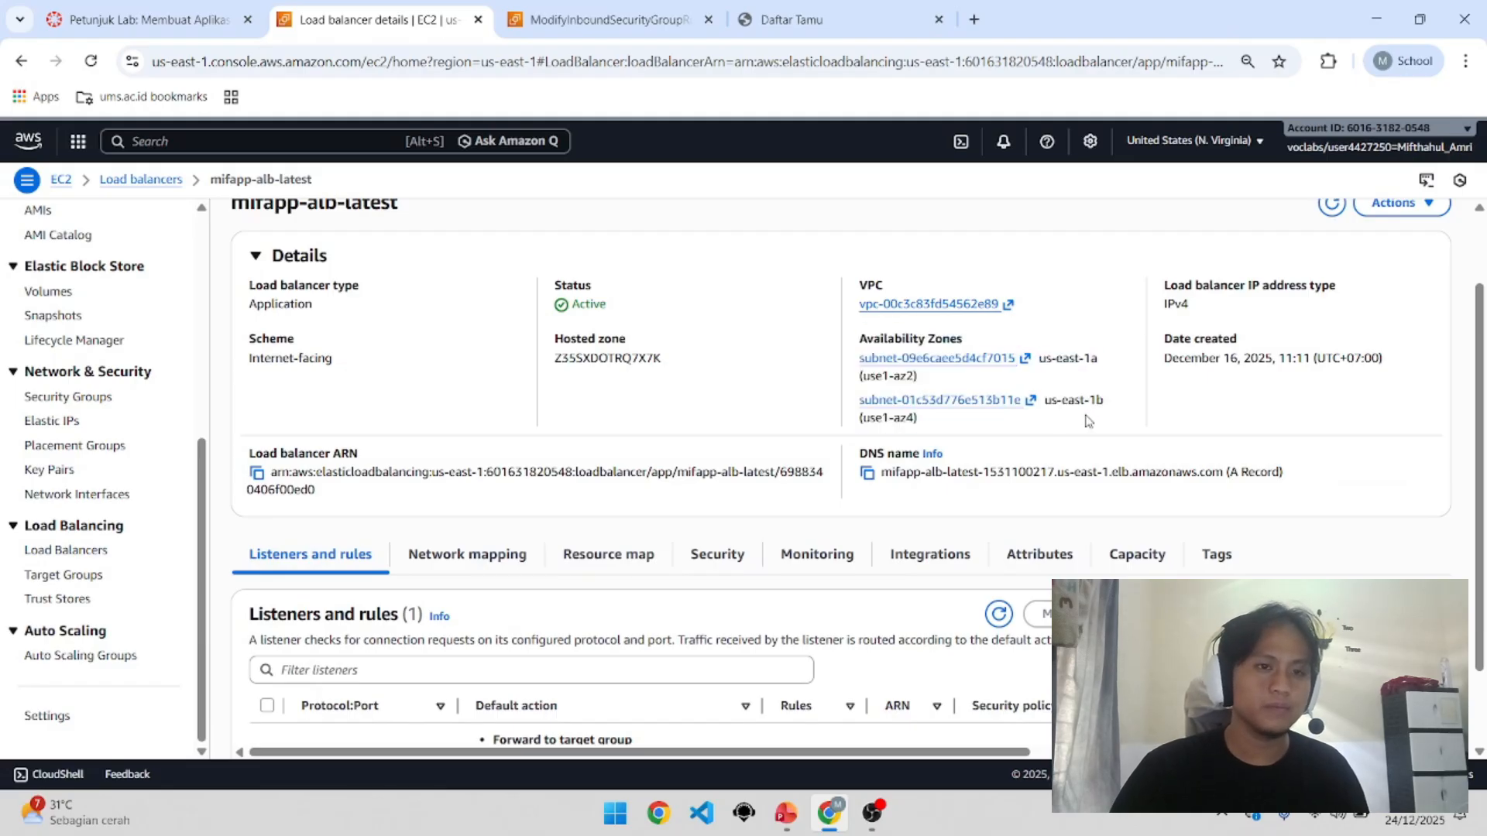
pyautogui.moveTo(1022, 305)
pyautogui.mouseDown()
pyautogui.moveTo(904, 305)
pyautogui.moveTo(1024, 304)
pyautogui.mouseUp()
pyautogui.click(1025, 306)
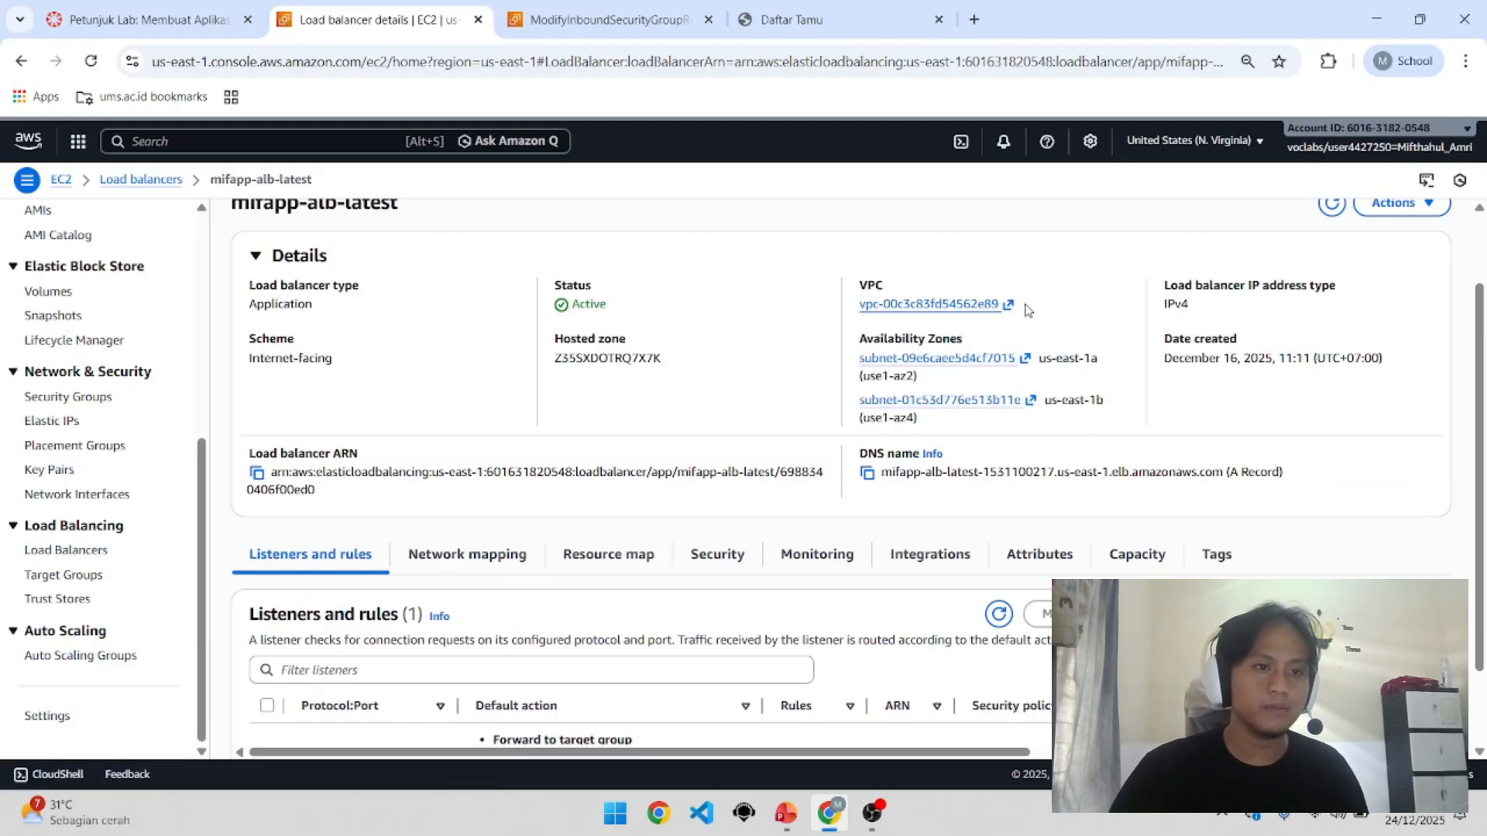
pyautogui.scroll(-1, 500, 503)
pyautogui.scroll(1, 453, 504)
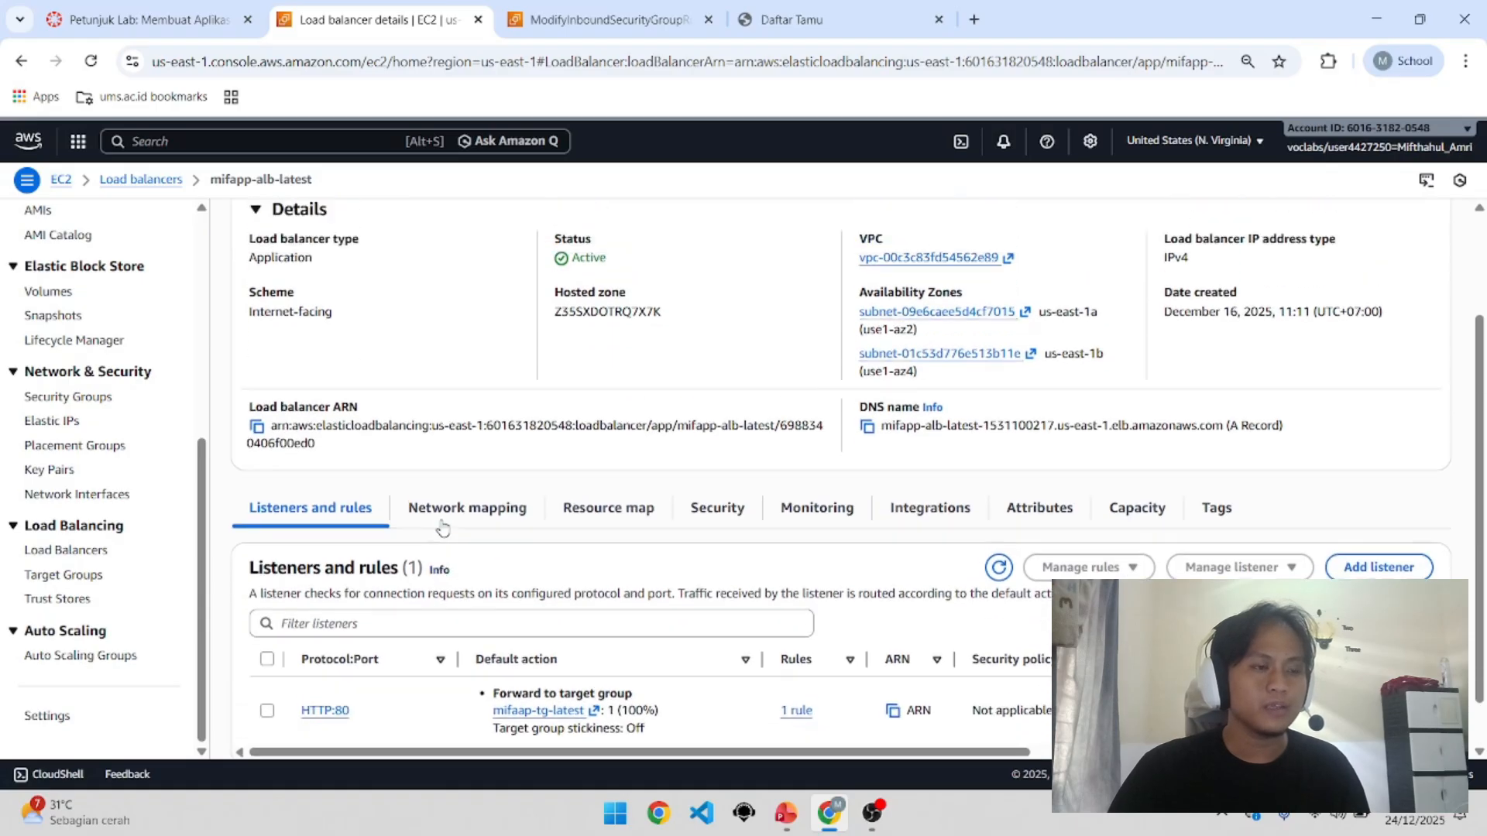
pyautogui.scroll(1, 443, 528)
pyautogui.scroll(2, 415, 608)
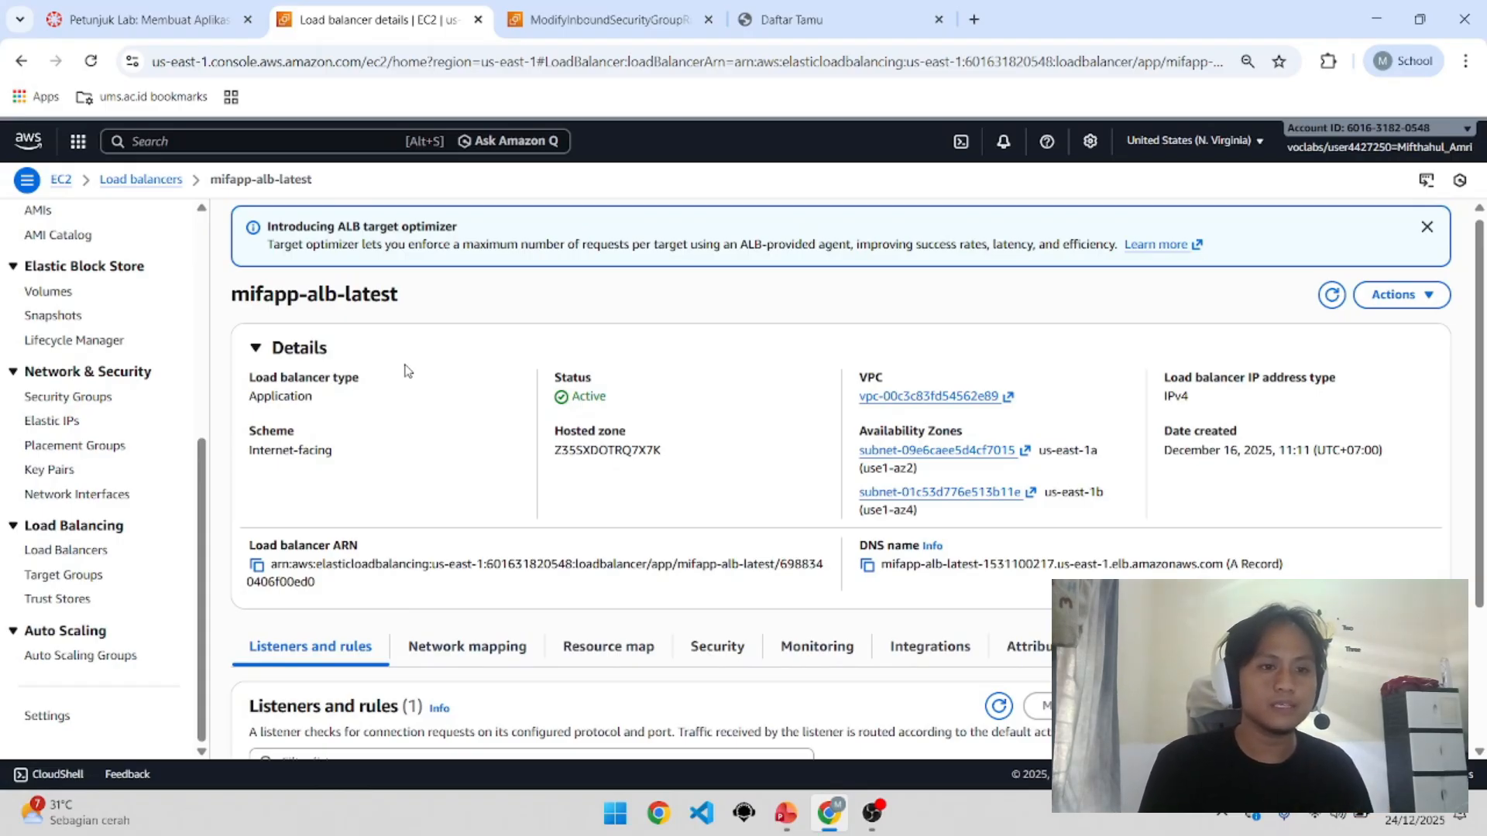
# Step: Copy the mifapp-alb-latest DNS name and scroll down to its listeners
pyautogui.click(867, 566)
pyautogui.moveTo(1324, 571); pyautogui.dragTo(889, 587)
pyautogui.click(887, 589)
pyautogui.scroll(-3, 887, 588)
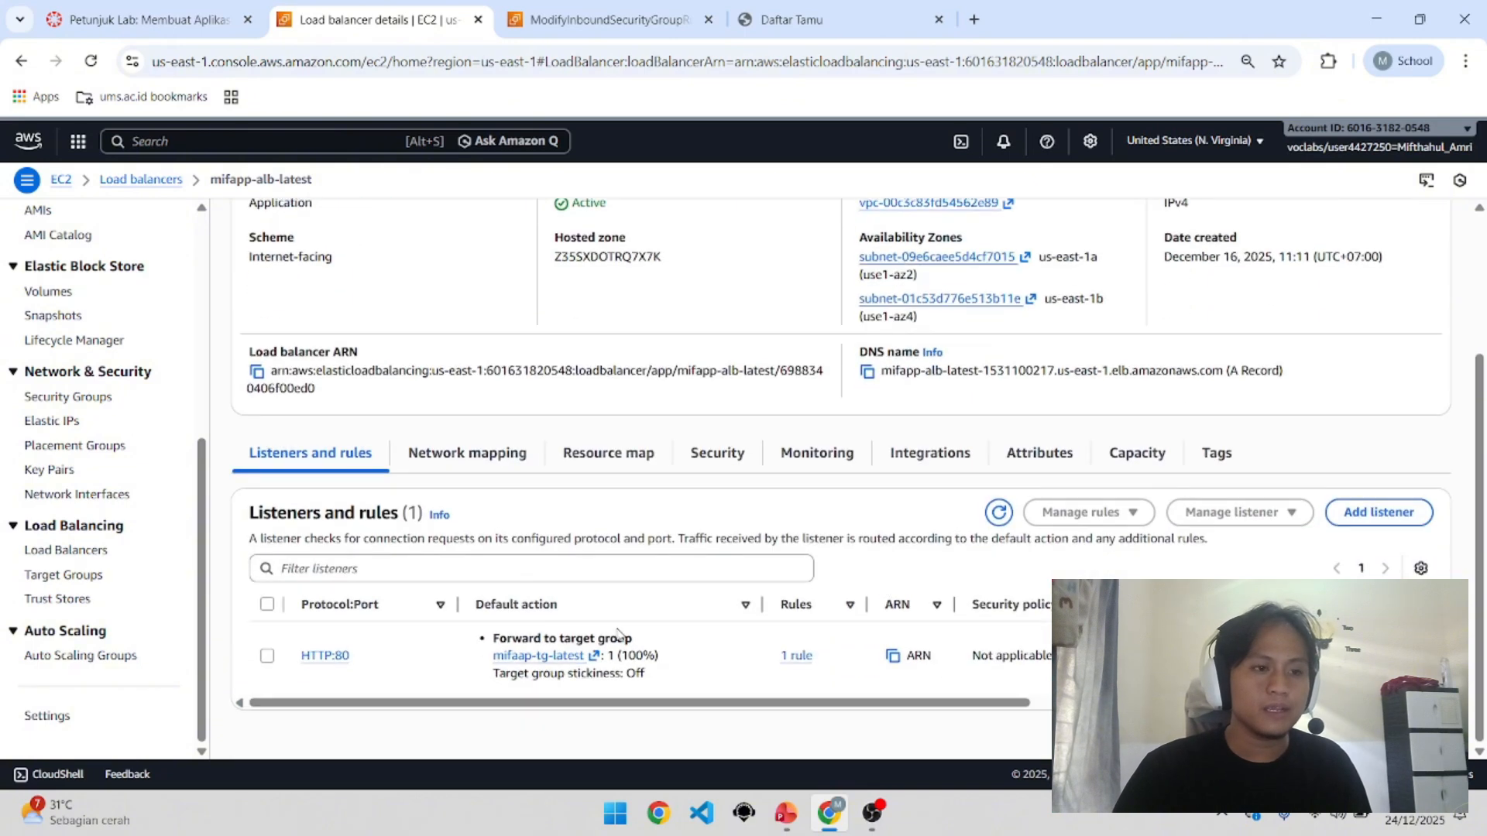
# Step: Check that mifaap-tg-latest's two port 80 targets in us-east-1a and us-east-1b are healthy
pyautogui.click(512, 660)
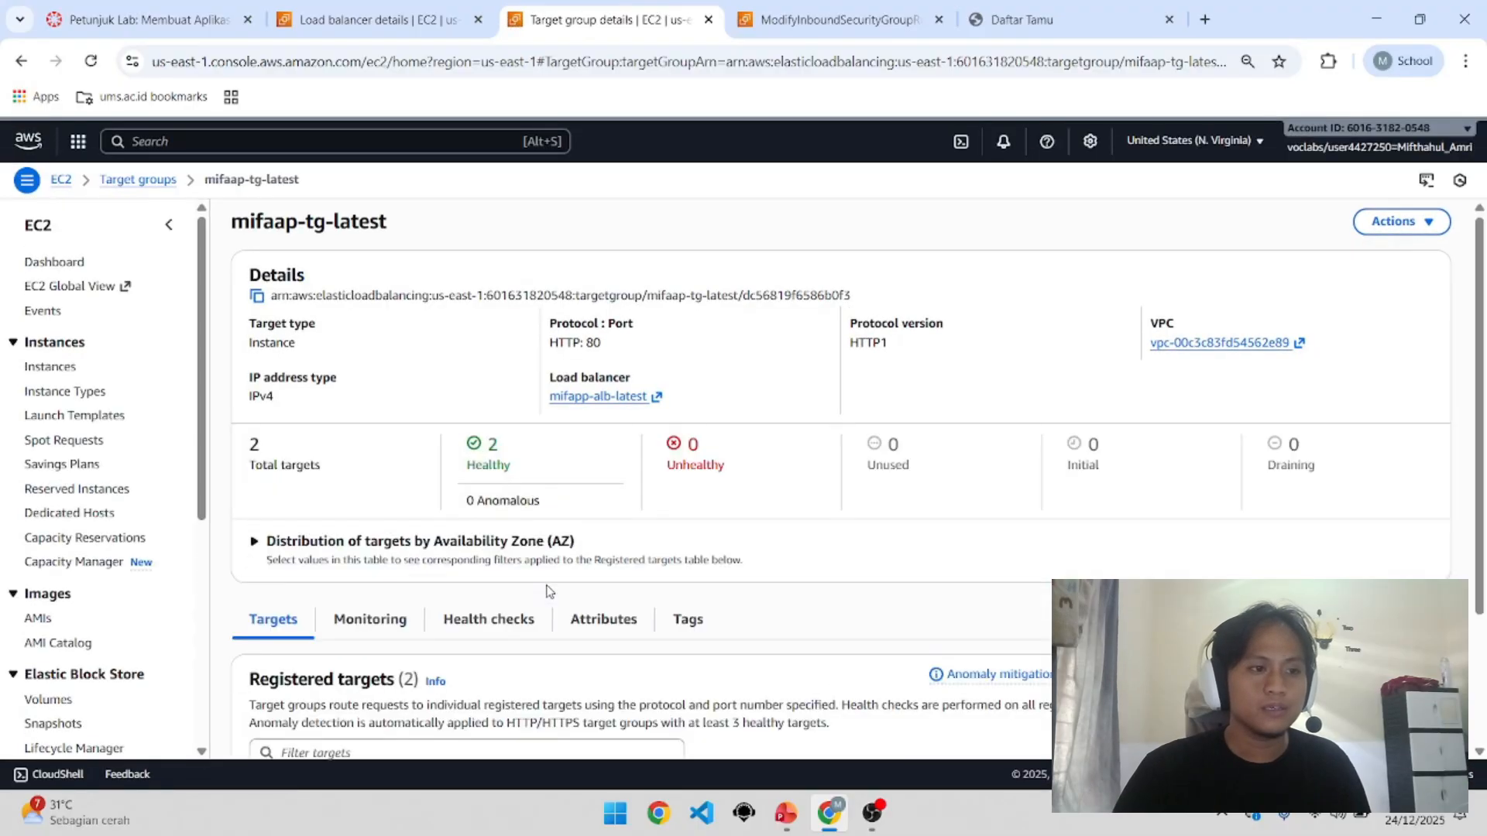
pyautogui.scroll(-2, 519, 620)
pyautogui.moveTo(545, 679); pyautogui.dragTo(640, 645)
pyautogui.click(645, 646)
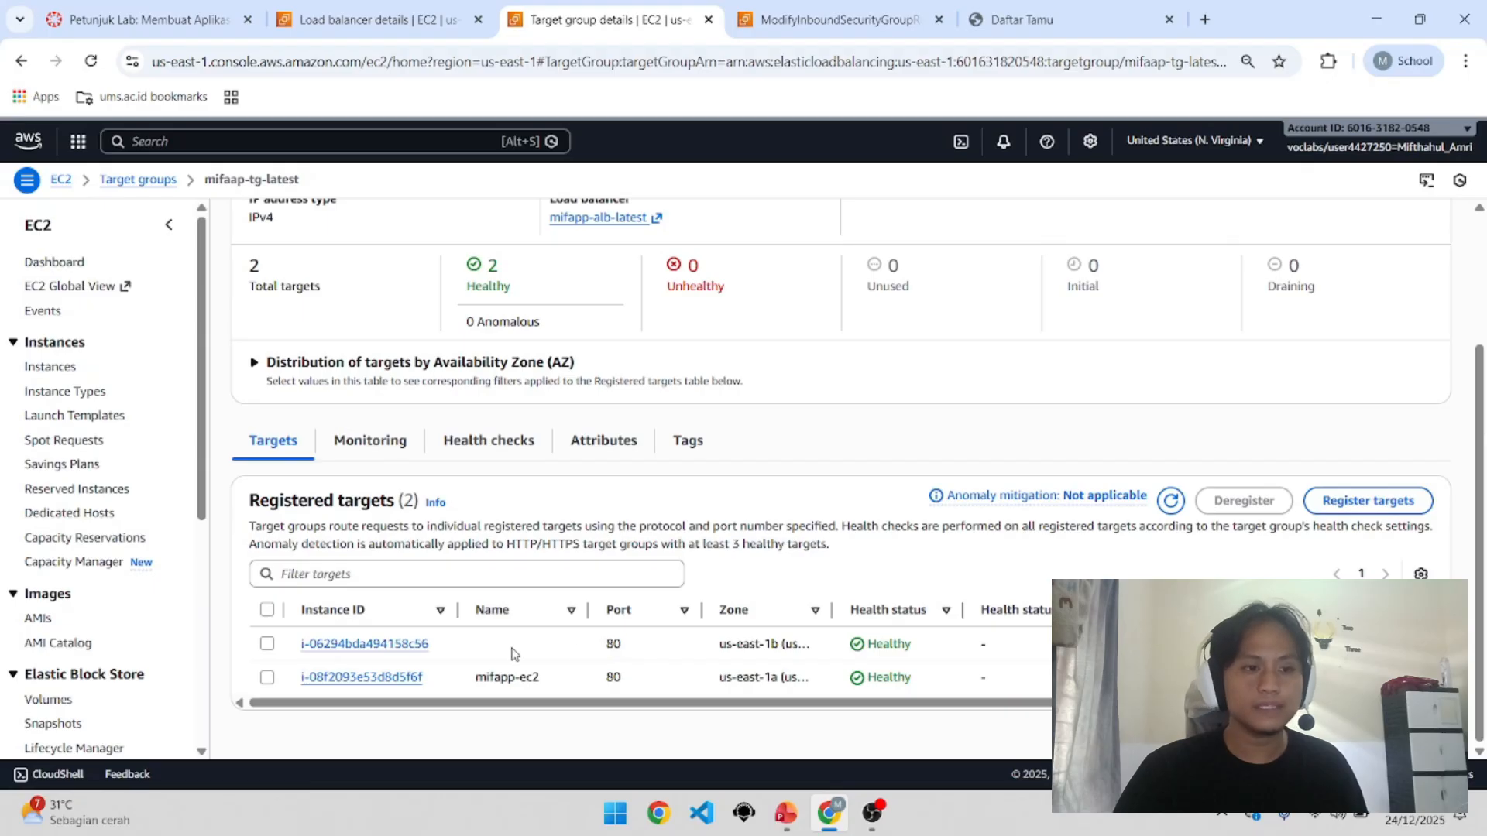
pyautogui.moveTo(505, 652); pyautogui.dragTo(784, 644)
pyautogui.click(760, 643)
pyautogui.click(793, 653)
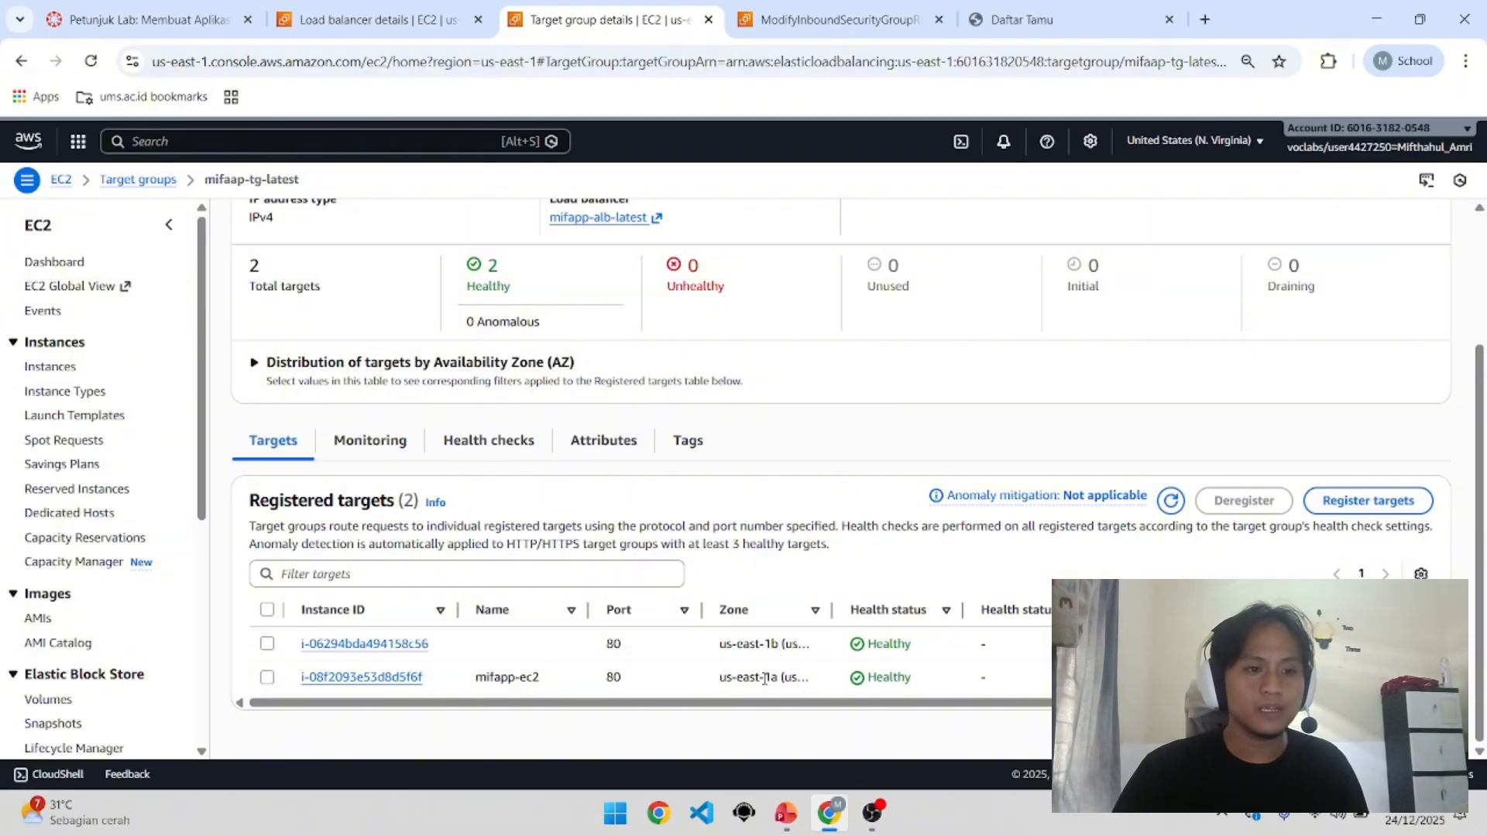
pyautogui.moveTo(717, 681); pyautogui.dragTo(743, 640)
pyautogui.click(711, 652)
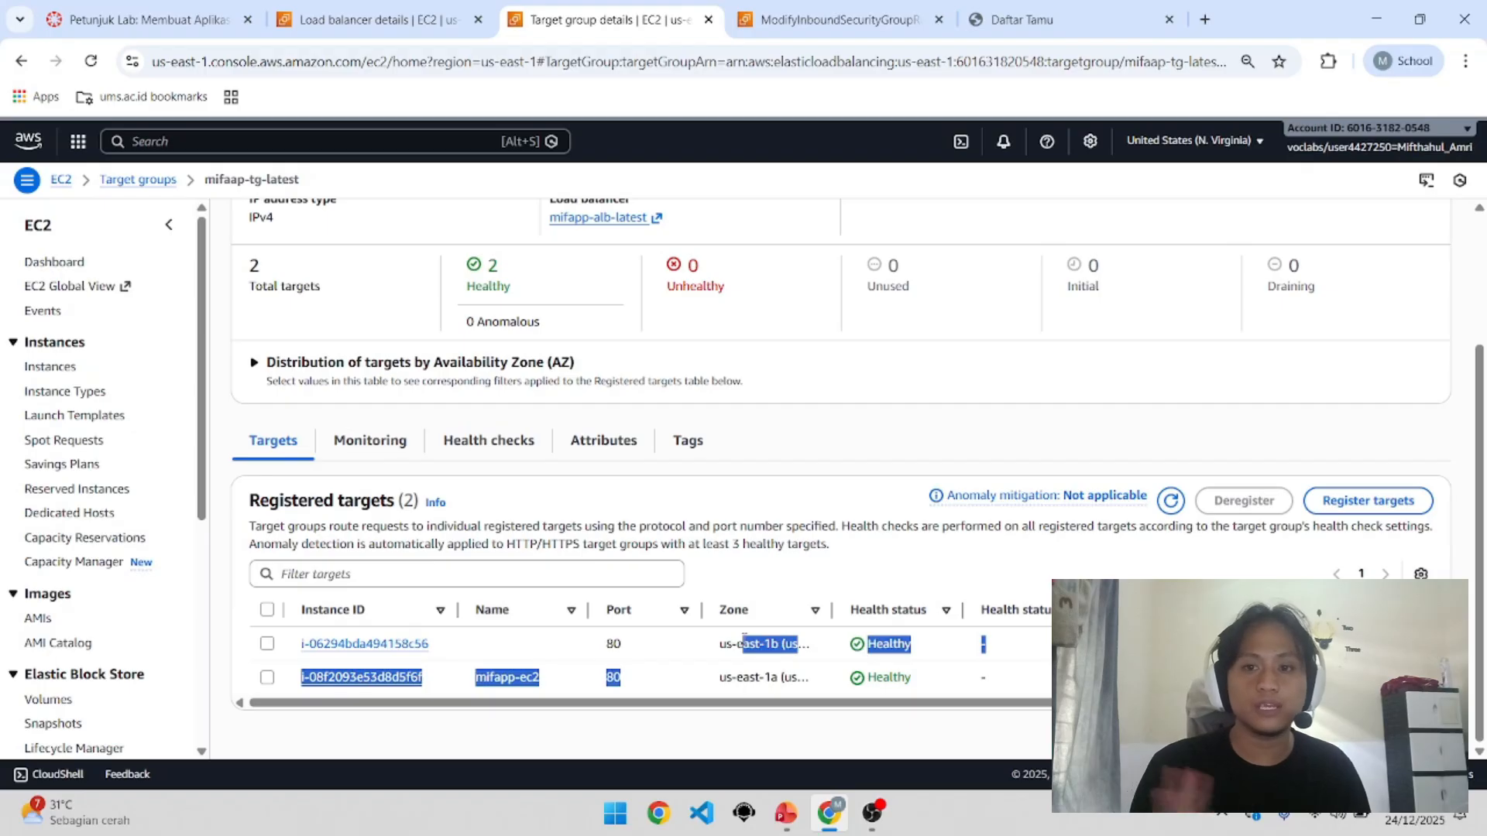
pyautogui.scroll(3, 693, 604)
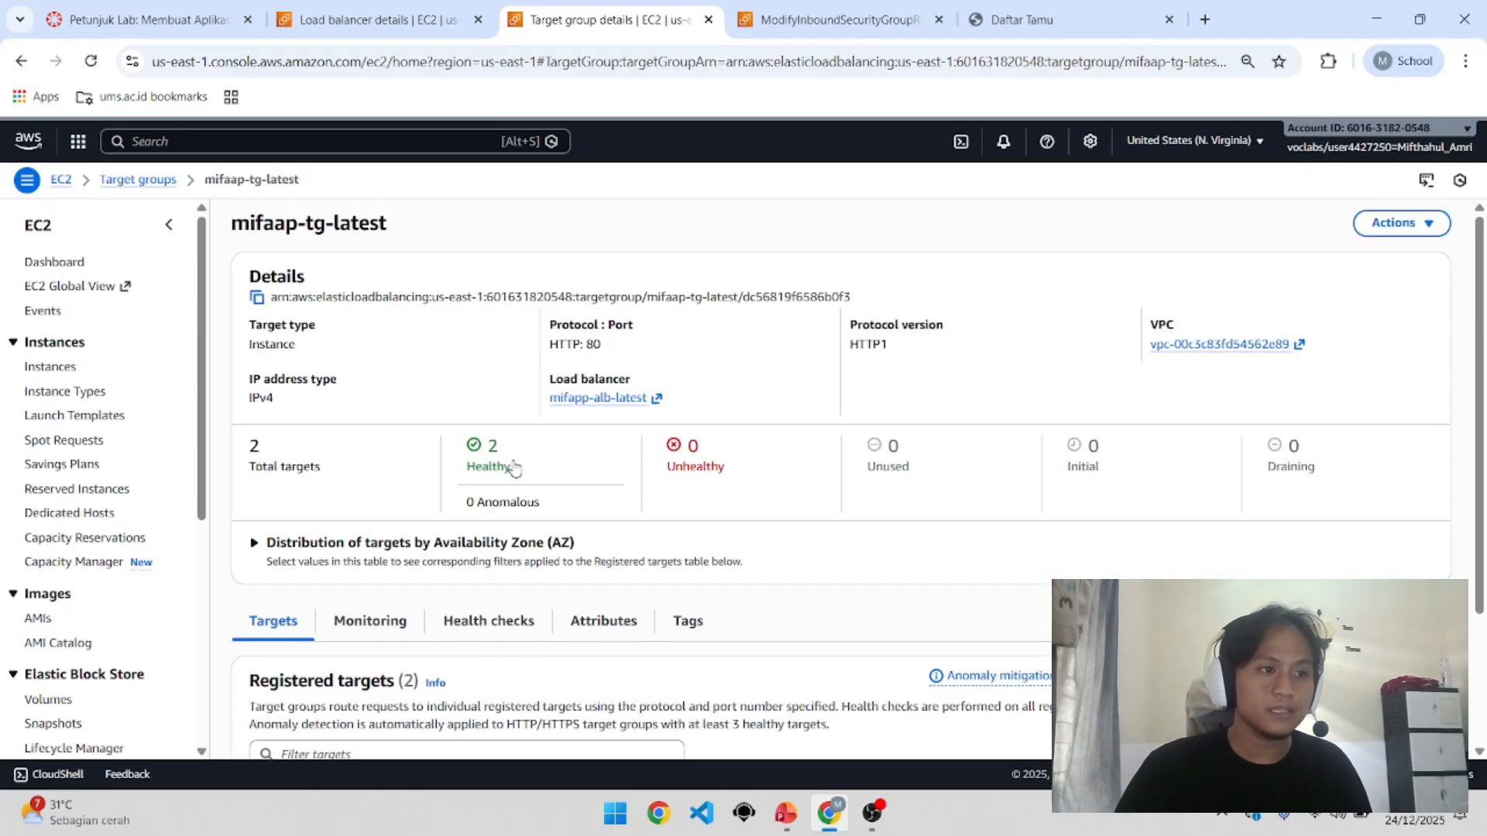
pyautogui.scroll(-1, 129, 606)
pyautogui.scroll(-3, 129, 606)
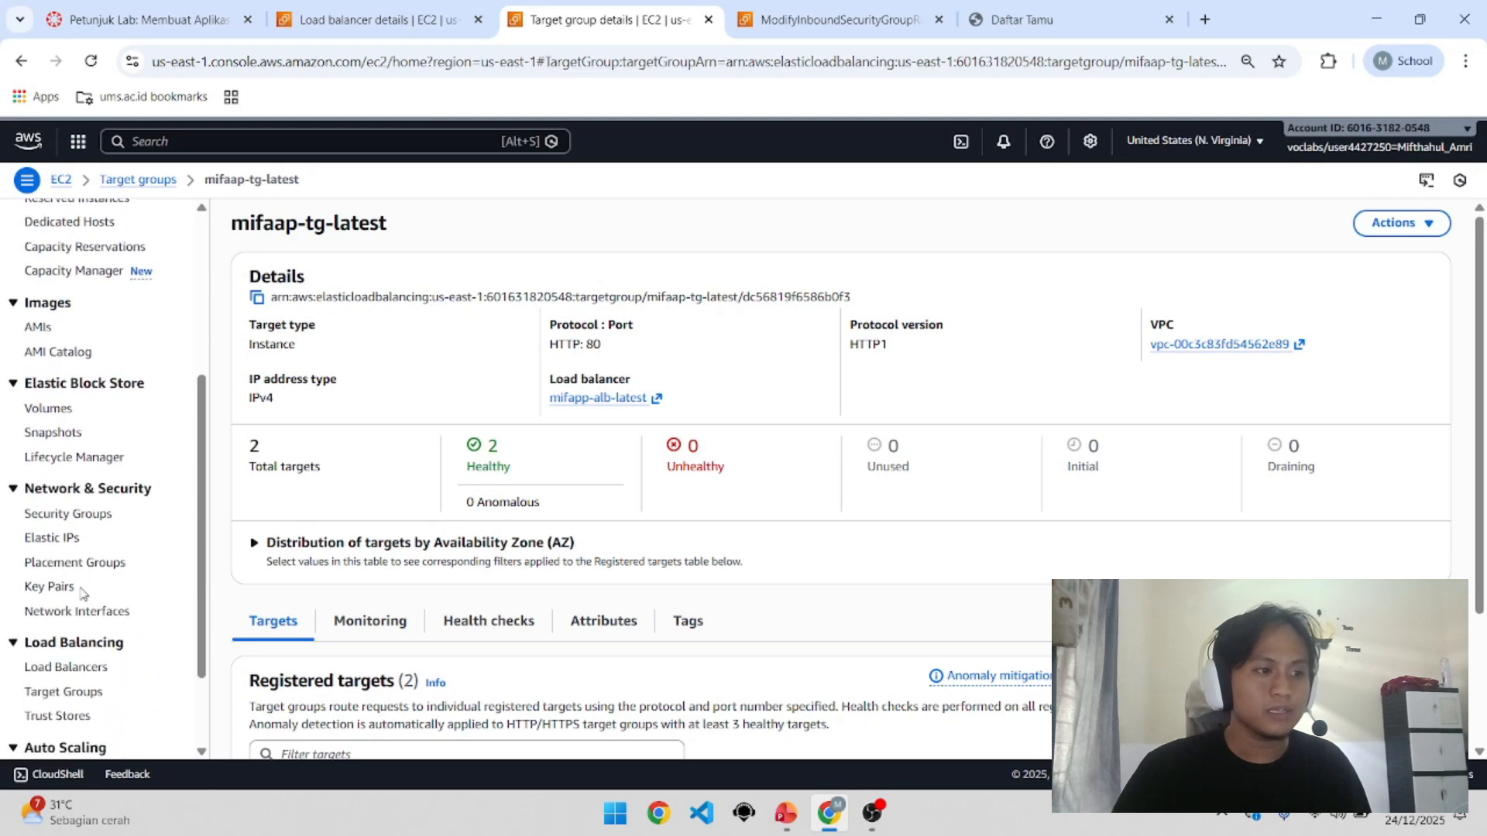
# Step: Open the mifapp-asg-latest Auto Scaling group and check its launch template's security group ID
pyautogui.click(96, 659)
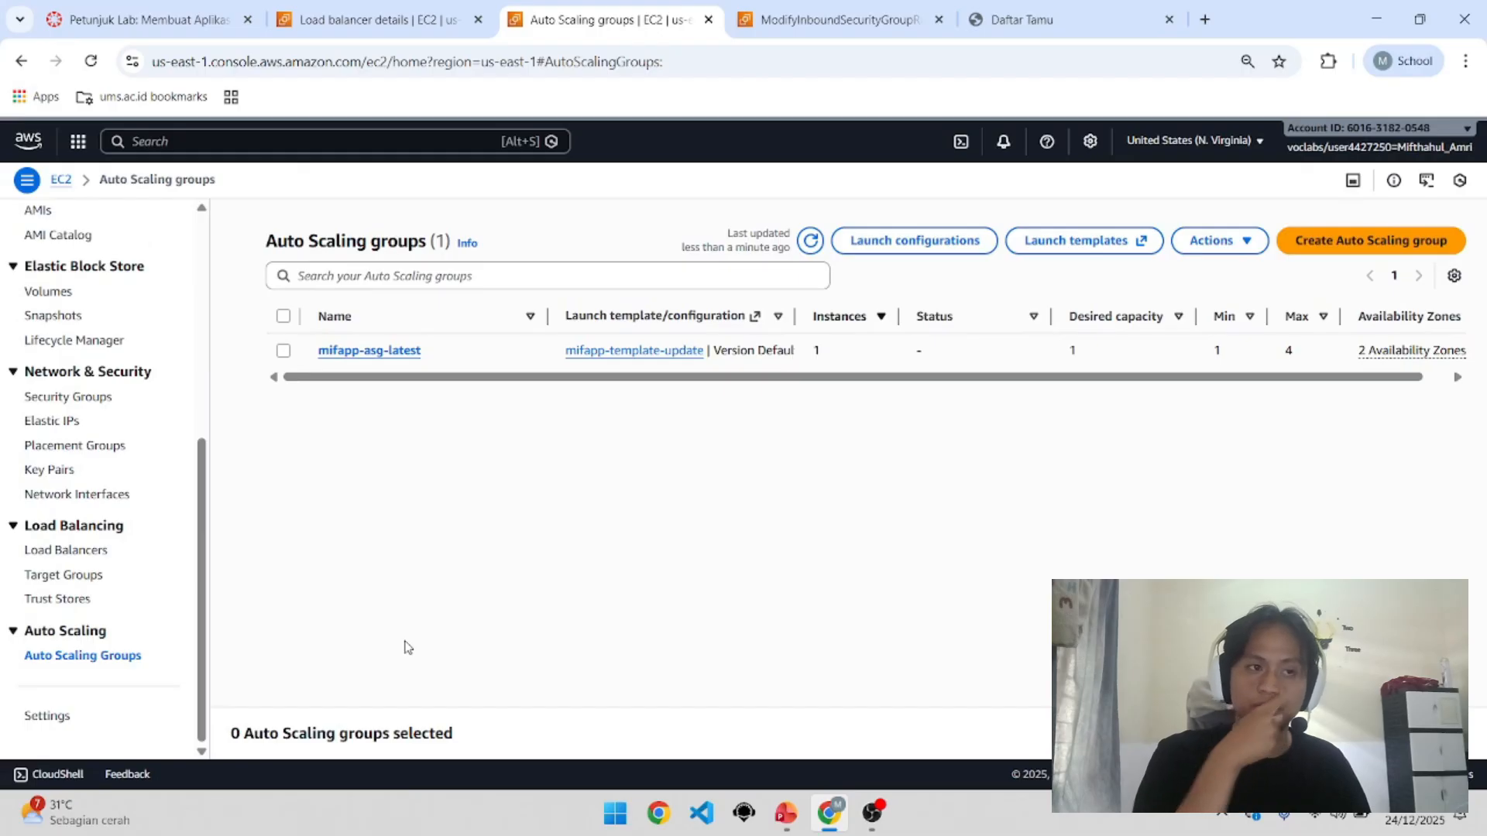
pyautogui.click(399, 354)
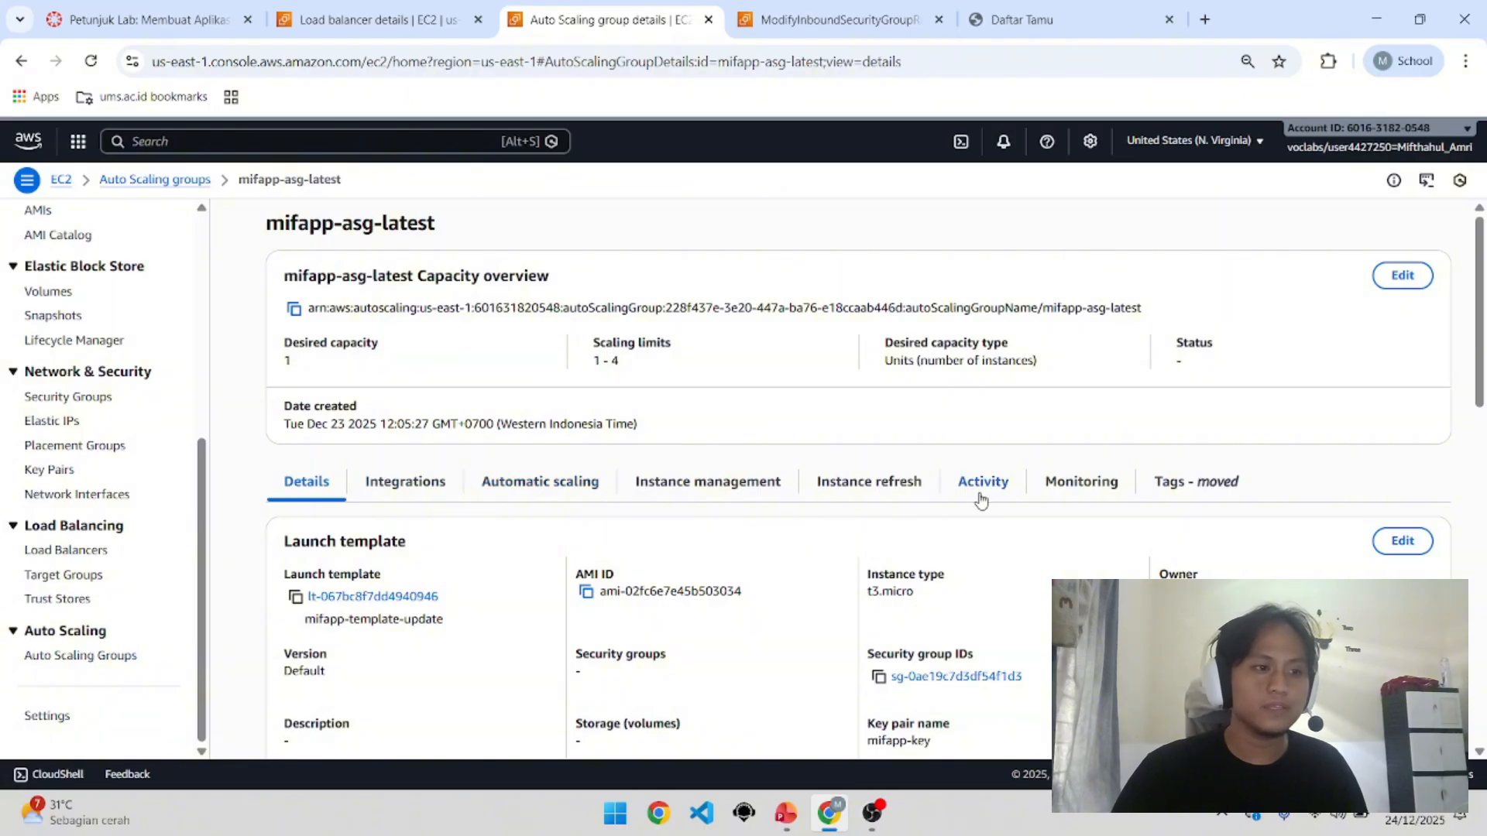
pyautogui.scroll(-1, 774, 535)
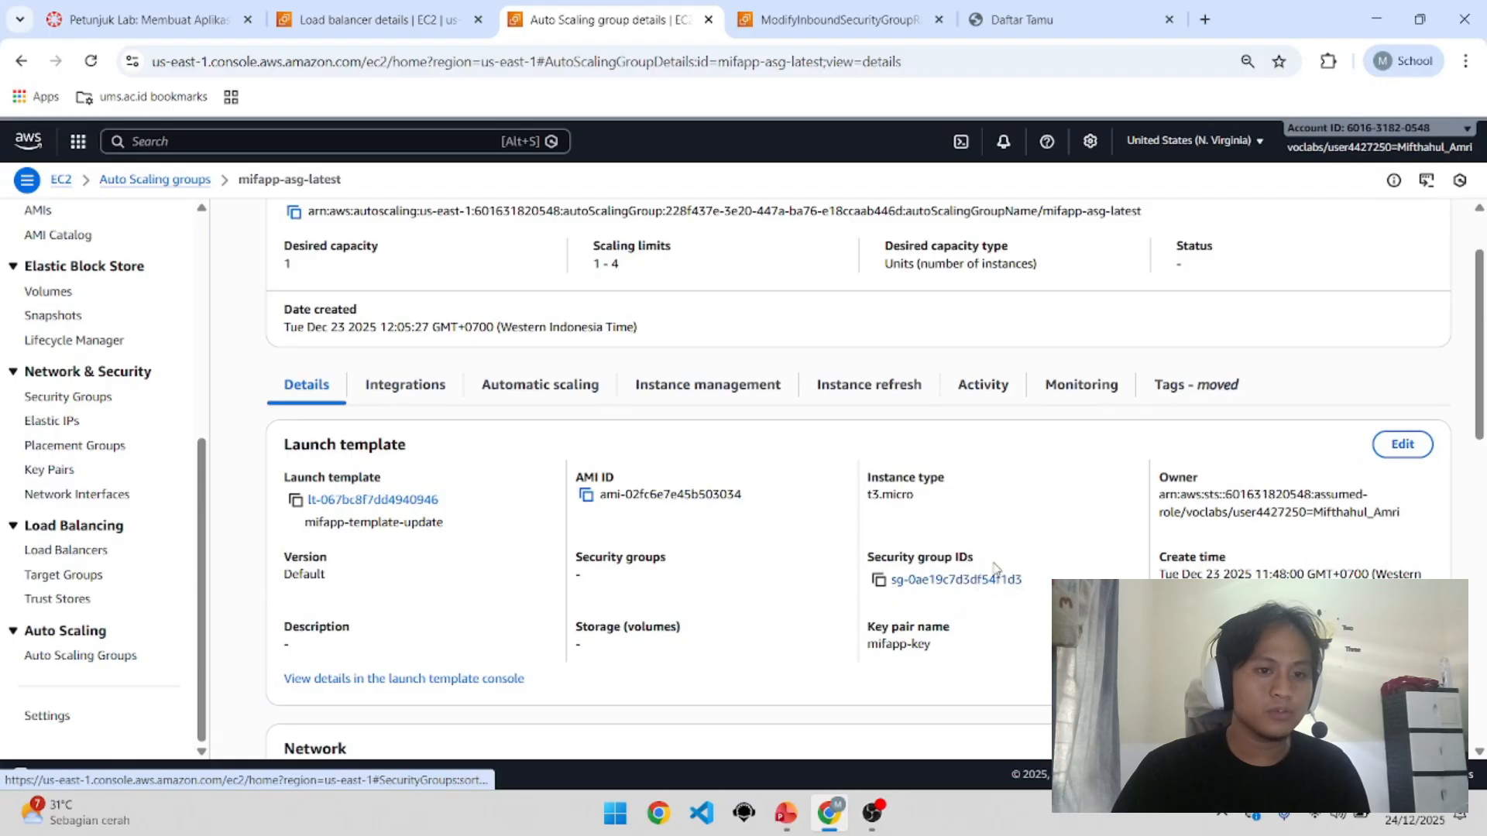
pyautogui.moveTo(1030, 586); pyautogui.dragTo(892, 595)
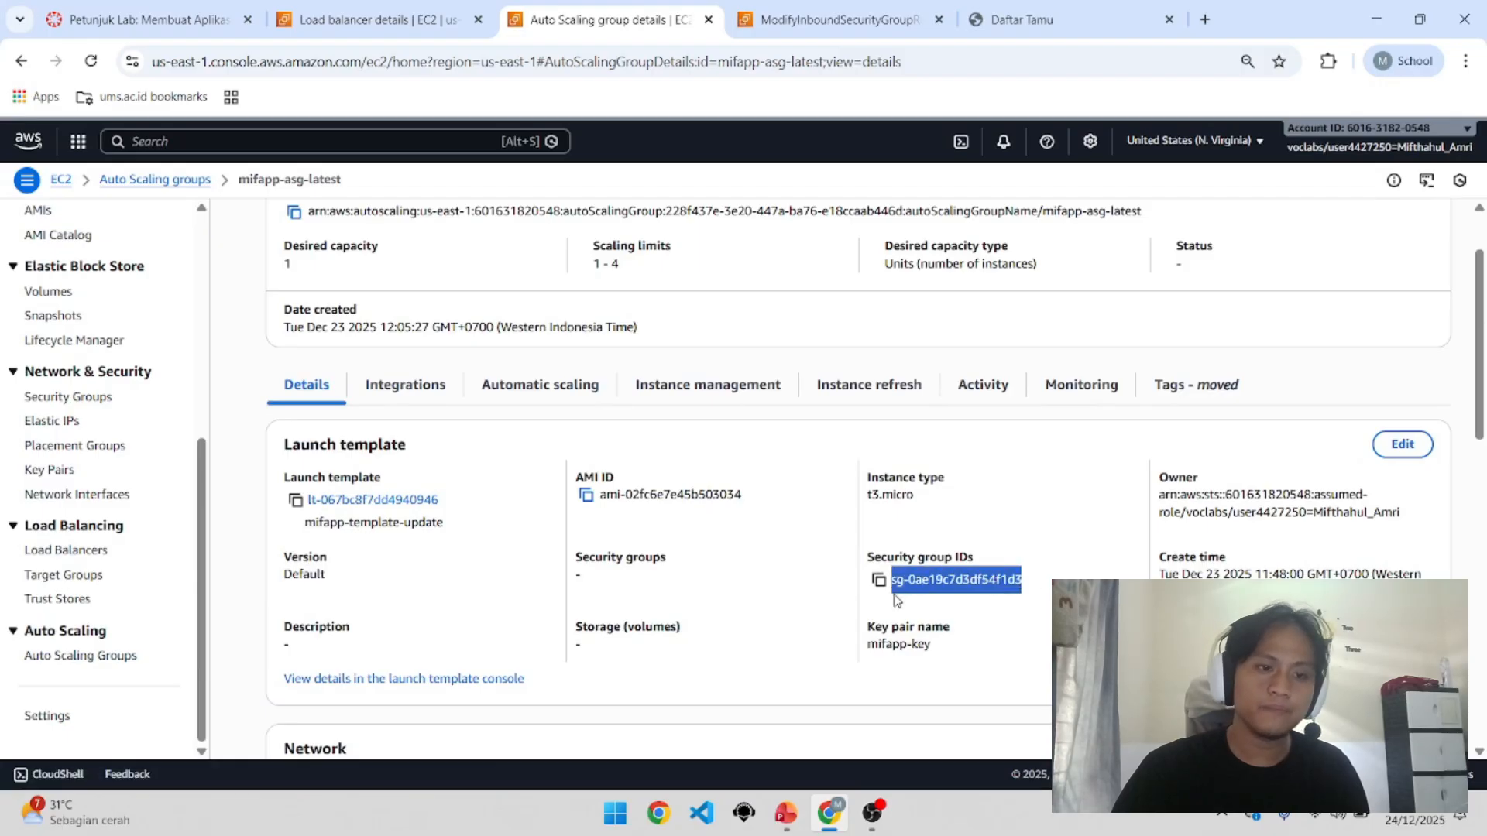
pyautogui.click(954, 610)
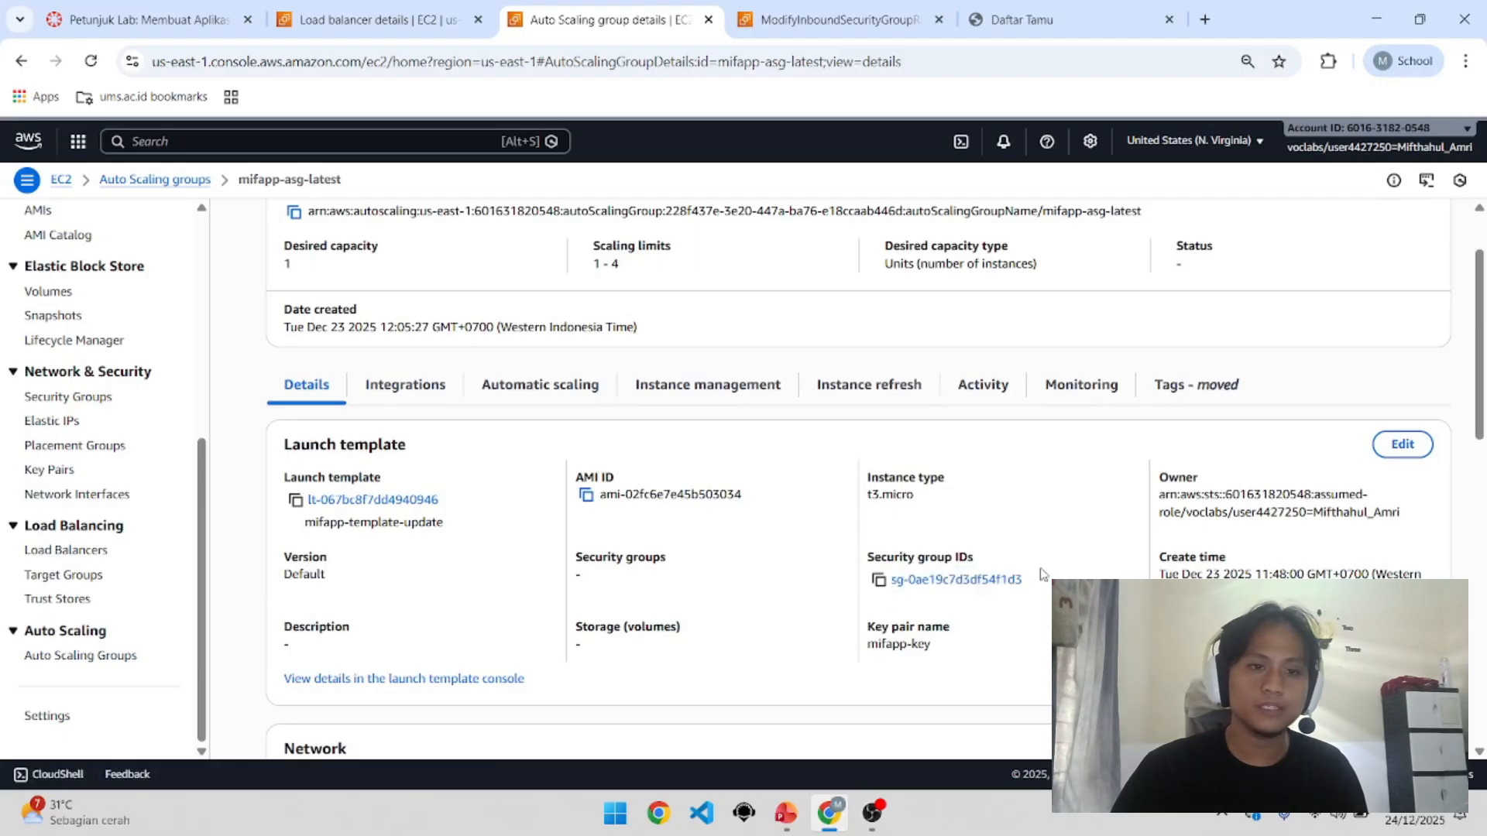
# Step: Review its mifapp-template-update template, availability zones, 100–150% instance maintenance and 300-second cooldown
pyautogui.scroll(-3, 605, 573)
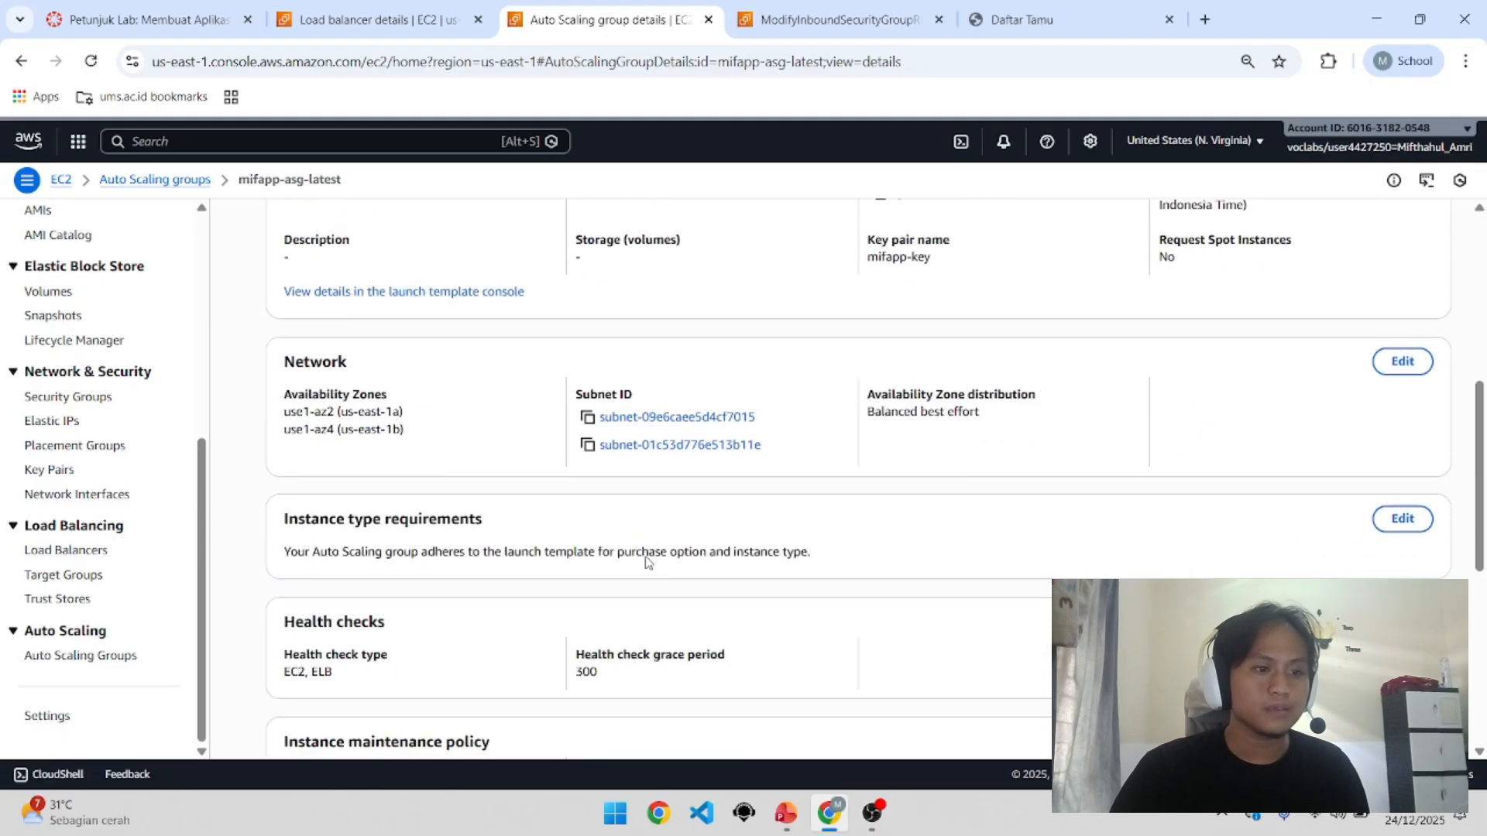
pyautogui.moveTo(462, 329); pyautogui.dragTo(279, 335)
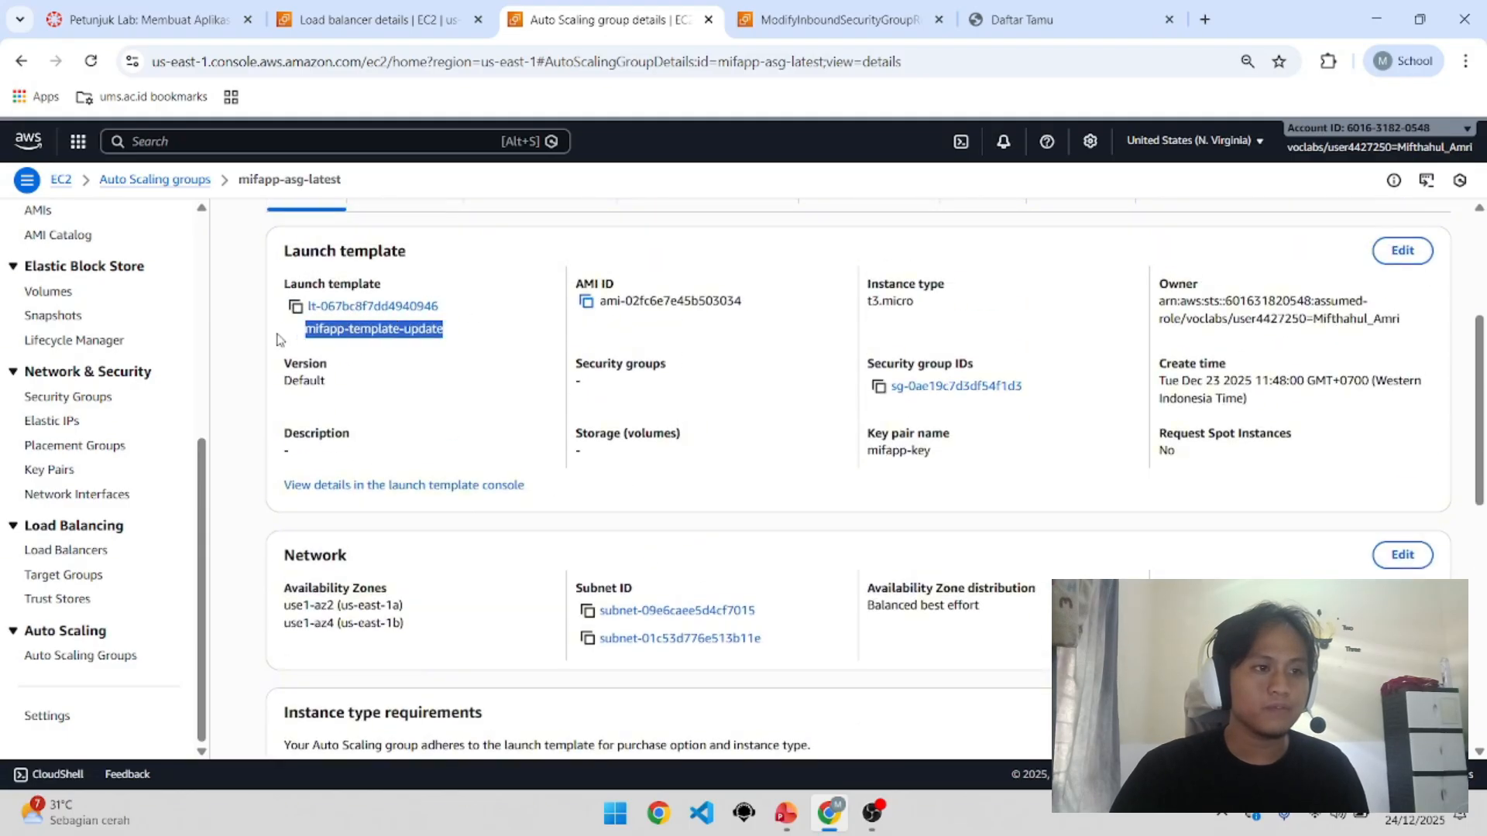
pyautogui.click(360, 344)
pyautogui.scroll(-2, 595, 486)
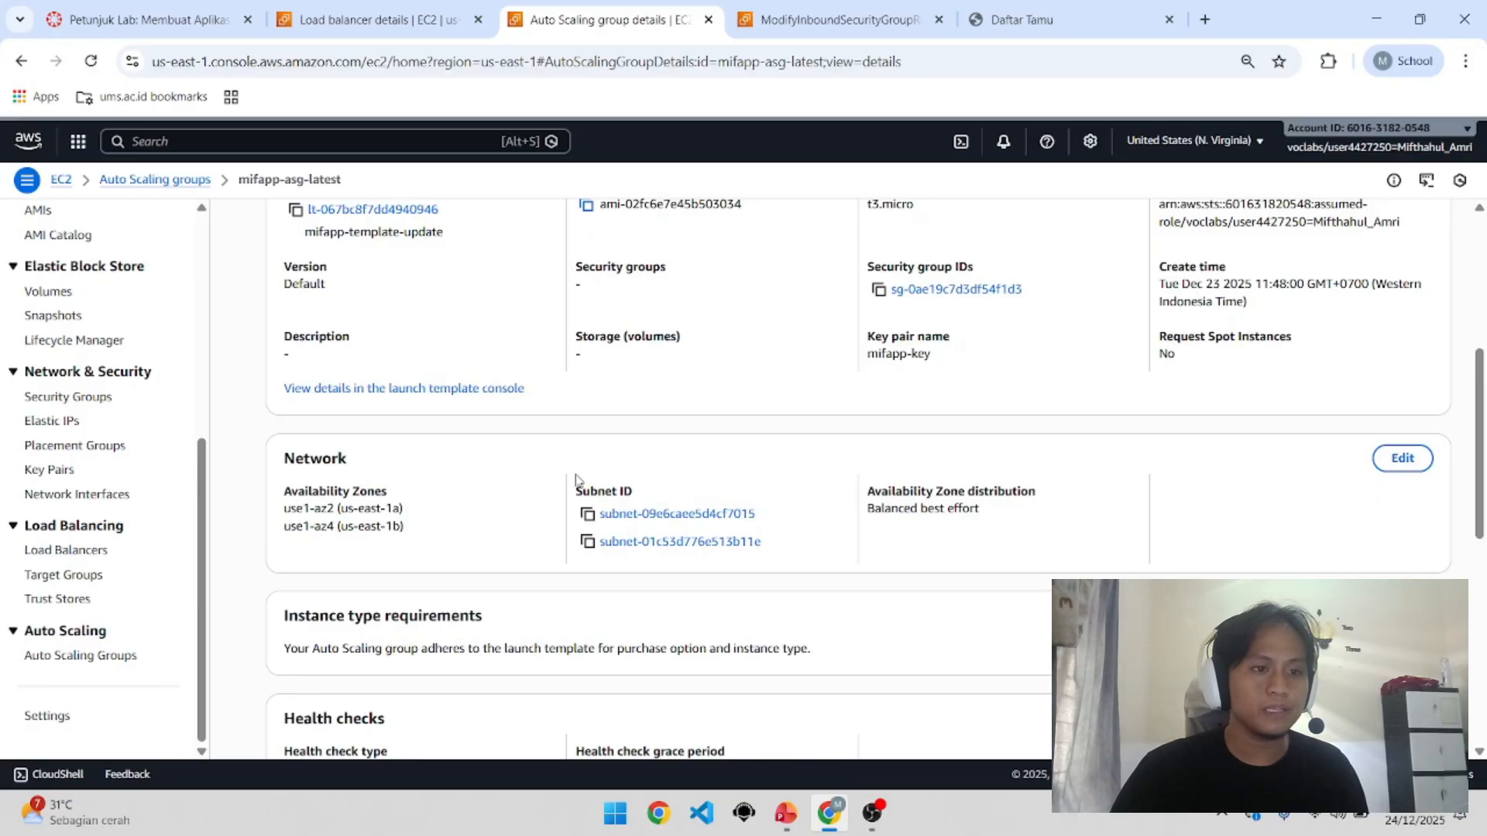
pyautogui.scroll(-1, 813, 591)
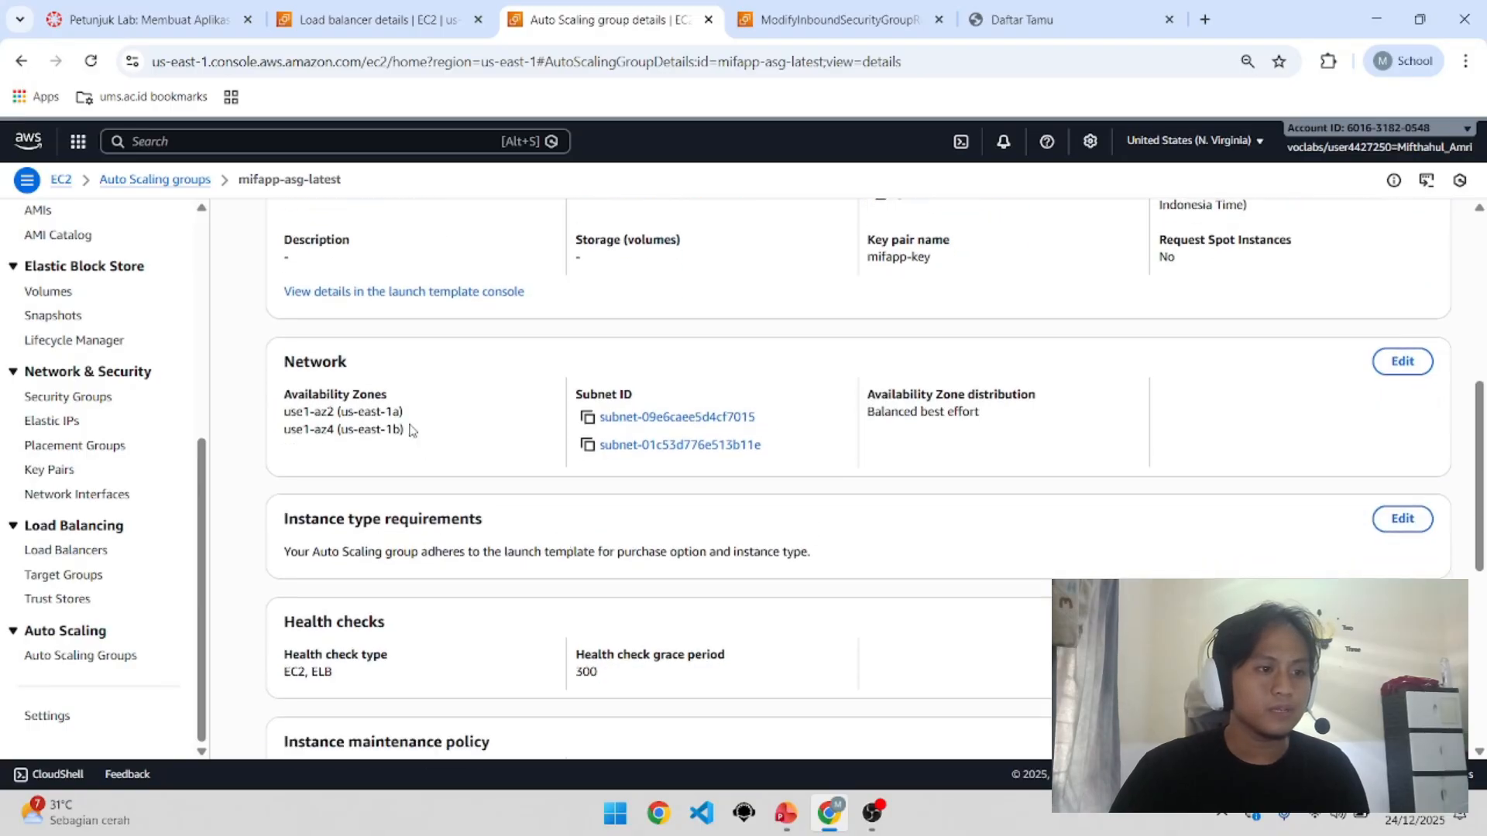
pyautogui.moveTo(405, 431); pyautogui.dragTo(273, 396)
pyautogui.click(935, 443)
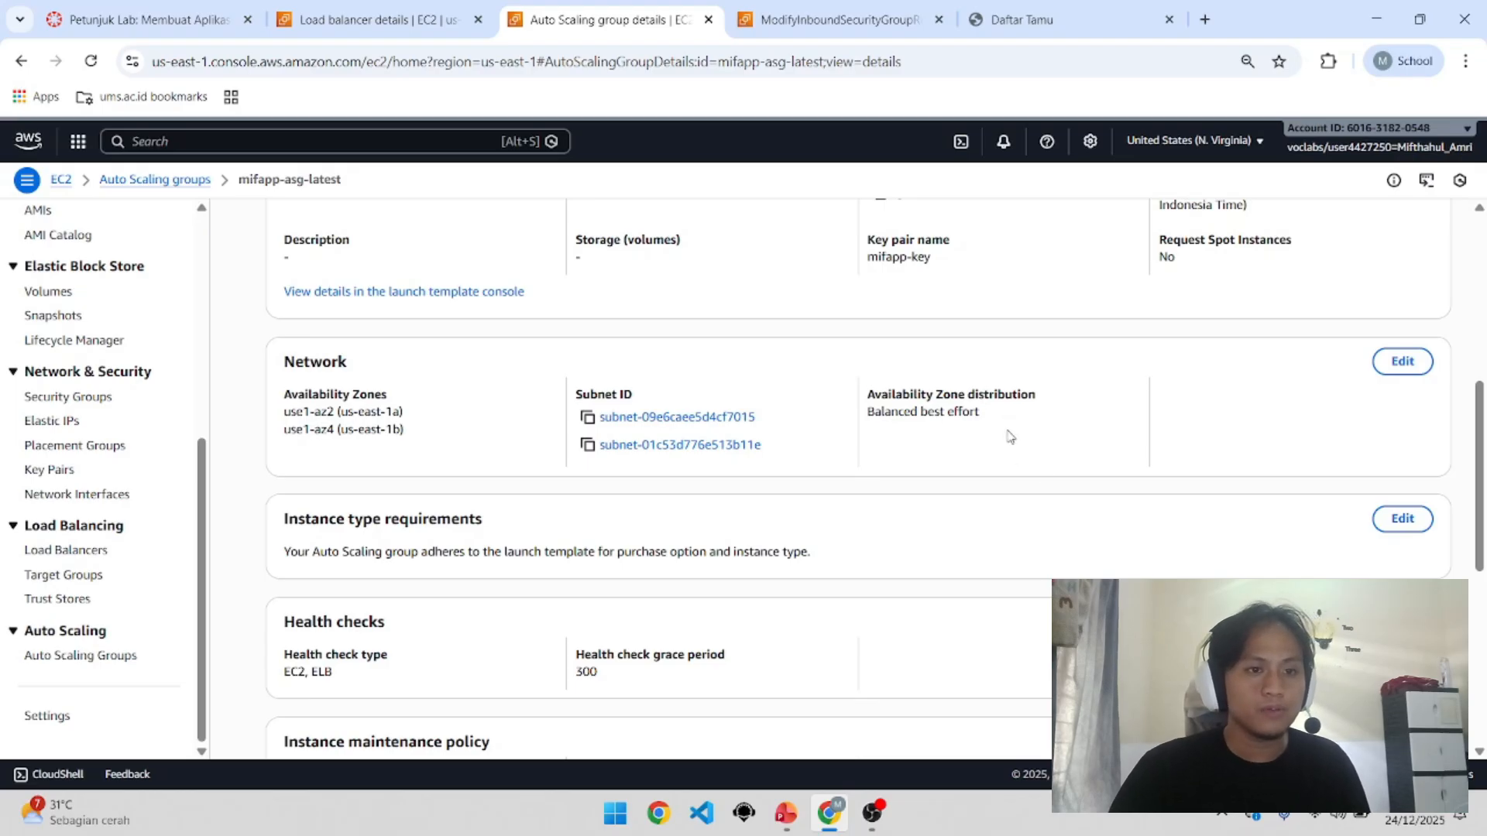
pyautogui.scroll(-1, 1010, 437)
pyautogui.scroll(-2, 870, 505)
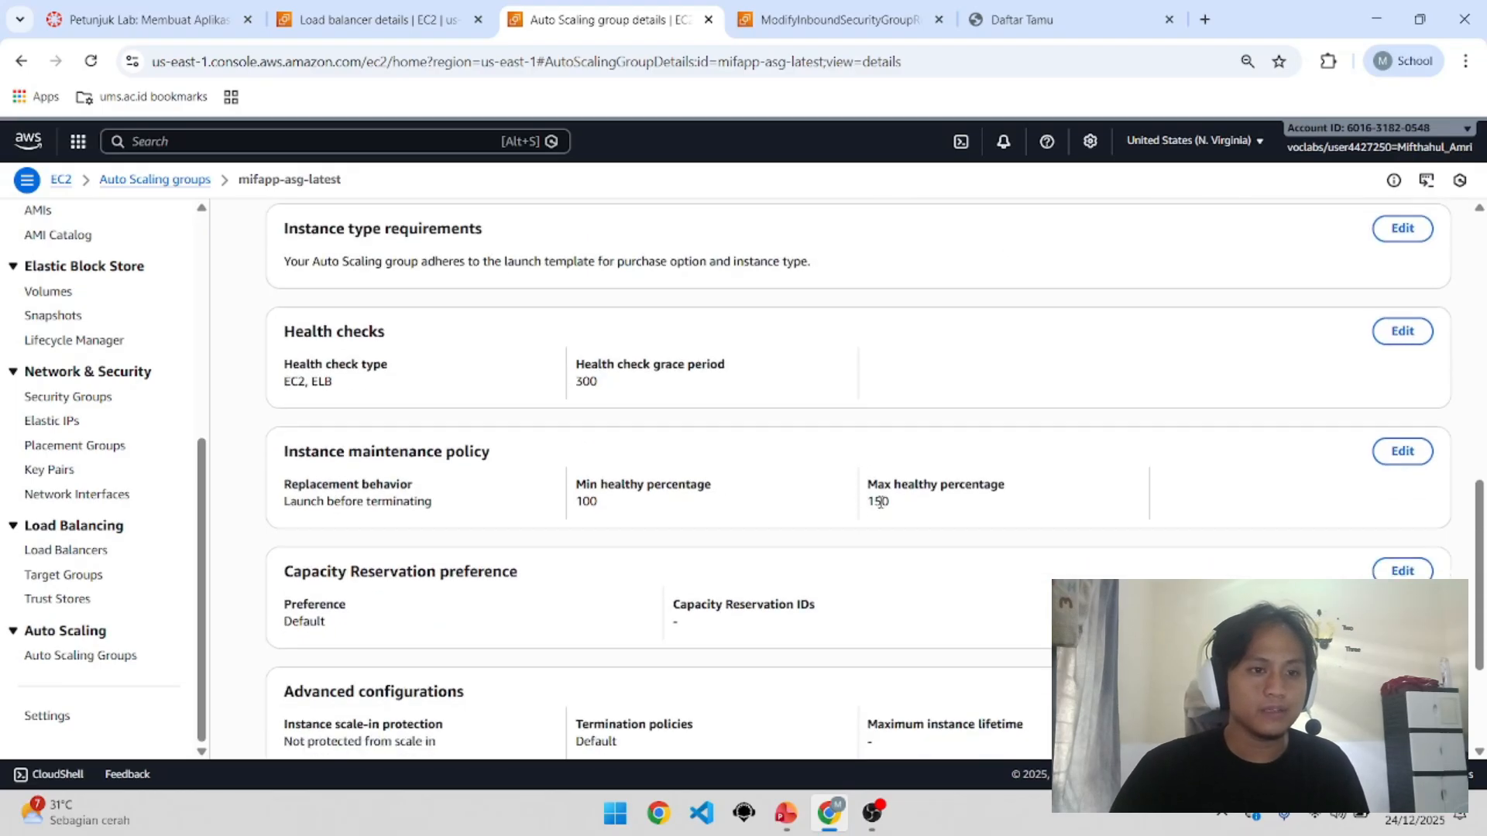
pyautogui.scroll(-2, 862, 515)
pyautogui.scroll(7, 879, 530)
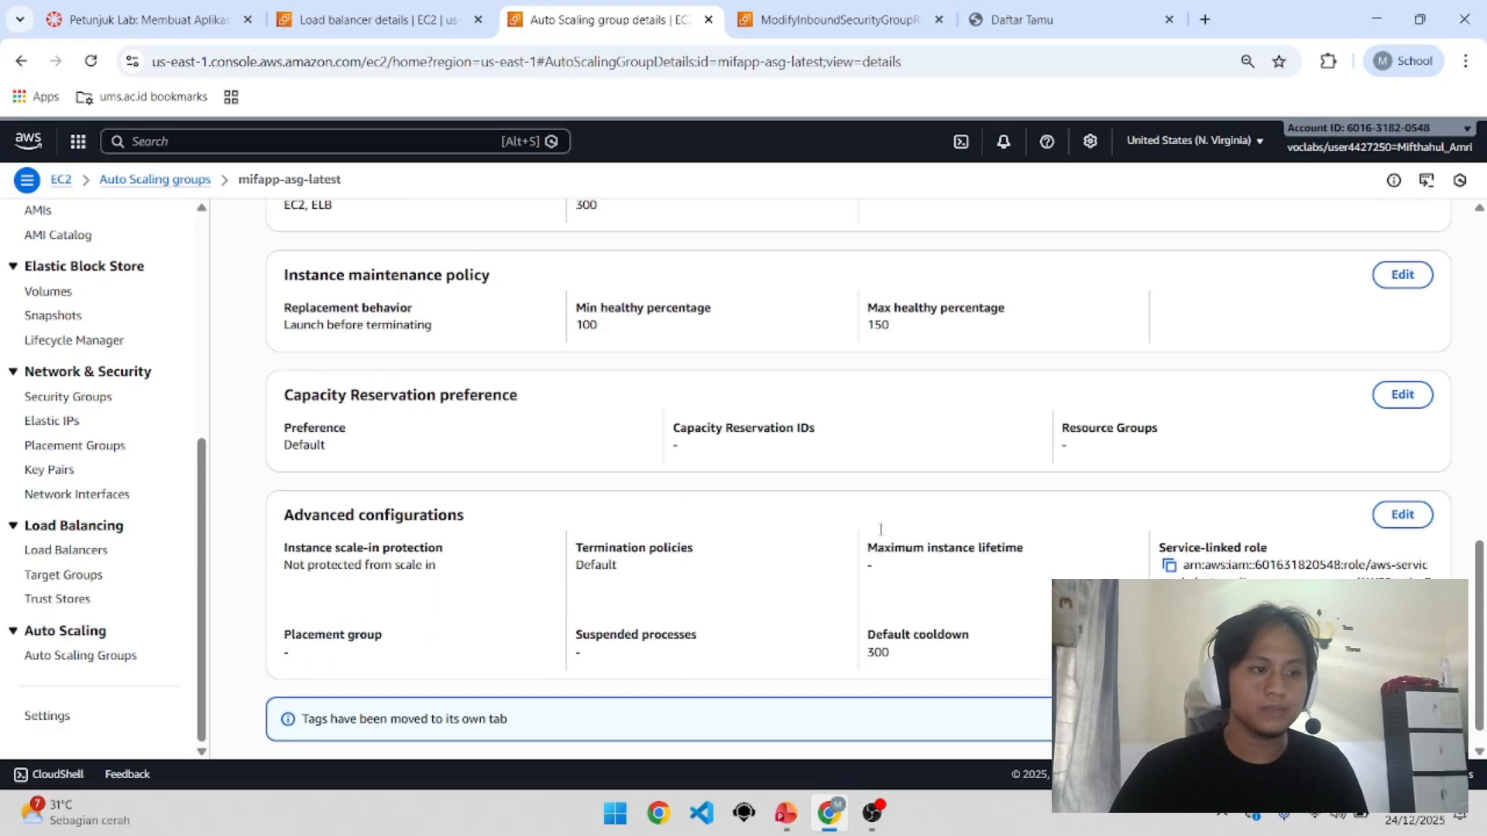
pyautogui.click(984, 482)
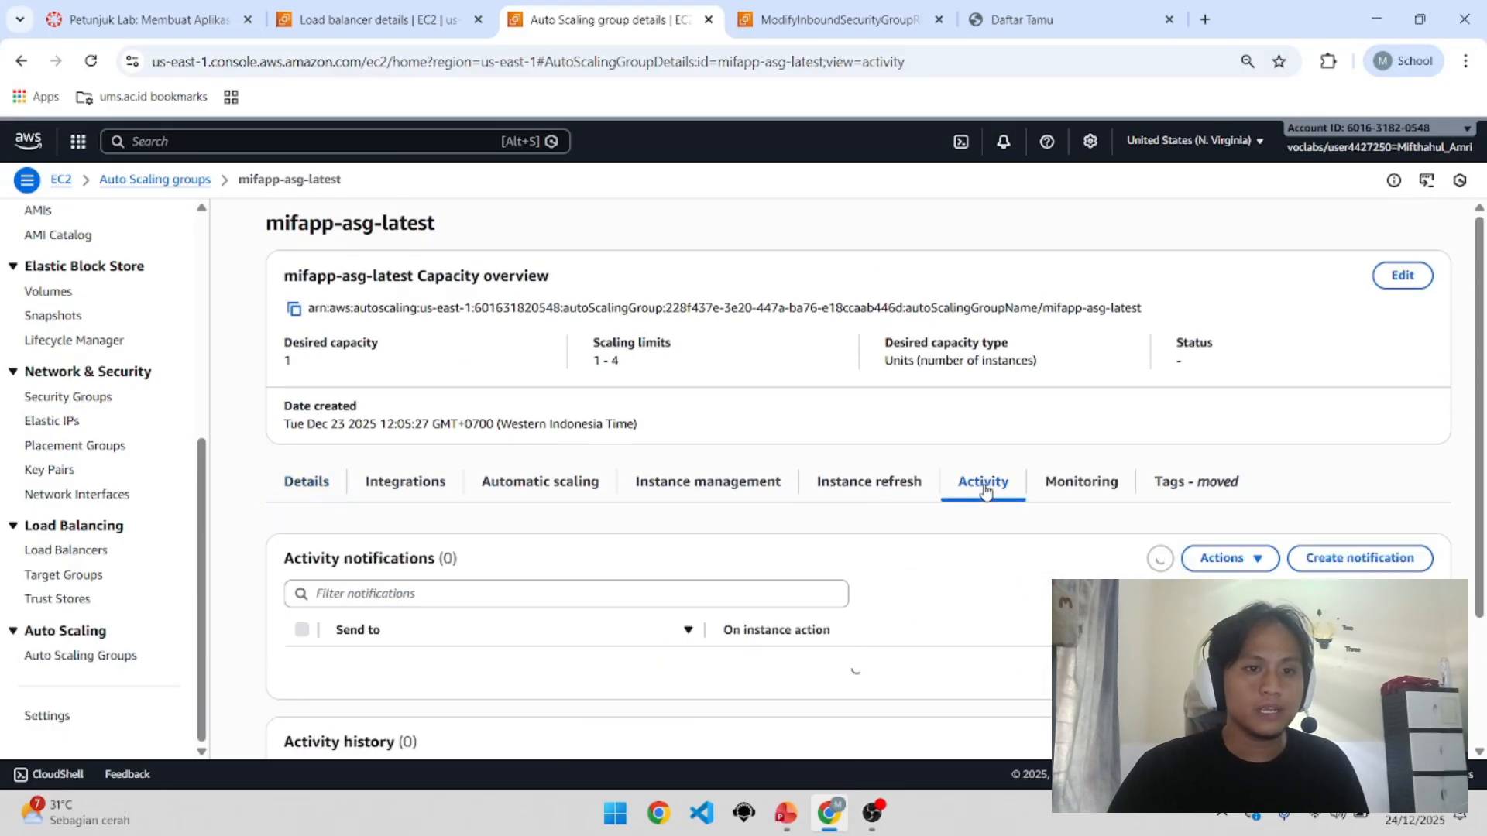
pyautogui.scroll(-1, 825, 552)
pyautogui.scroll(-3, 822, 533)
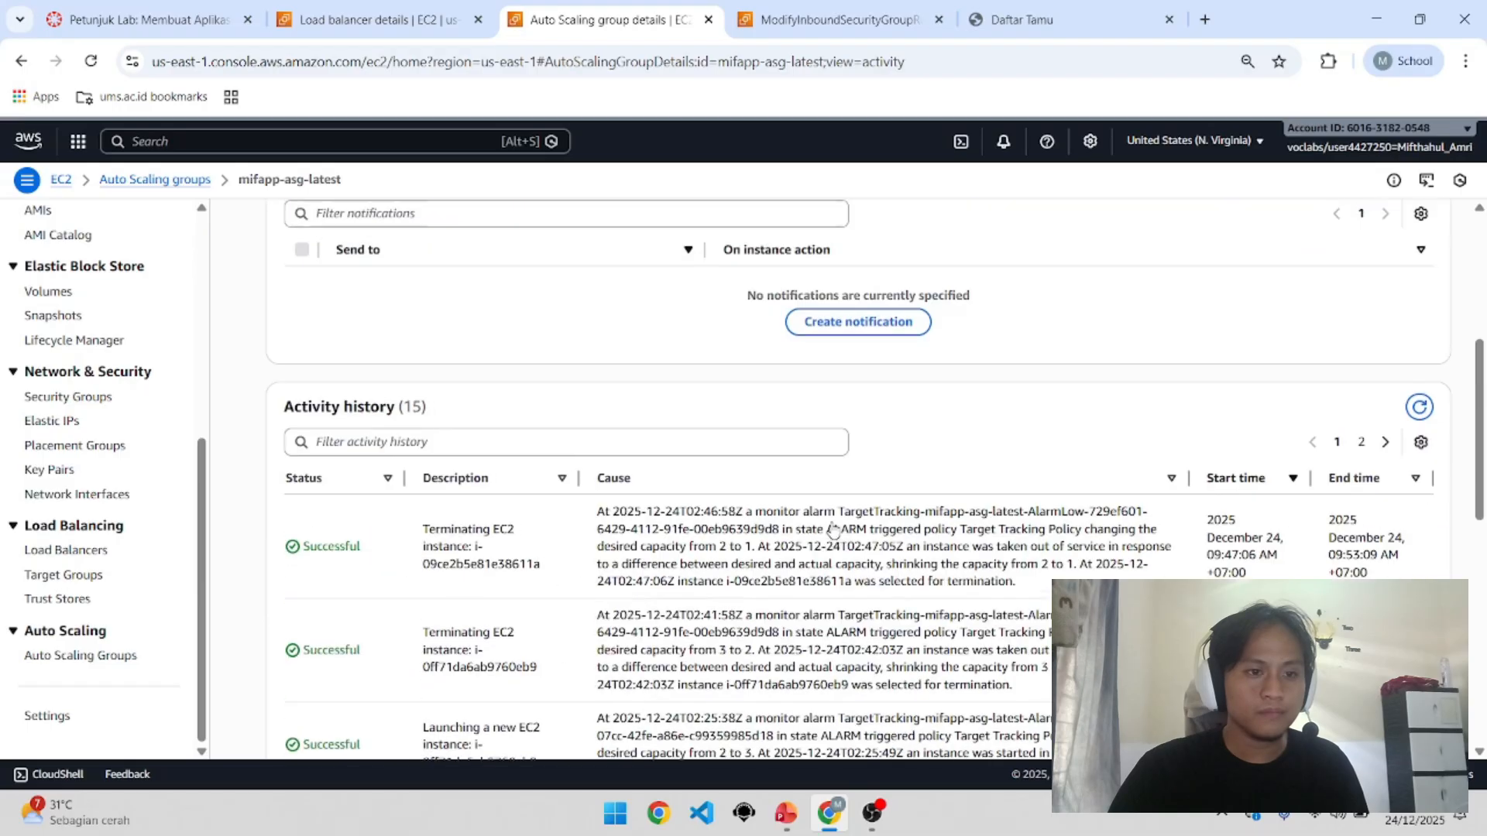
pyautogui.scroll(4, 834, 516)
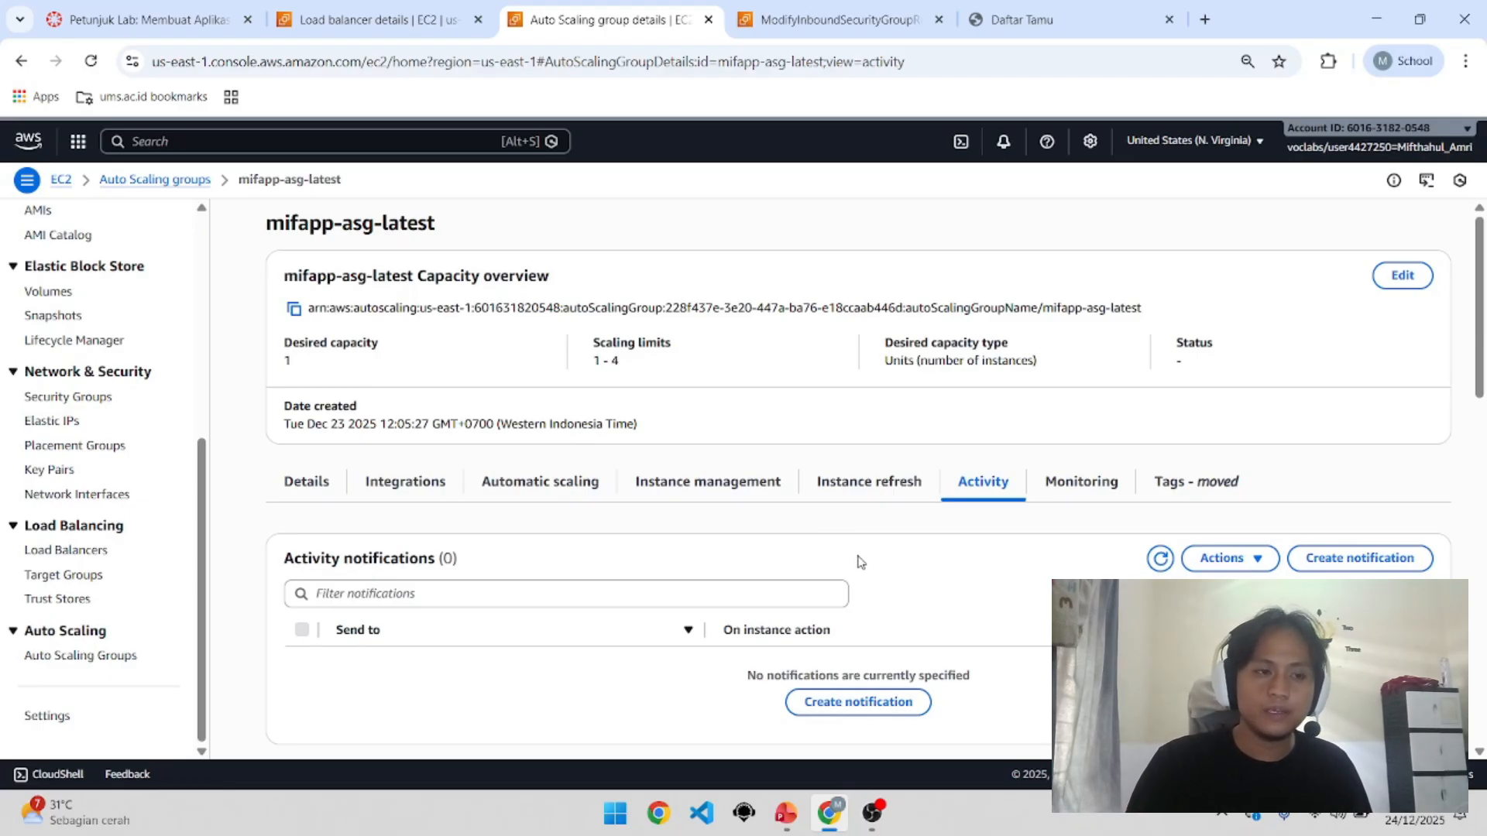
pyautogui.scroll(-2, 743, 534)
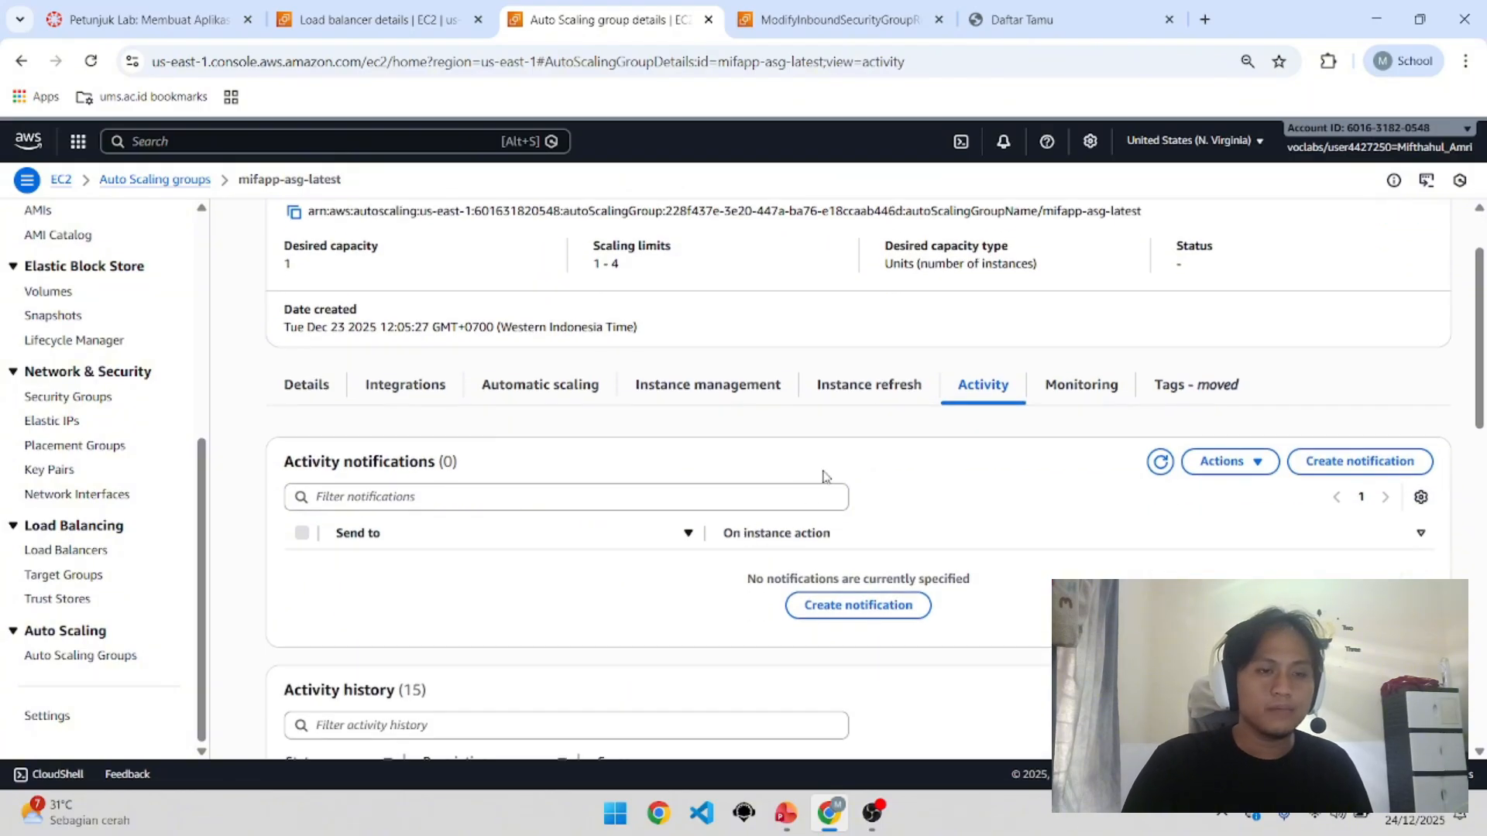
pyautogui.scroll(-2, 910, 482)
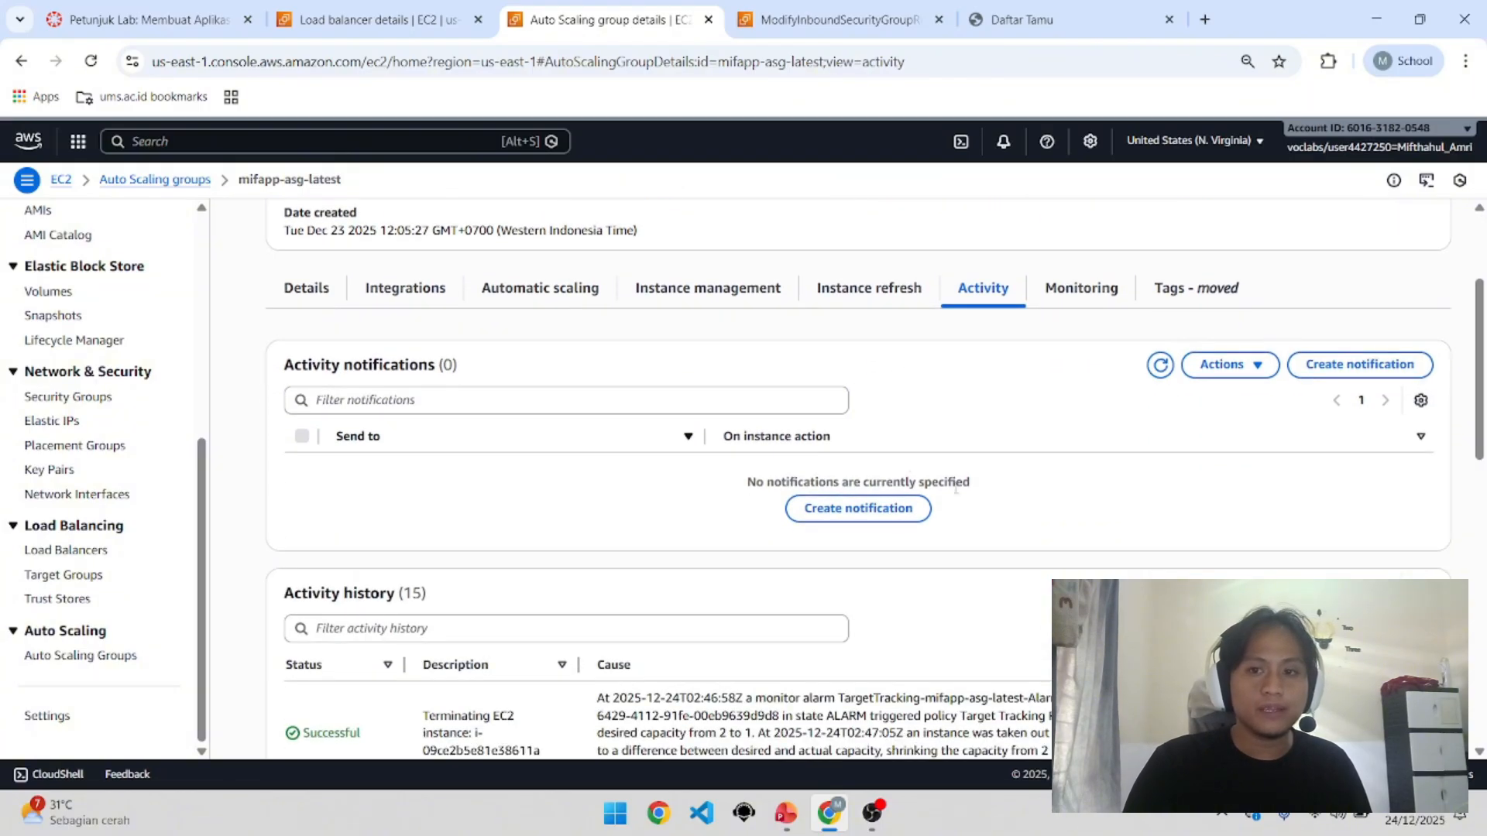
pyautogui.scroll(-3, 955, 408)
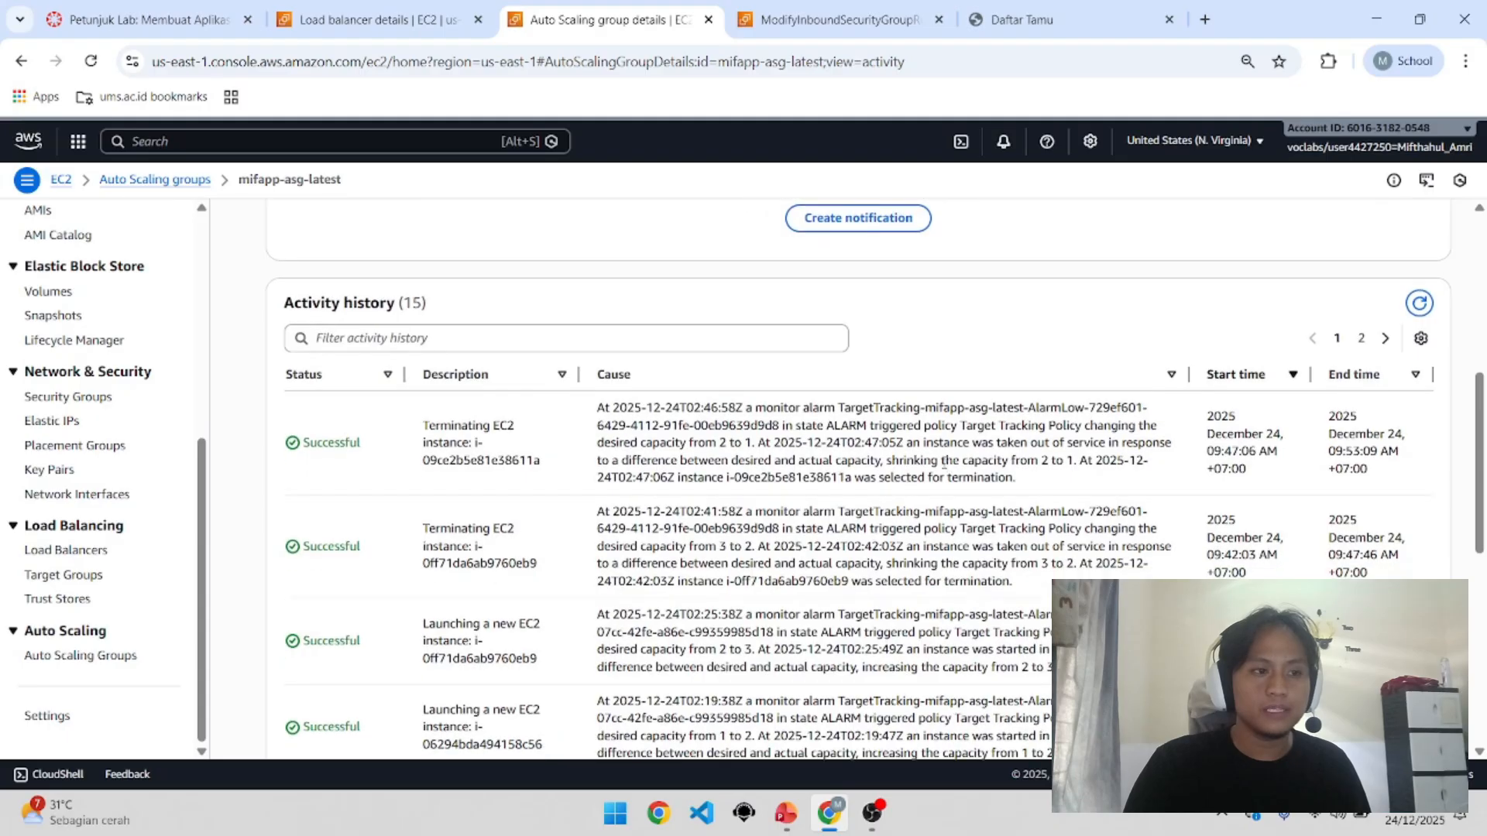
pyautogui.scroll(-3, 948, 496)
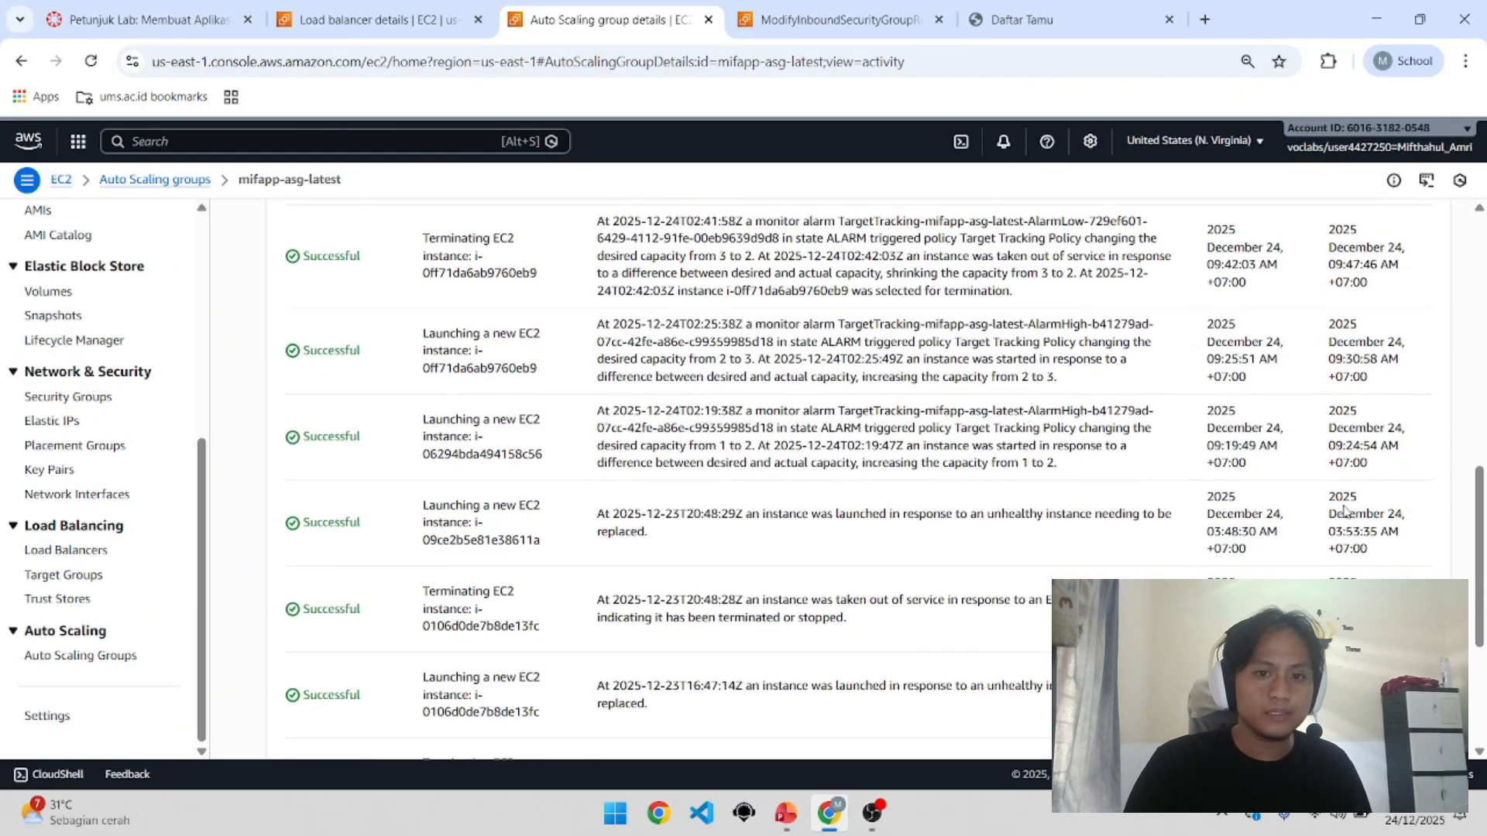
pyautogui.moveTo(1367, 428); pyautogui.dragTo(1403, 435)
pyautogui.click(1386, 472)
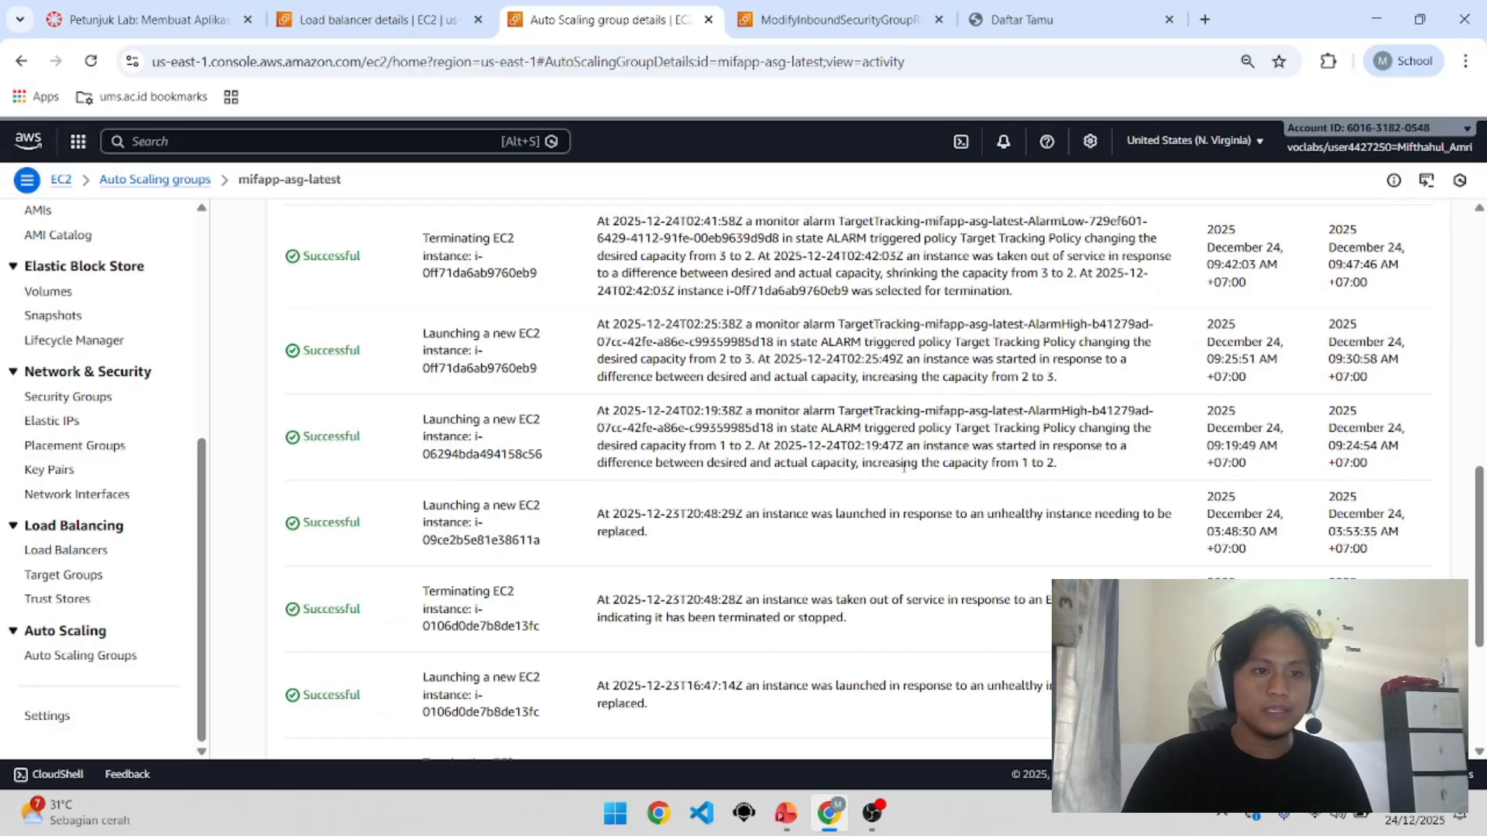
pyautogui.moveTo(765, 411); pyautogui.dragTo(1132, 410)
pyautogui.click(1132, 409)
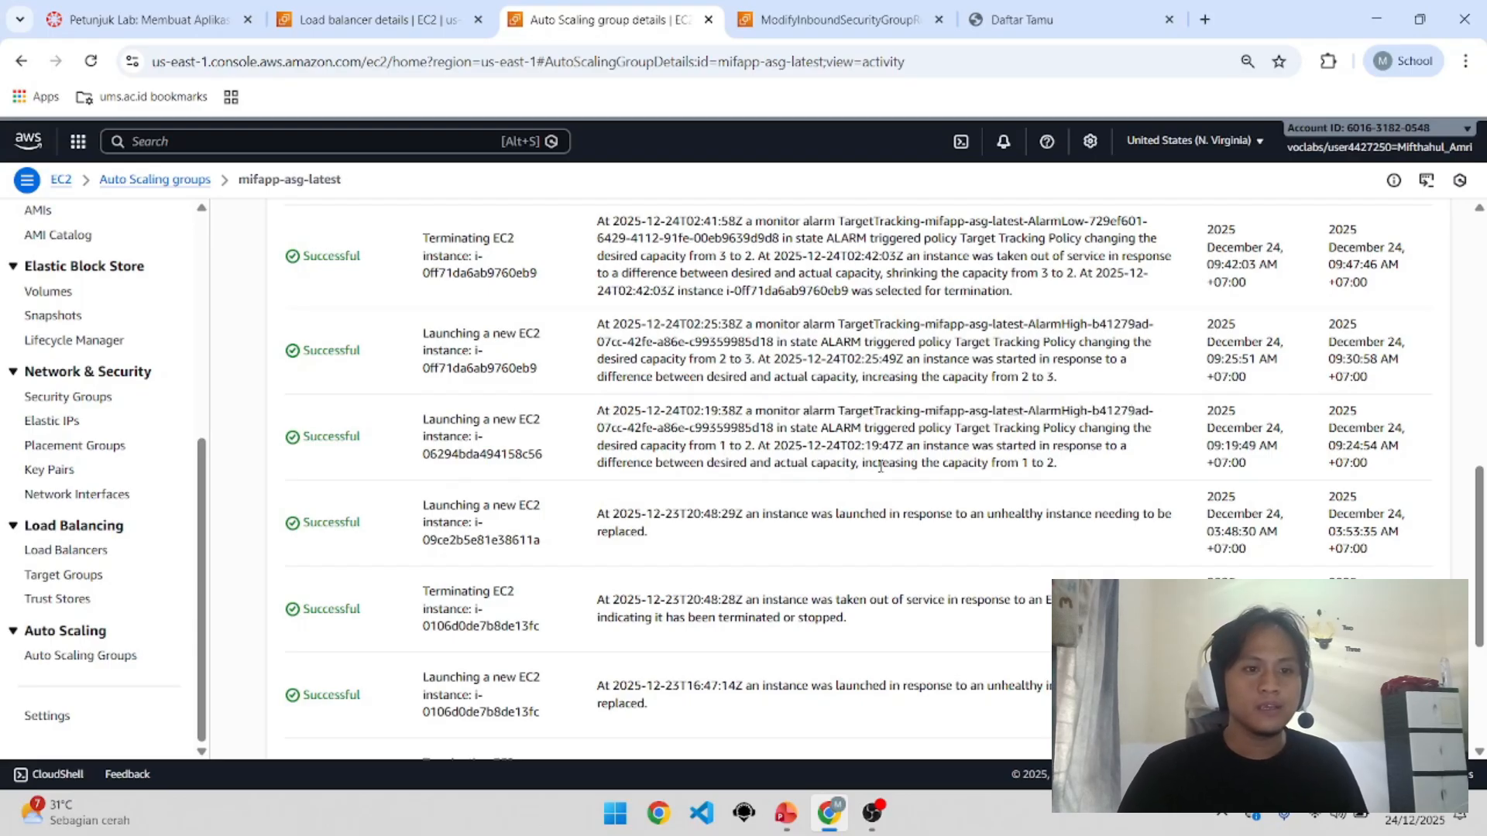
pyautogui.moveTo(864, 470); pyautogui.dragTo(1047, 464)
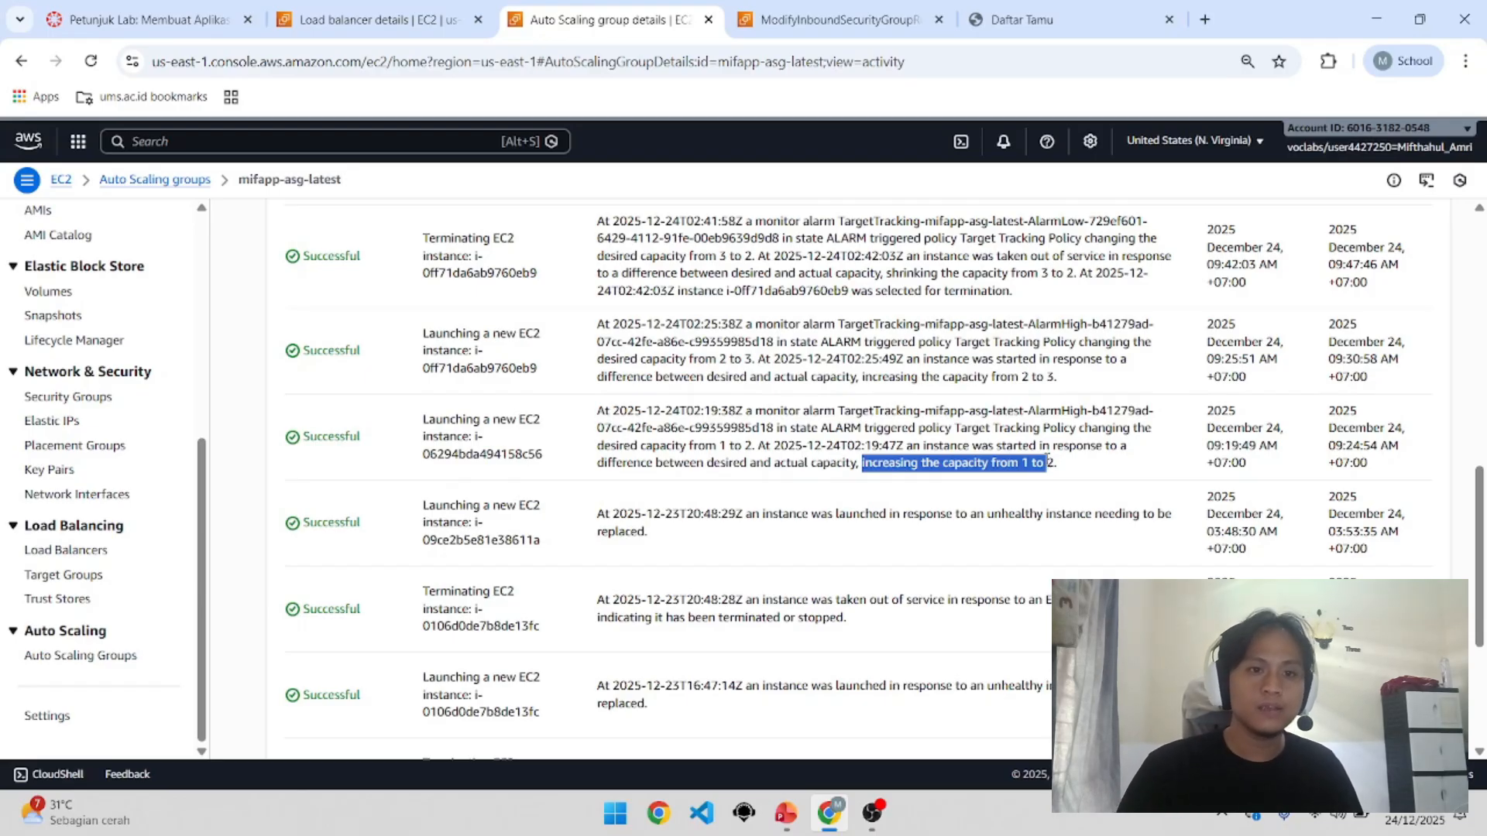
pyautogui.click(1049, 461)
pyautogui.moveTo(1059, 462); pyautogui.dragTo(1035, 462)
pyautogui.click(1022, 465)
pyautogui.scroll(2, 1022, 465)
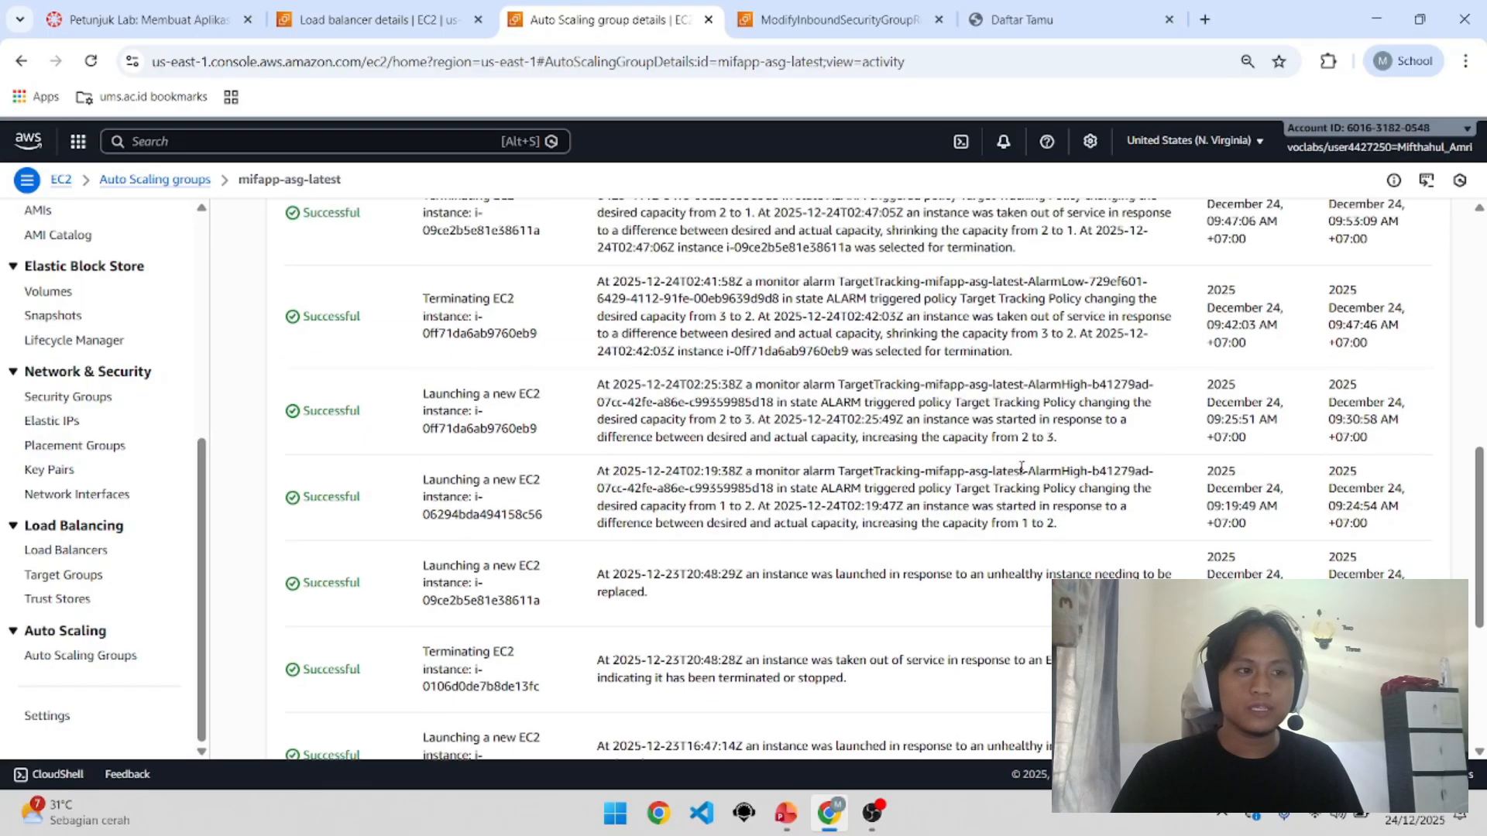
pyautogui.scroll(-1, 1009, 489)
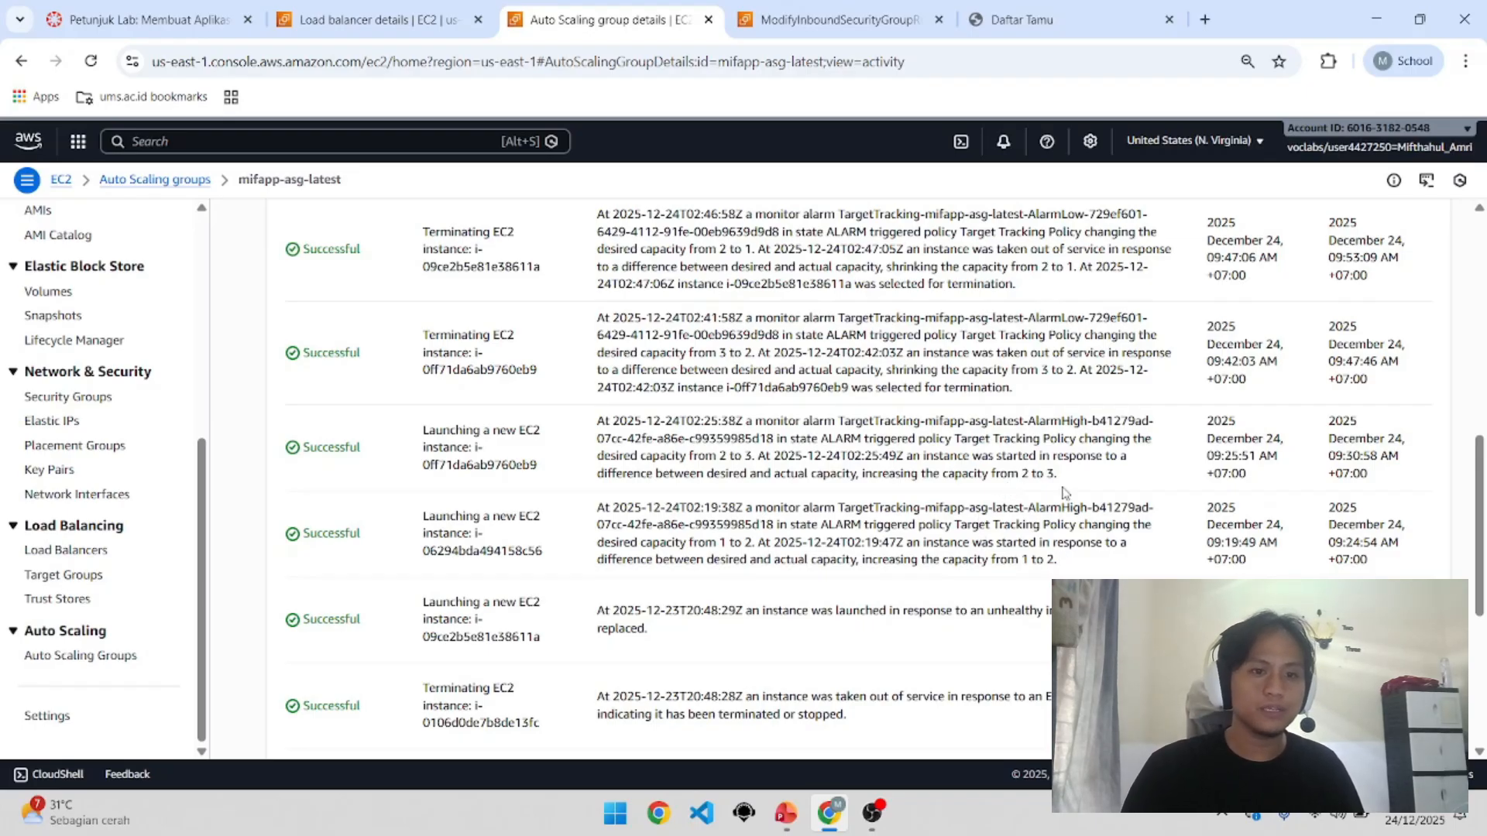
pyautogui.moveTo(1062, 475)
pyautogui.mouseDown()
pyautogui.moveTo(1023, 480)
pyautogui.moveTo(1061, 473)
pyautogui.mouseUp()
pyautogui.doubleClick(1024, 477)
pyautogui.scroll(1, 1059, 497)
pyautogui.click(1055, 483)
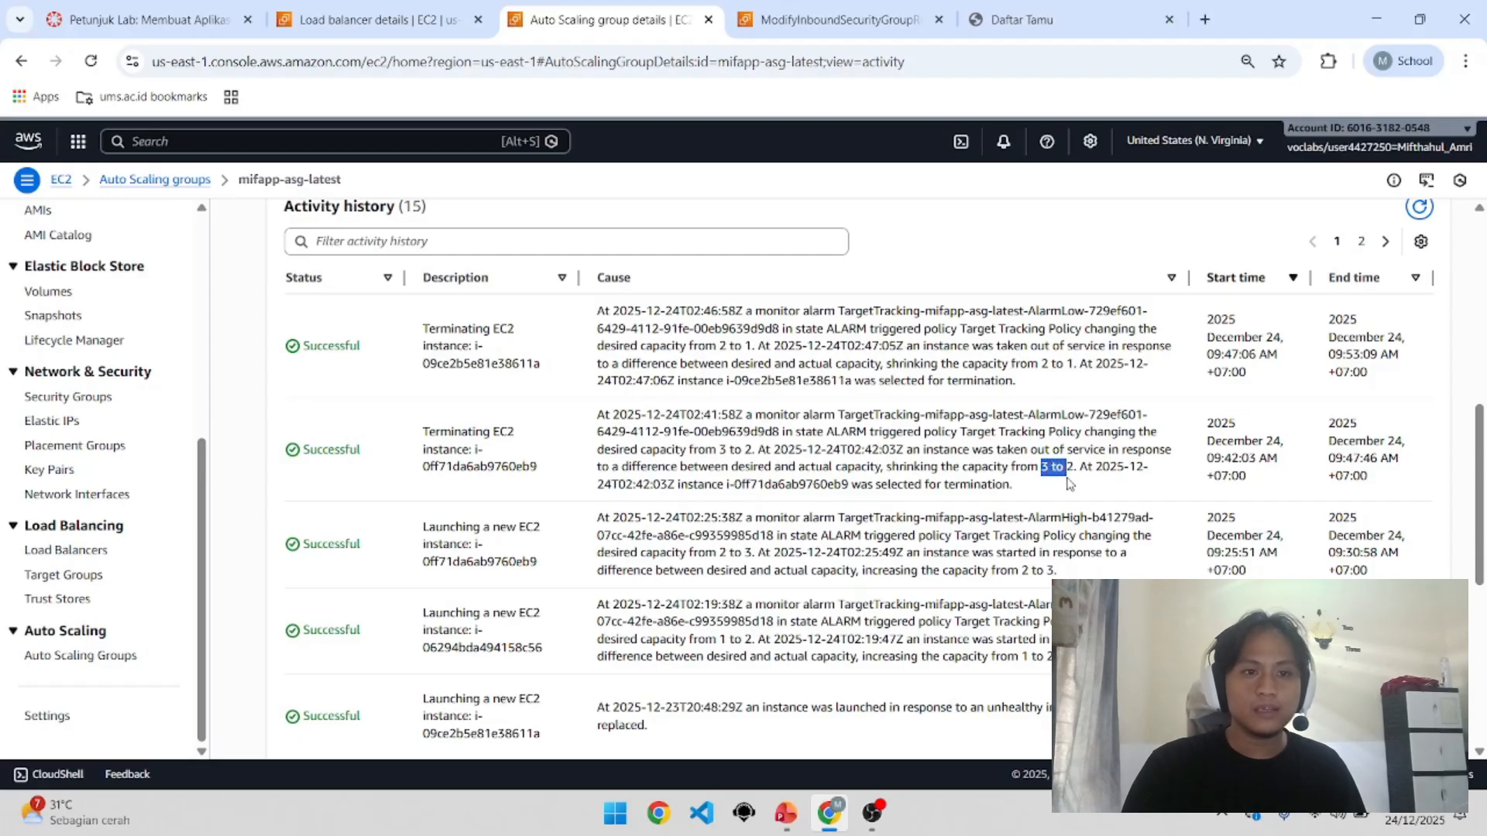
pyautogui.click(1103, 498)
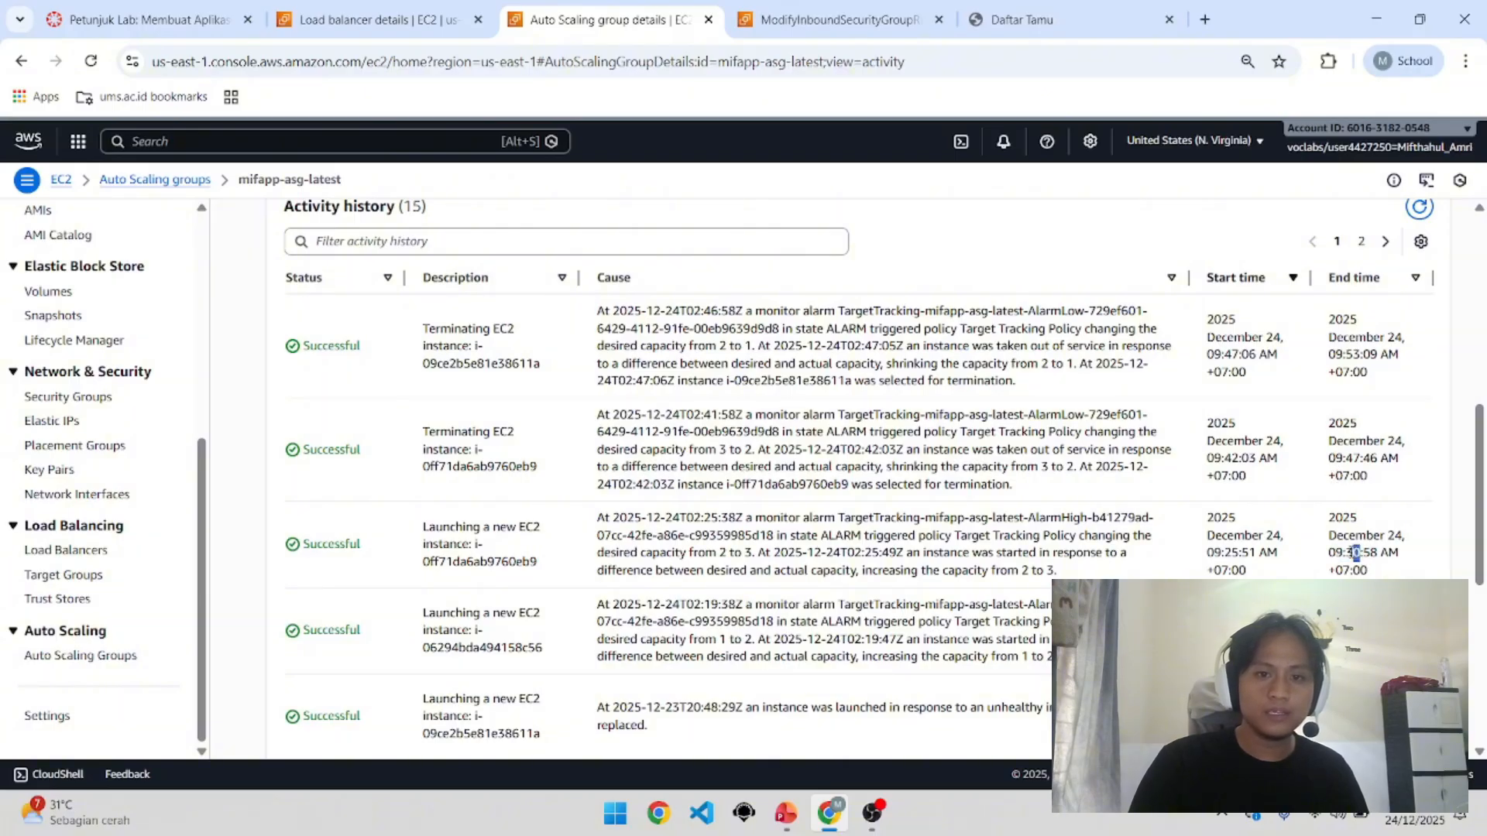
pyautogui.moveTo(1354, 552); pyautogui.dragTo(1346, 553)
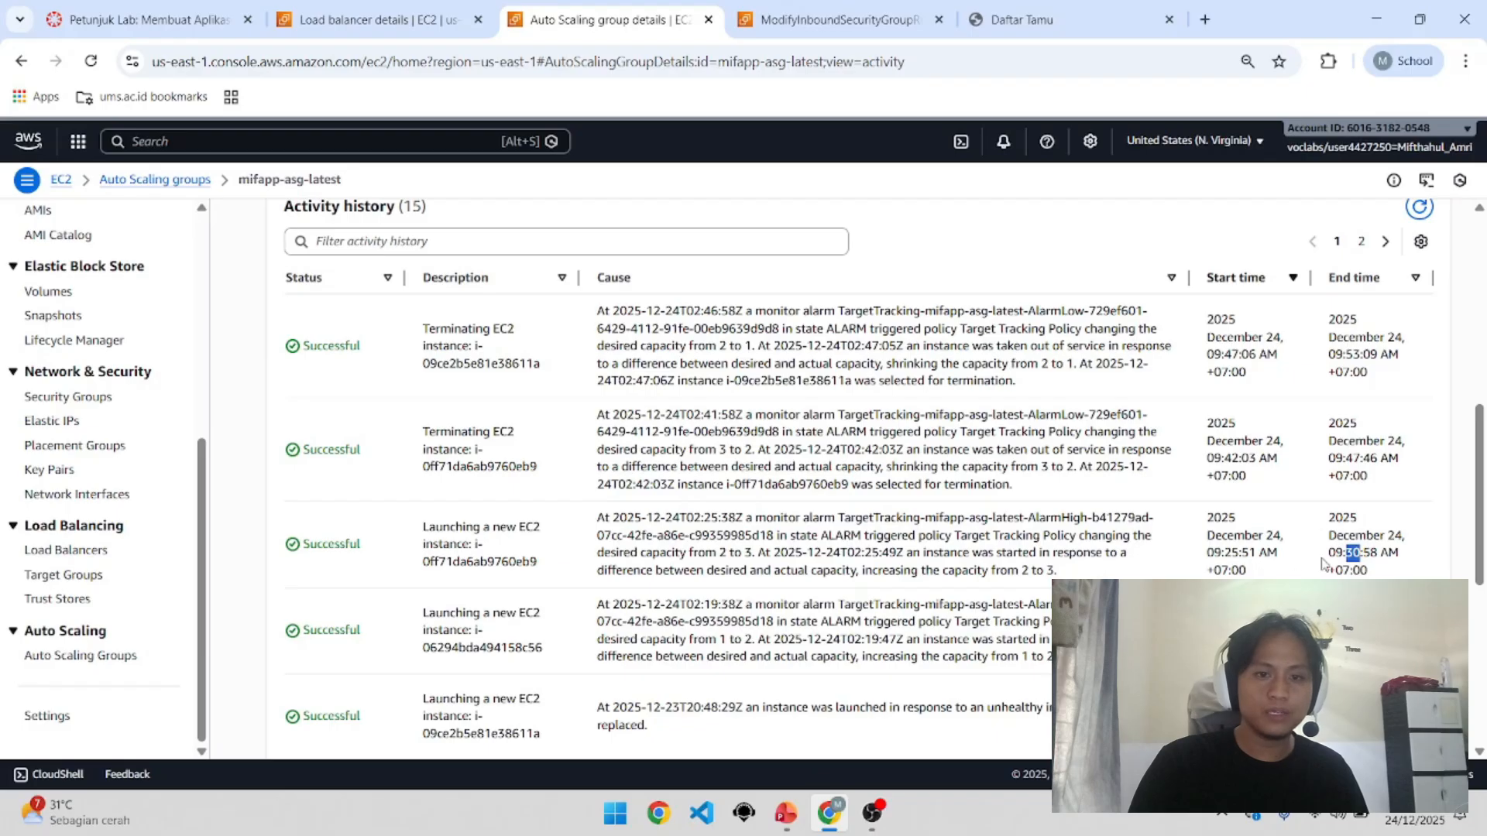
pyautogui.click(1079, 573)
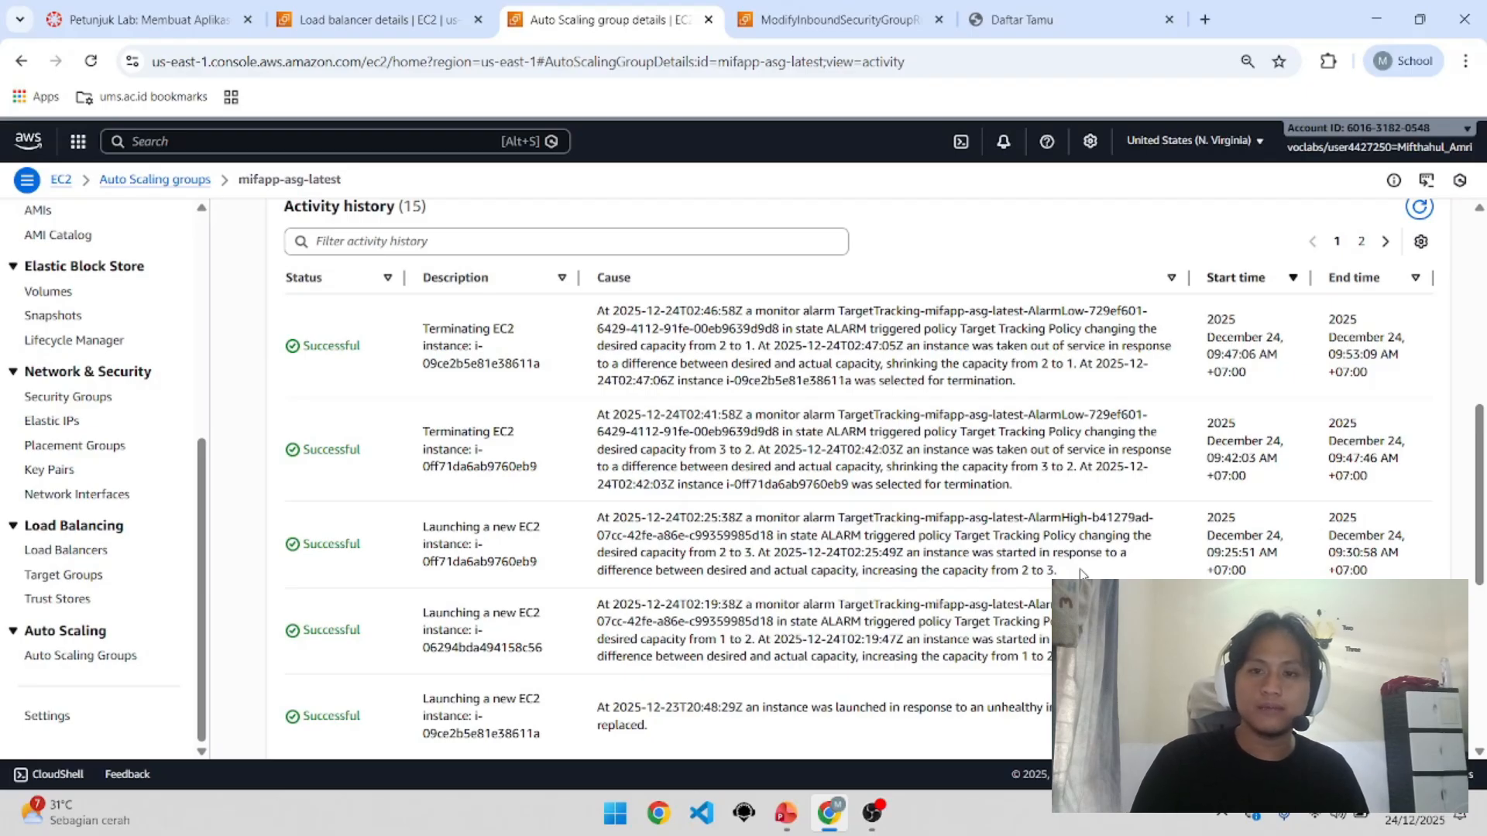
pyautogui.scroll(1, 1270, 511)
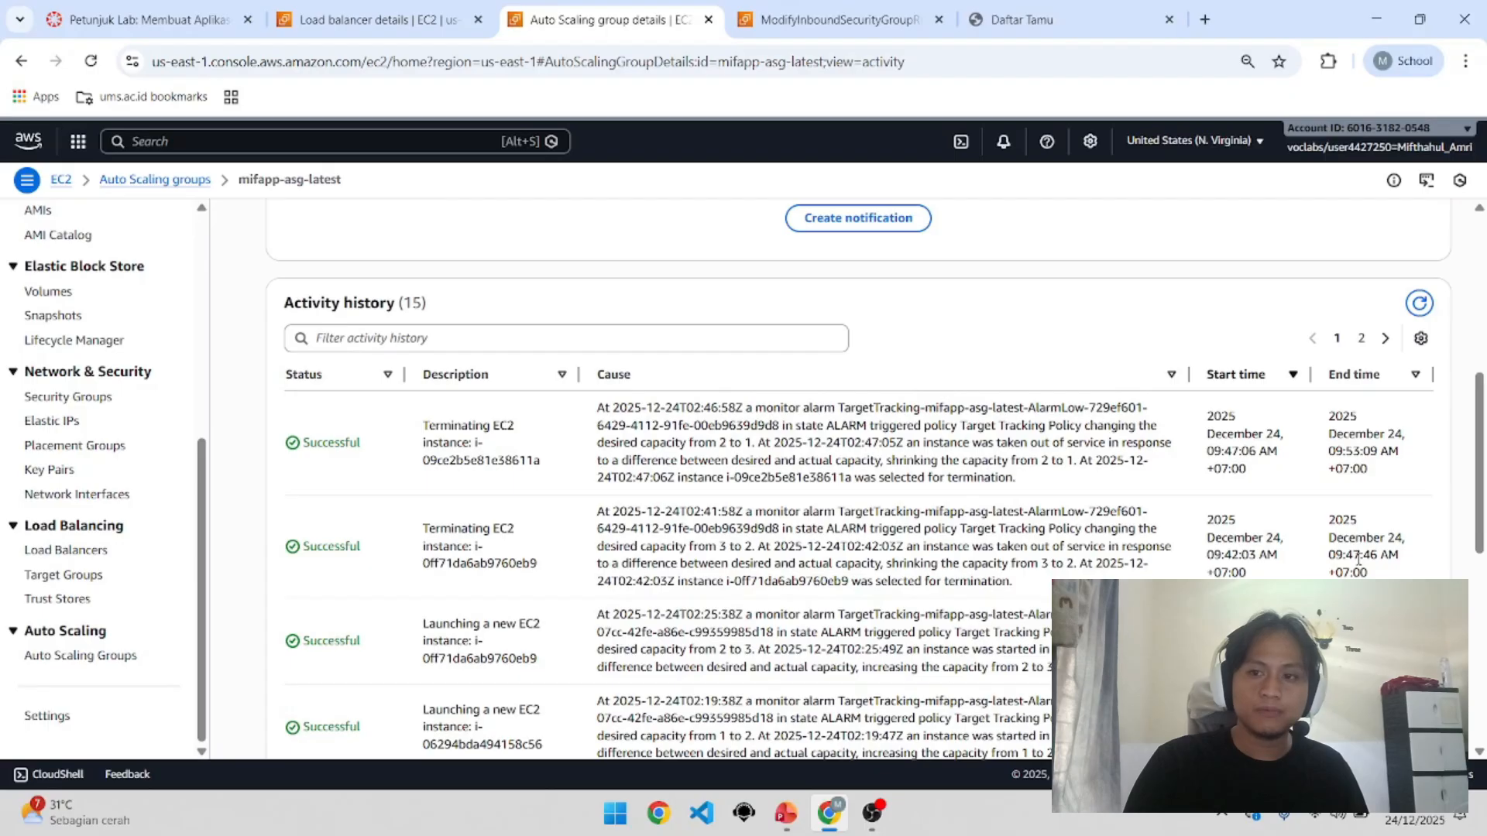
pyautogui.moveTo(1044, 567); pyautogui.dragTo(1068, 566)
pyautogui.click(1068, 479)
pyautogui.moveTo(1049, 462); pyautogui.dragTo(1074, 463)
pyautogui.click(1073, 464)
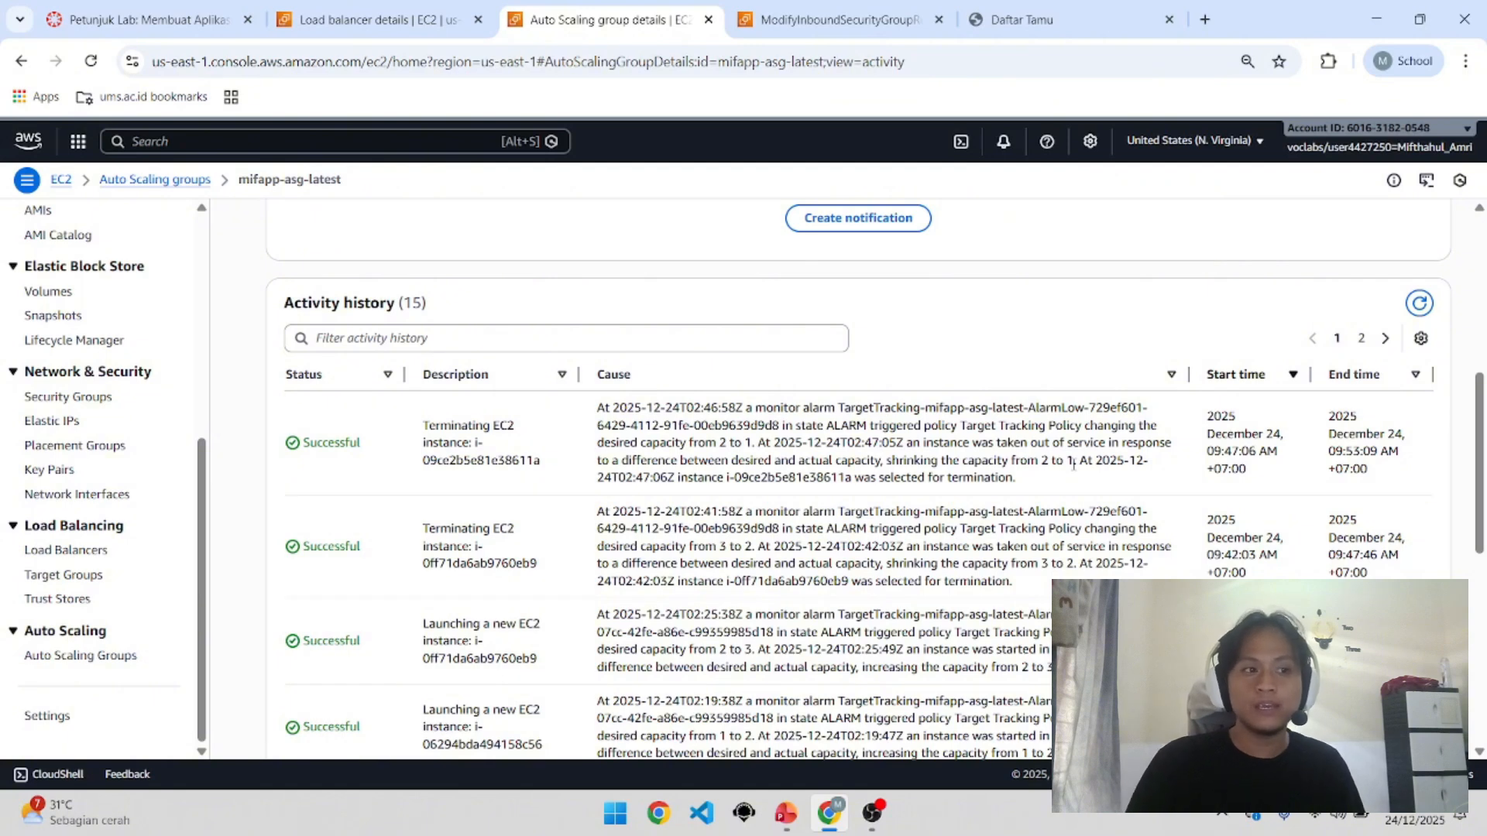
pyautogui.moveTo(736, 445); pyautogui.dragTo(1084, 669)
pyautogui.click(1084, 669)
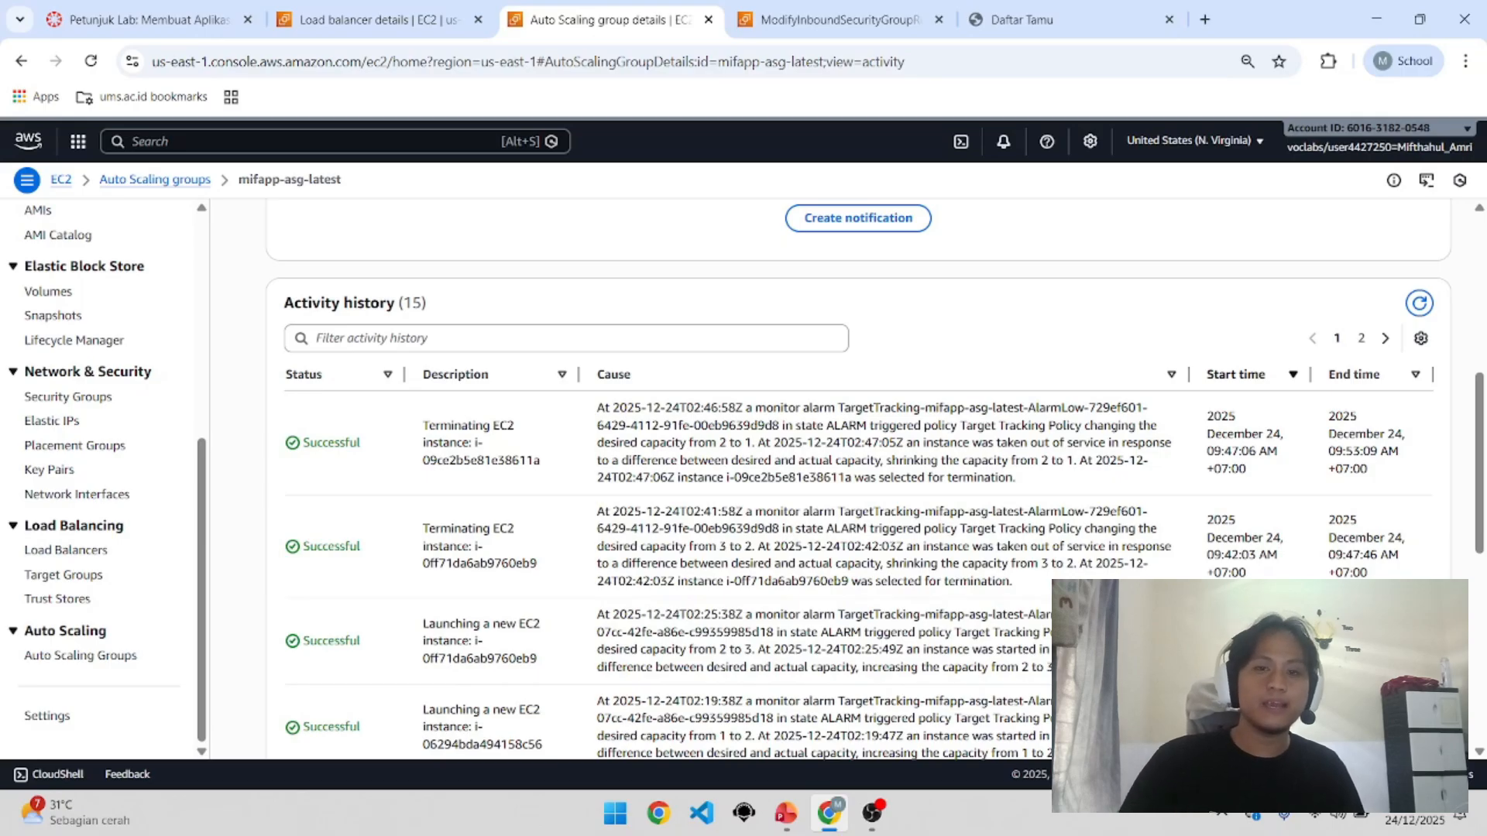
pyautogui.scroll(6, 860, 480)
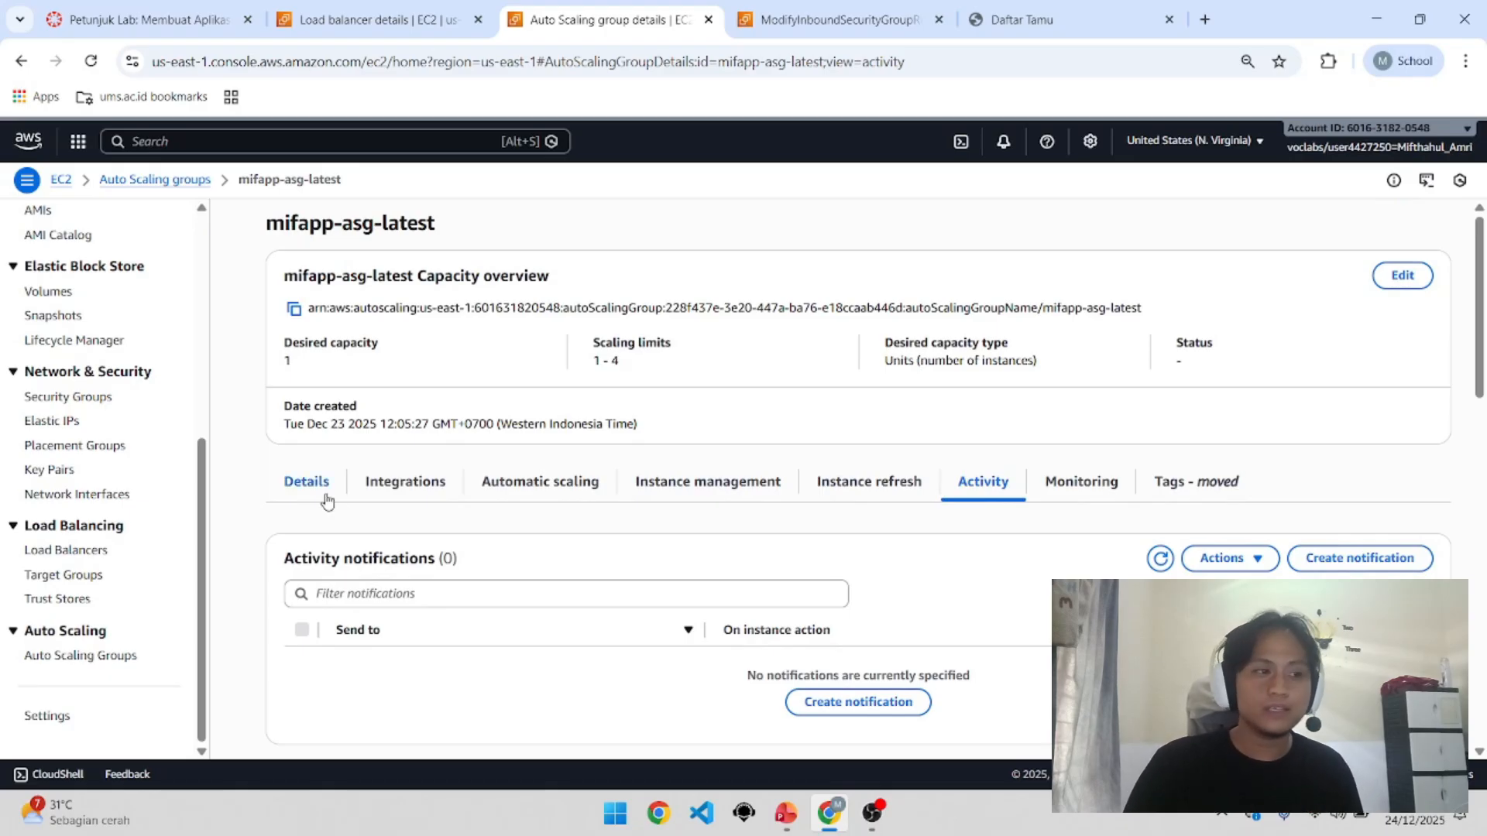
# Step: Note the Auto Scaling group's desired capacity of 1 and view the EC2 instances list
pyautogui.scroll(2, 102, 461)
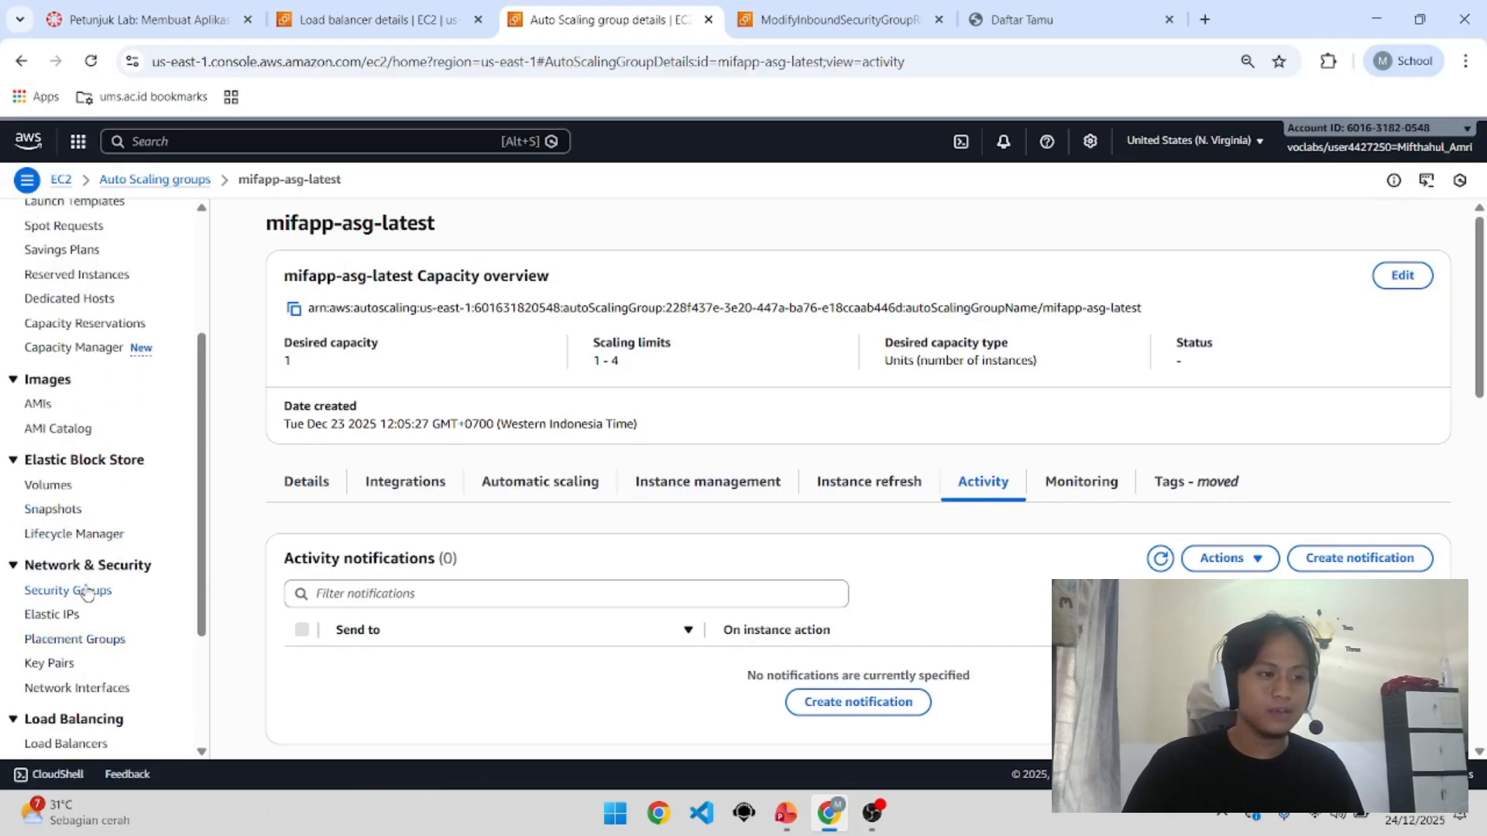
pyautogui.scroll(3, 77, 526)
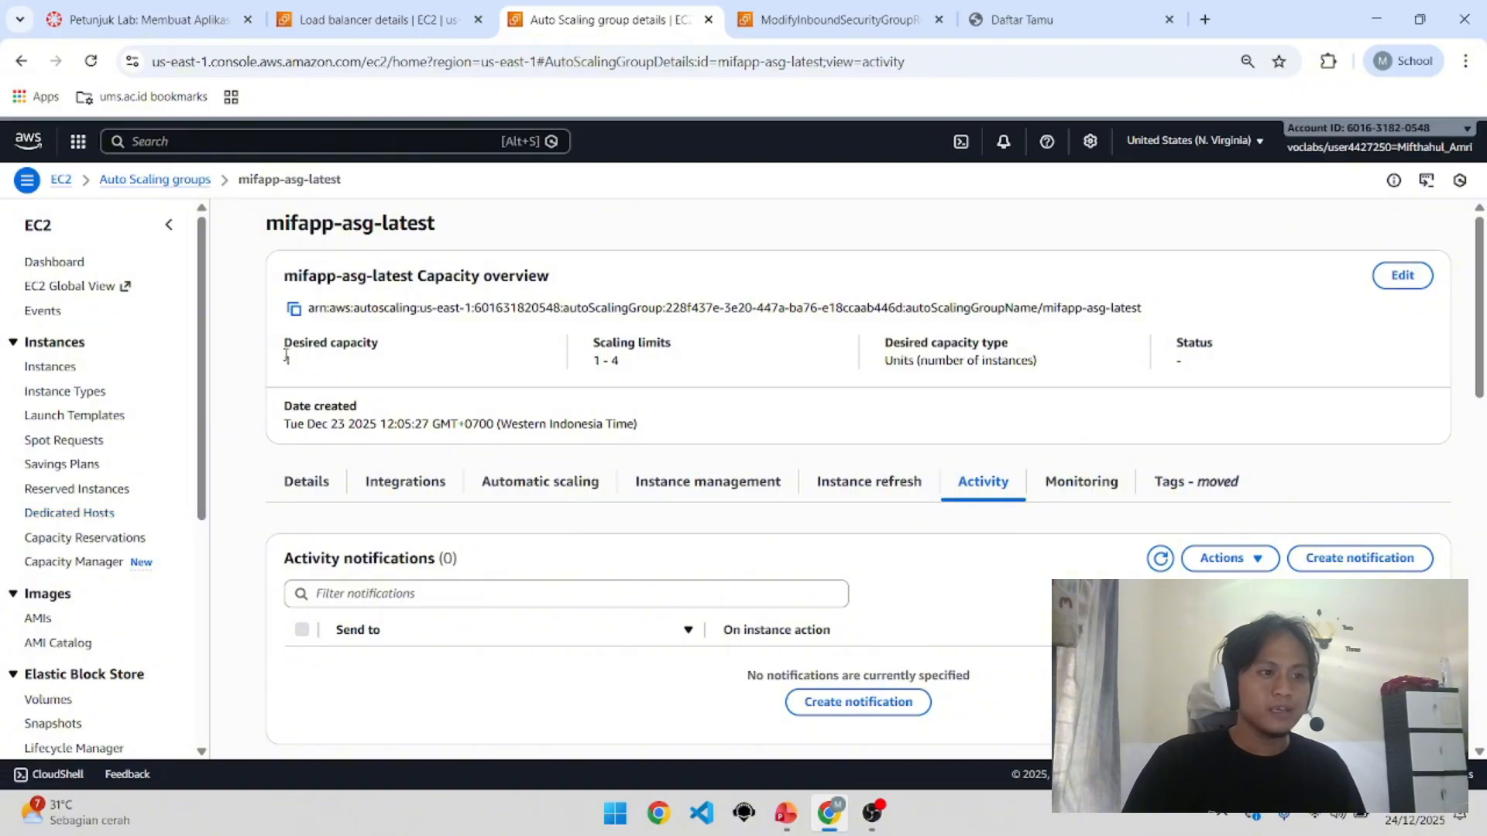
pyautogui.moveTo(301, 359)
pyautogui.mouseDown()
pyautogui.moveTo(283, 346)
pyautogui.moveTo(326, 347)
pyautogui.moveTo(330, 362)
pyautogui.moveTo(279, 353)
pyautogui.mouseUp()
pyautogui.click(330, 361)
pyautogui.click(291, 357)
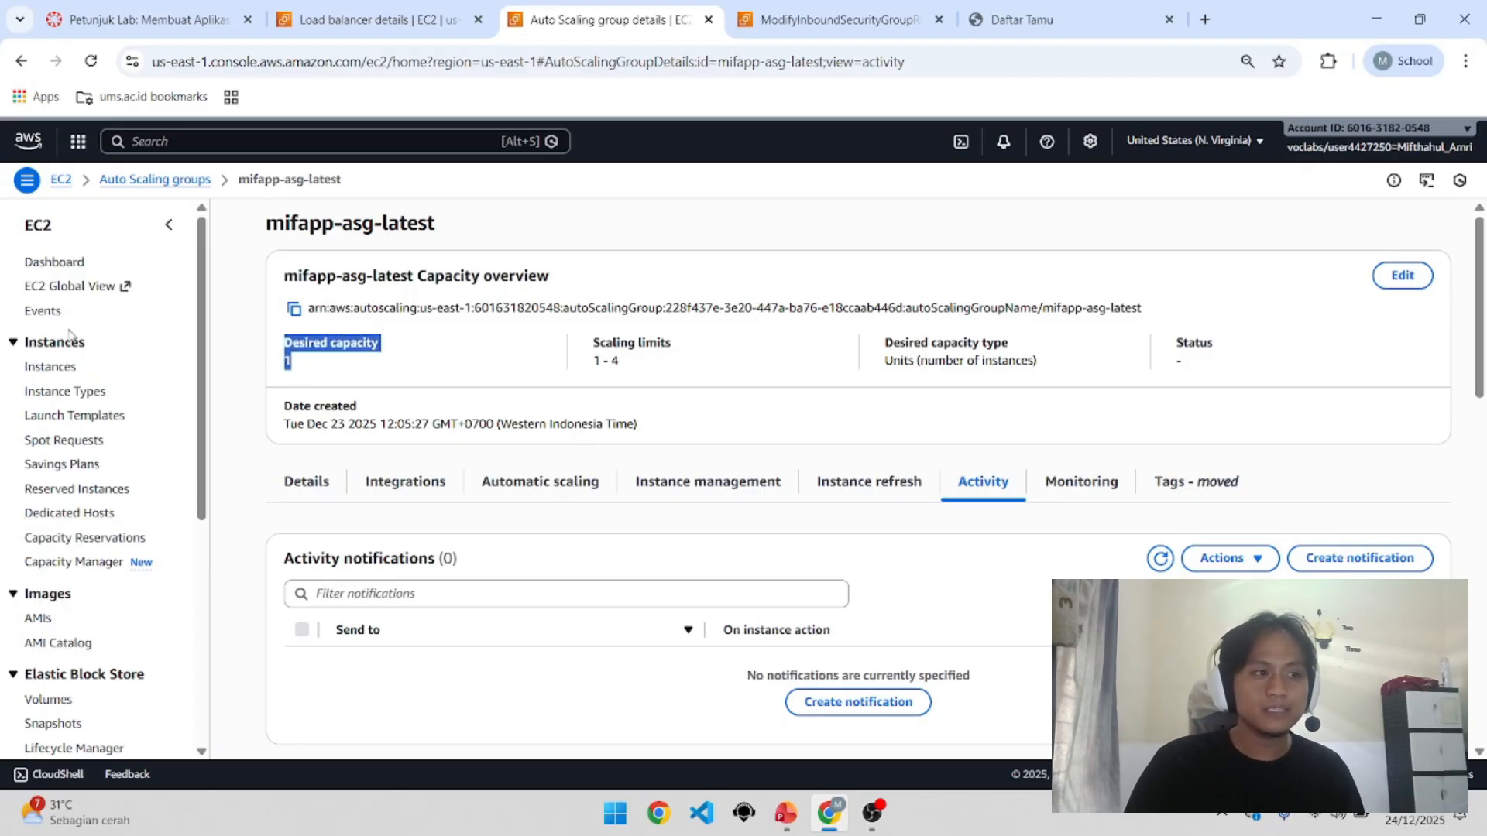
pyautogui.click(71, 367)
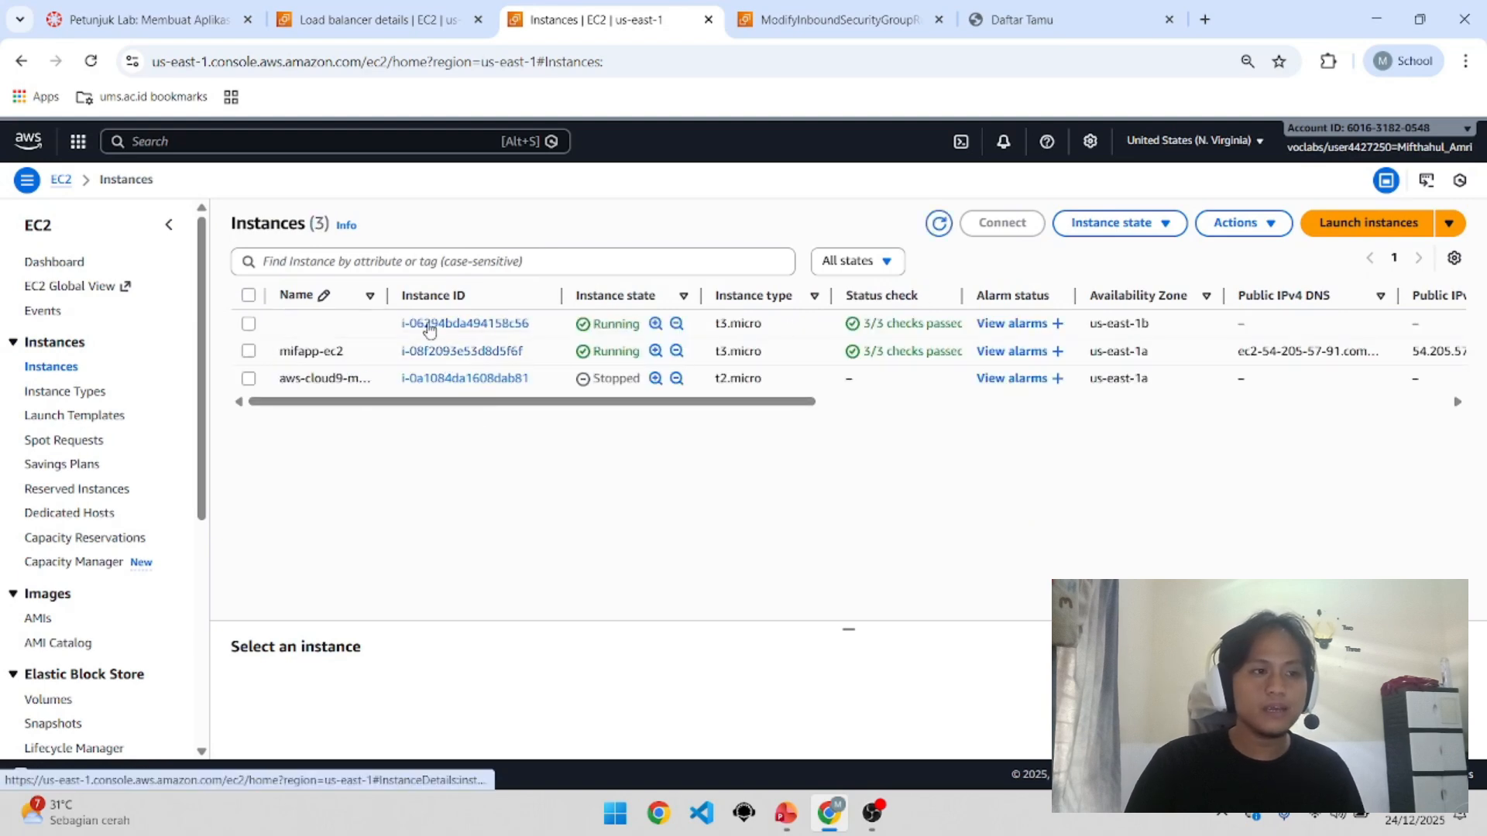
pyautogui.click(368, 323)
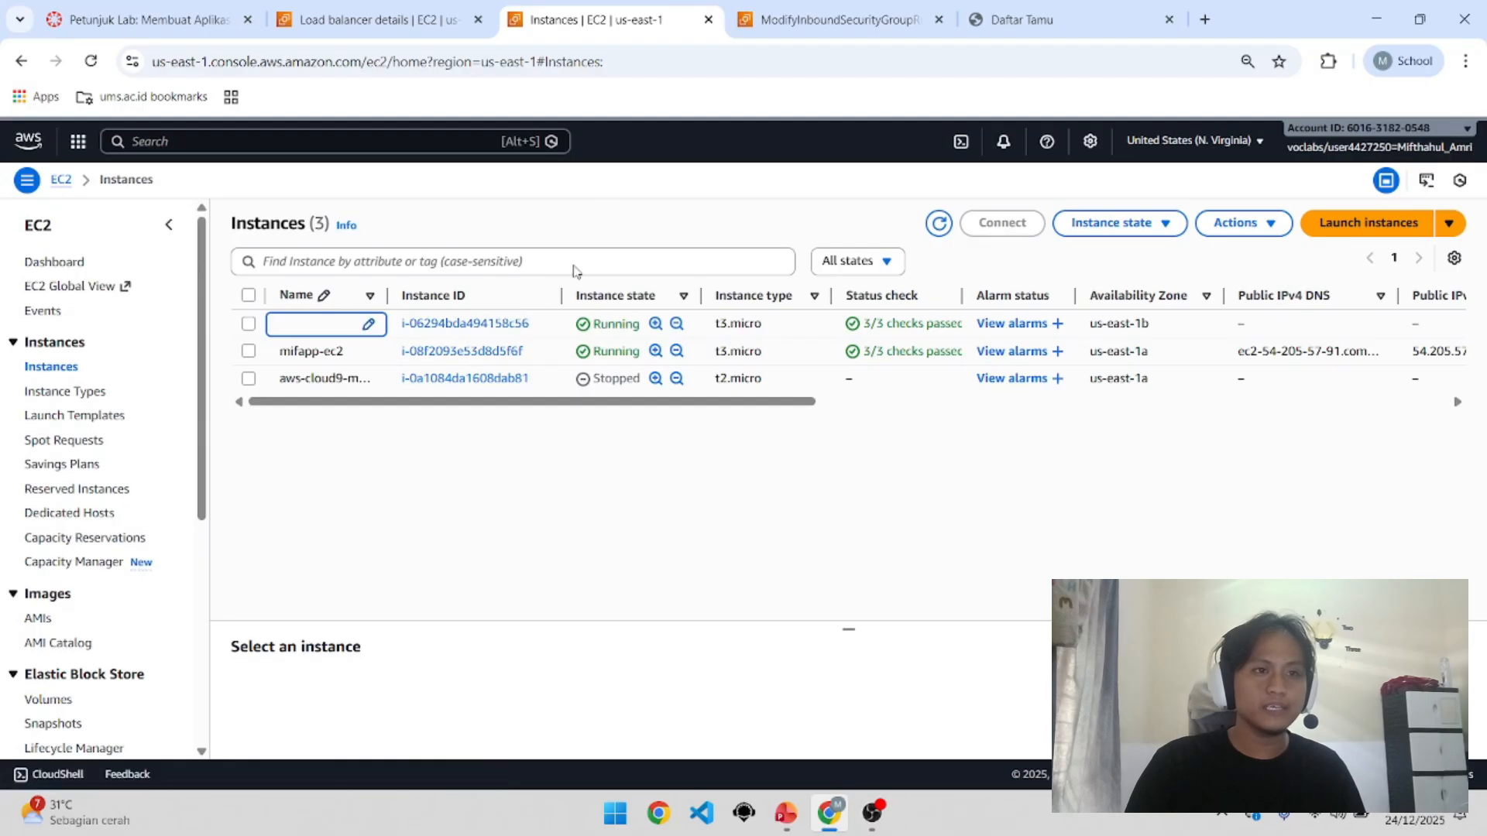
pyautogui.scroll(-3, 82, 649)
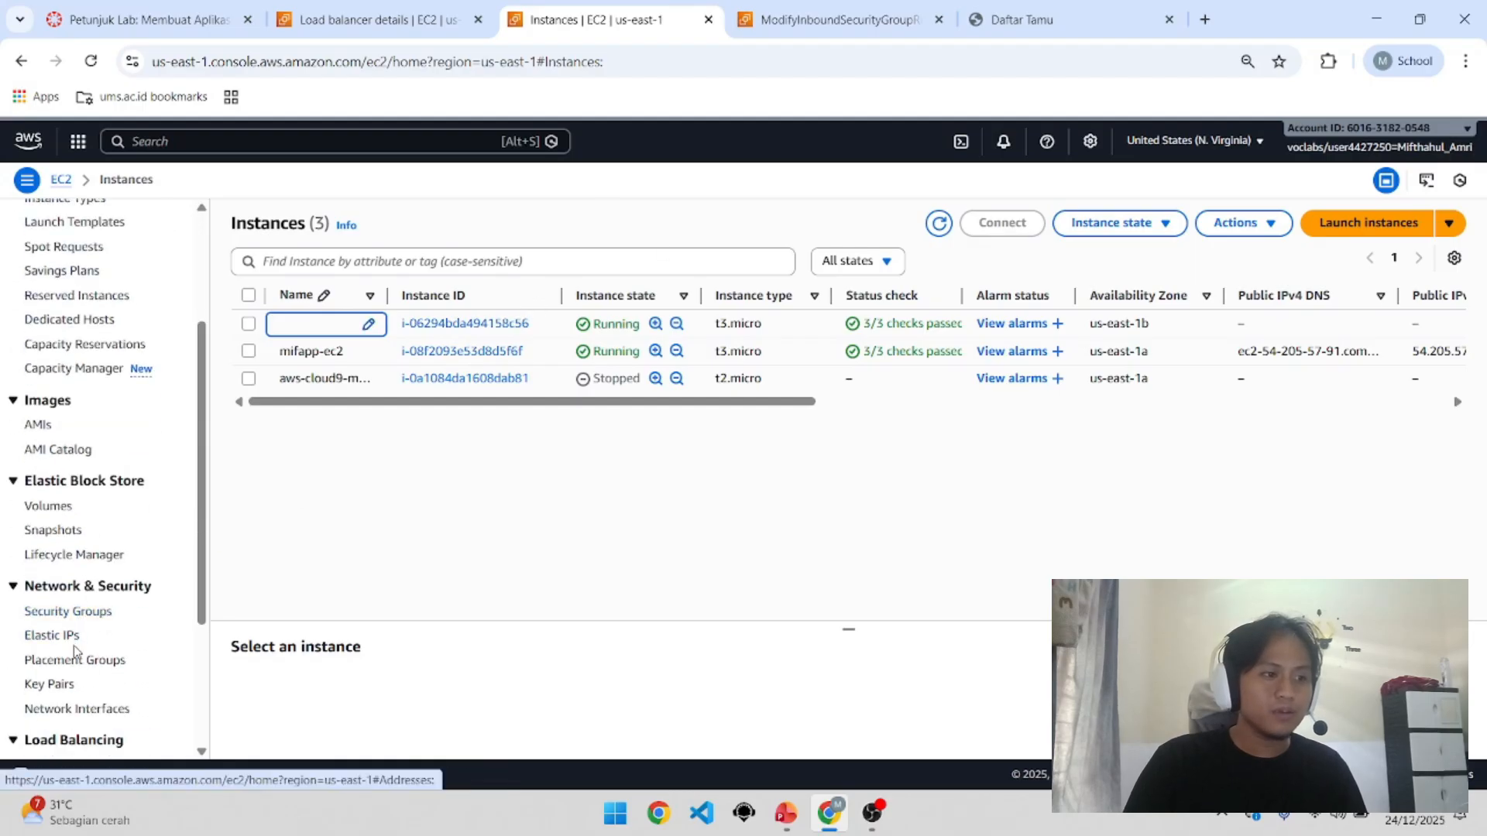
pyautogui.scroll(-3, 78, 643)
# Step: Copy the mifapp-alb-latest DNS name and bring the Daftar Tamu tab forward
pyautogui.click(78, 571)
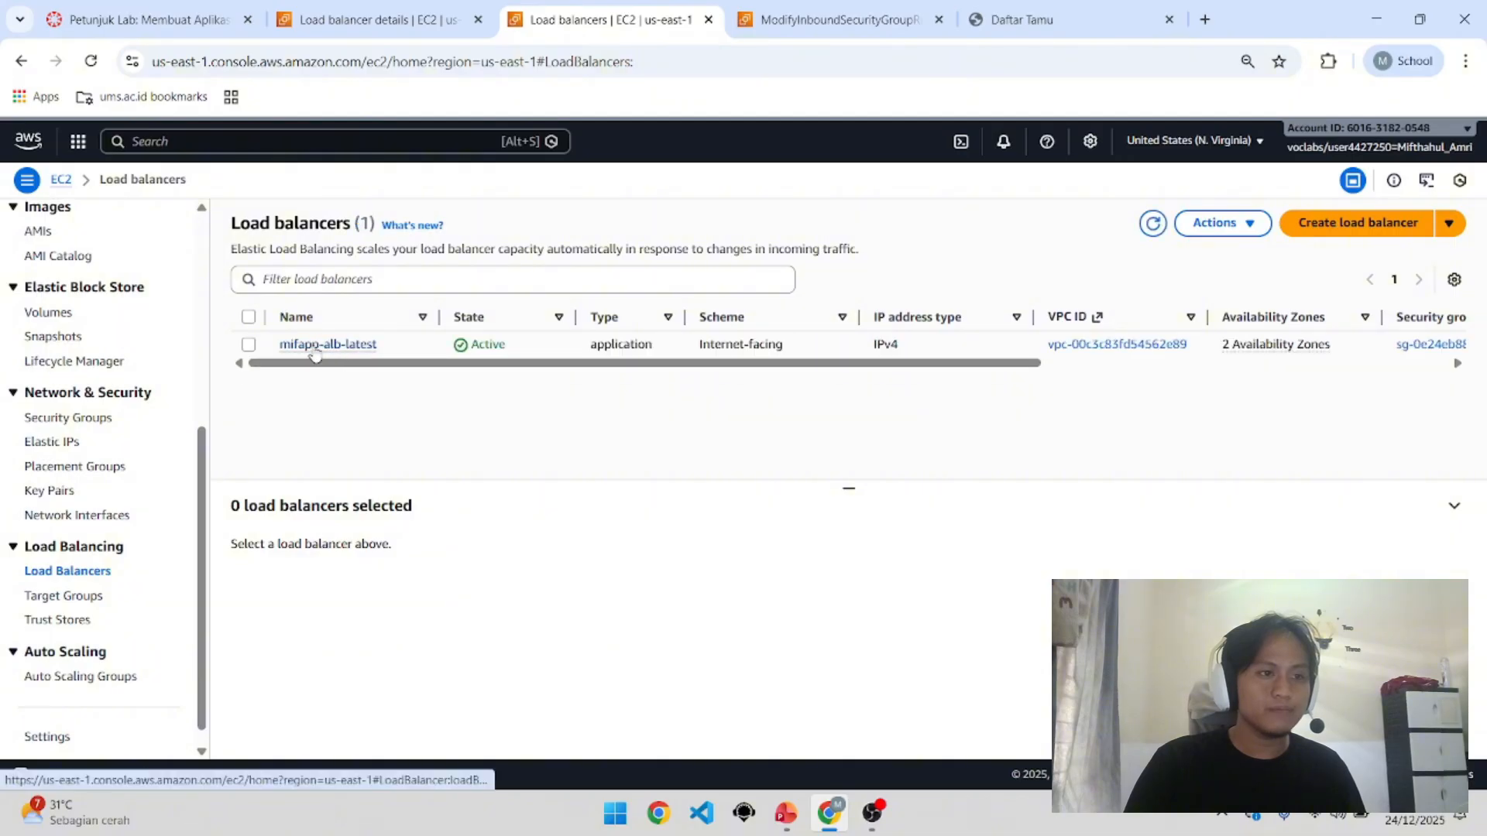
pyautogui.click(313, 349)
pyautogui.scroll(-2, 852, 511)
pyautogui.click(867, 395)
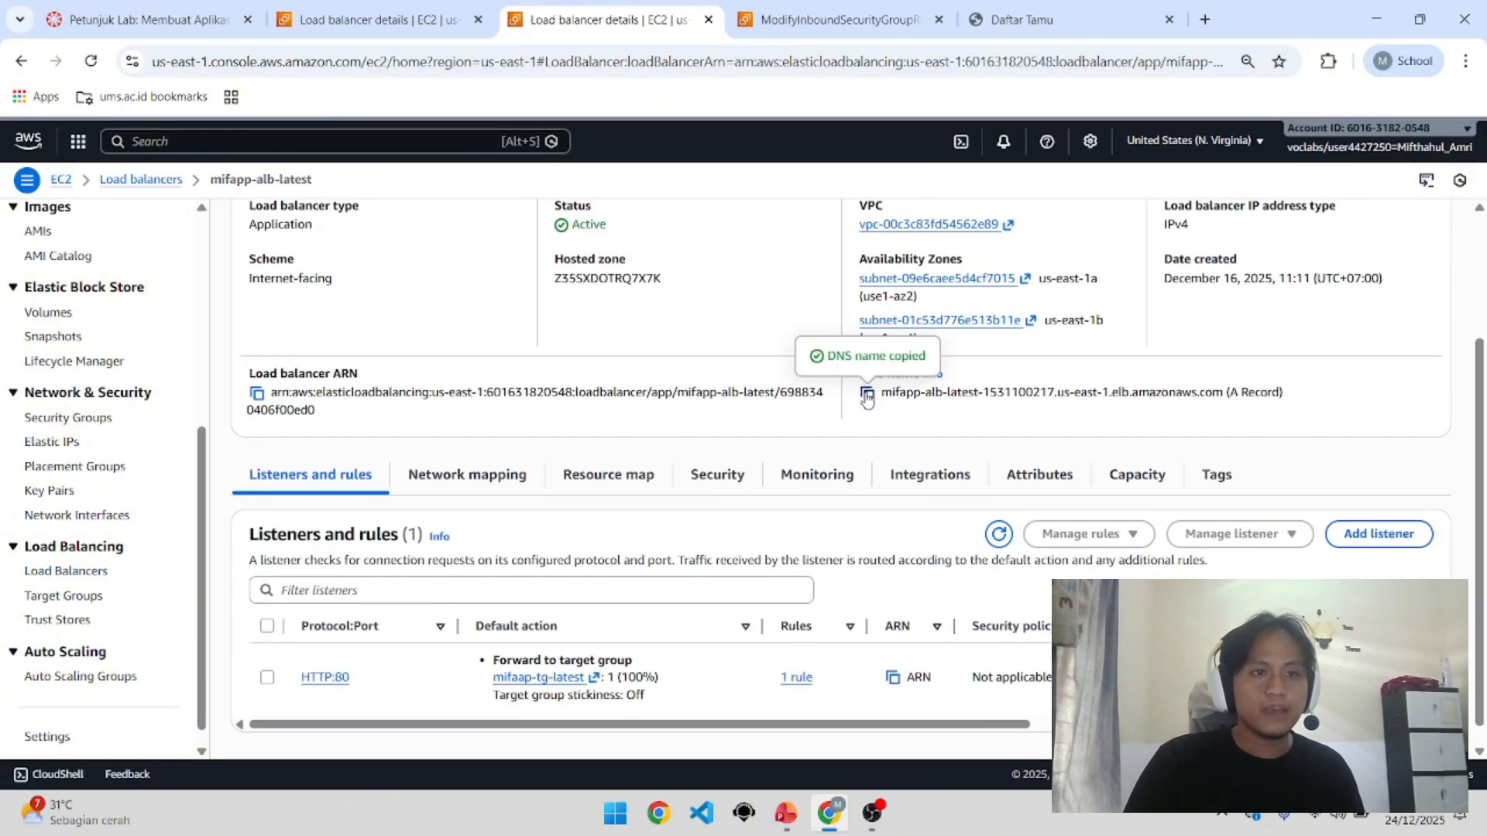
pyautogui.click(1024, 25)
# Step: Load Daftar Tamu in a new tab from the pasted load balancer DNS name
pyautogui.click(408, 72)
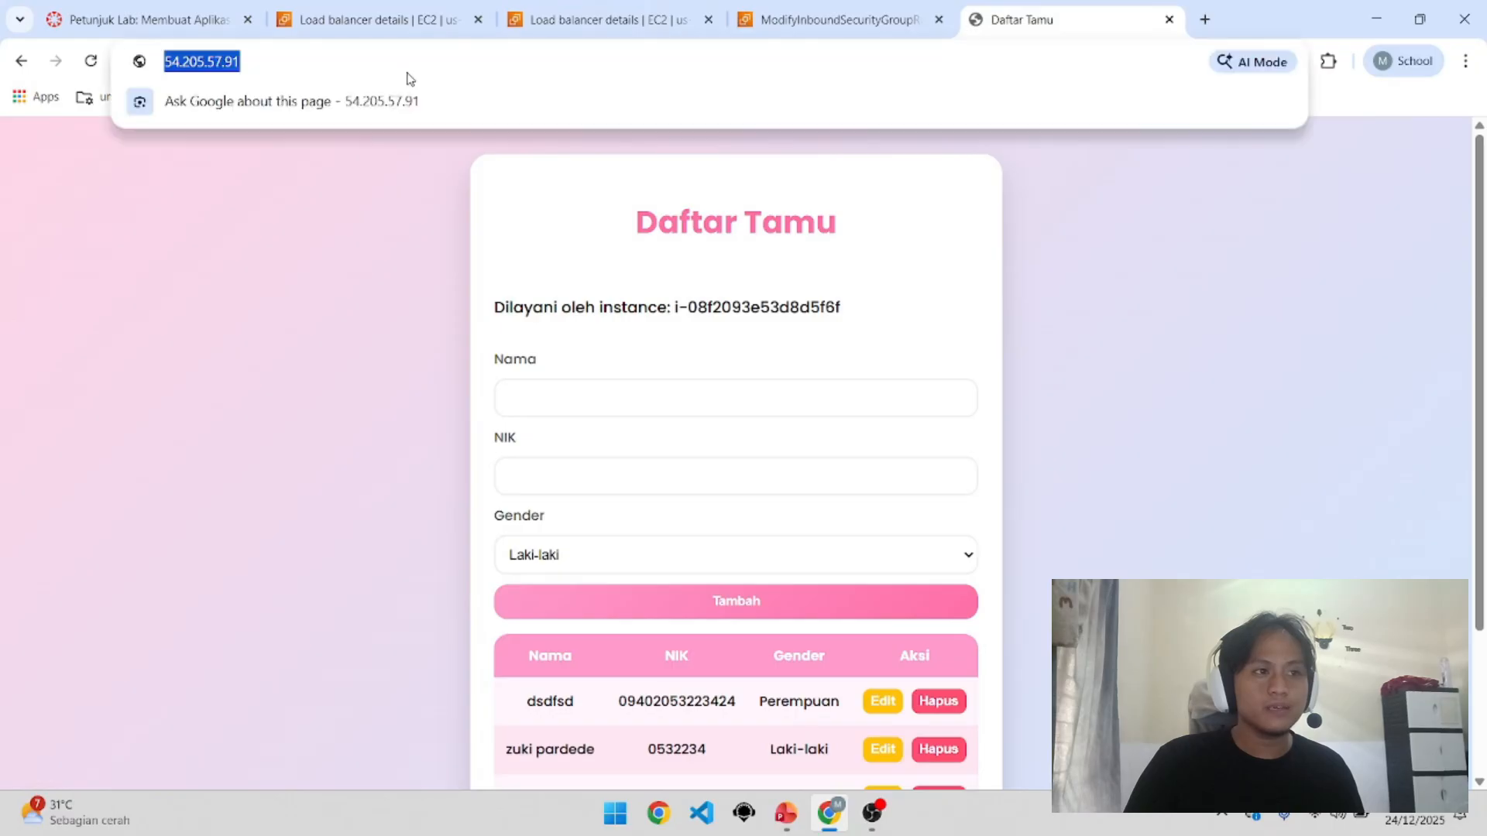
pyautogui.click(392, 278)
pyautogui.scroll(-3, 392, 277)
pyautogui.click(400, 67)
pyautogui.click(392, 277)
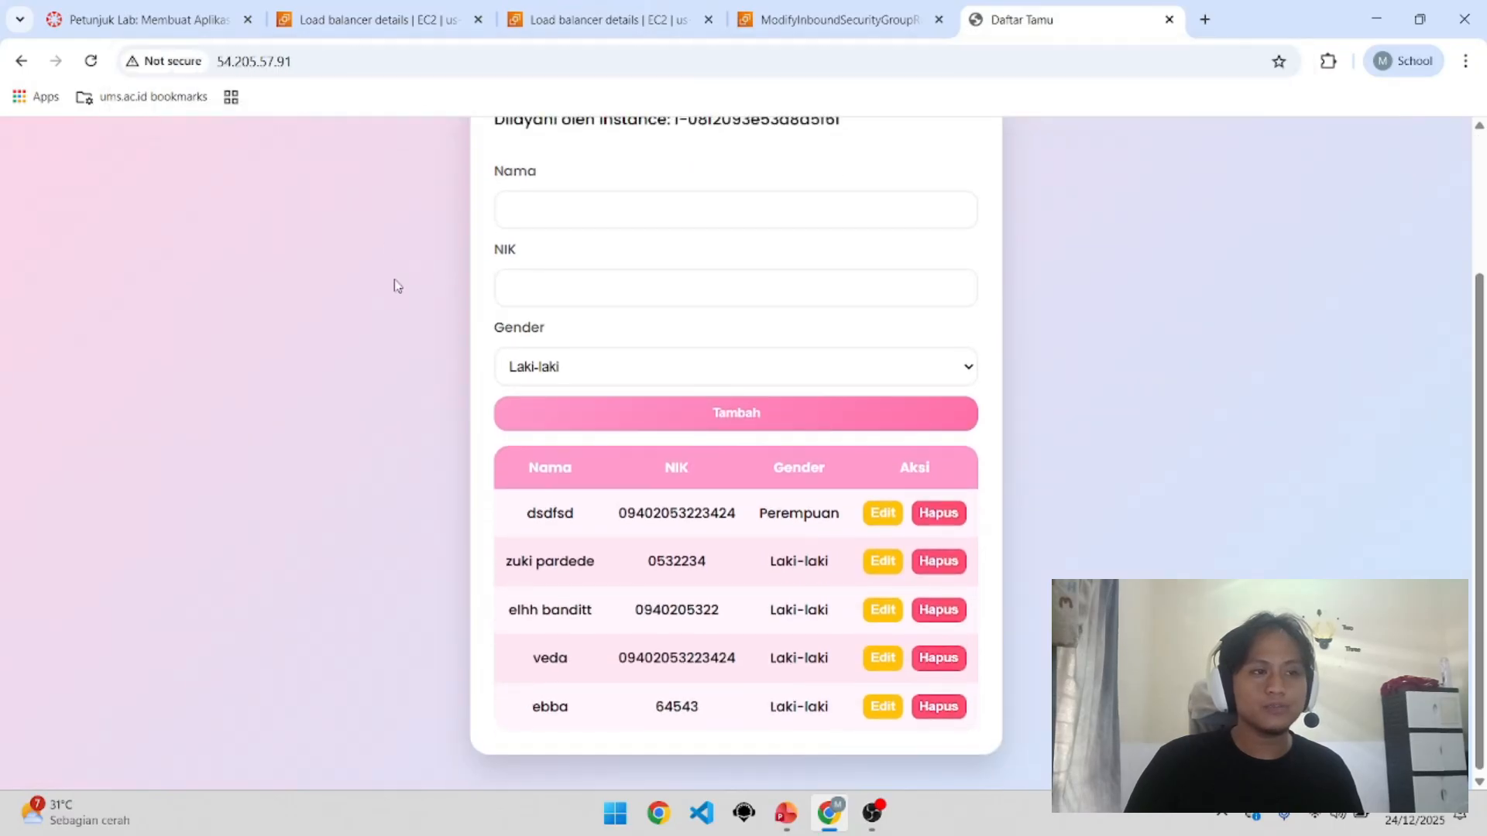
pyautogui.scroll(3, 394, 282)
pyautogui.click(1204, 18)
pyautogui.hotkey('ctrl', 'v')
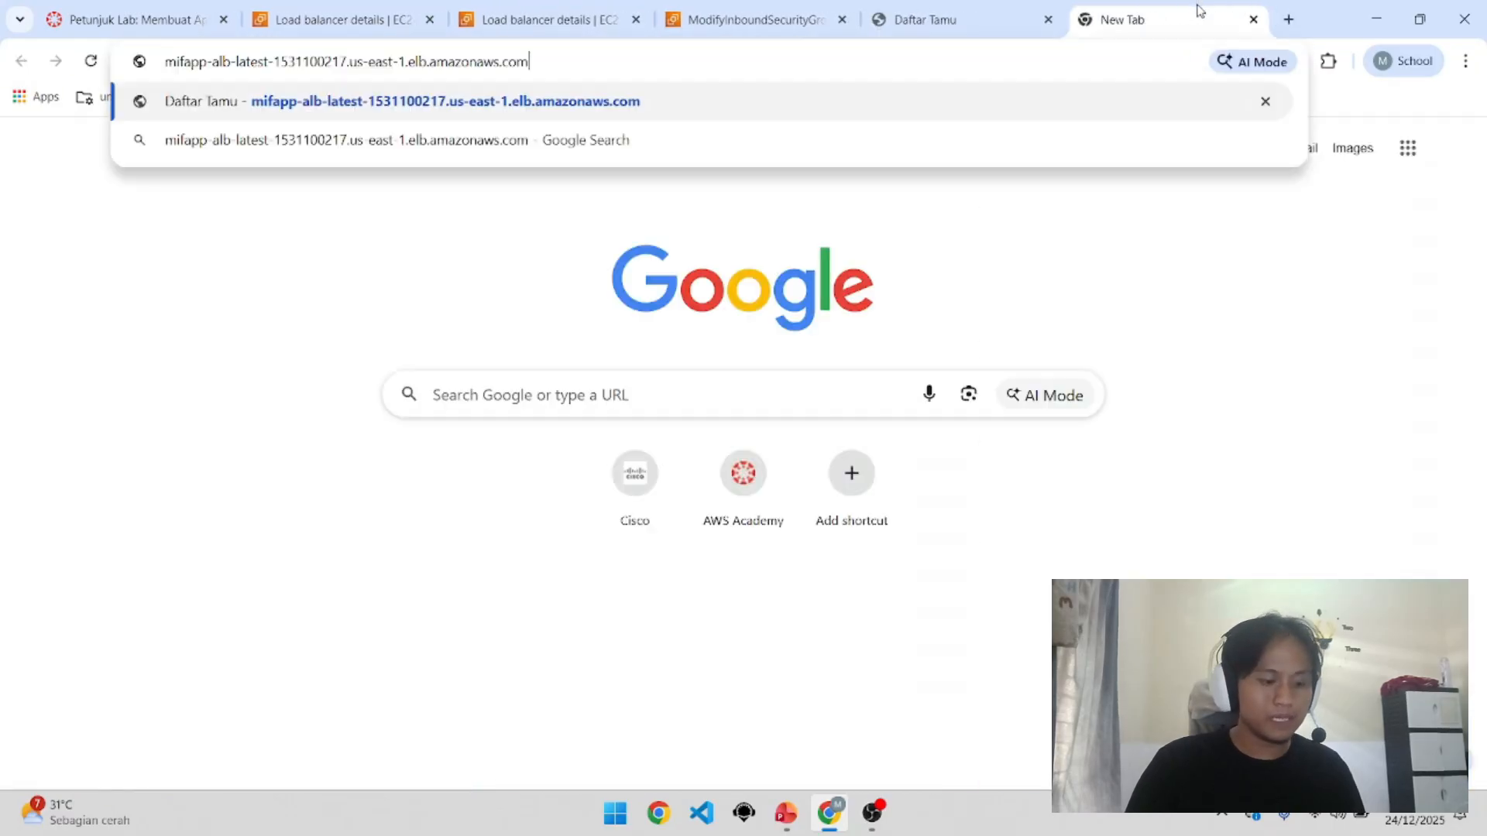
pyautogui.press('Return')
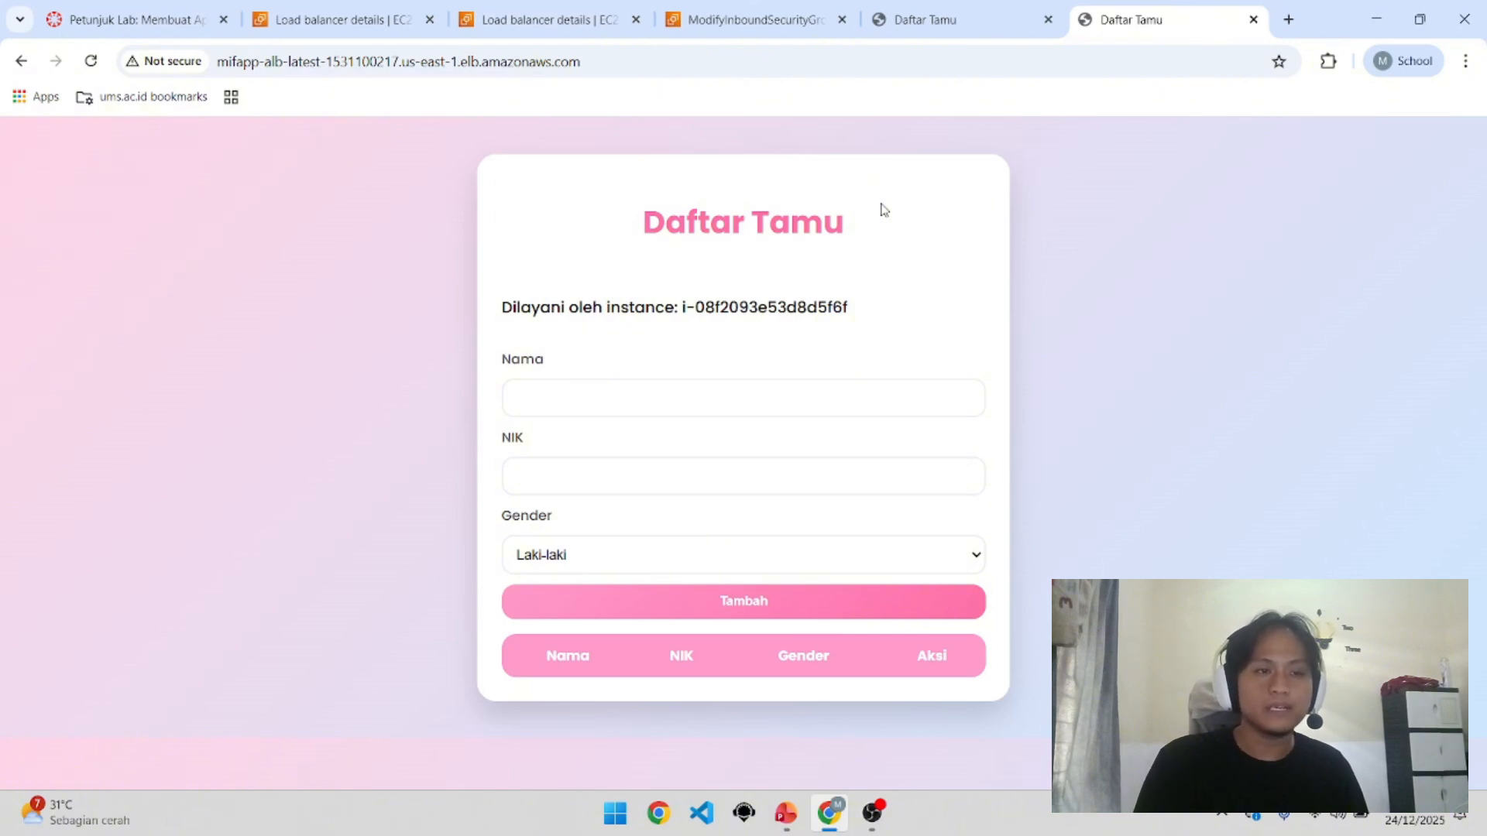
pyautogui.moveTo(636, 310); pyautogui.dragTo(677, 308)
pyautogui.click(834, 304)
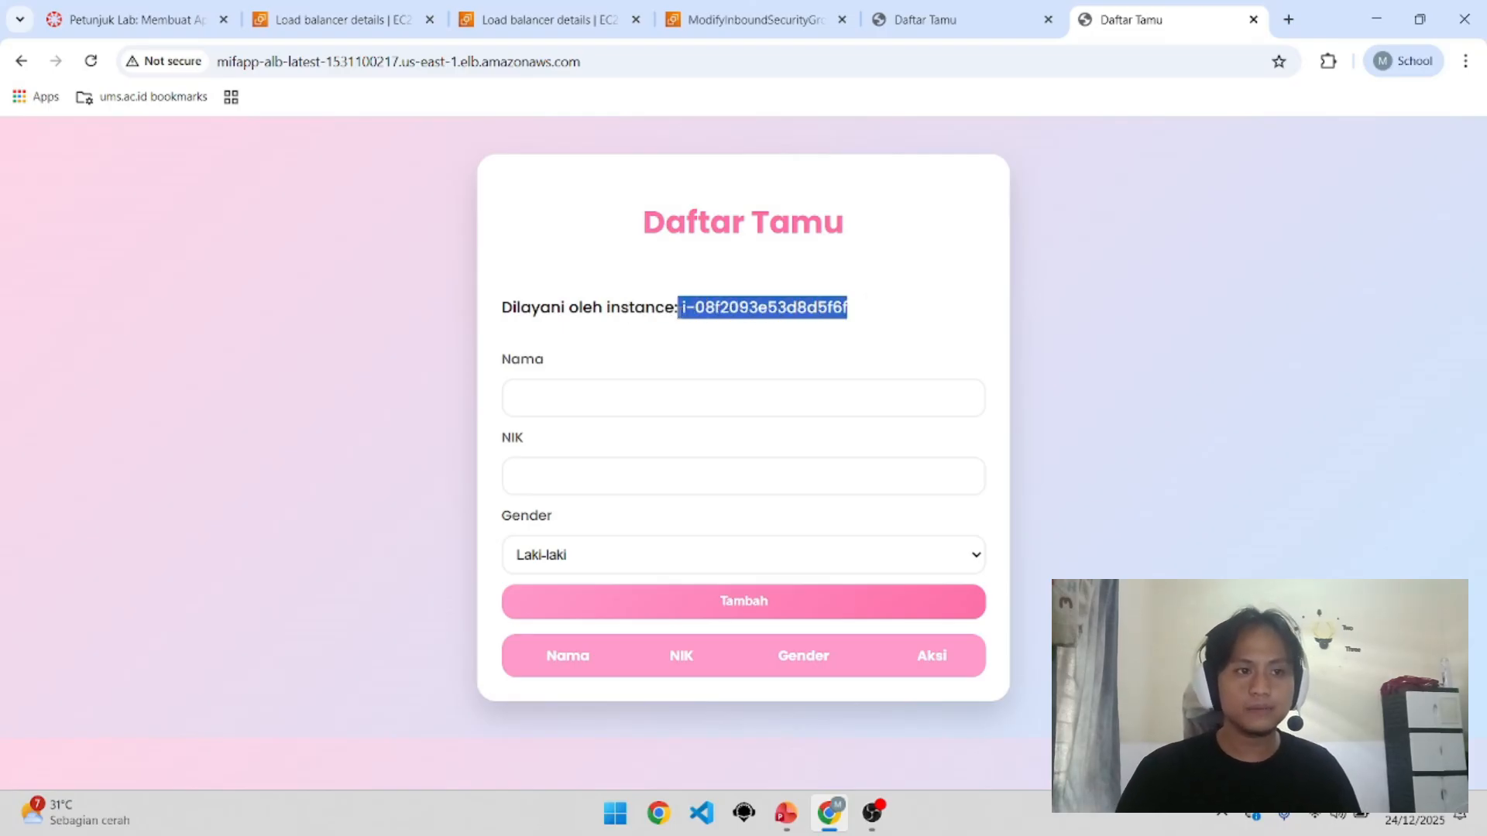
pyautogui.click(256, 203)
# Step: Reload past a 502 error until i-06294bda494158c56 serves, then return to the load balancer details
pyautogui.click(98, 65)
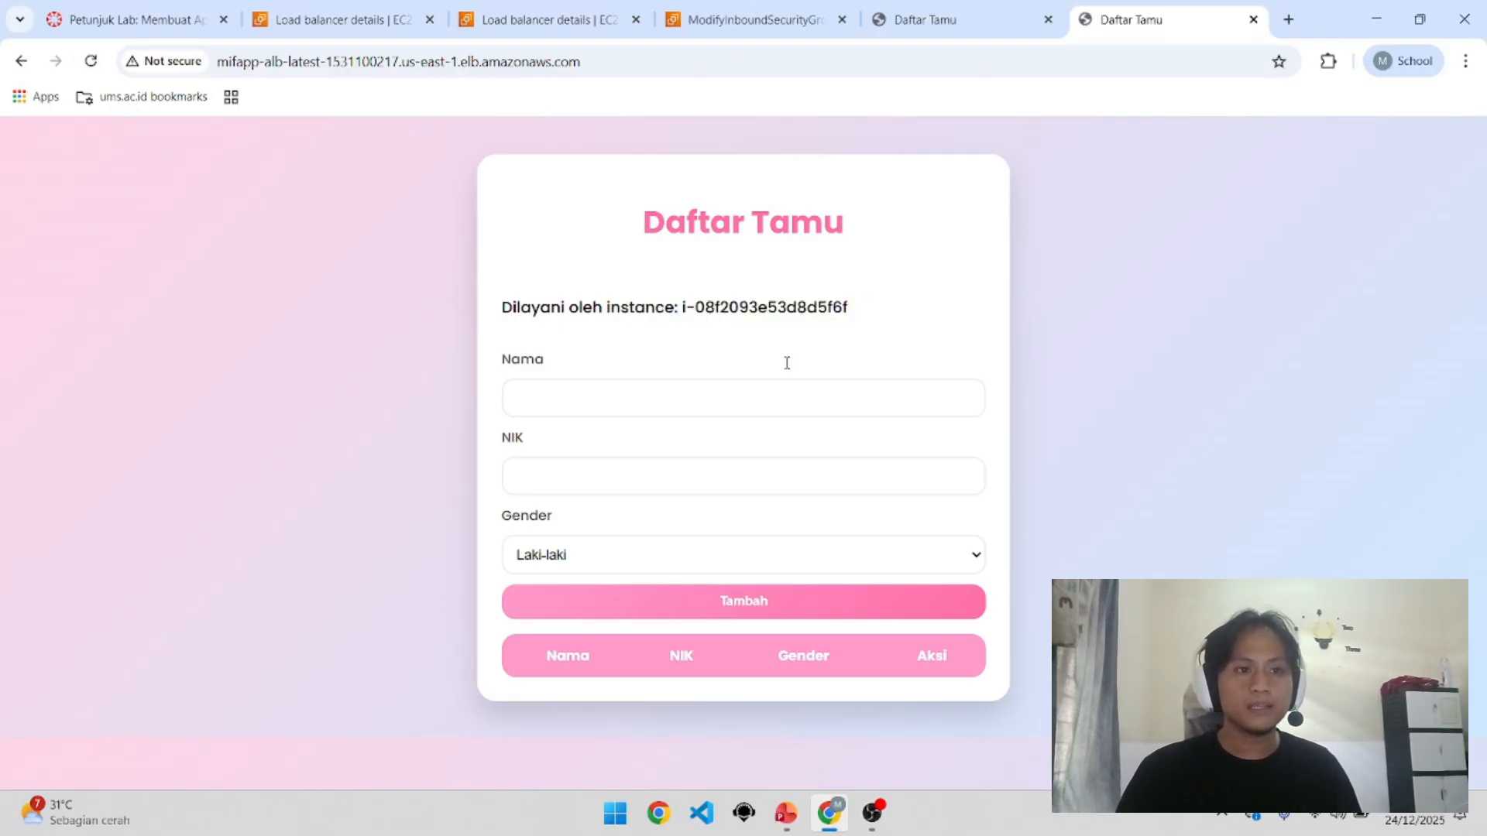
pyautogui.click(98, 65)
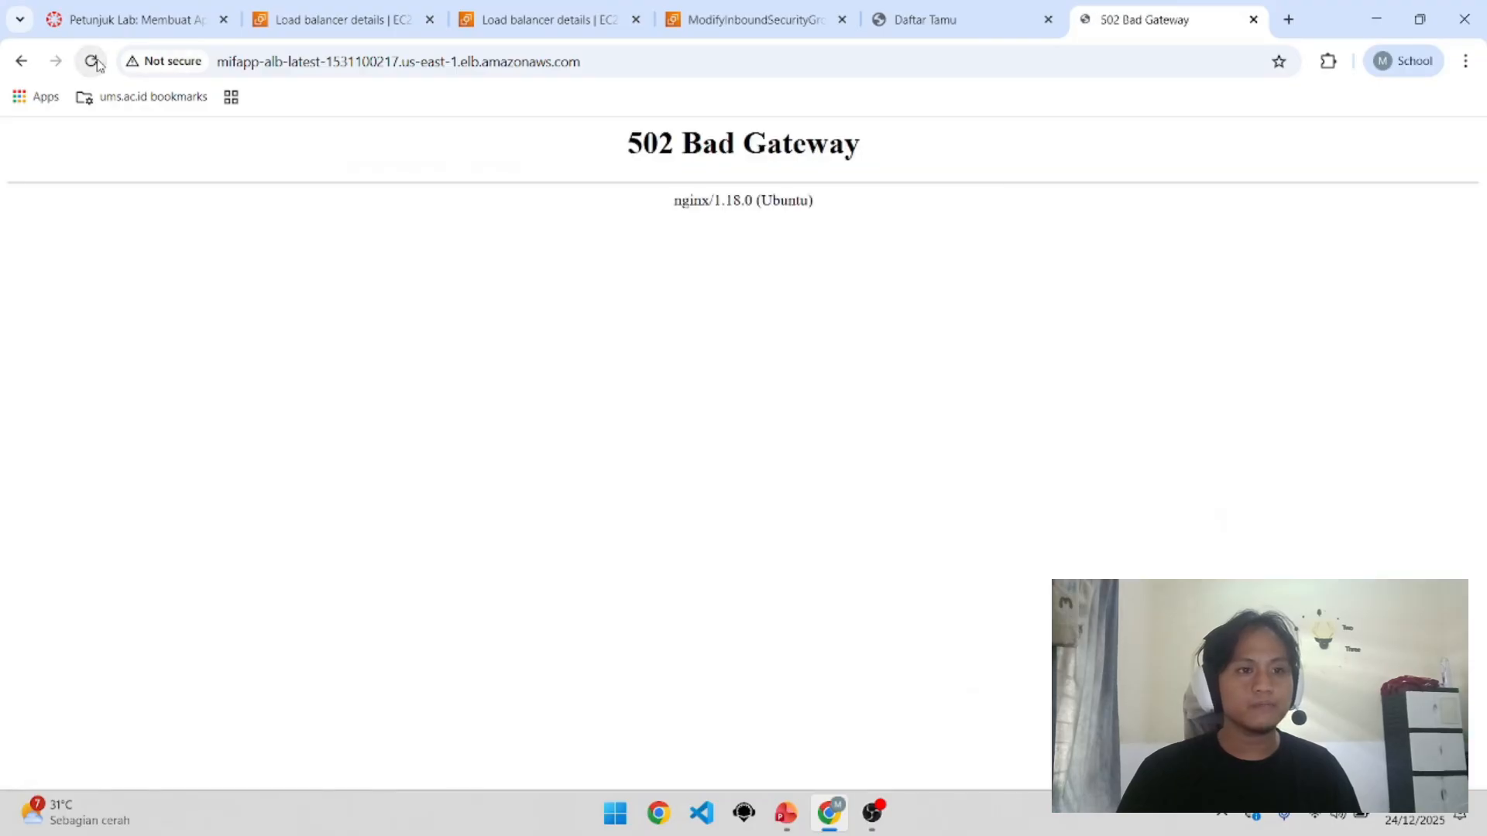
pyautogui.click(97, 65)
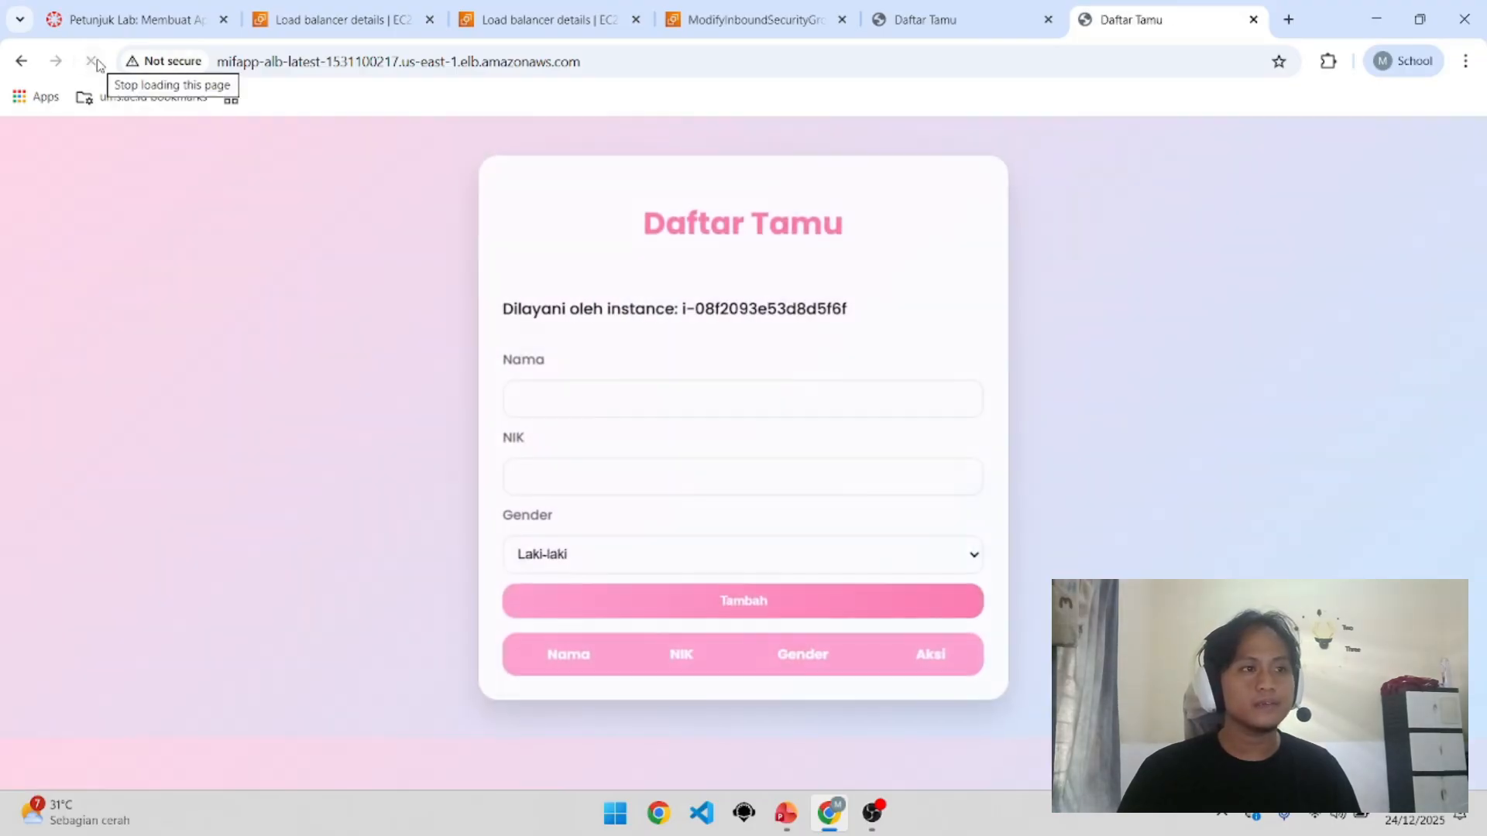
pyautogui.click(98, 65)
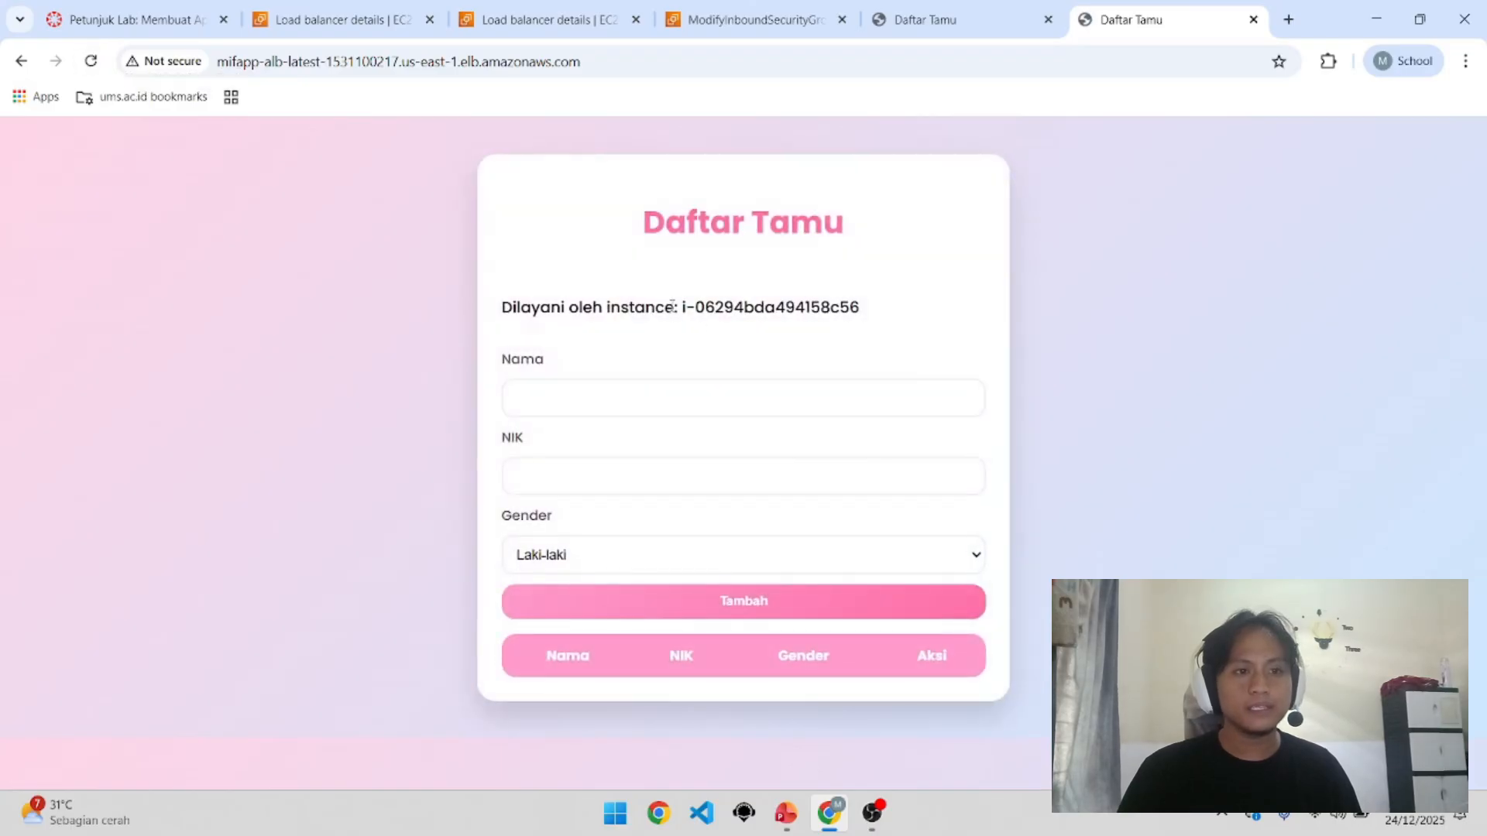
pyautogui.moveTo(673, 305); pyautogui.dragTo(857, 291)
pyautogui.click(868, 310)
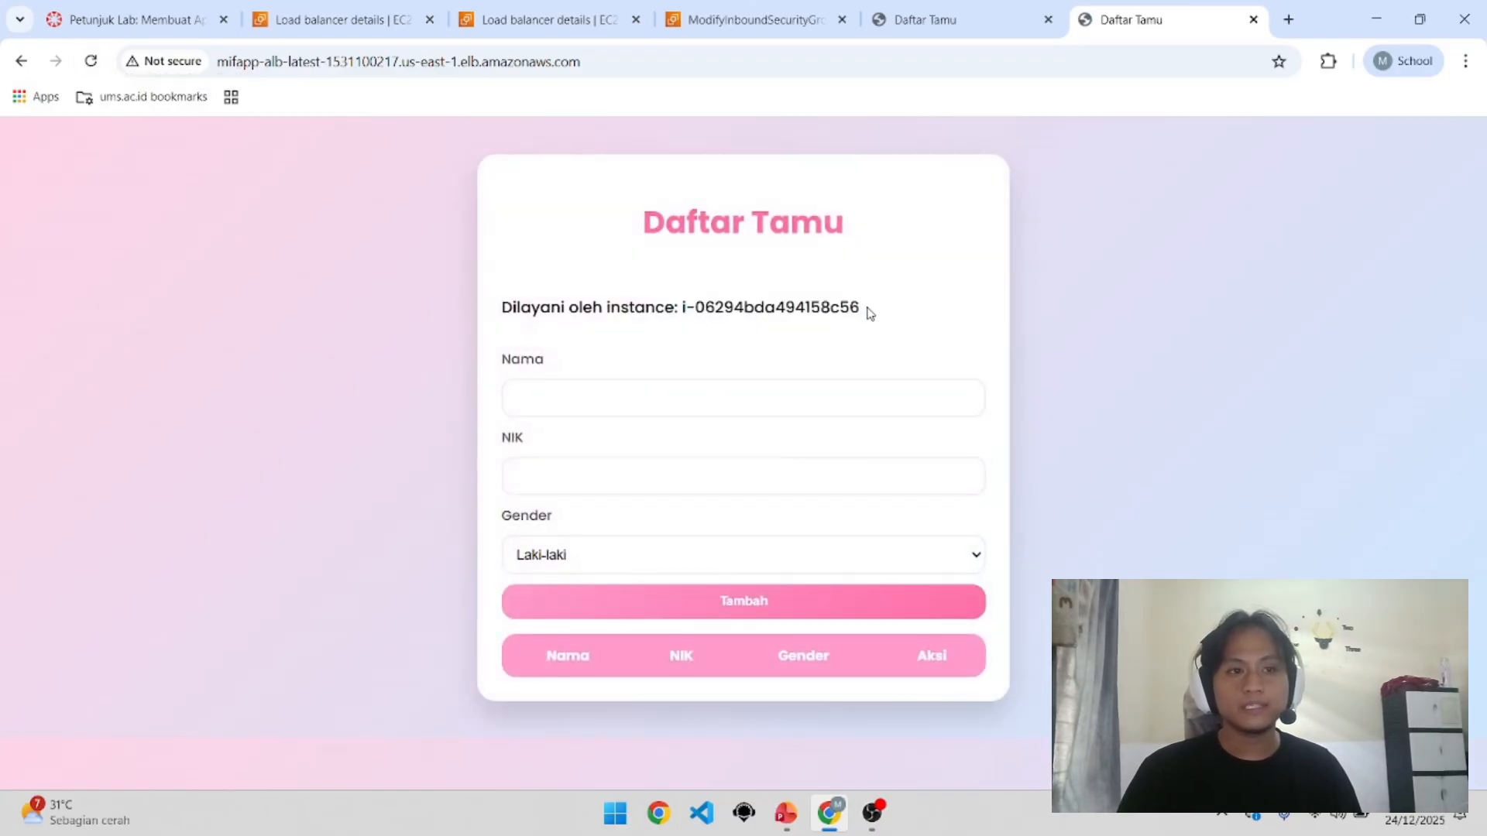
pyautogui.click(755, 15)
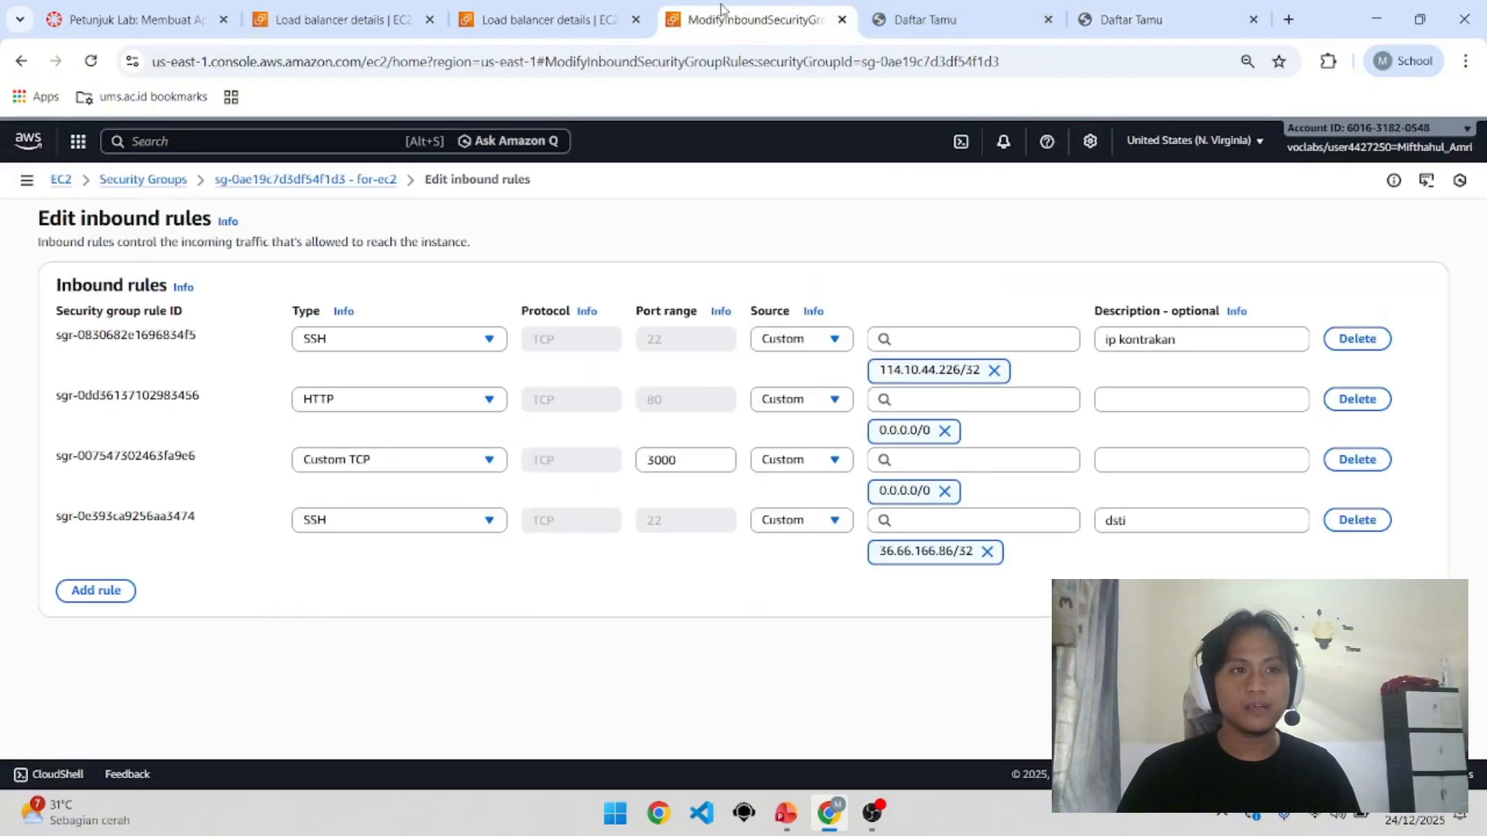
pyautogui.click(620, 7)
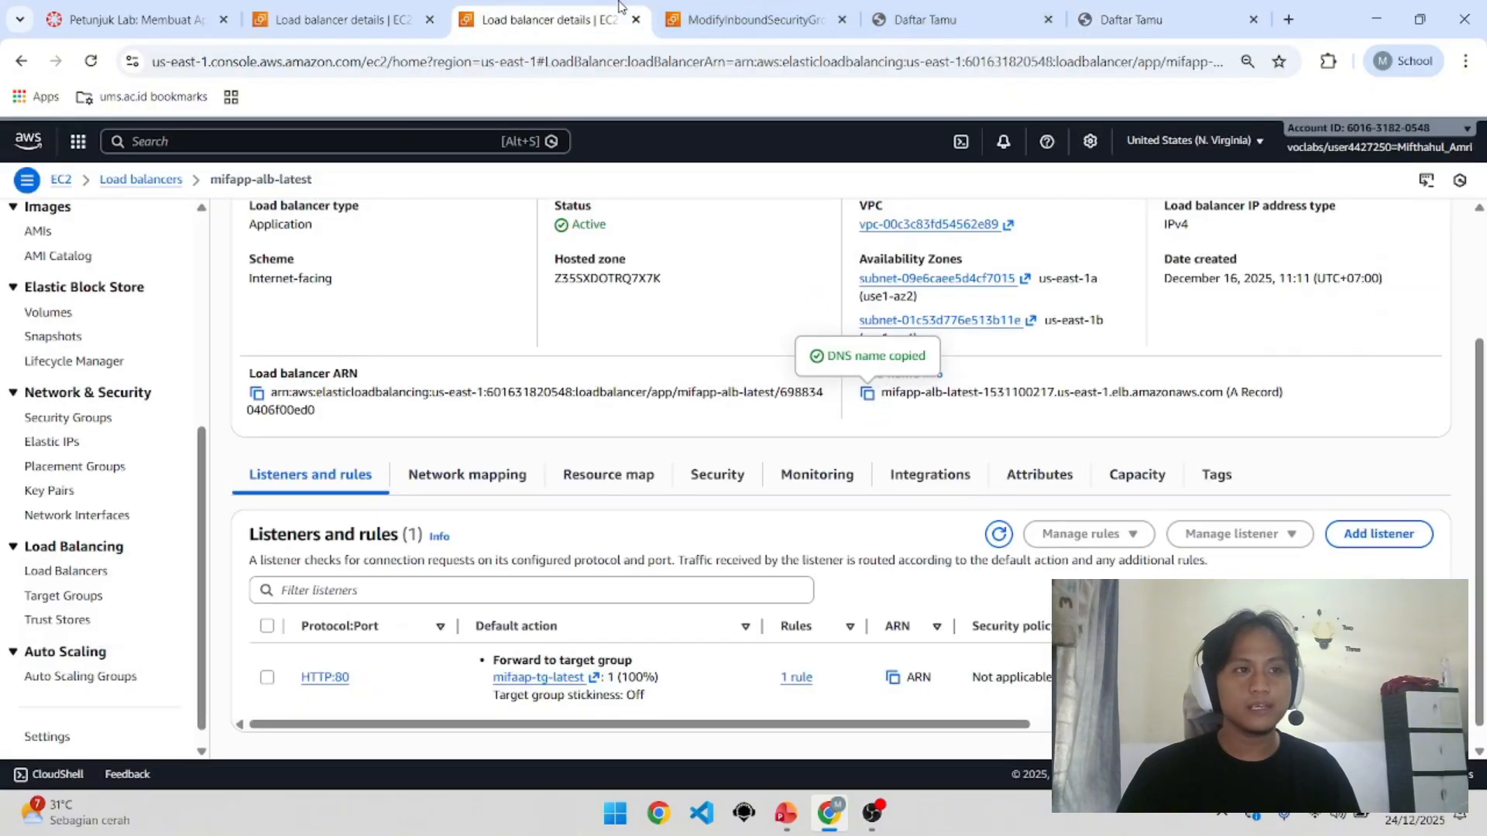
# Step: Compare the mifapp-ec2 instance ID in the EC2 instances list with Daftar Tamu's serving instance
pyautogui.click(391, 11)
pyautogui.click(527, 7)
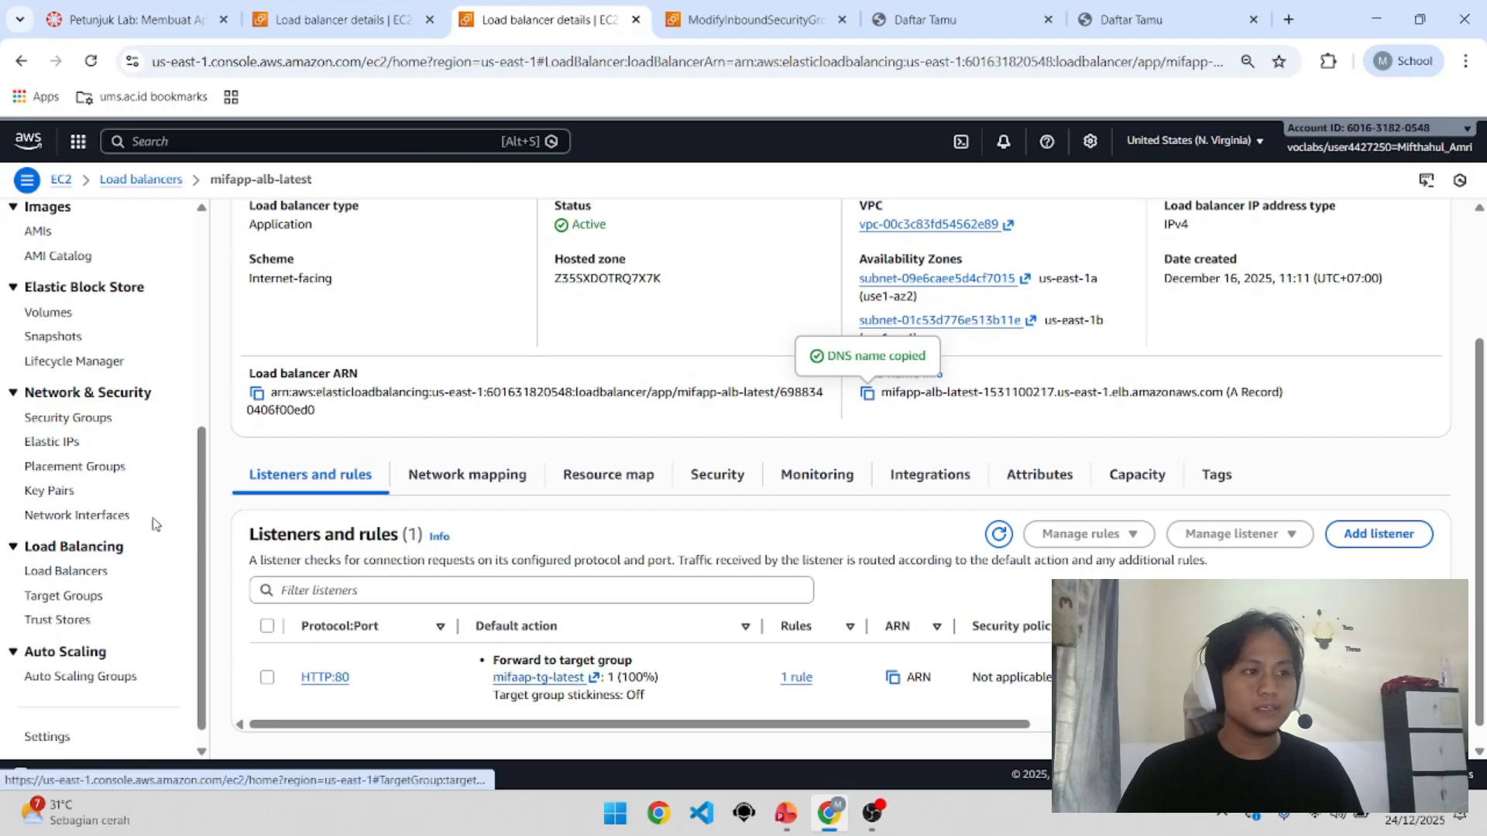
pyautogui.click(50, 270)
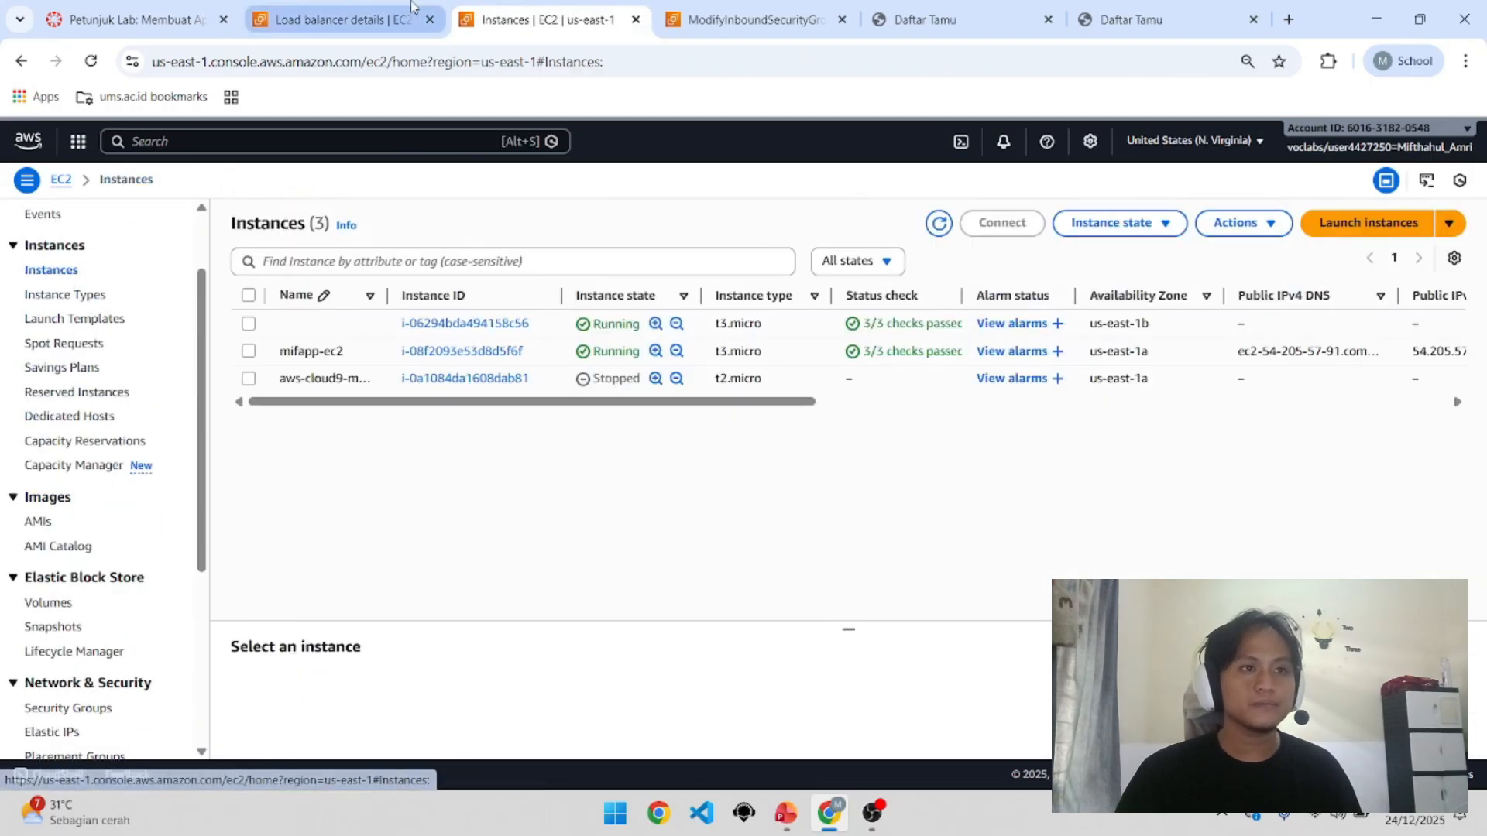
pyautogui.moveTo(571, 9); pyautogui.dragTo(964, 8)
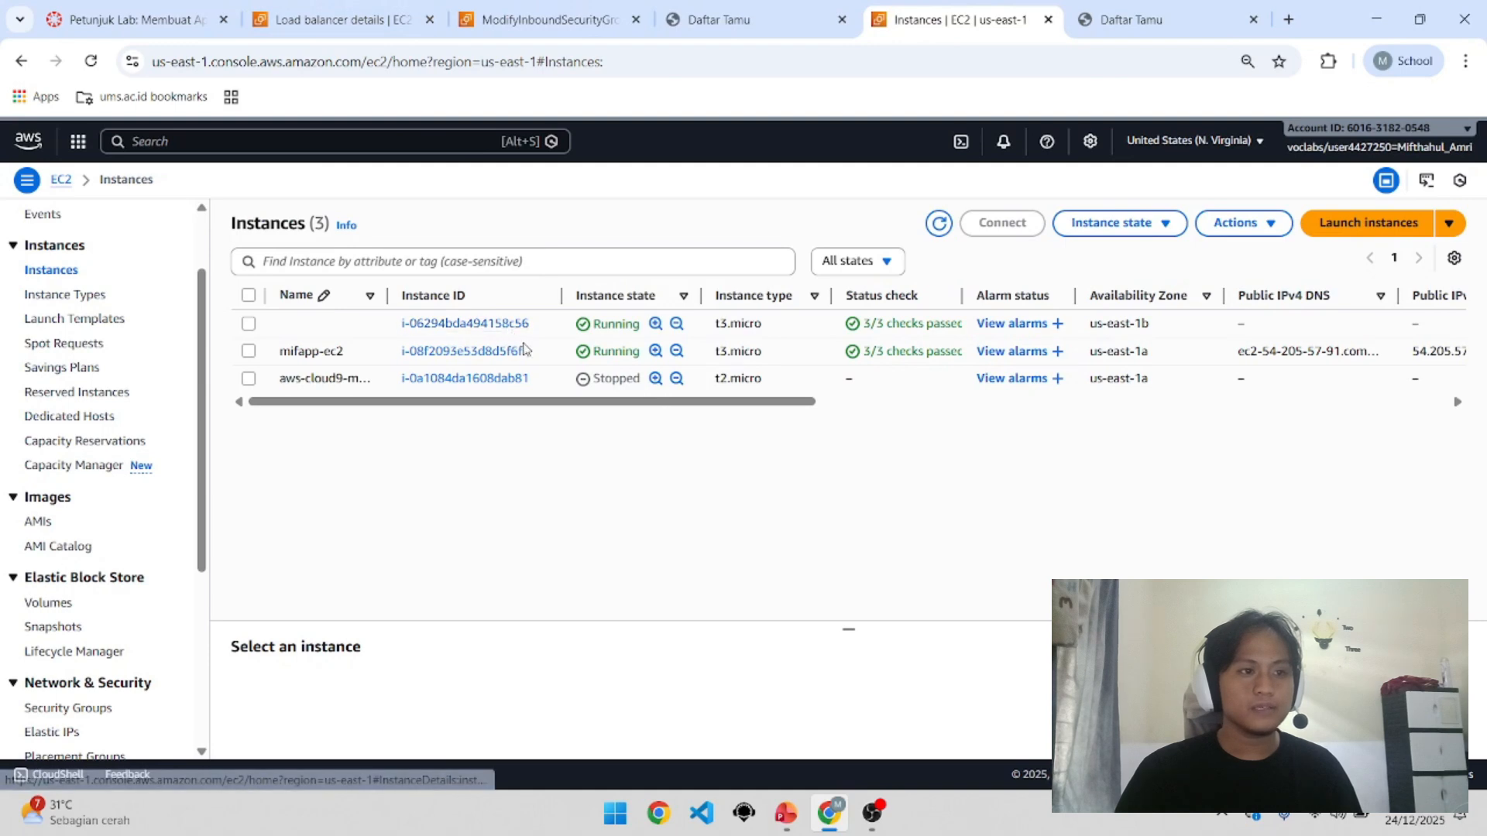
pyautogui.moveTo(528, 357); pyautogui.dragTo(516, 352)
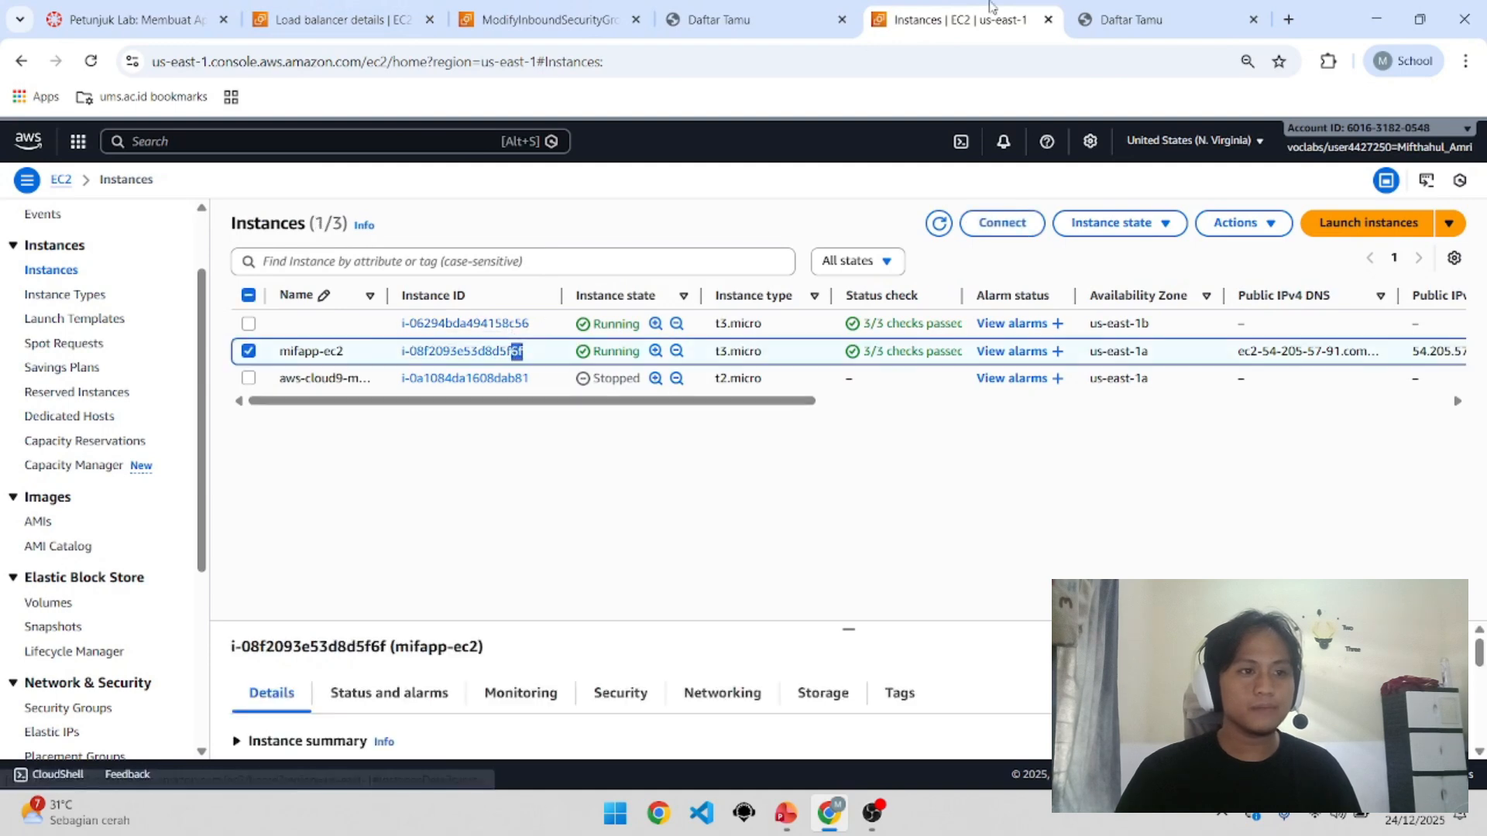
pyautogui.click(1087, 7)
pyautogui.moveTo(837, 310); pyautogui.dragTo(865, 310)
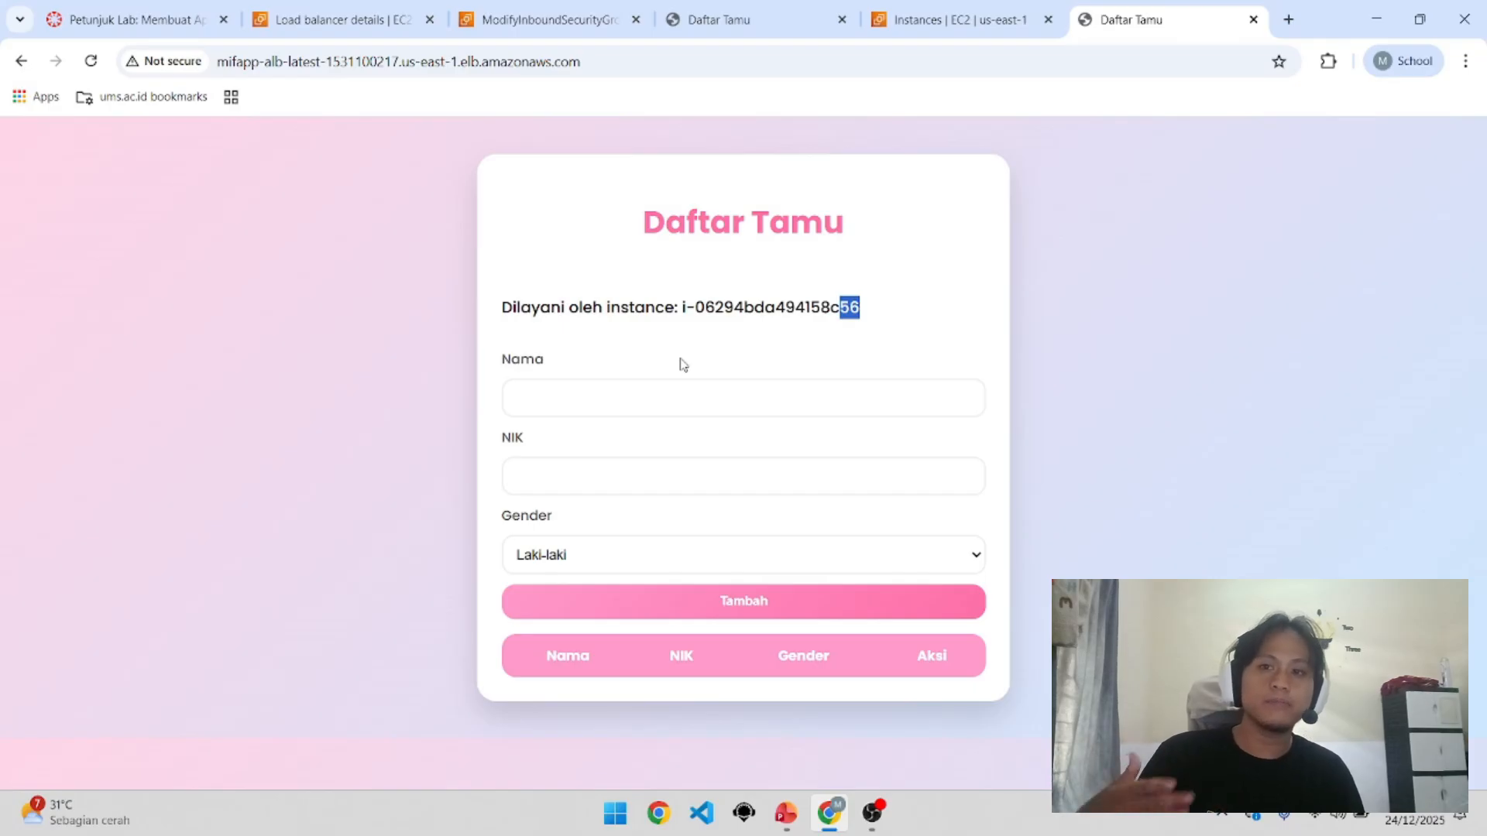
# Step: Re-request the load balancer address repeatedly, watching 'Dilayani oleh instance' switch between both instance IDs
pyautogui.click(92, 62)
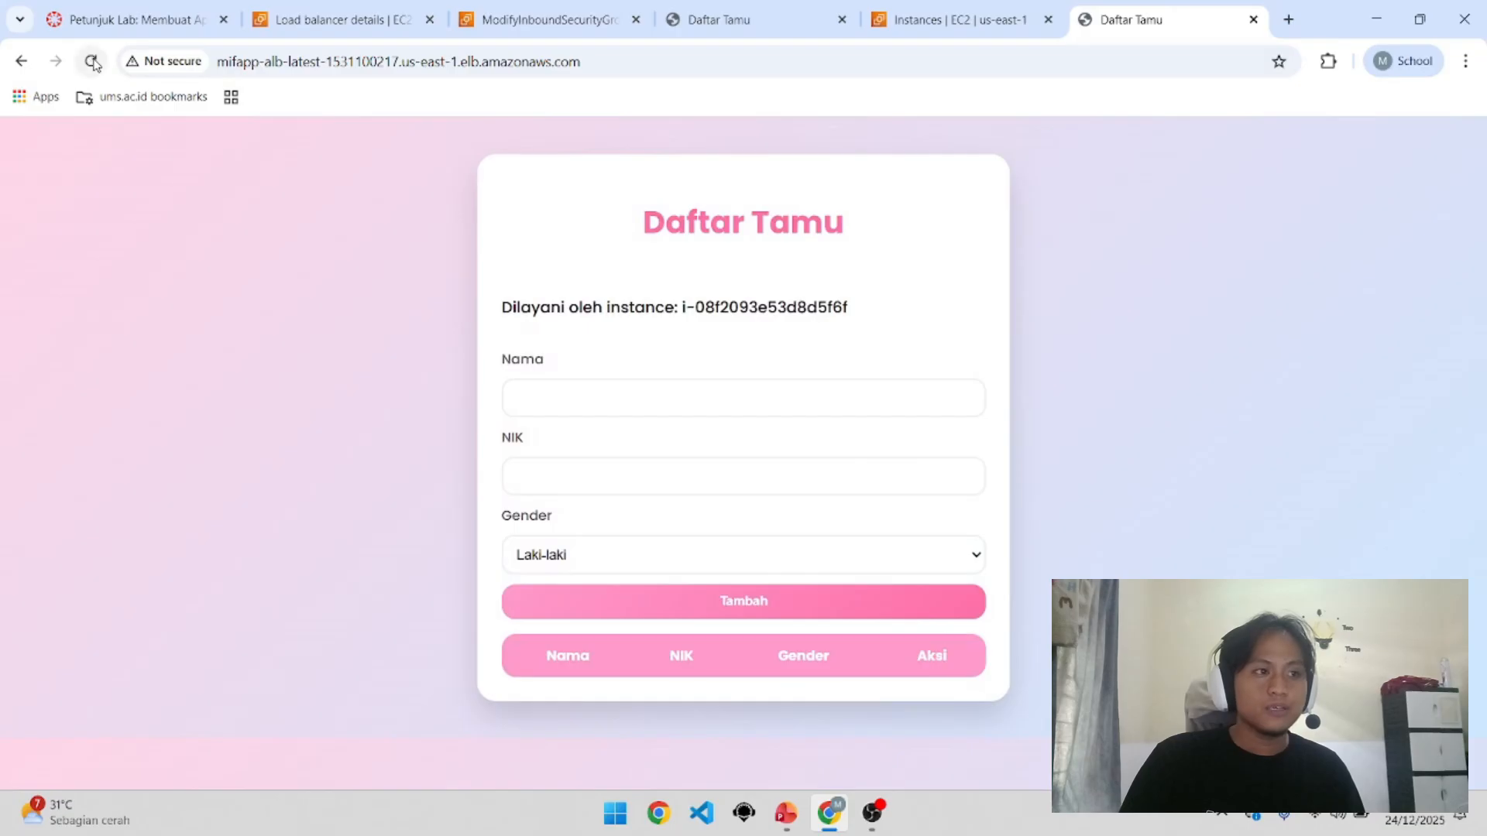
pyautogui.click(92, 62)
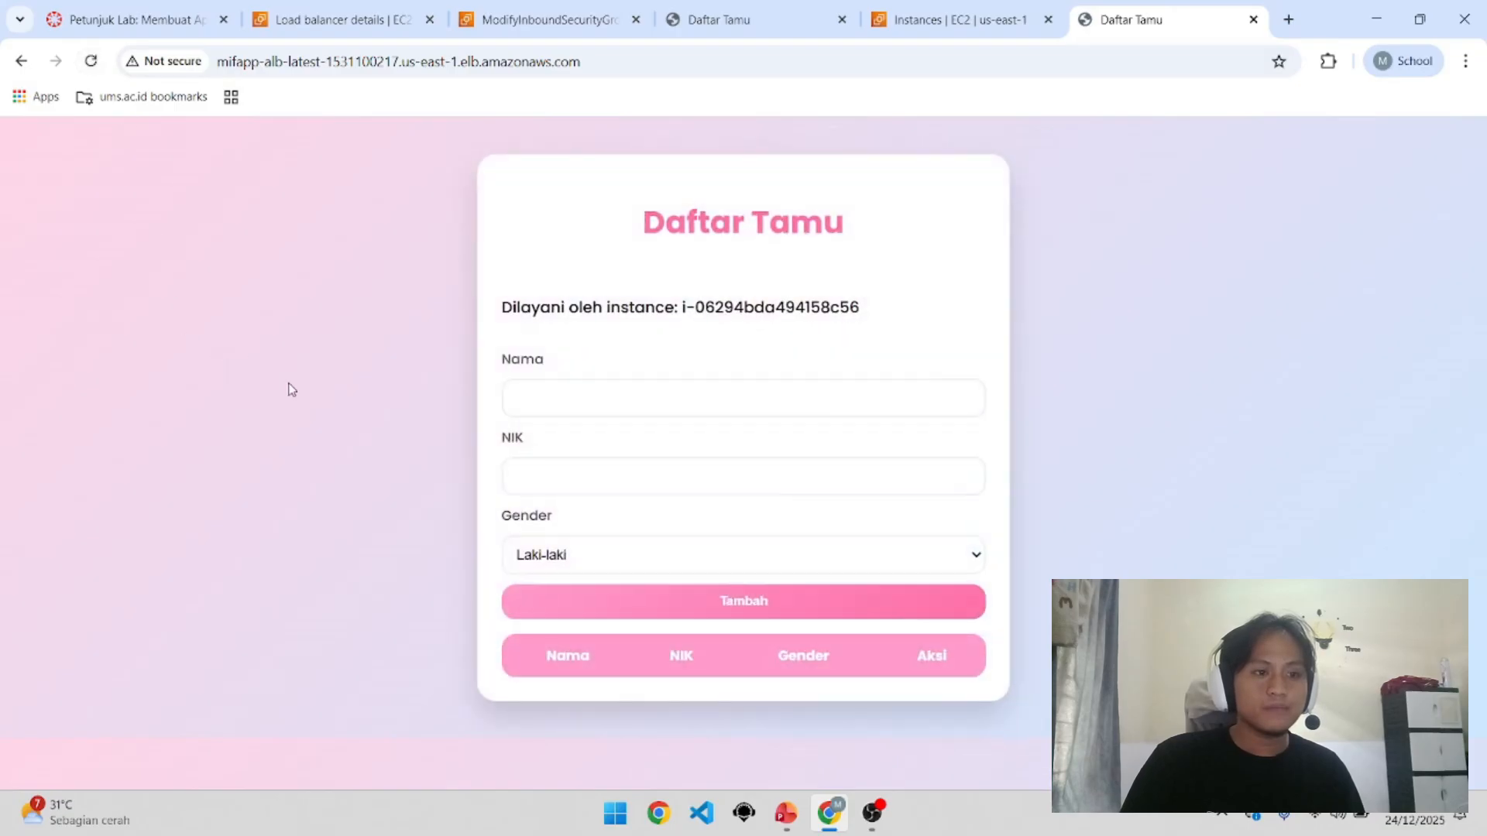
pyautogui.click(500, 63)
pyautogui.press('Return')
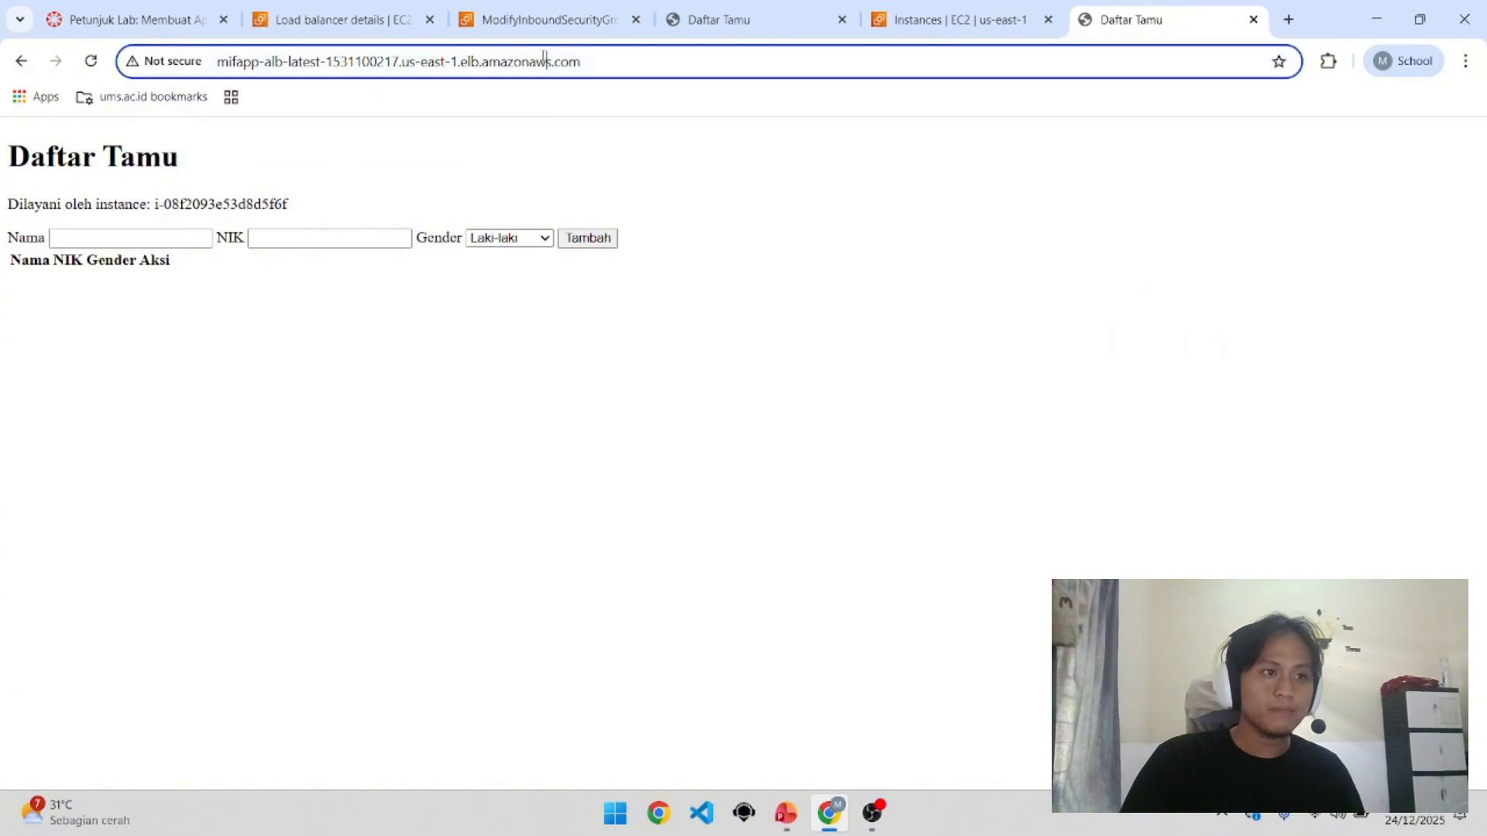
pyautogui.click(542, 61)
pyautogui.press('Return')
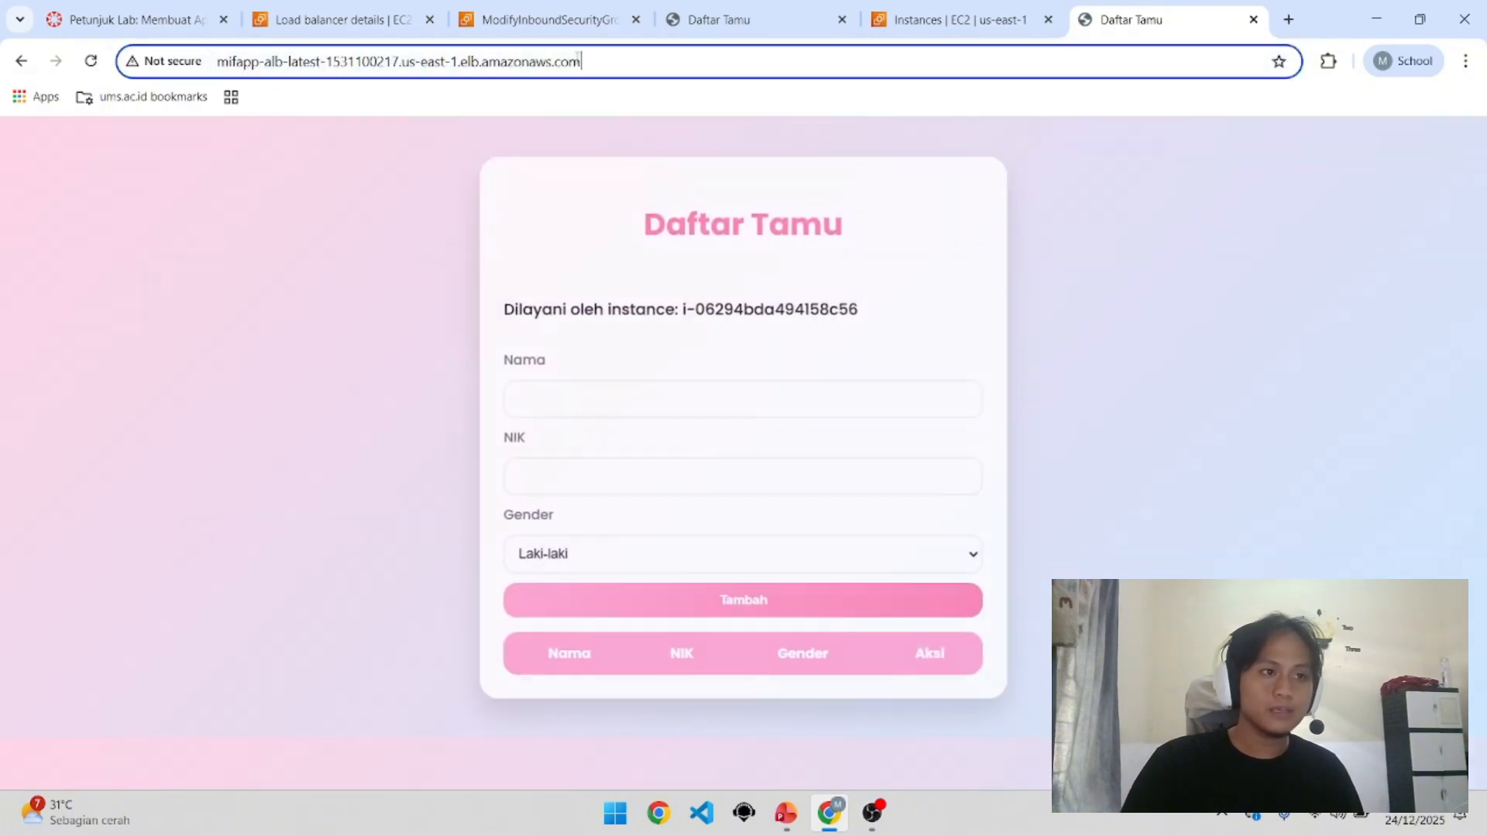
pyautogui.click(577, 59)
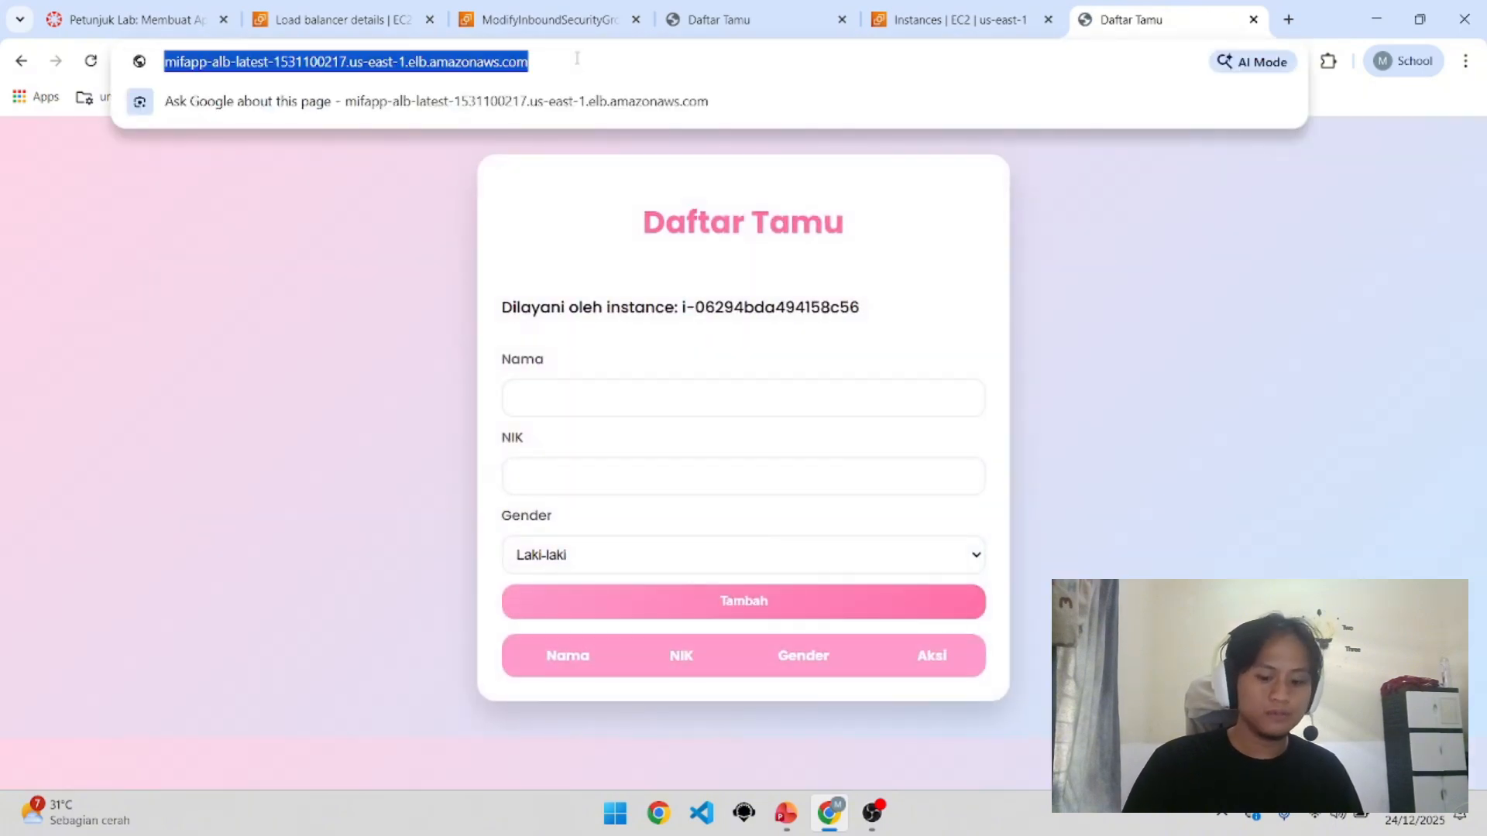
pyautogui.press('Return')
pyautogui.click(625, 63)
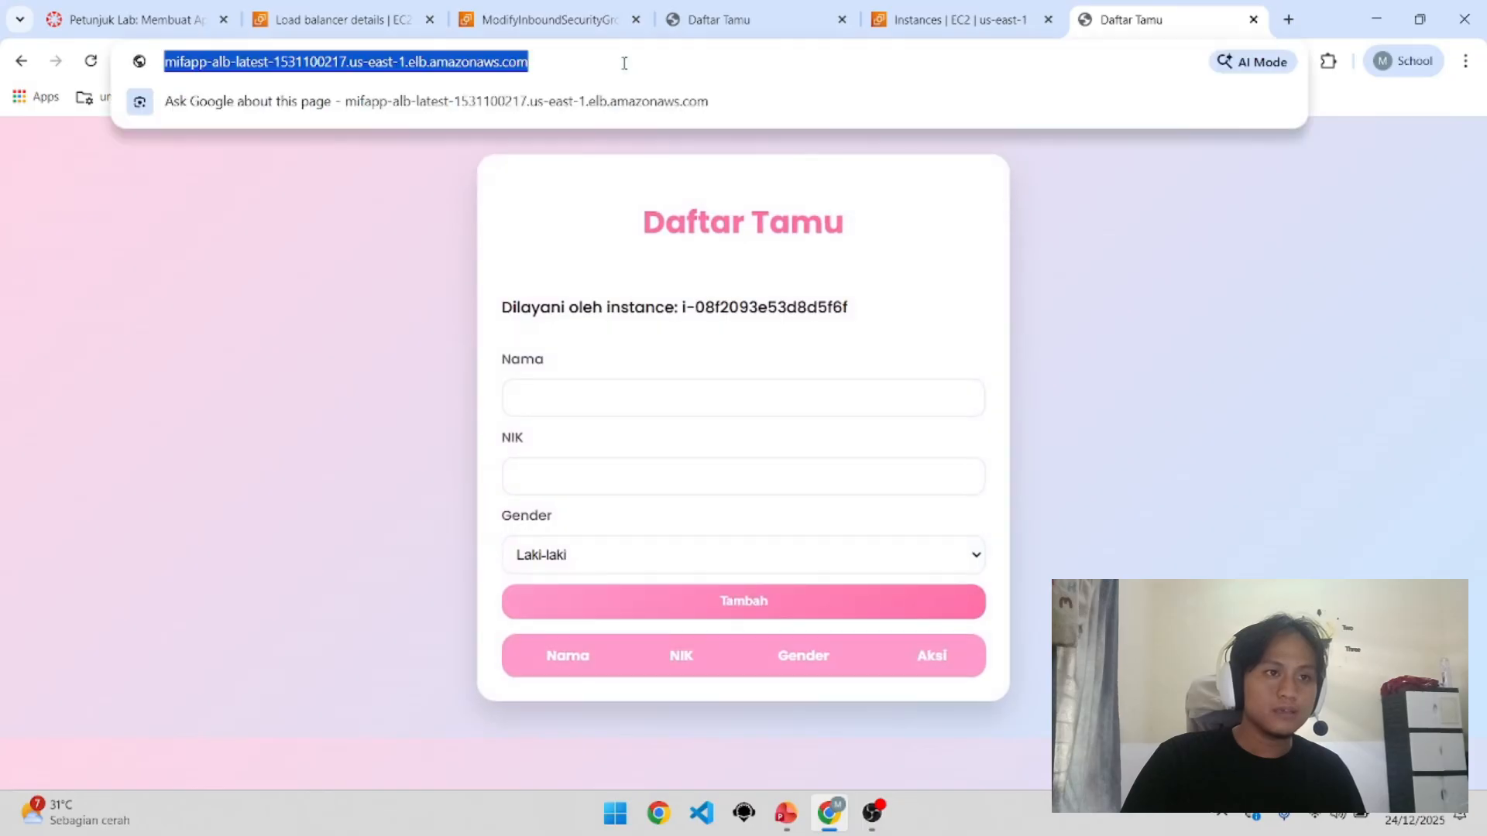
pyautogui.press('Return')
pyautogui.click(624, 63)
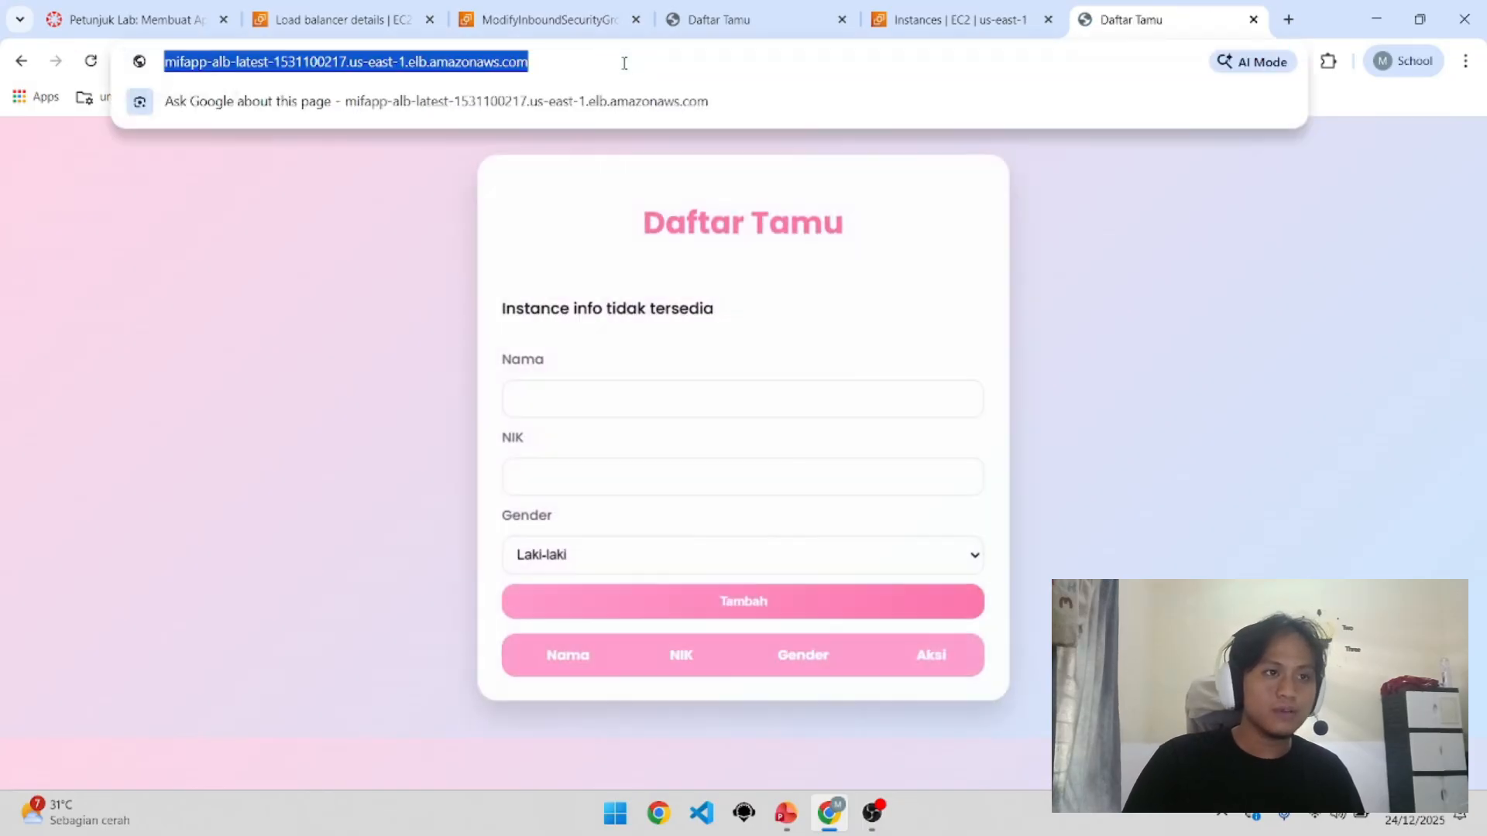
pyautogui.press('Return')
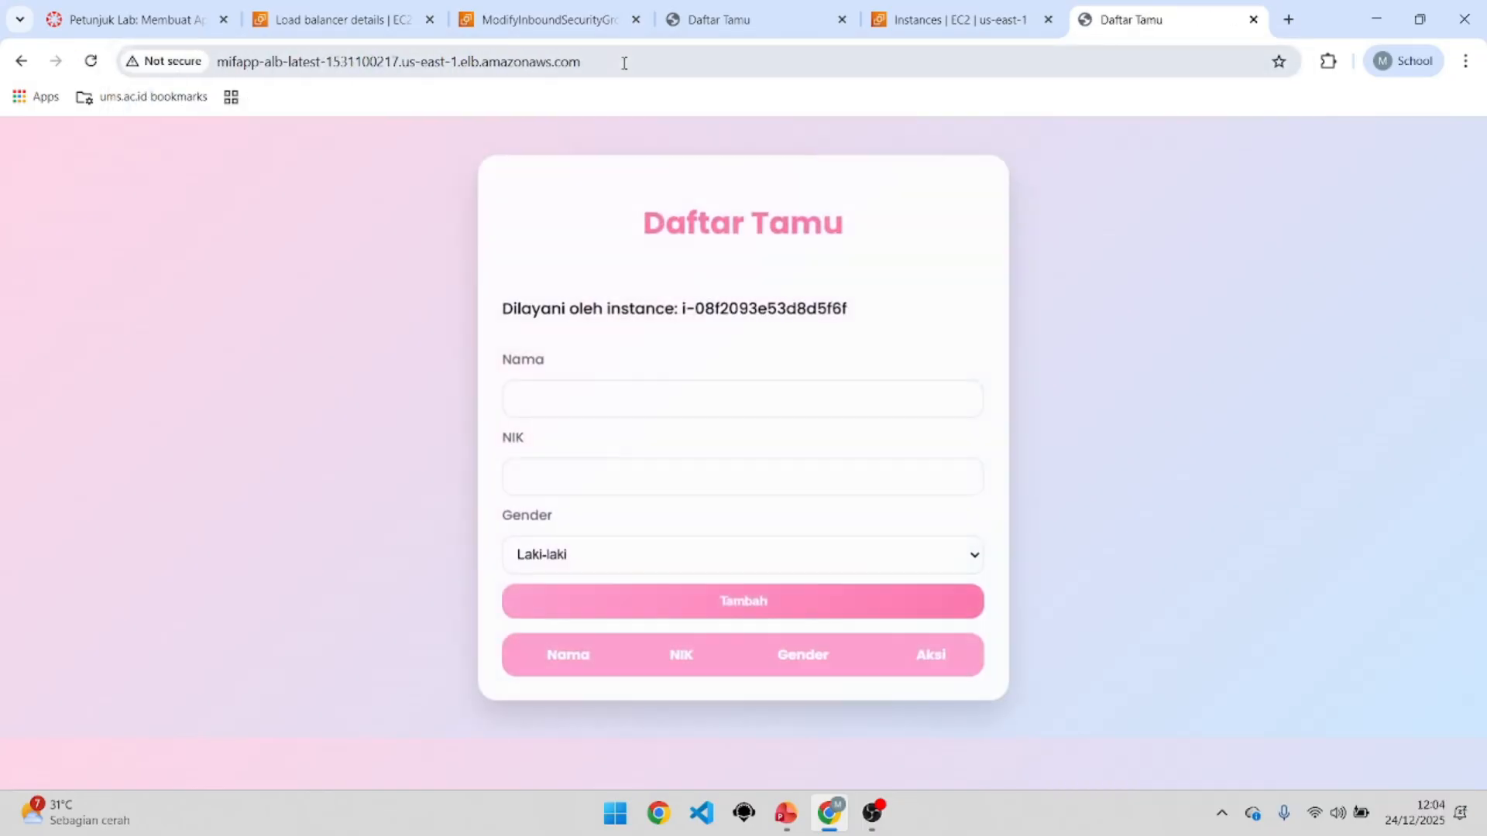
pyautogui.click(90, 61)
pyautogui.scroll(-1, 325, 404)
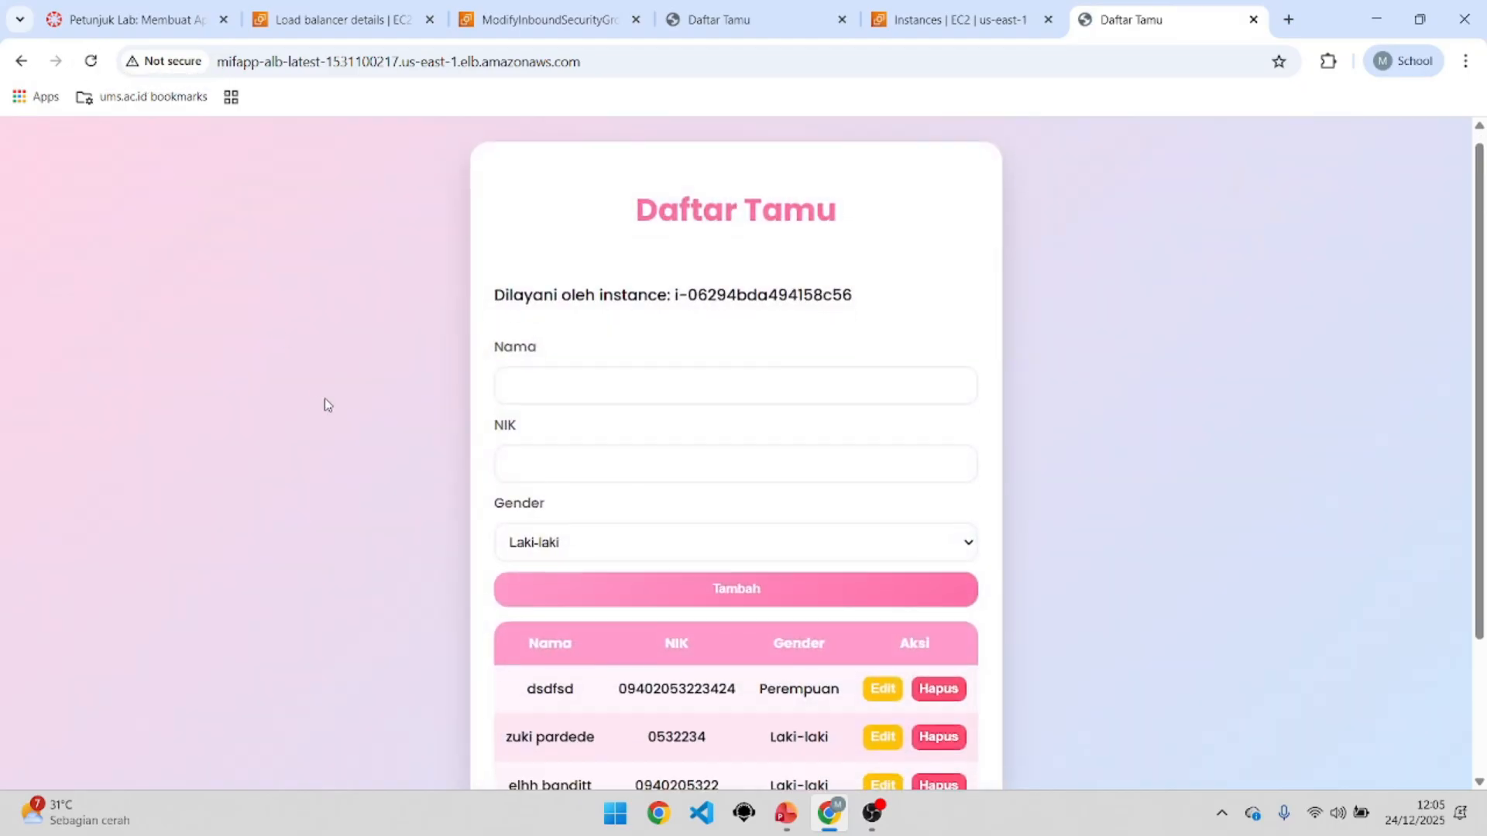
pyautogui.scroll(-2, 328, 407)
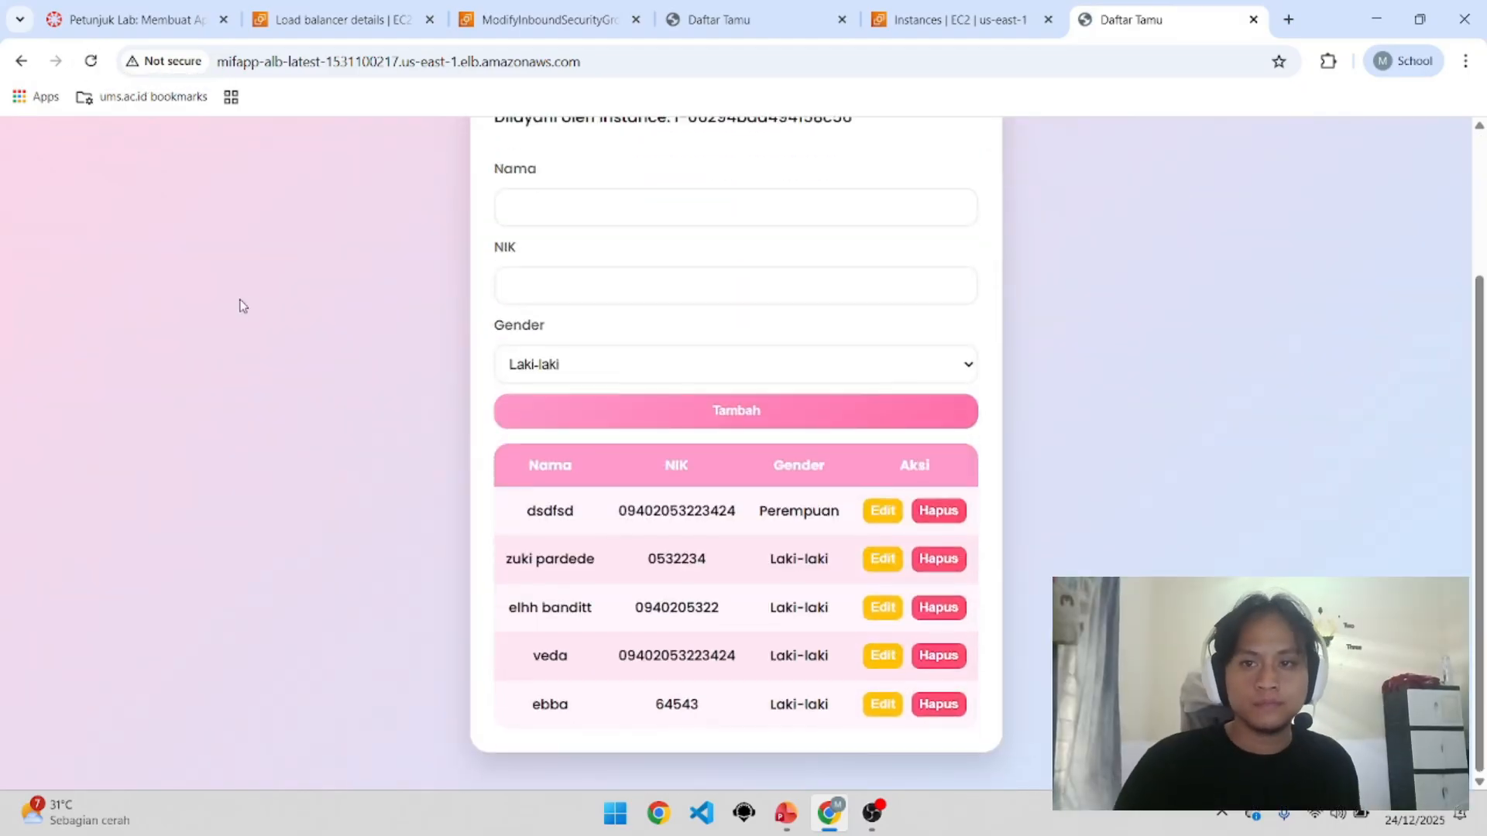
pyautogui.scroll(3, 907, 461)
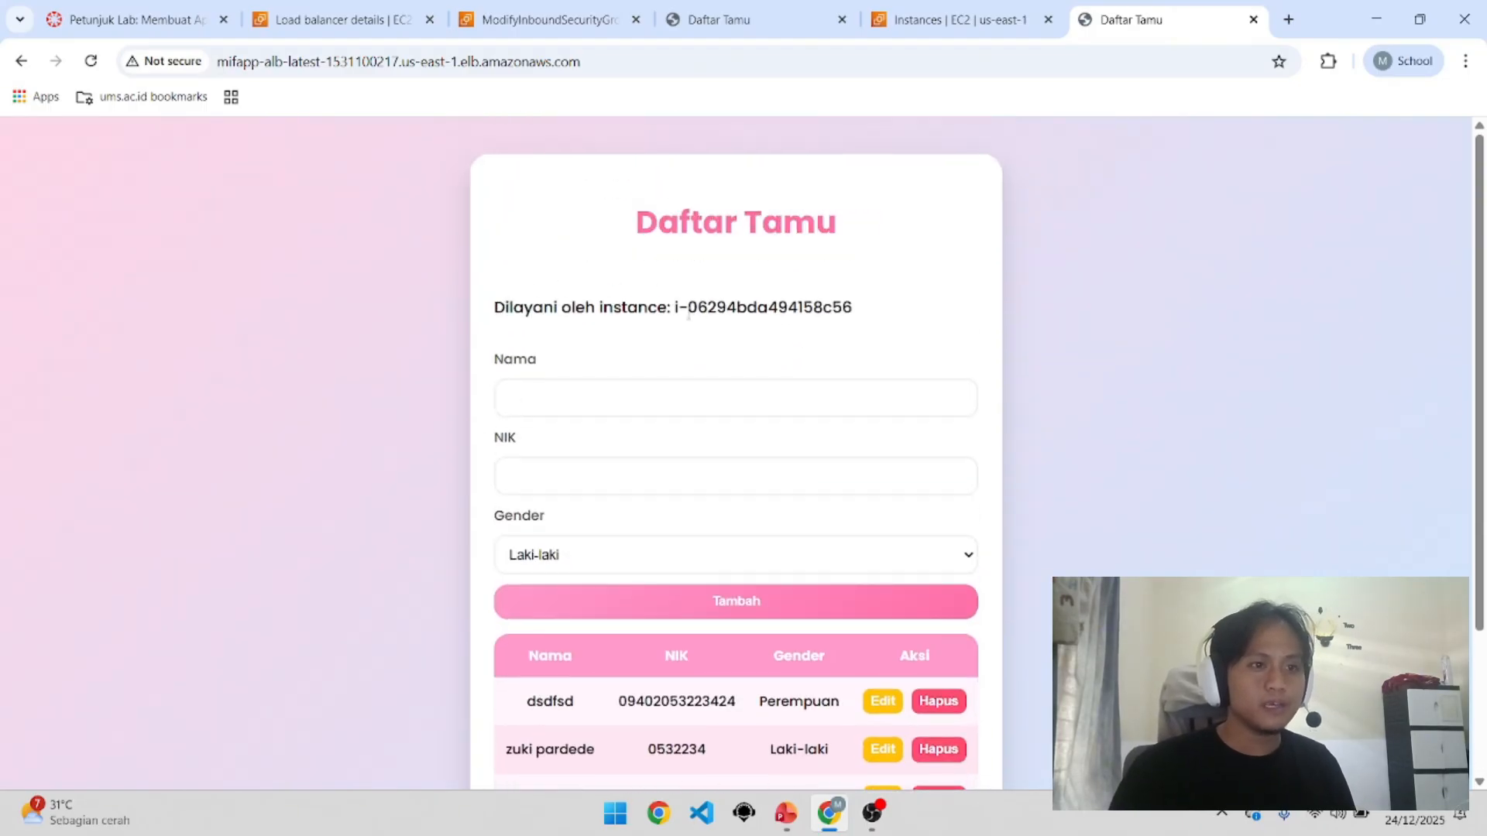
pyautogui.moveTo(687, 308)
pyautogui.mouseDown()
pyautogui.moveTo(866, 306)
pyautogui.moveTo(675, 310)
pyautogui.mouseUp()
pyautogui.click(866, 312)
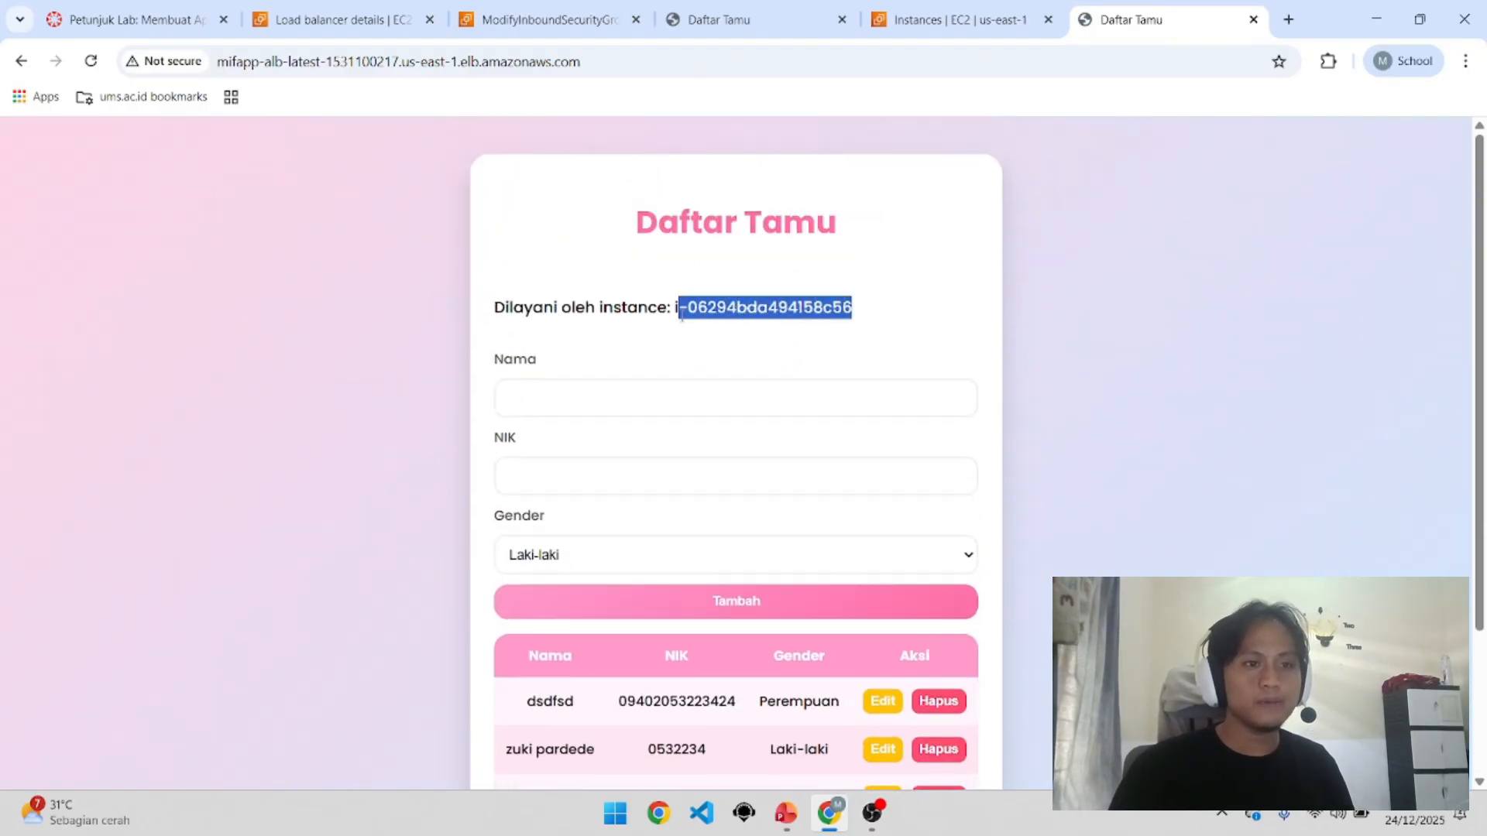
pyautogui.click(683, 316)
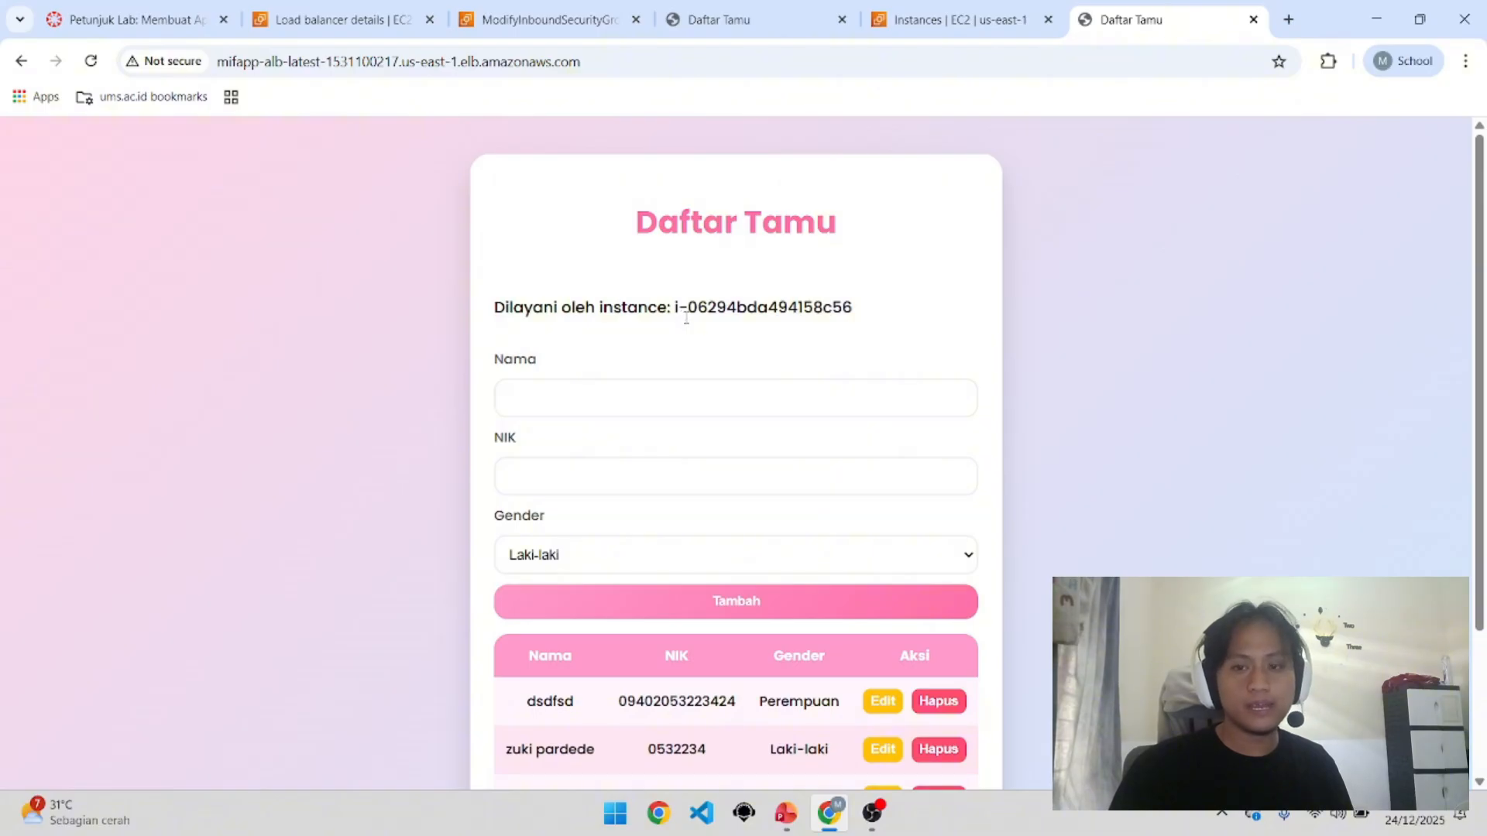
pyautogui.scroll(-1, 686, 318)
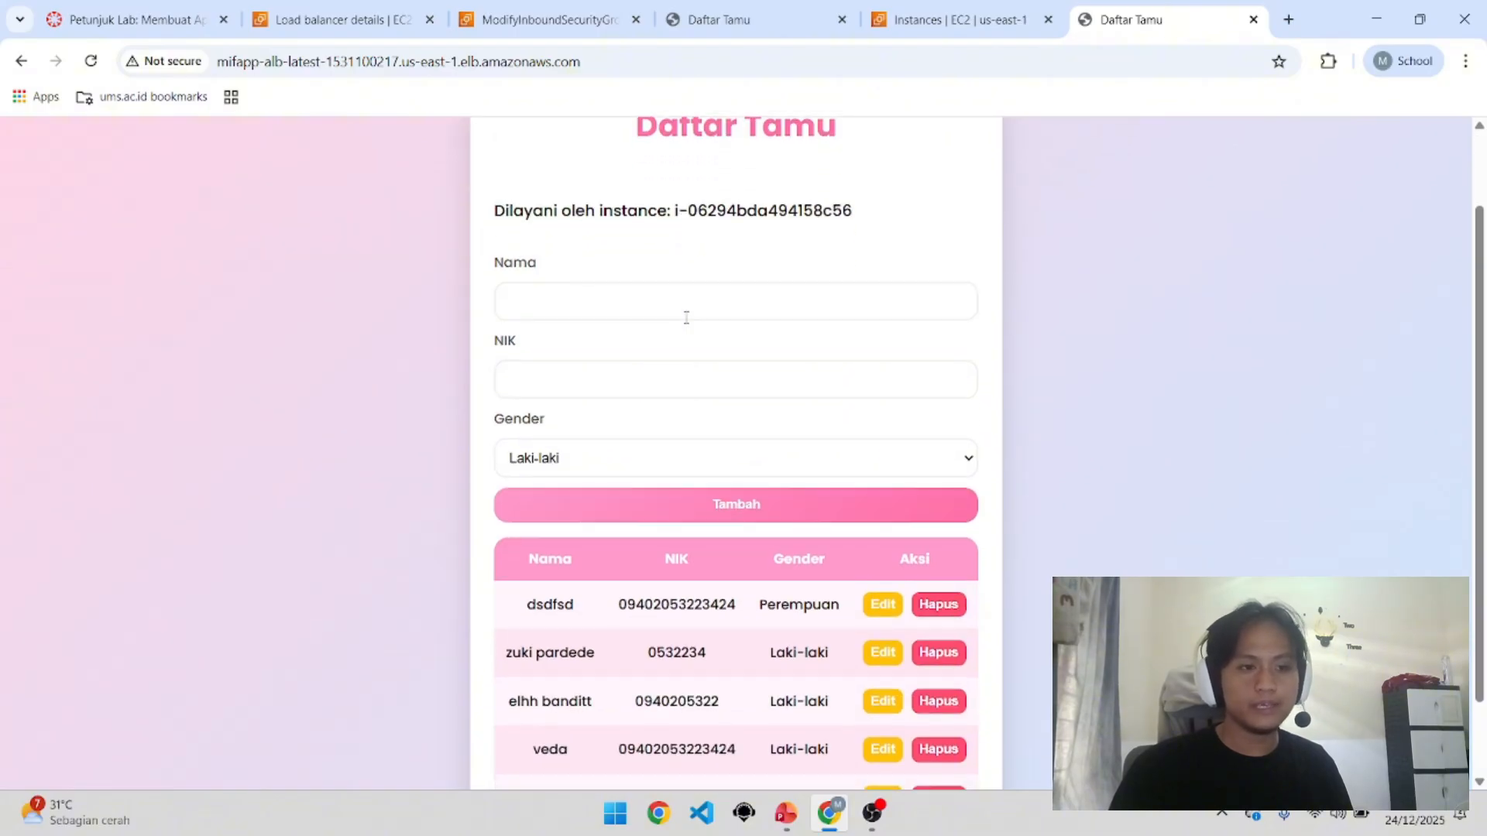
pyautogui.click(403, 7)
pyautogui.click(585, 9)
pyautogui.click(404, 8)
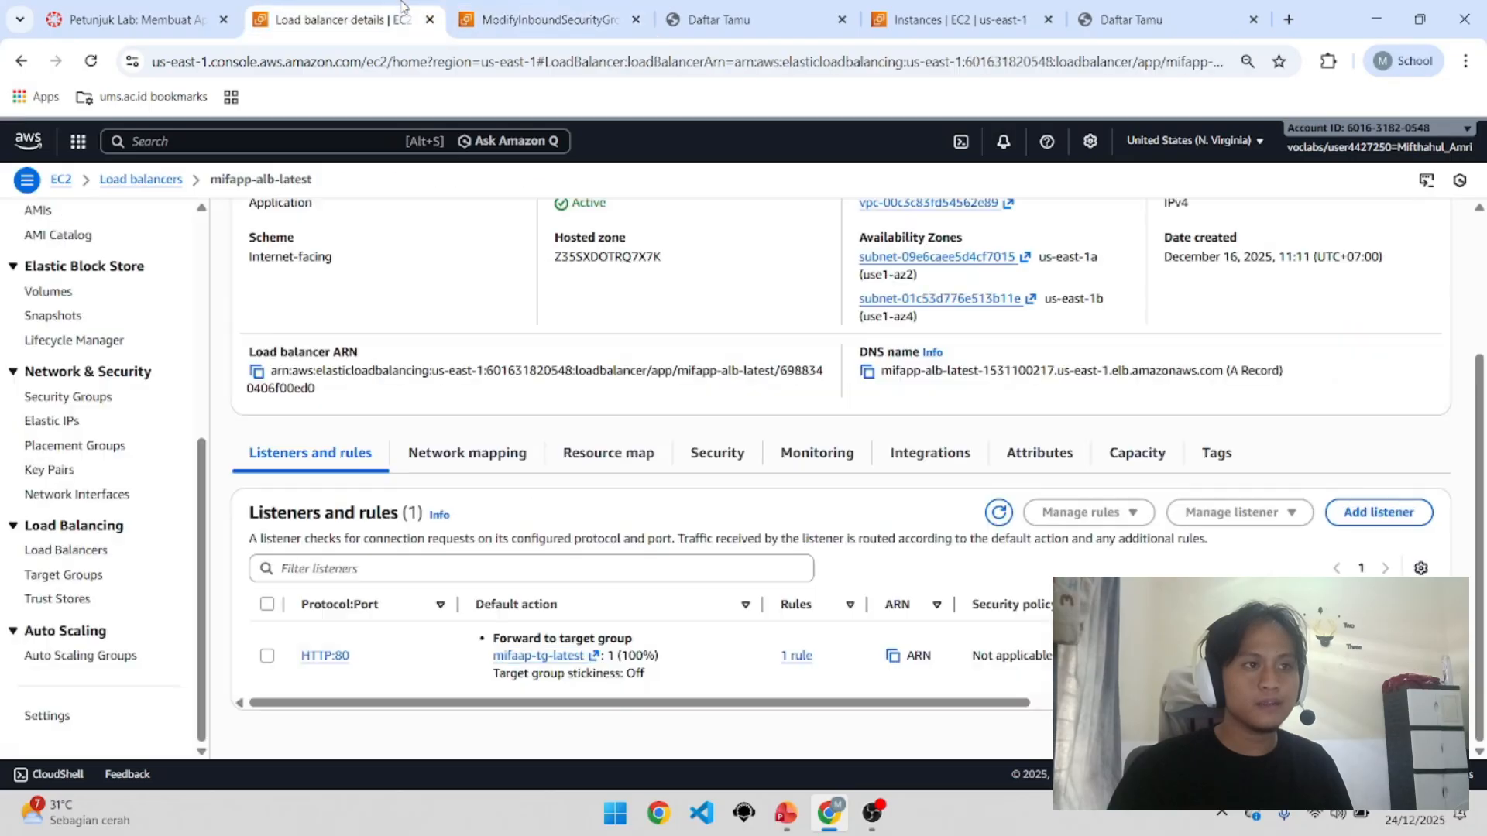
pyautogui.click(892, 32)
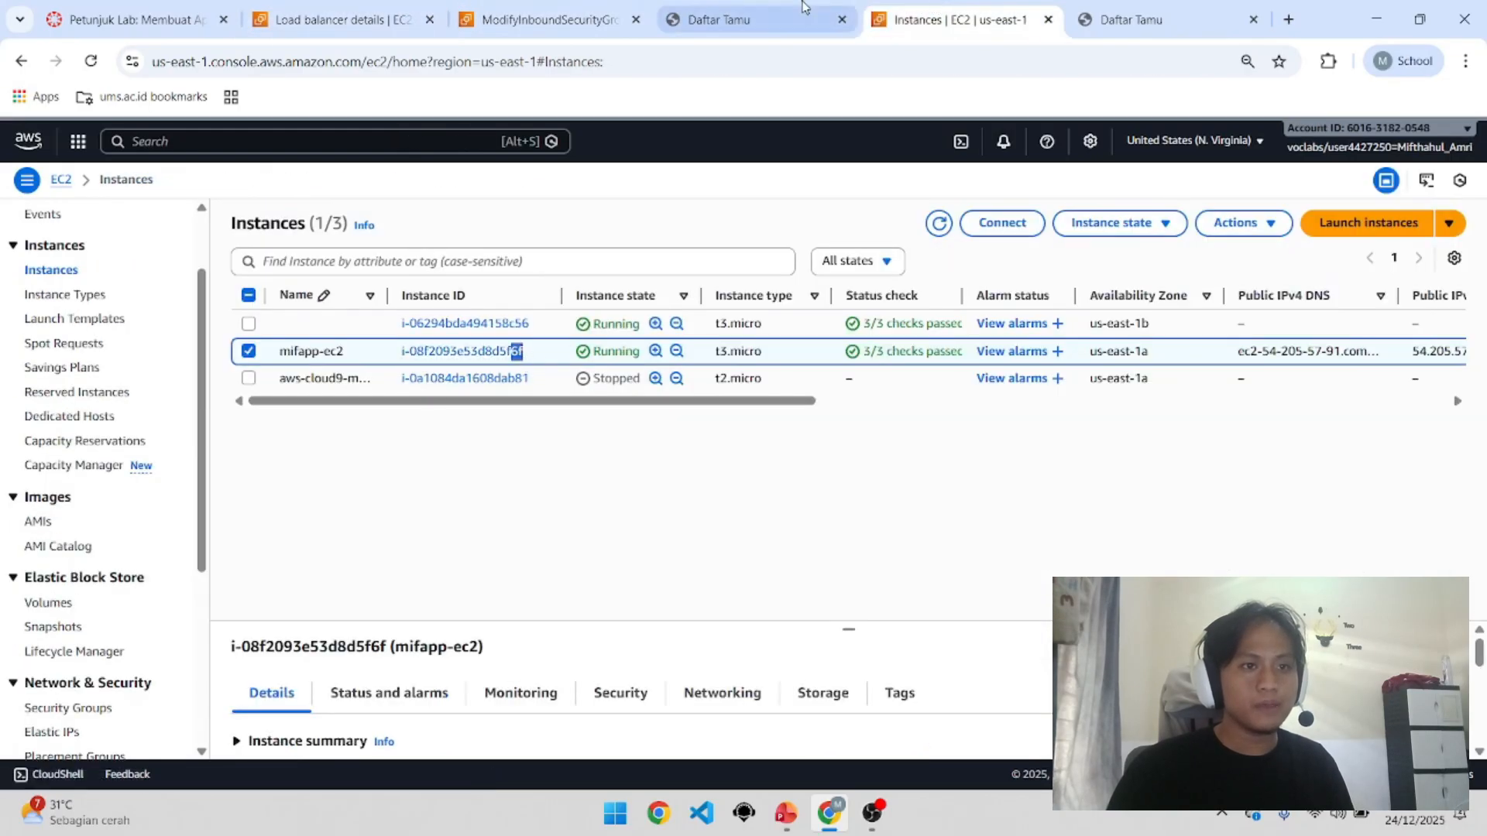
pyautogui.moveTo(804, 8); pyautogui.dragTo(961, 17)
pyautogui.click(475, 64)
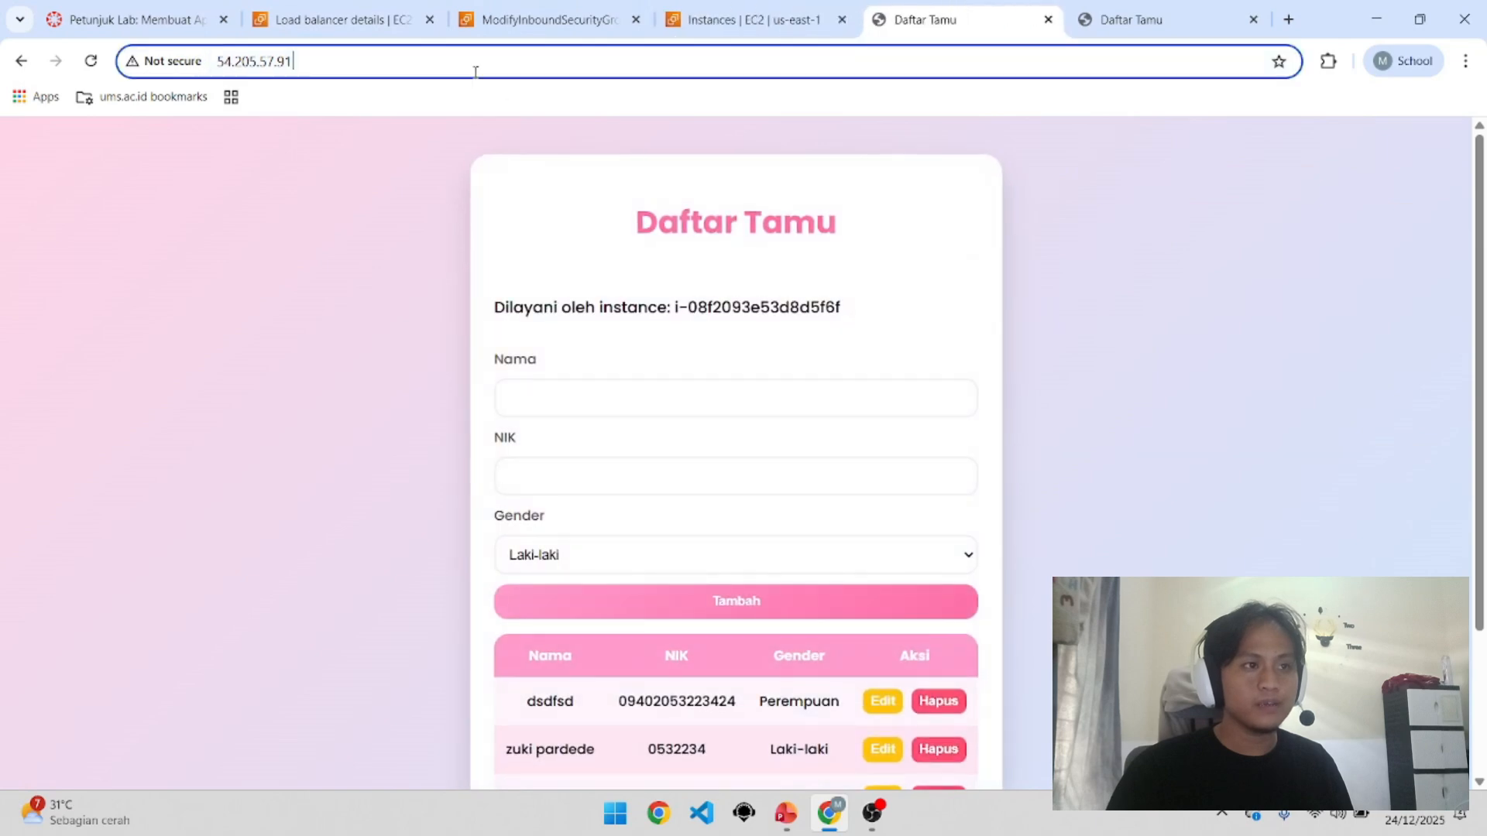
pyautogui.click(199, 65)
pyautogui.click(411, 310)
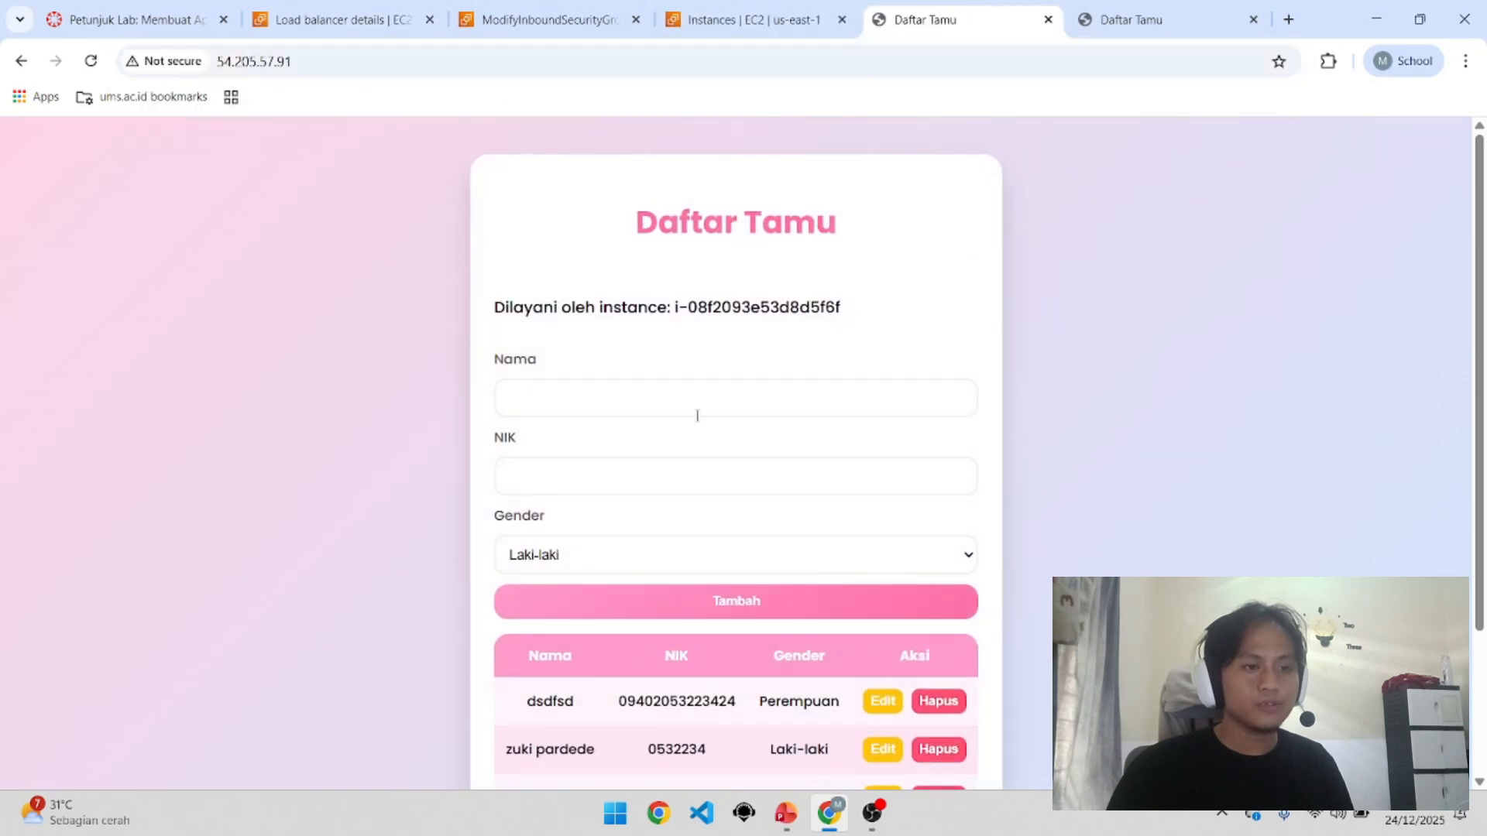
pyautogui.moveTo(860, 288); pyautogui.dragTo(810, 307)
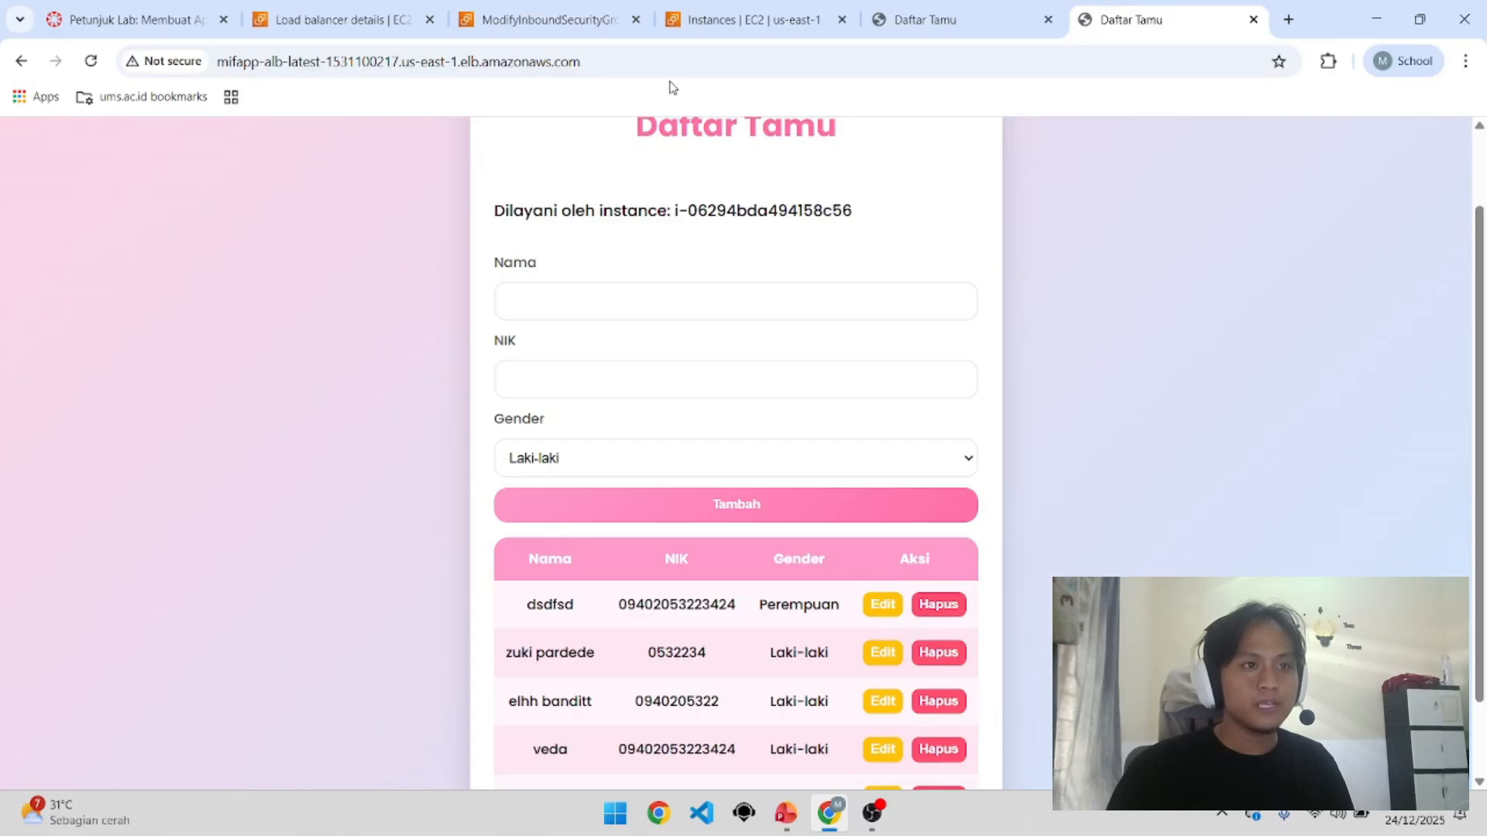
pyautogui.scroll(2, 624, 273)
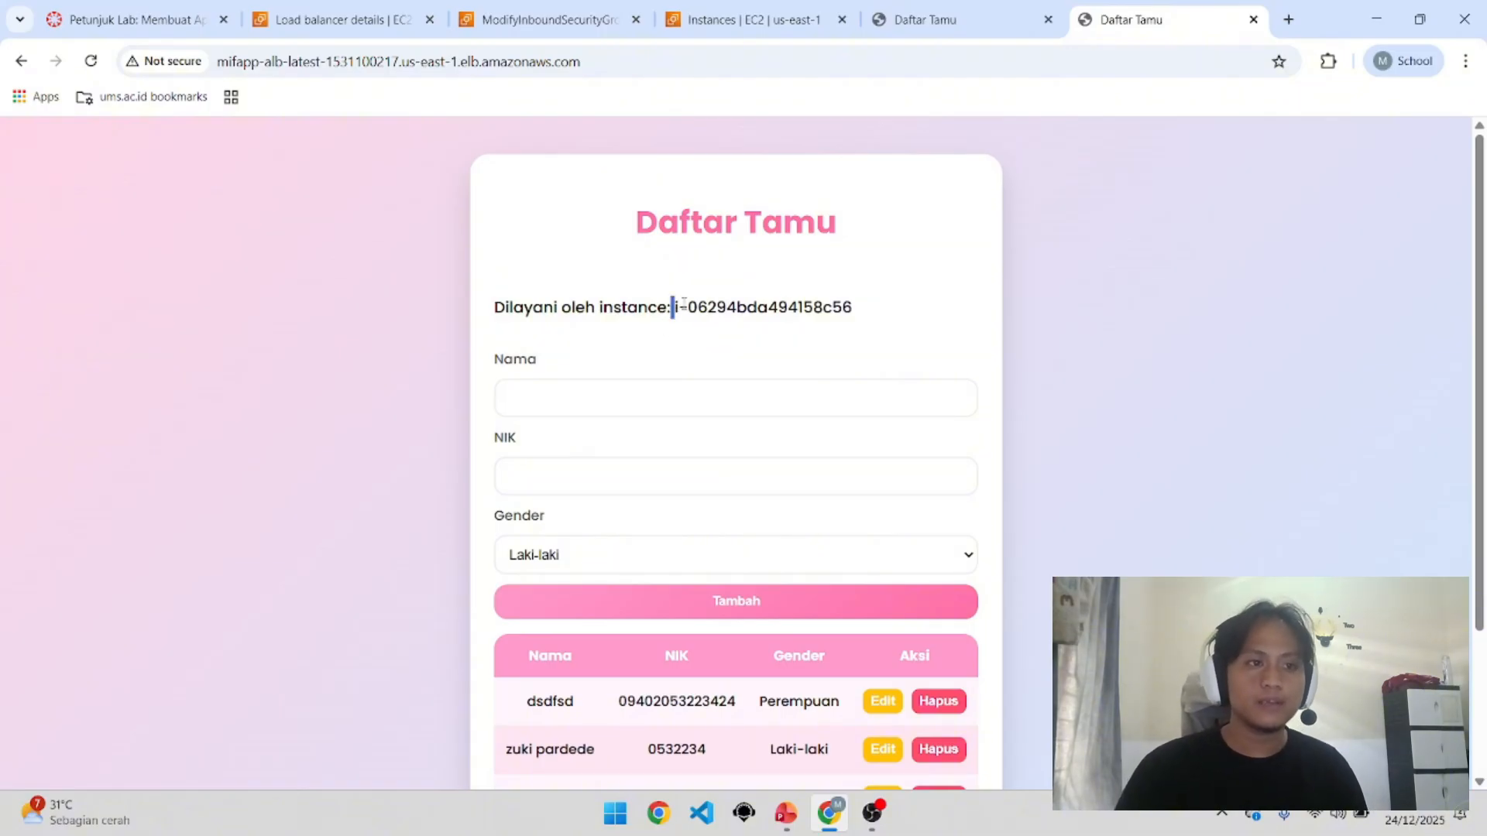
pyautogui.moveTo(684, 302); pyautogui.dragTo(884, 295)
pyautogui.click(884, 295)
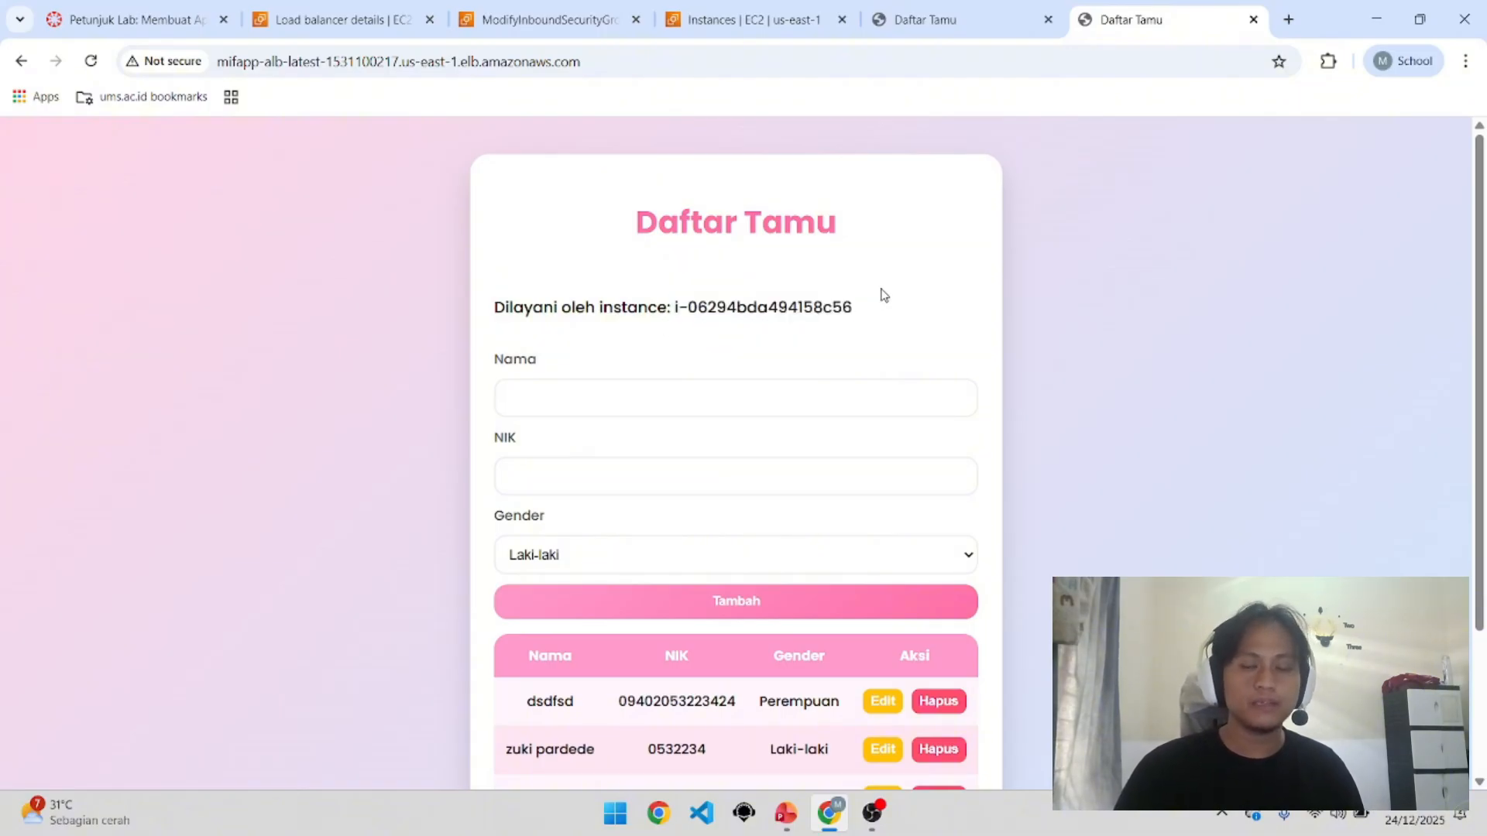
pyautogui.scroll(-3, 839, 399)
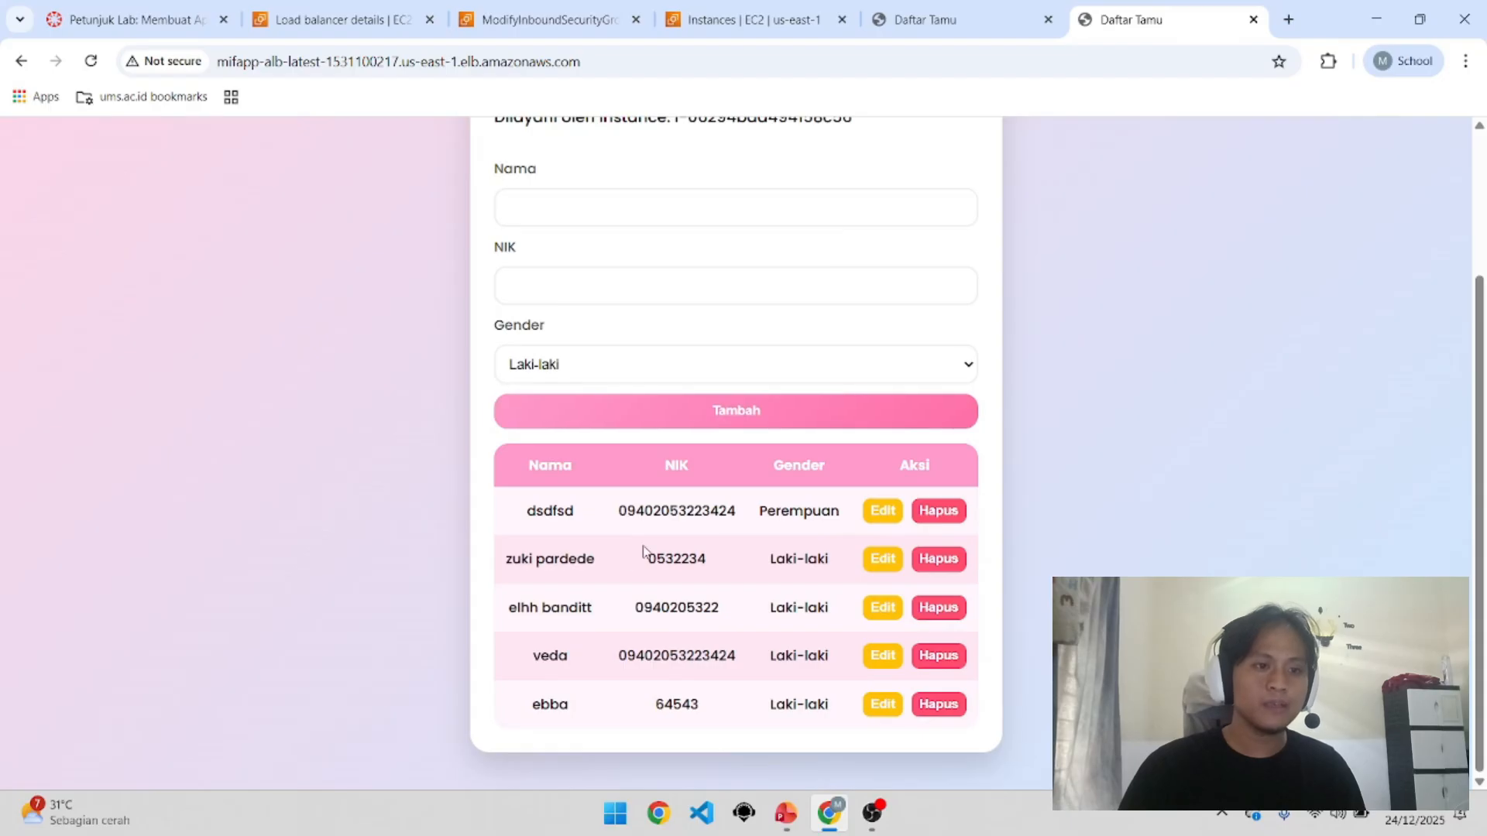
pyautogui.moveTo(529, 509); pyautogui.dragTo(990, 714)
pyautogui.scroll(3, 990, 694)
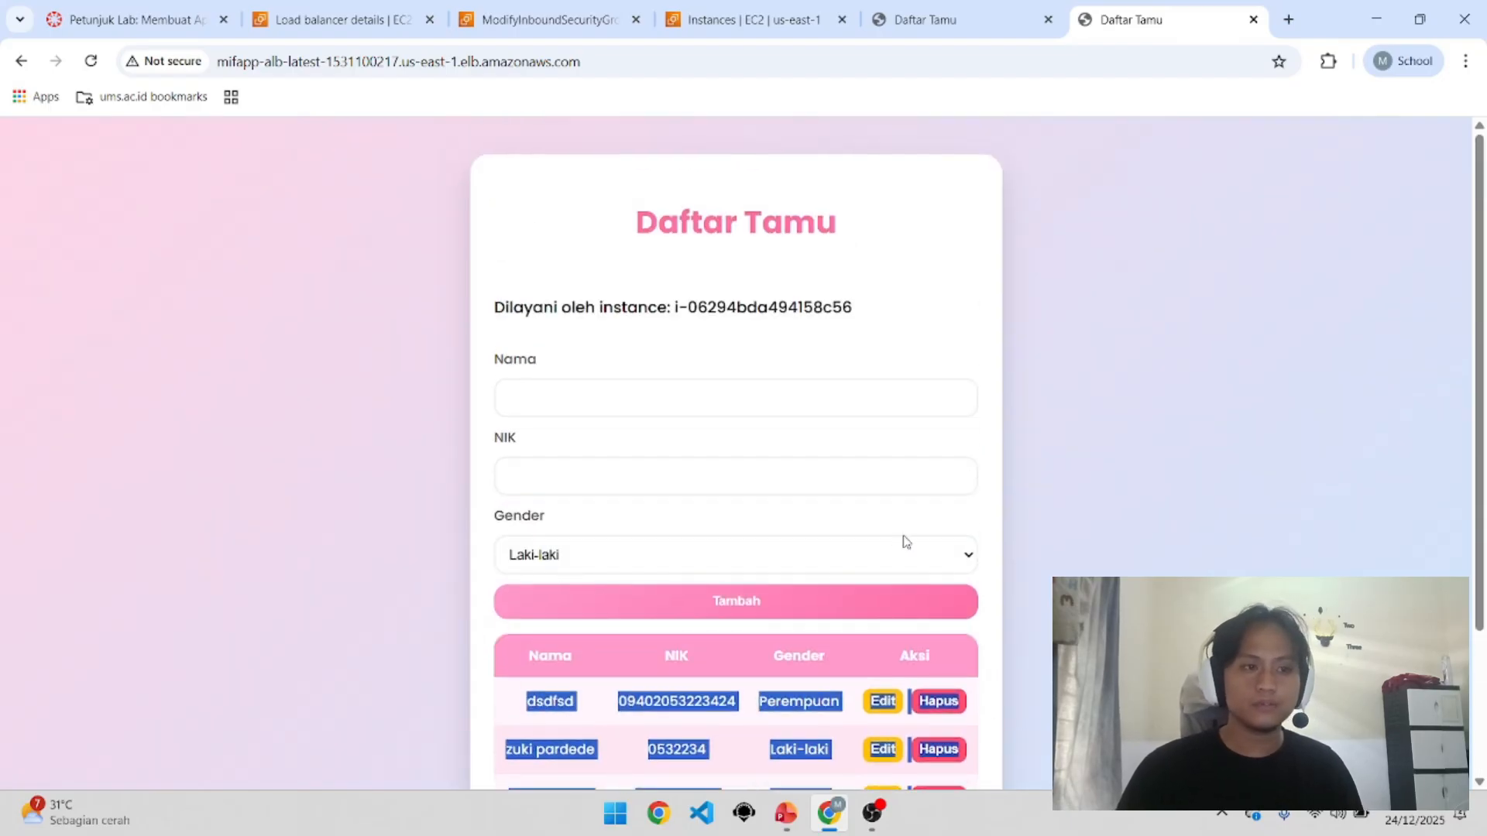
pyautogui.scroll(-3, 834, 522)
pyautogui.click(991, 520)
pyautogui.scroll(3, 990, 520)
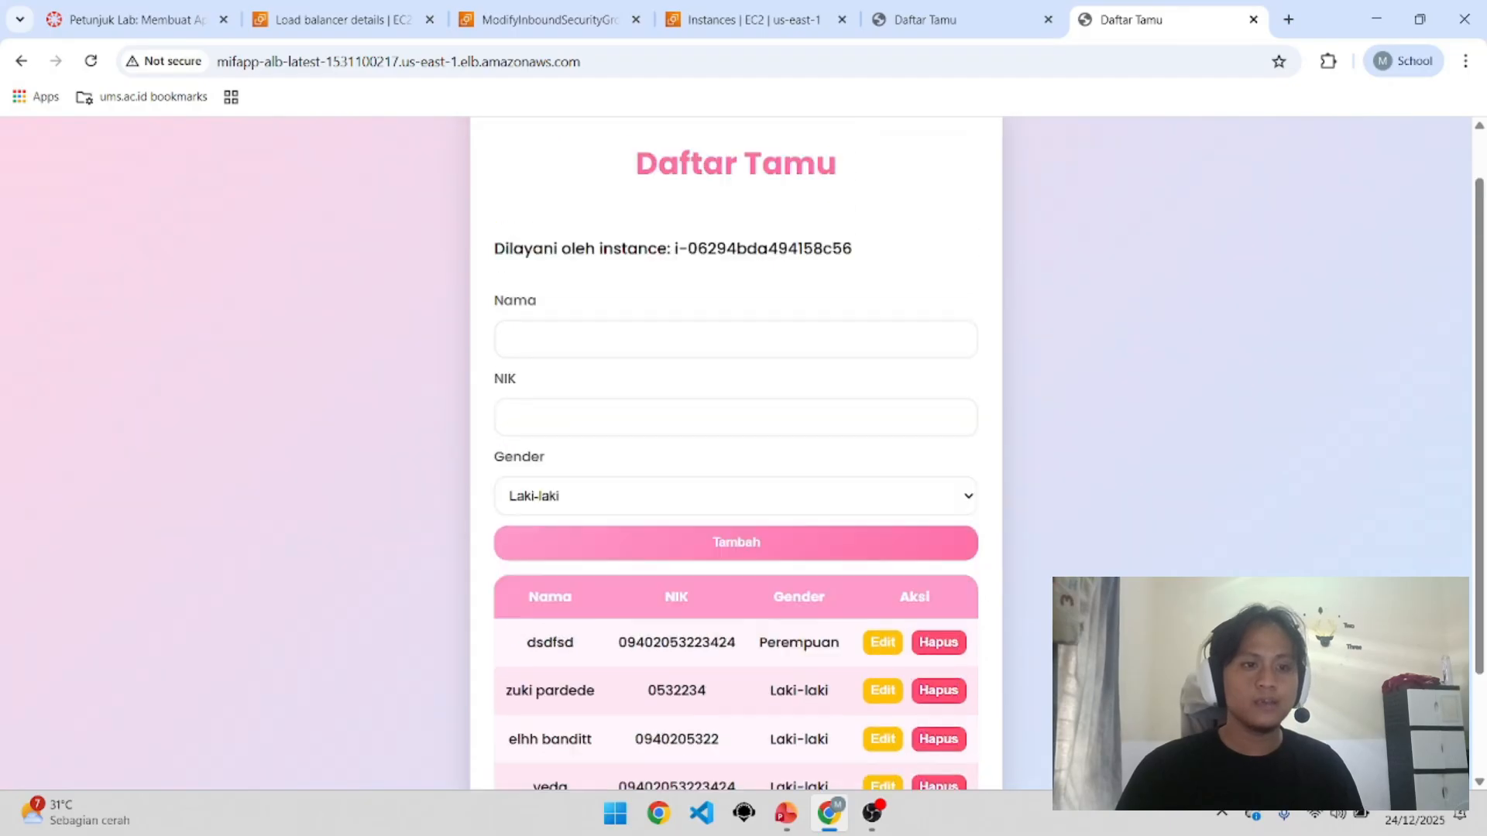
pyautogui.scroll(-2, 702, 402)
# Step: Add a male (Laki-laki) guest with a name and NIK to the Daftar Tamu guest list
pyautogui.scroll(2, 702, 402)
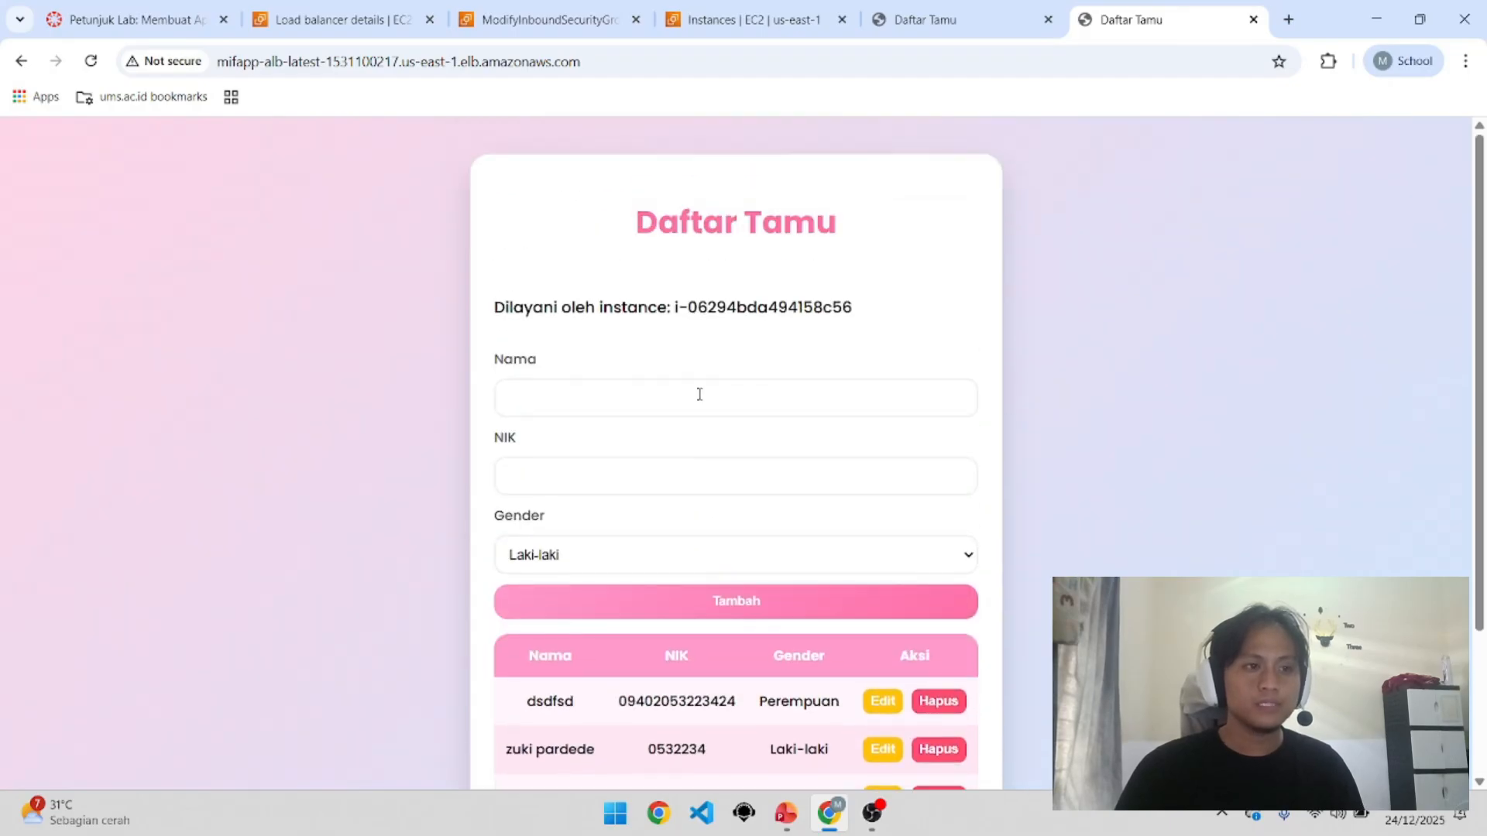
pyautogui.click(702, 401)
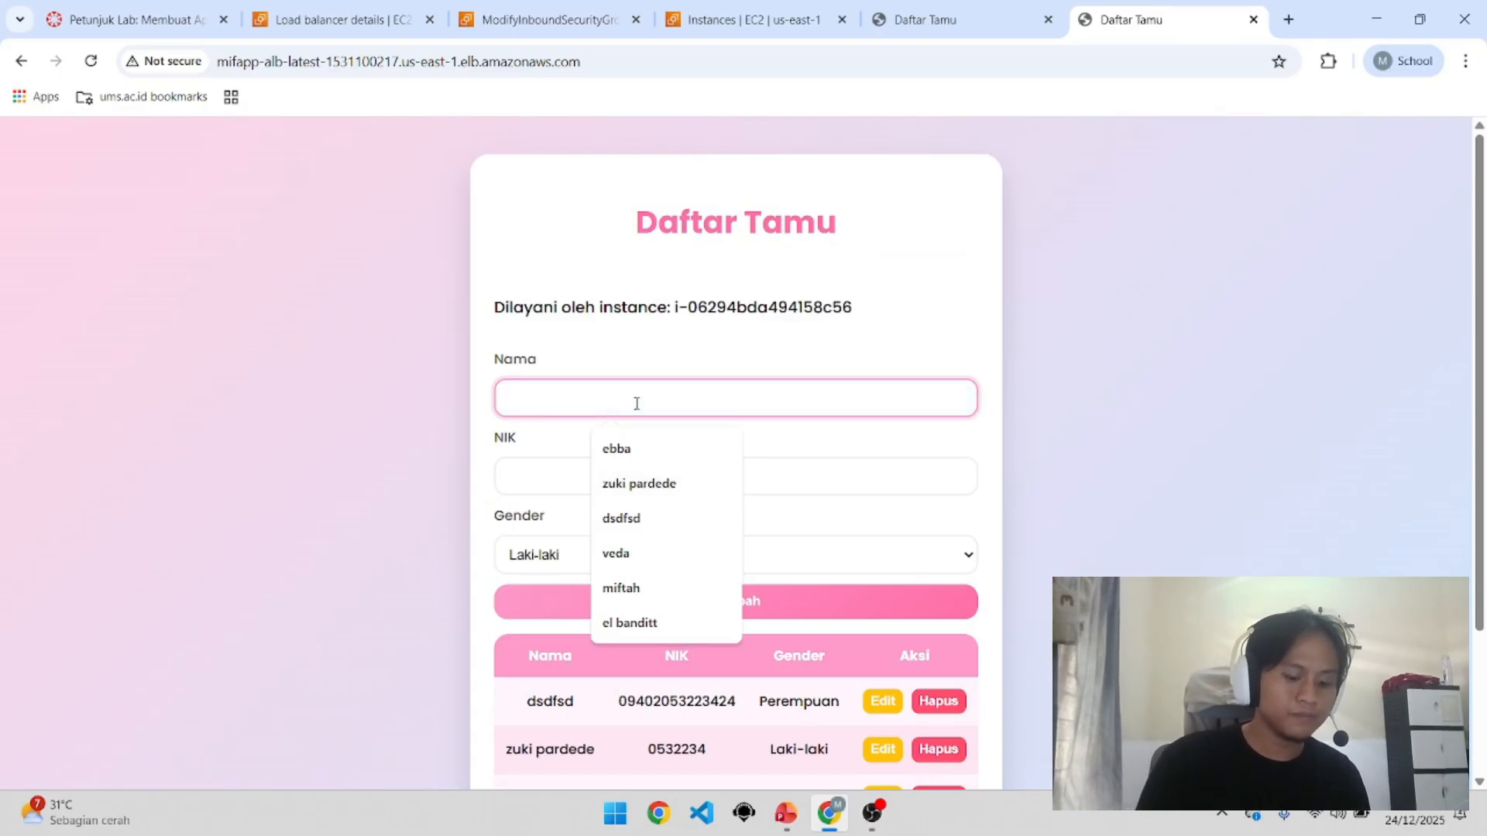
pyautogui.write('budi')
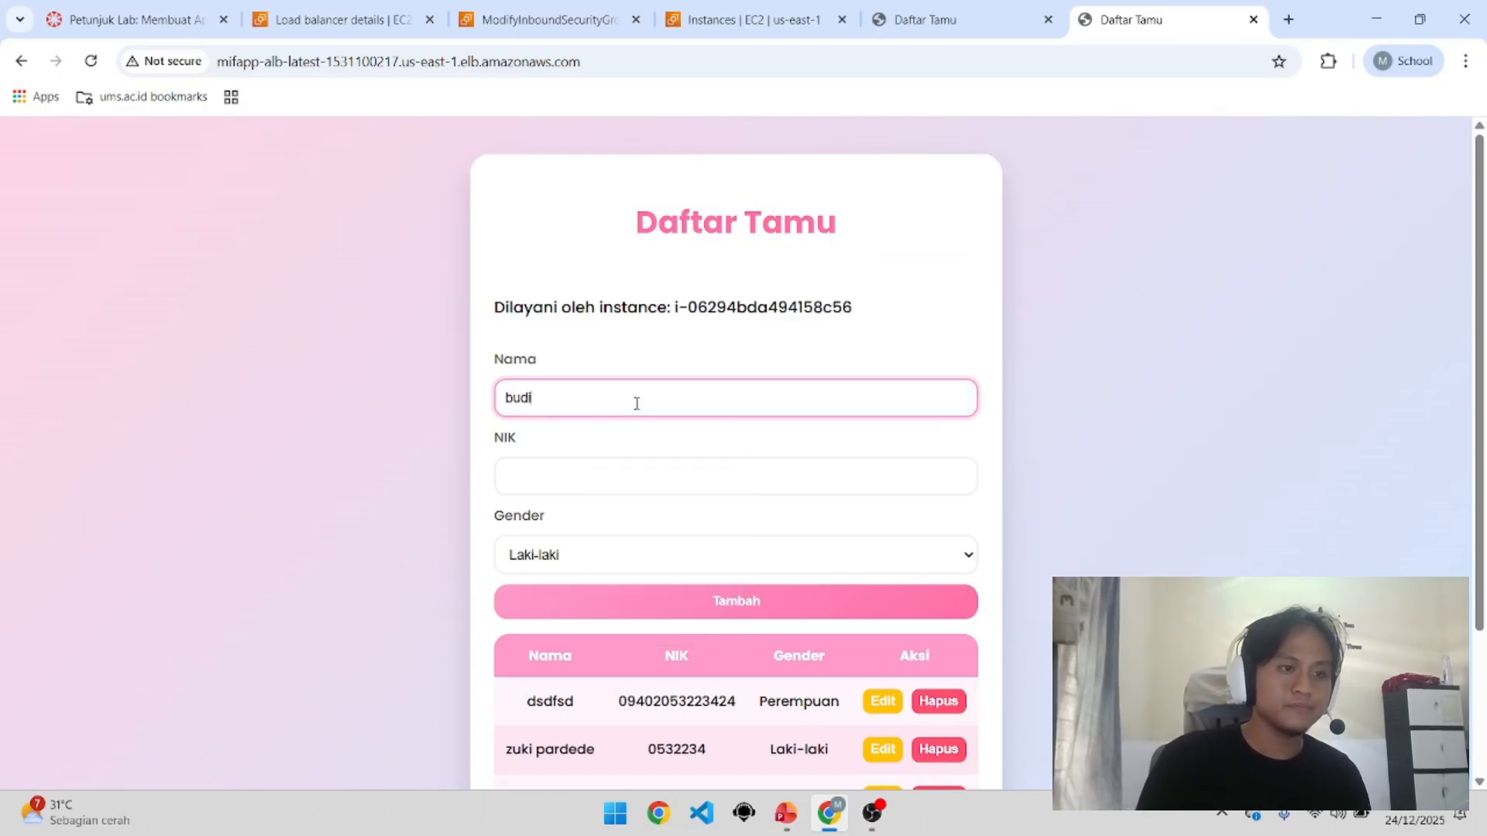
pyautogui.click(665, 475)
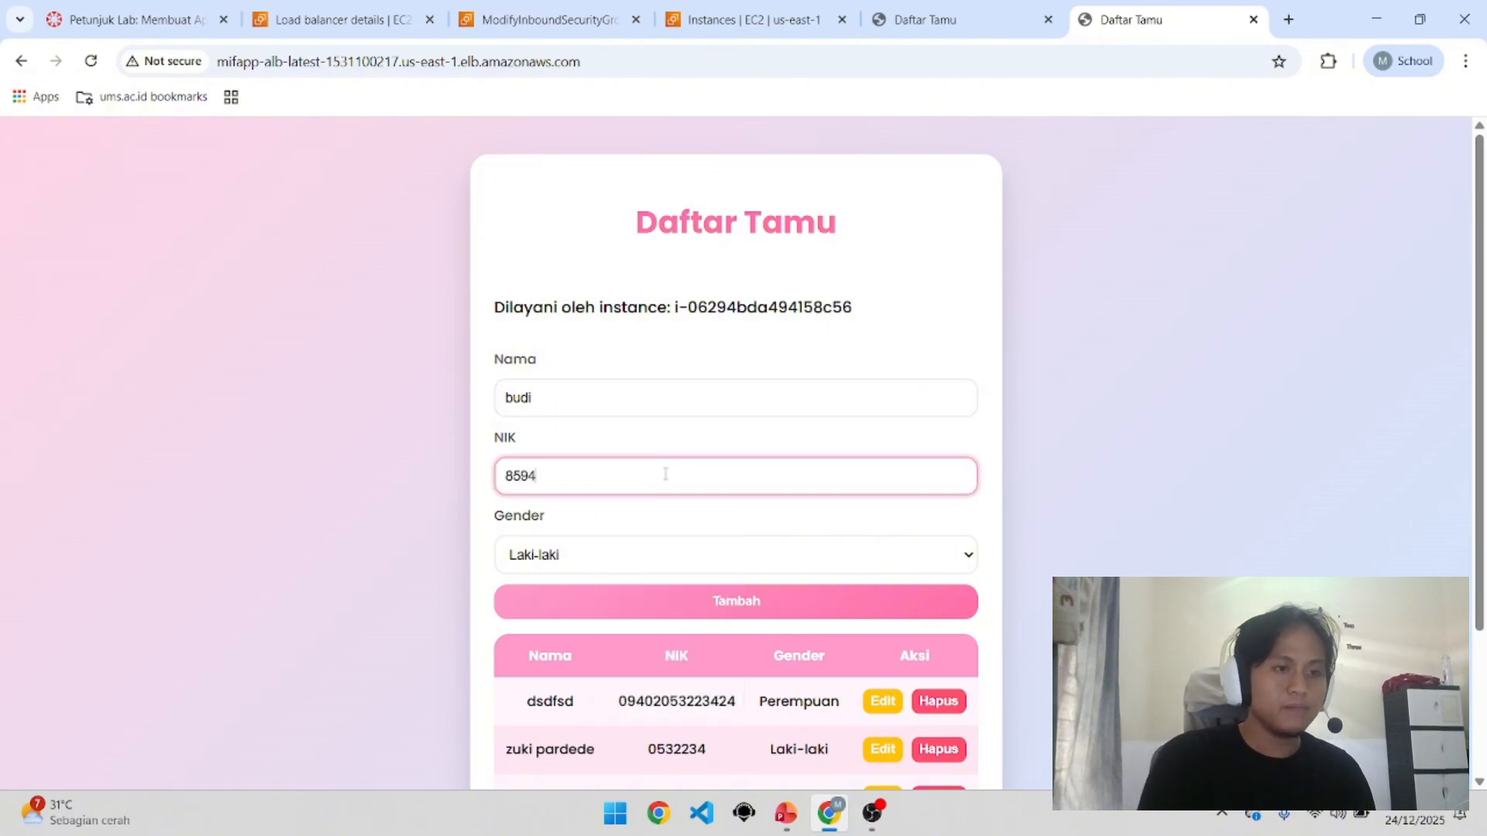
pyautogui.scroll(-1, 681, 488)
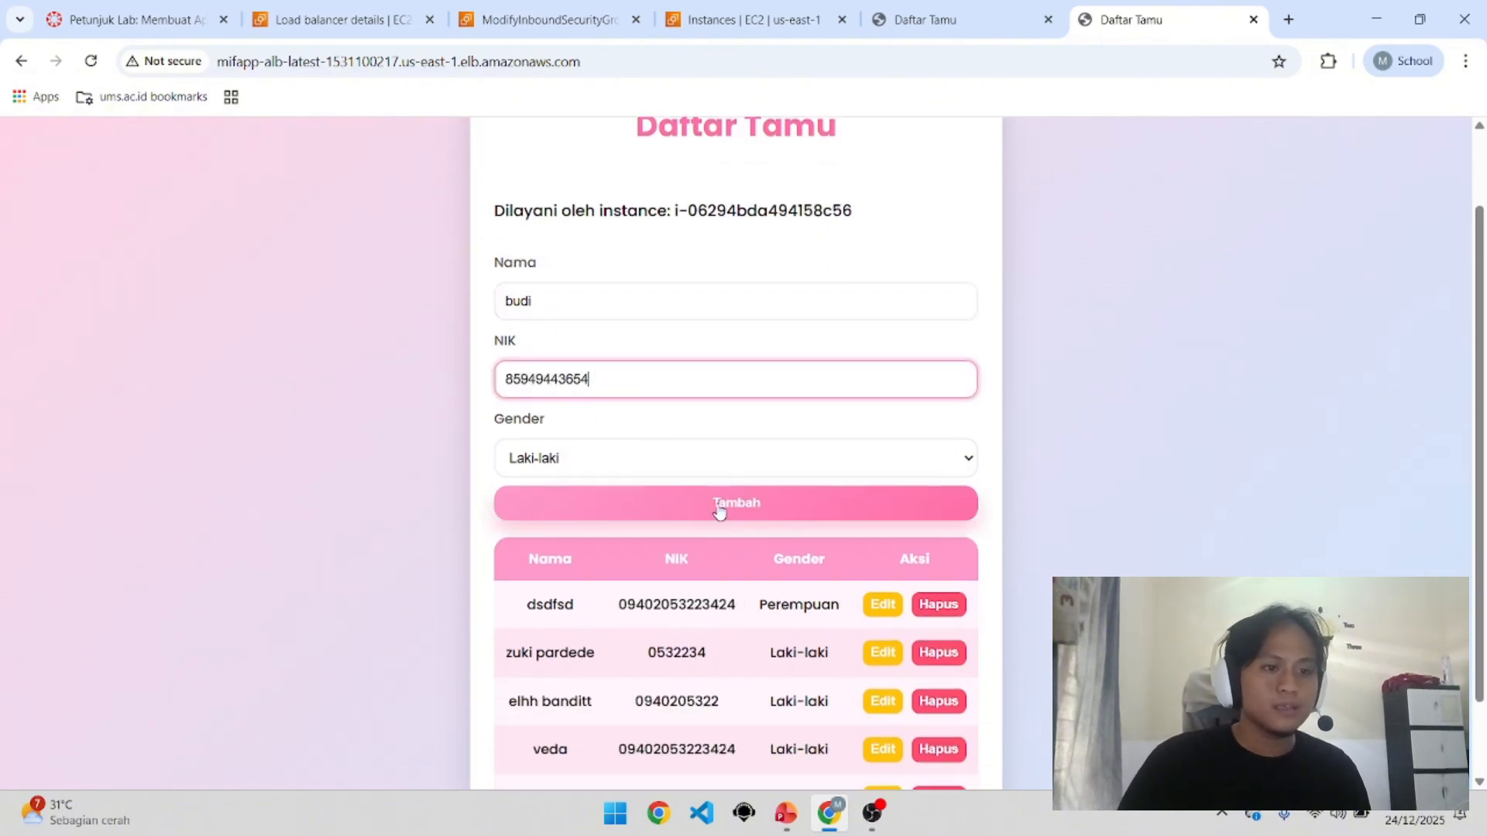
pyautogui.click(719, 505)
pyautogui.scroll(-3, 718, 511)
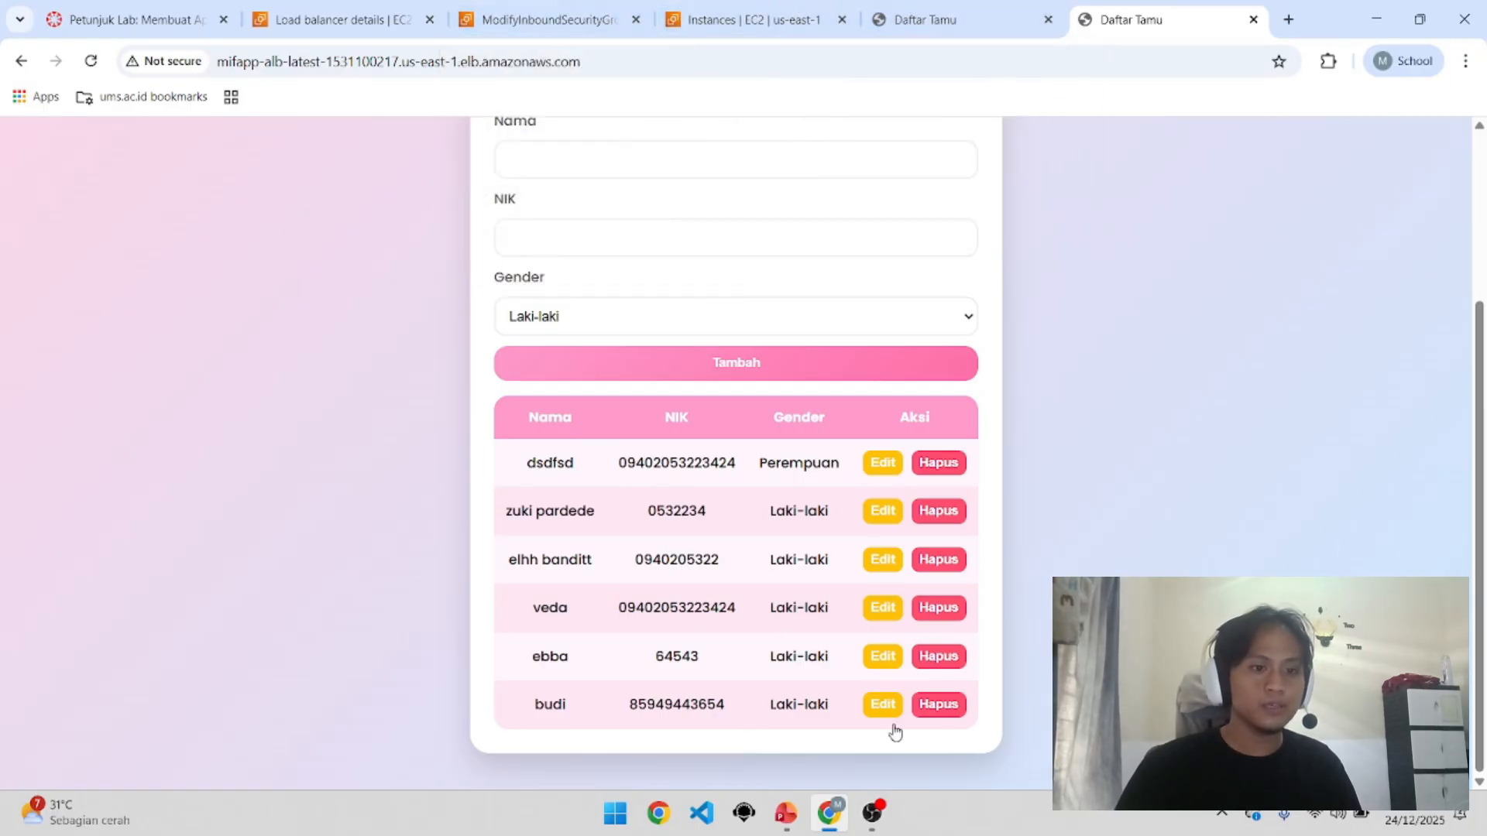
# Step: Look up the mifapp-ec2 instance in the EC2 Instances list
pyautogui.click(541, 14)
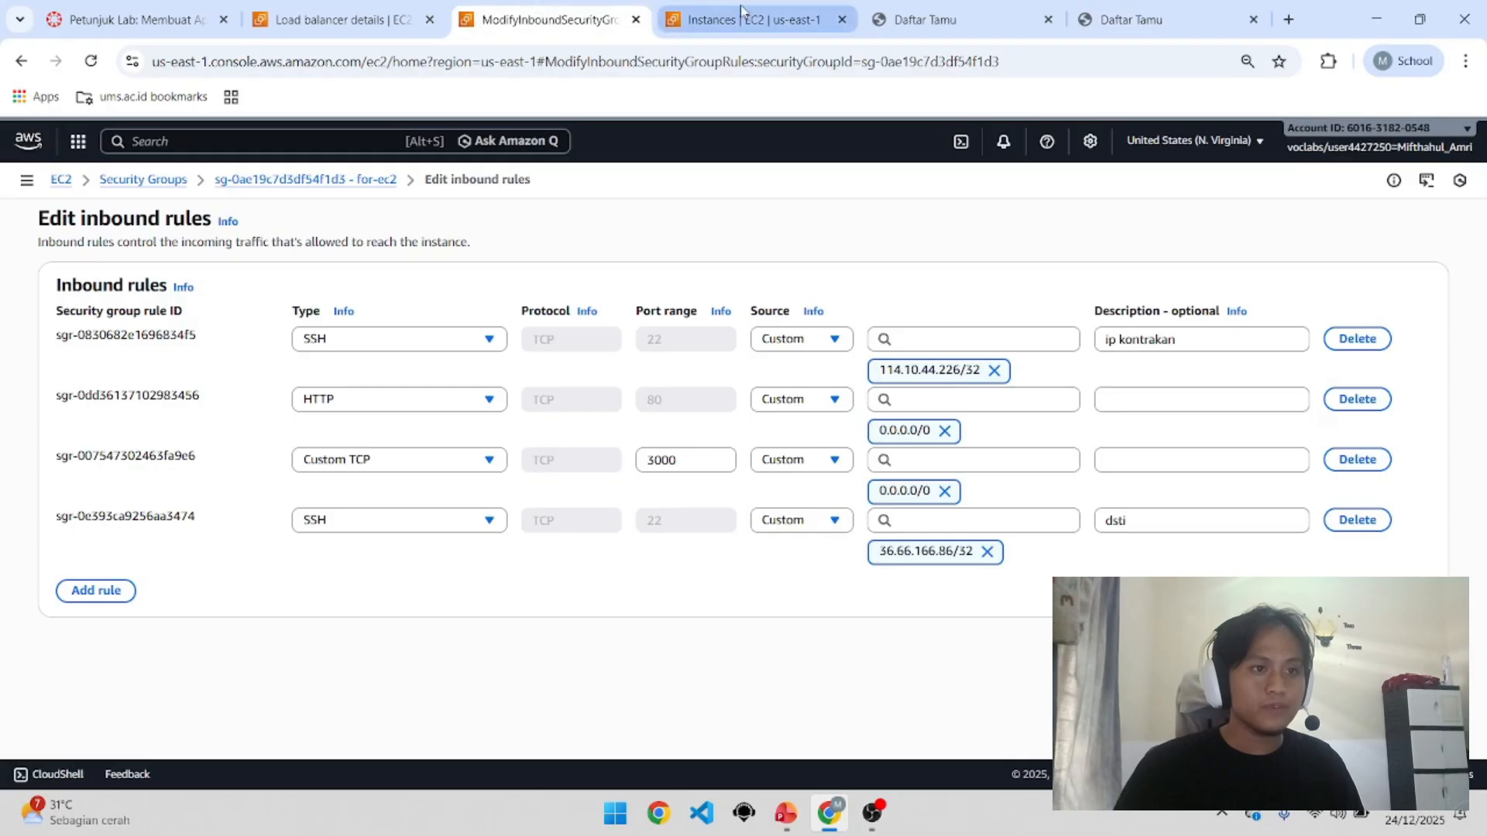
pyautogui.click(348, 16)
pyautogui.click(743, 17)
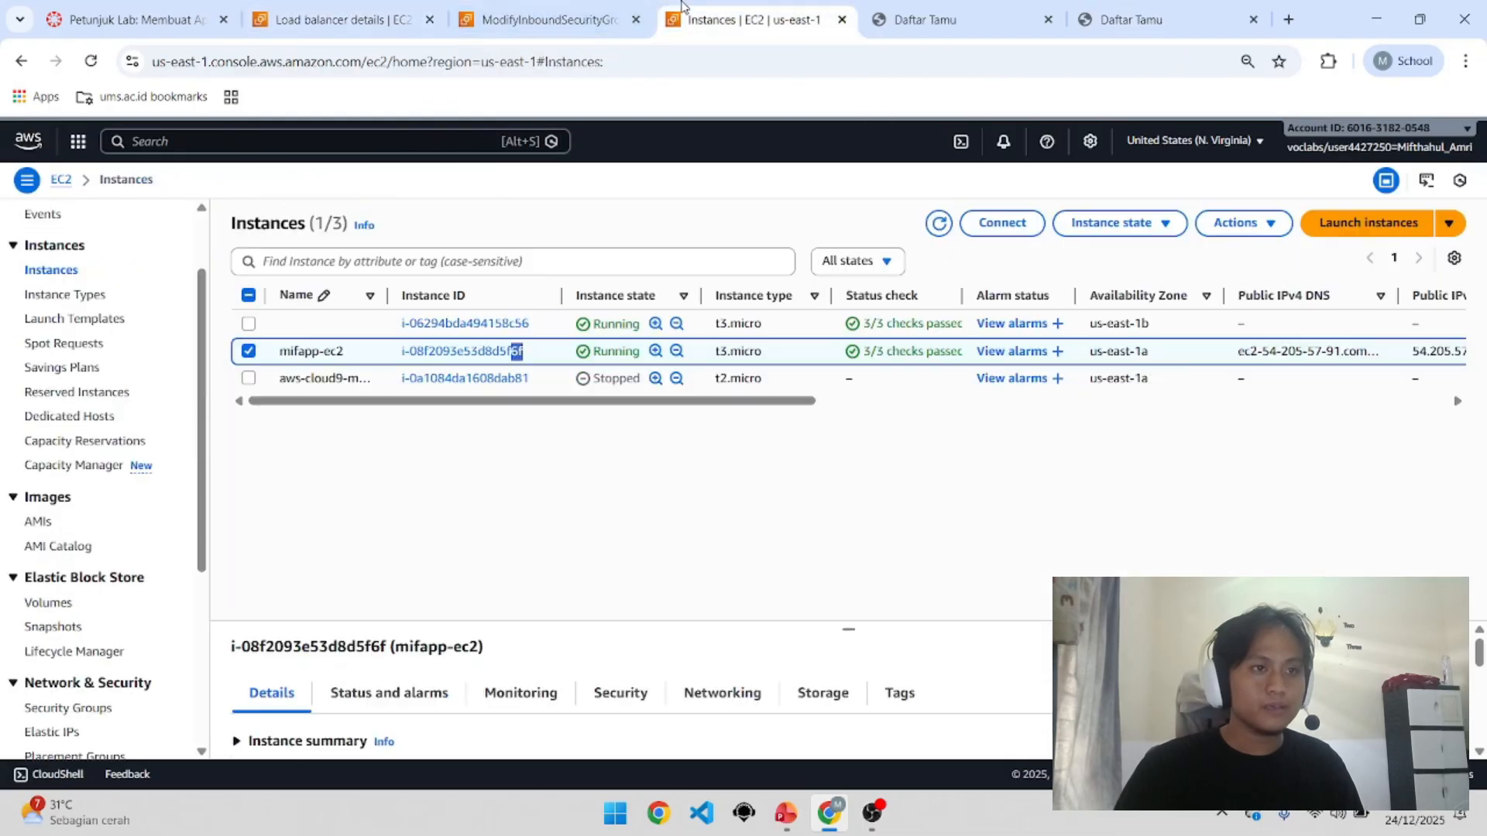
# Step: Select the IP address of the Daftar Tamu page served directly by the instance
pyautogui.click(875, 9)
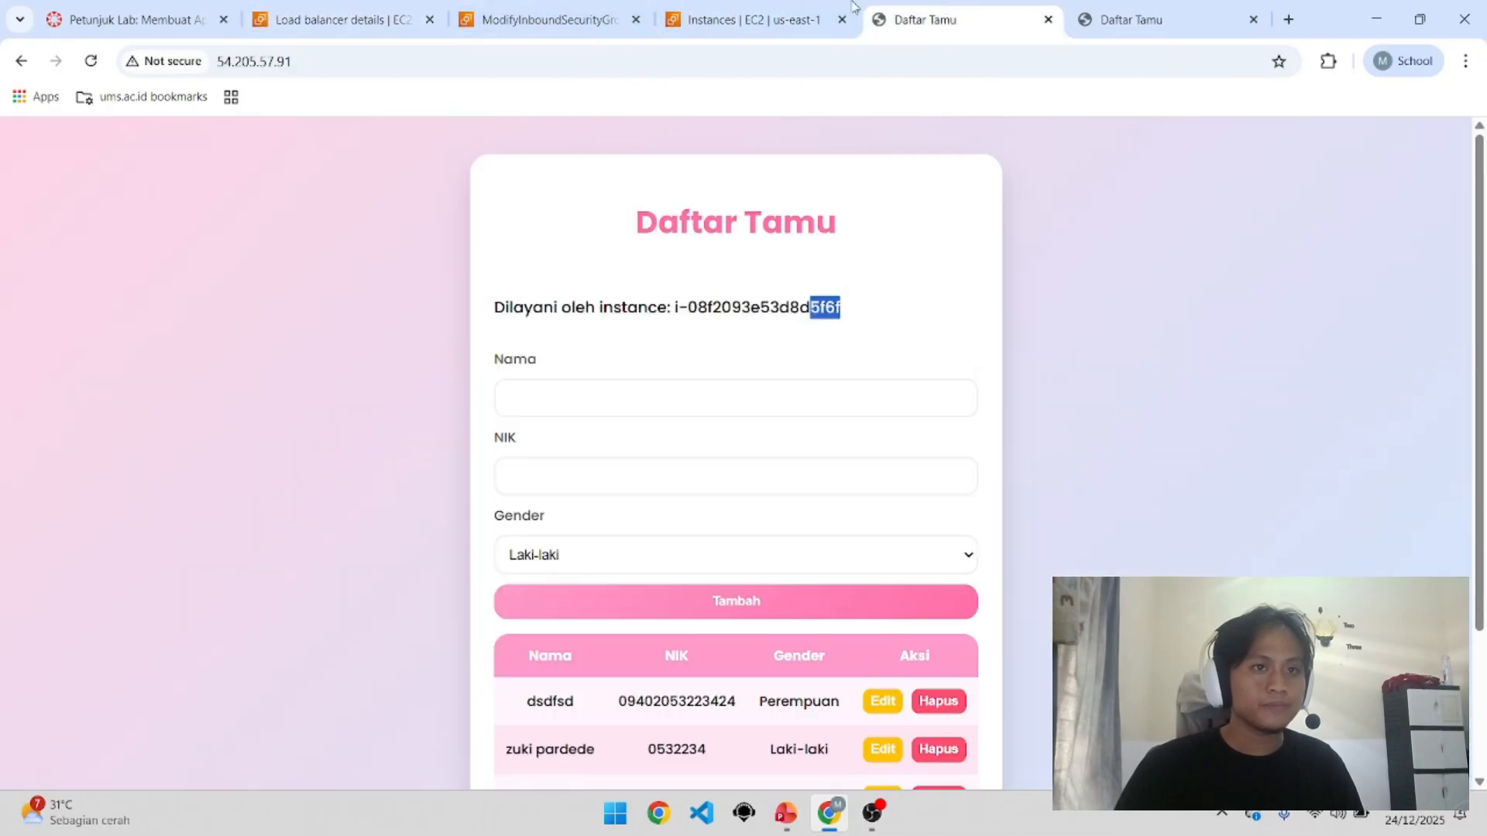
pyautogui.click(608, 74)
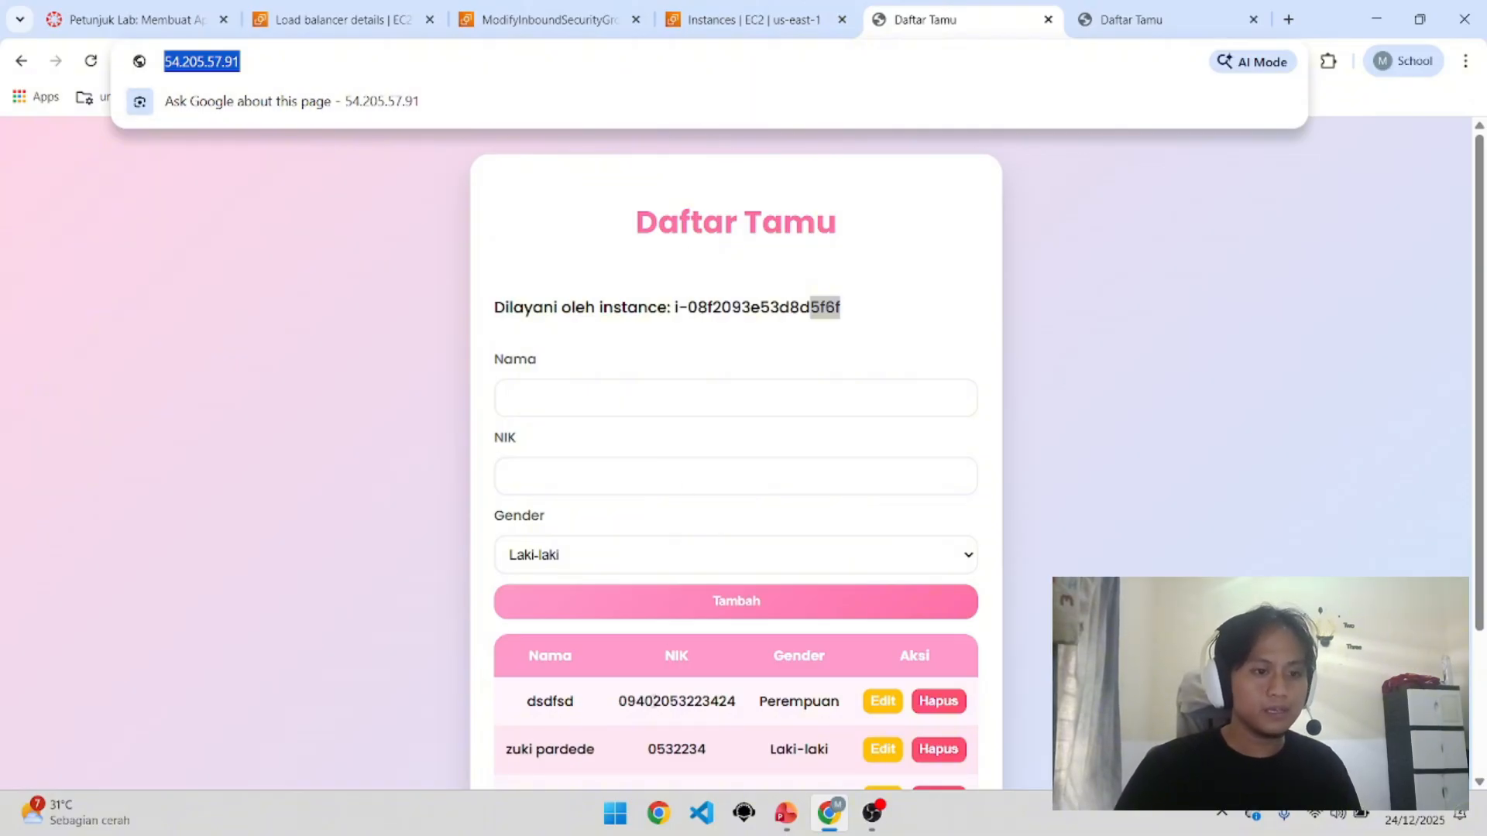
pyautogui.click(628, 819)
# Step: Launch File Explorer and open the Coding folder inside Documents
pyautogui.write('f')
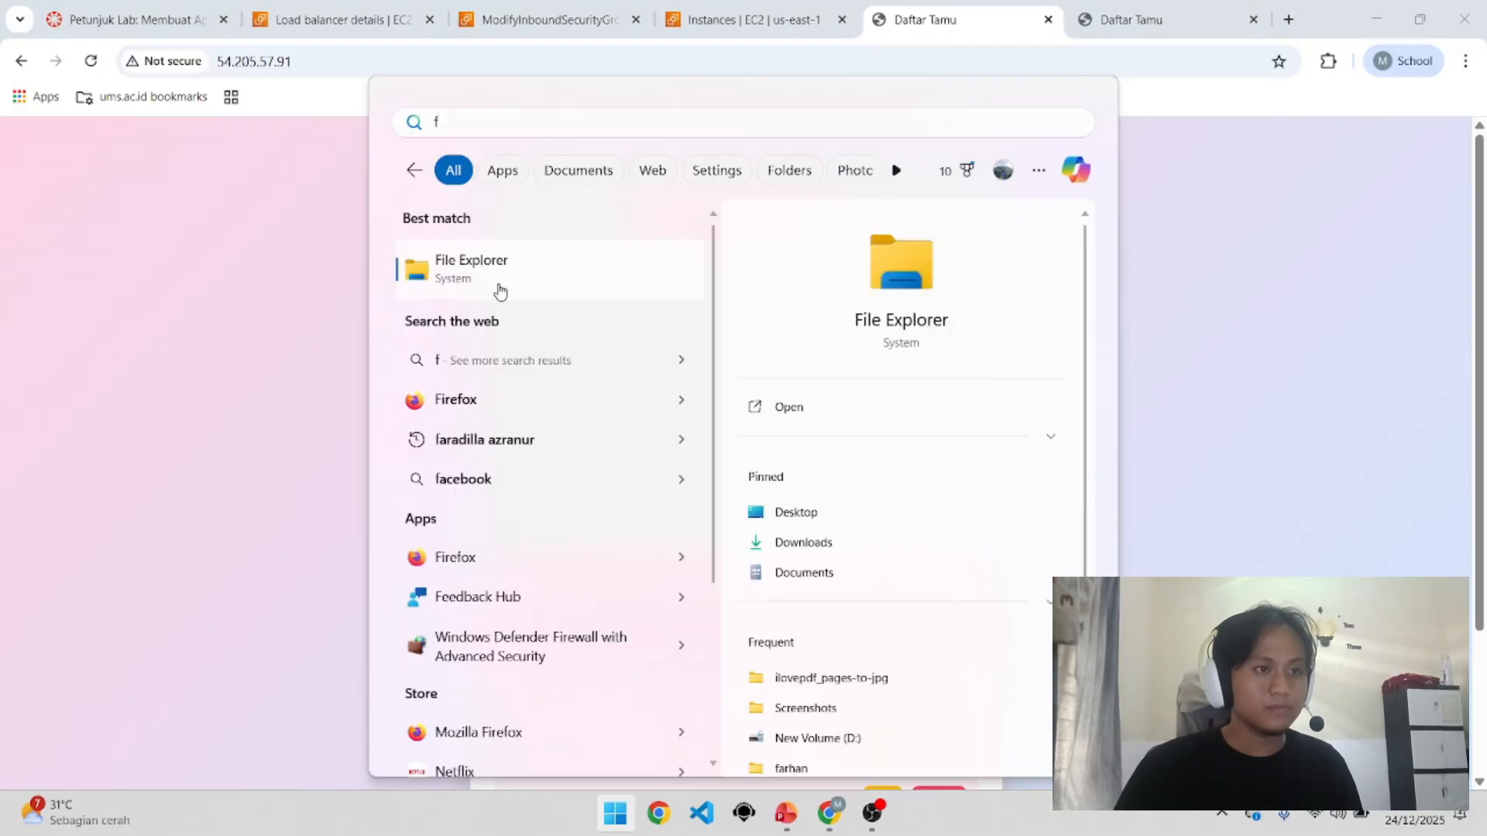
pyautogui.click(498, 285)
pyautogui.click(109, 339)
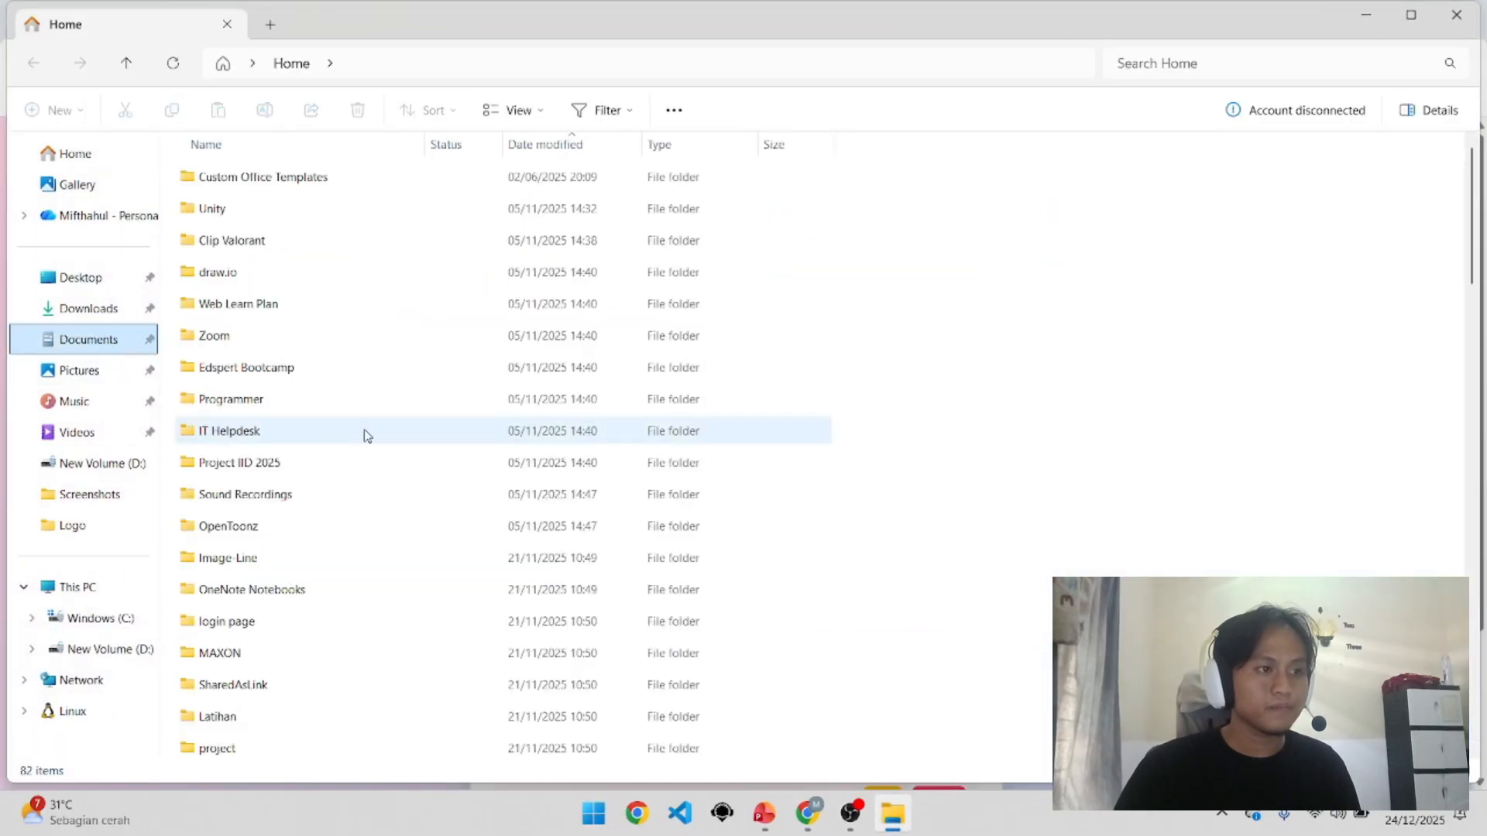
pyautogui.scroll(-1, 368, 542)
pyautogui.scroll(-3, 370, 596)
pyautogui.doubleClick(361, 682)
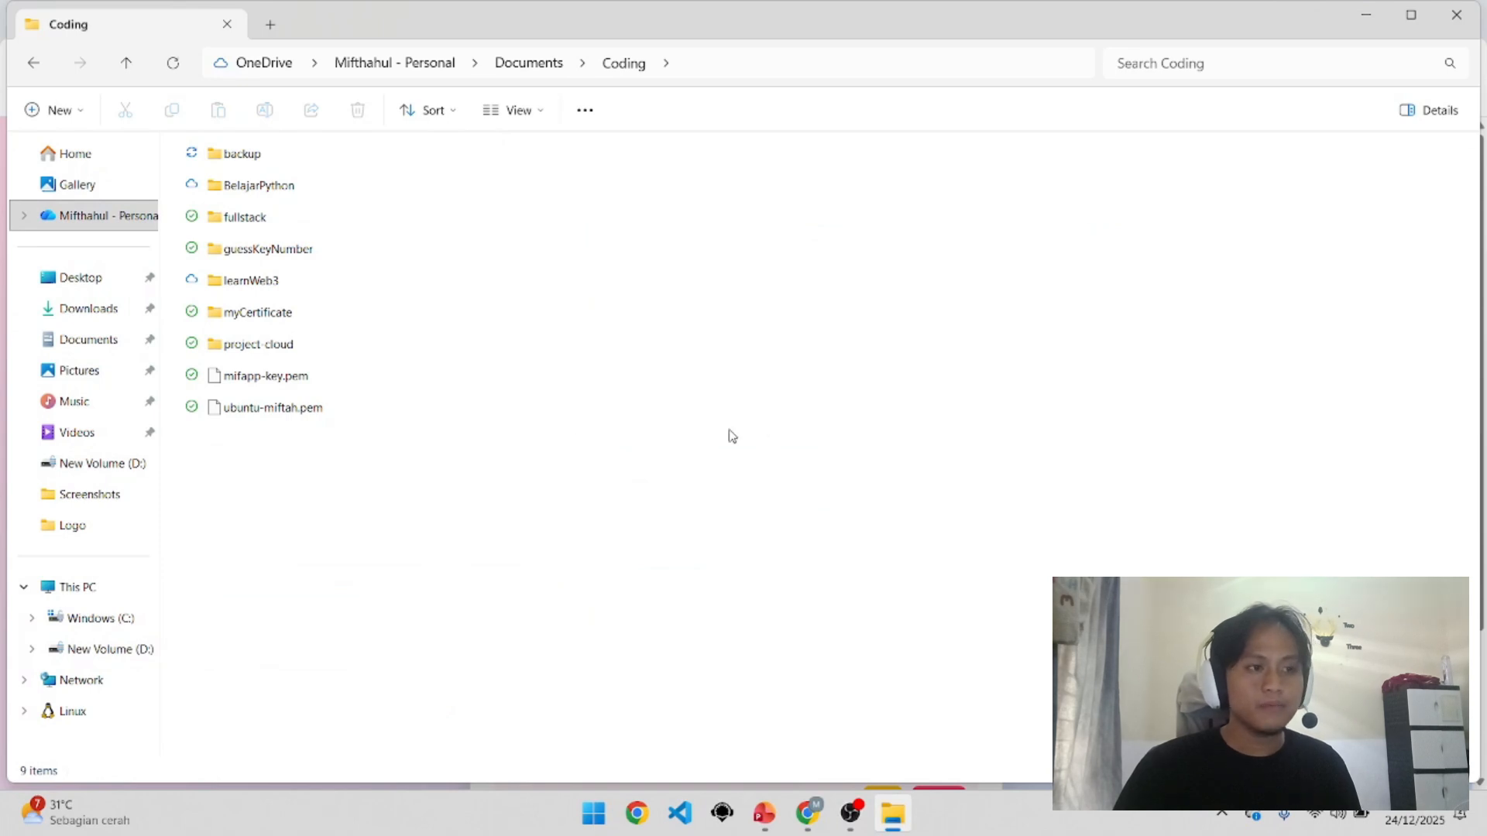
# Step: Open a terminal in the Coding folder through Show more options
pyautogui.rightClick(544, 521)
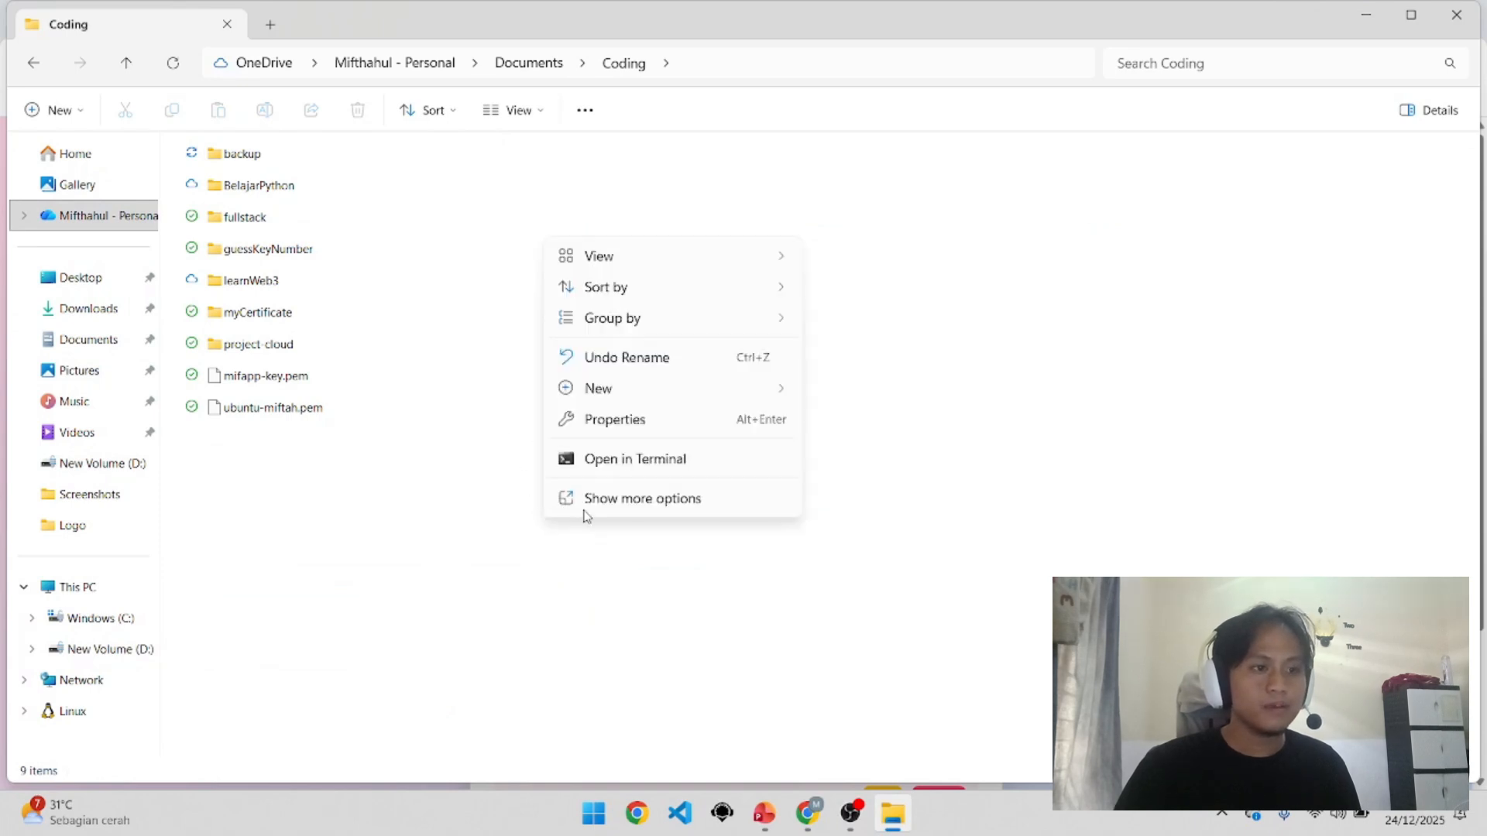
pyautogui.click(599, 499)
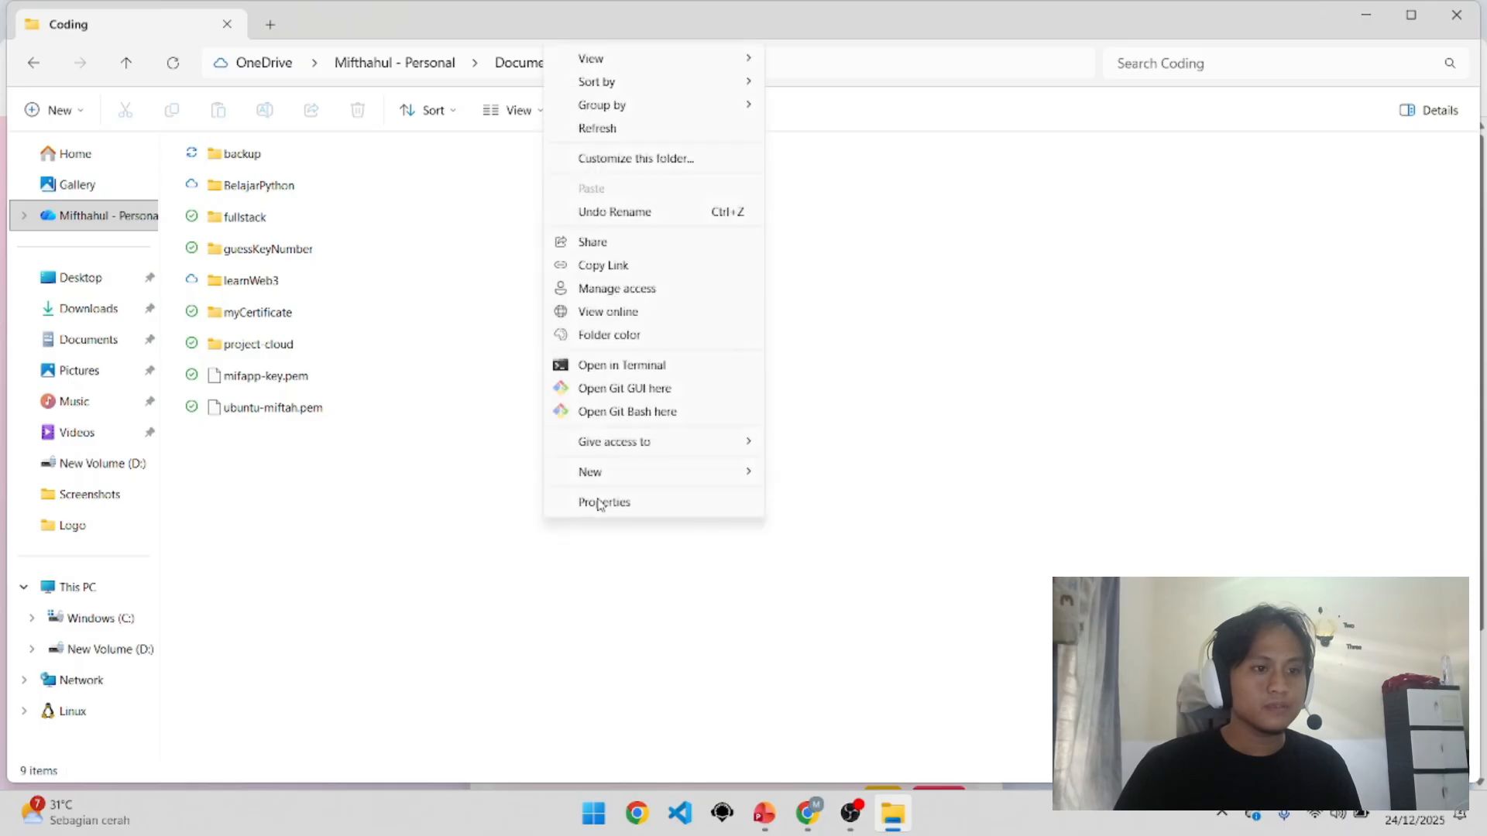
pyautogui.click(525, 511)
pyautogui.rightClick(625, 467)
pyautogui.click(663, 397)
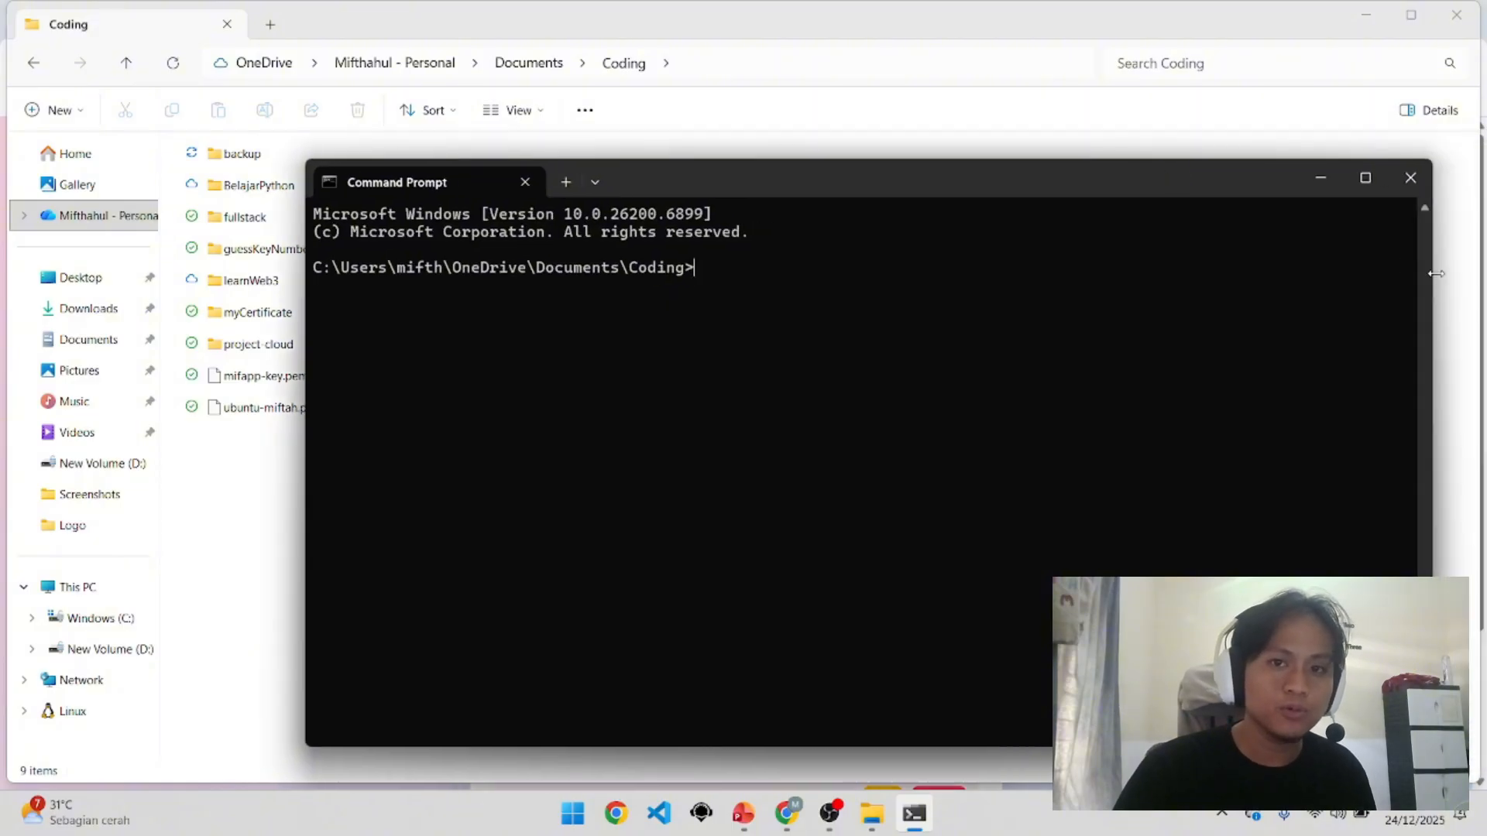
# Step: Resize the Command Prompt and start an ssh command with the mifapp-key.pem key for user ubuntu
pyautogui.moveTo(1436, 273); pyautogui.dragTo(1056, 273)
pyautogui.moveTo(891, 186); pyautogui.dragTo(981, 183)
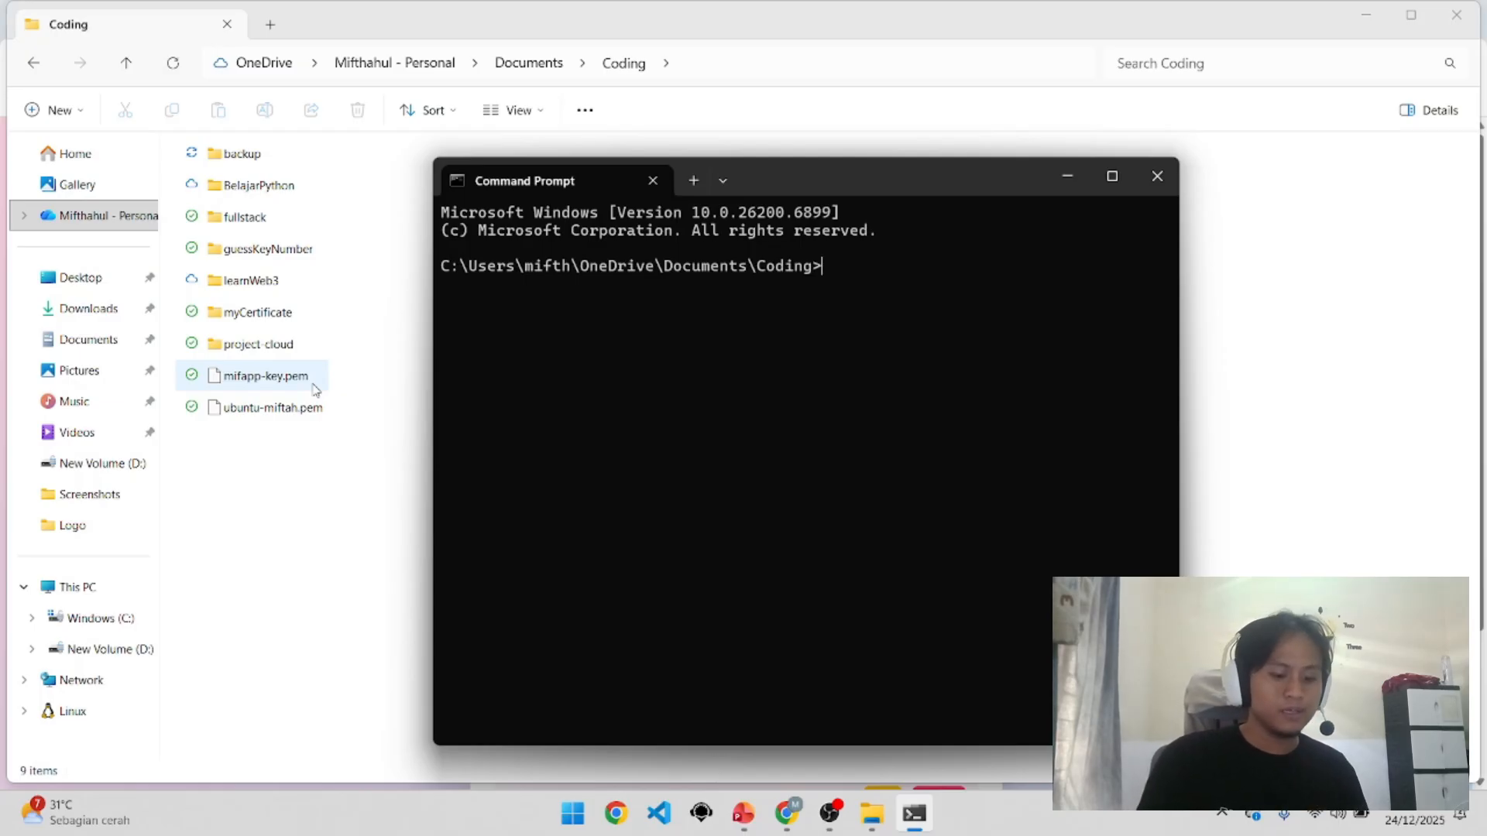
pyautogui.write('ssh -i')
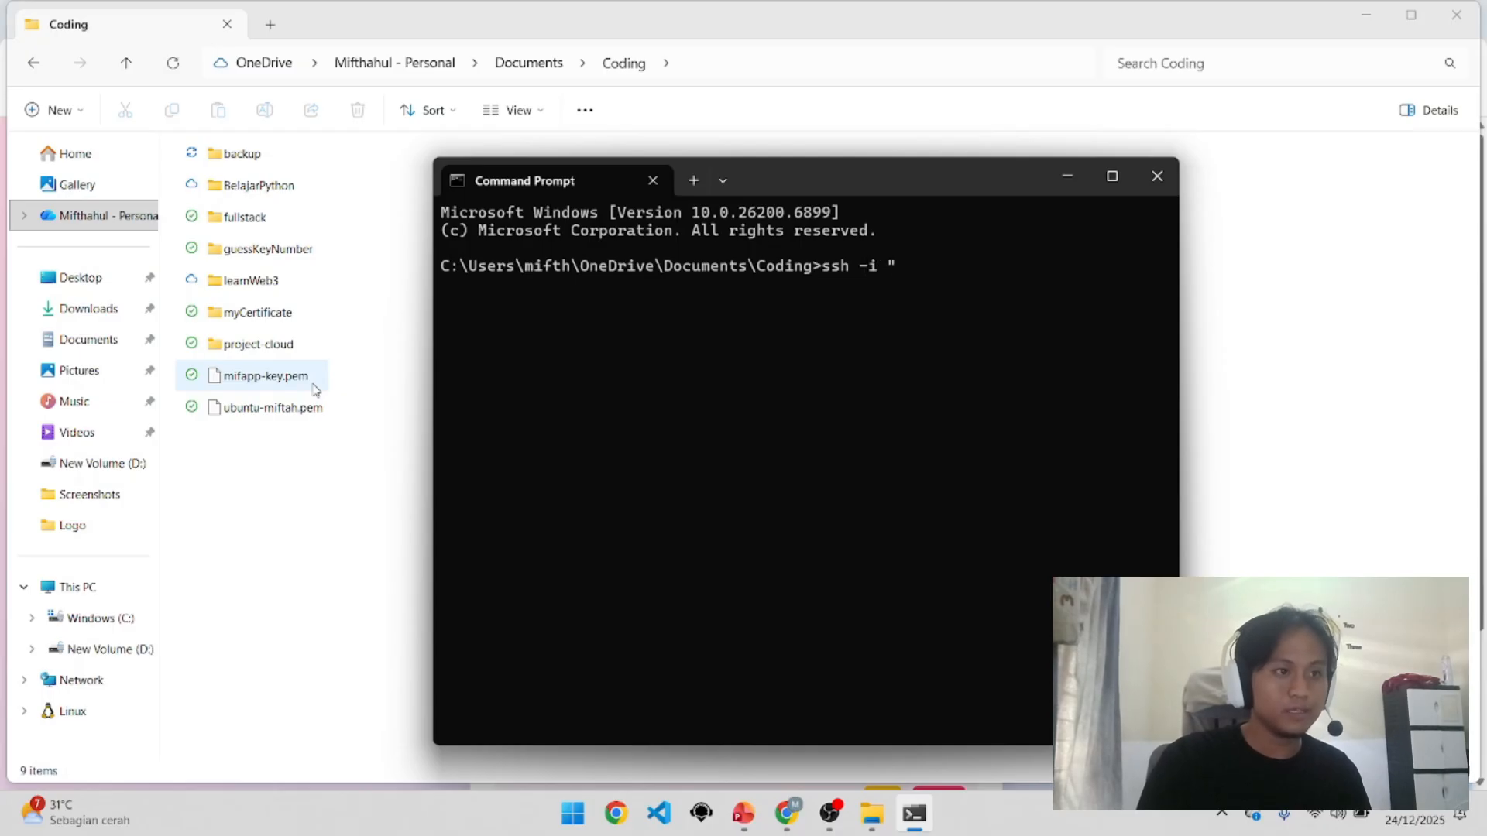
pyautogui.write(' "')
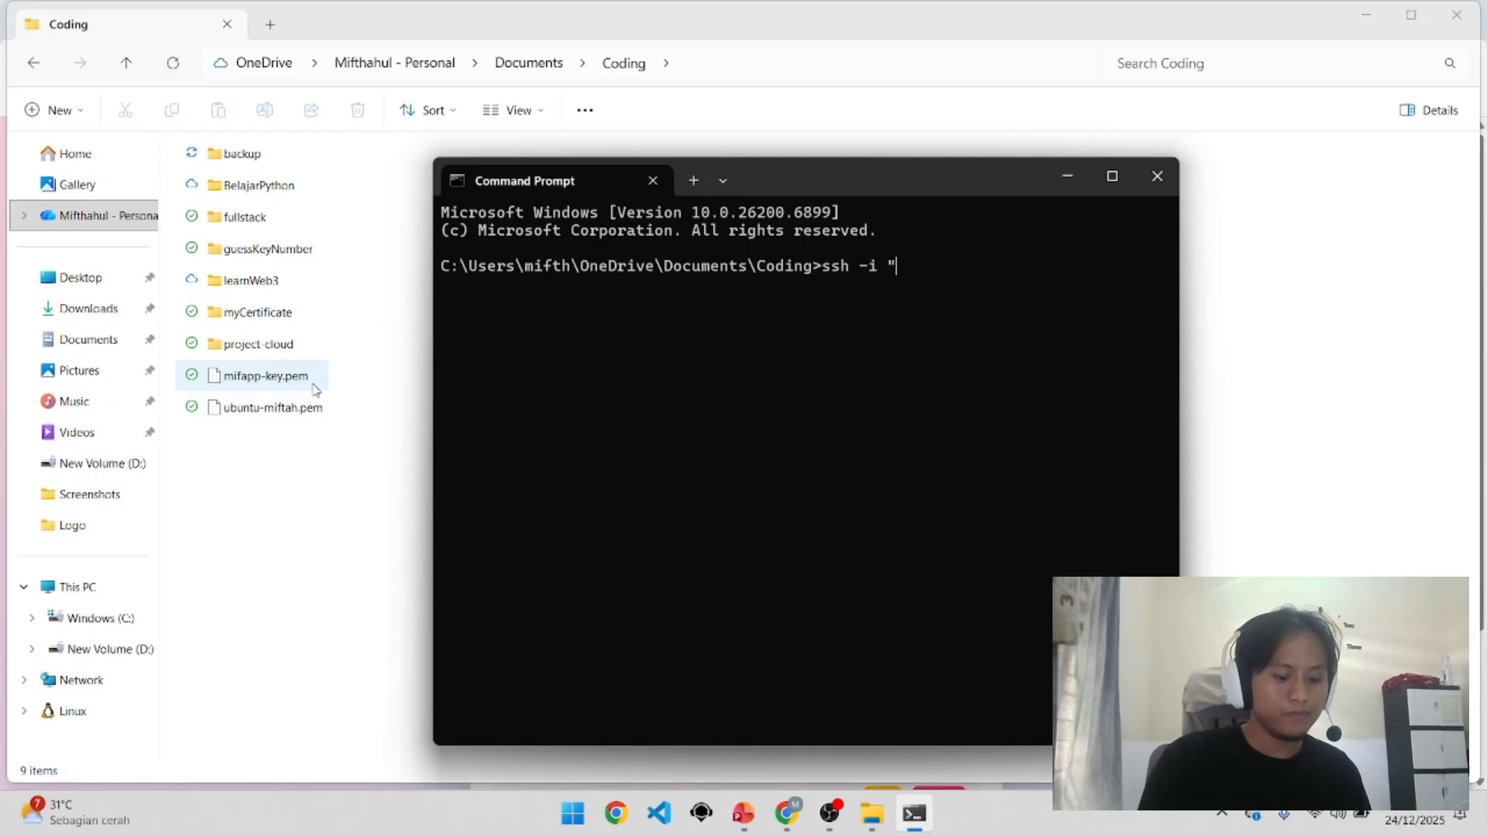
pyautogui.write('mifapp')
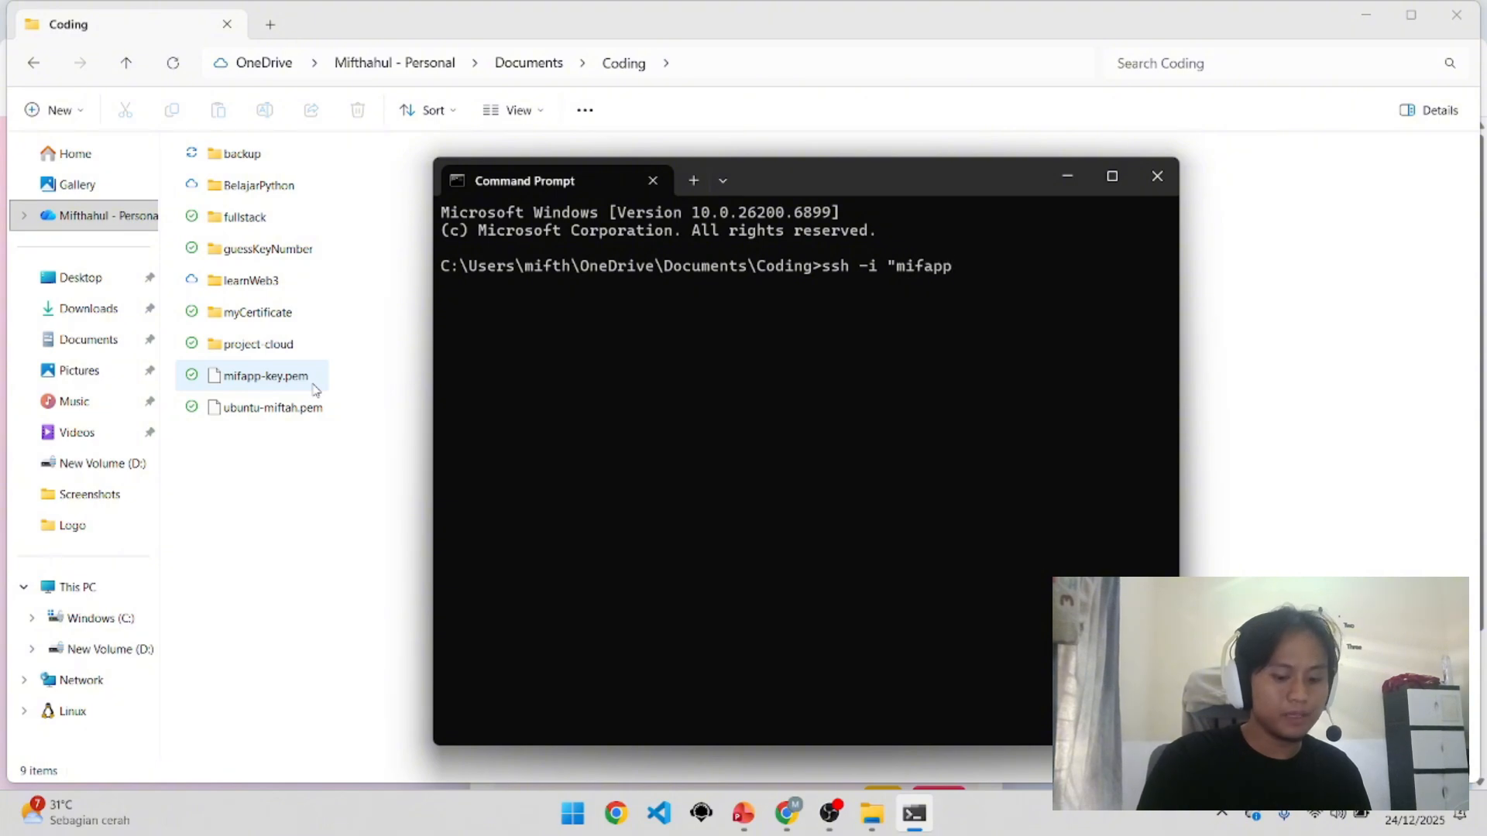
pyautogui.write('-key.p')
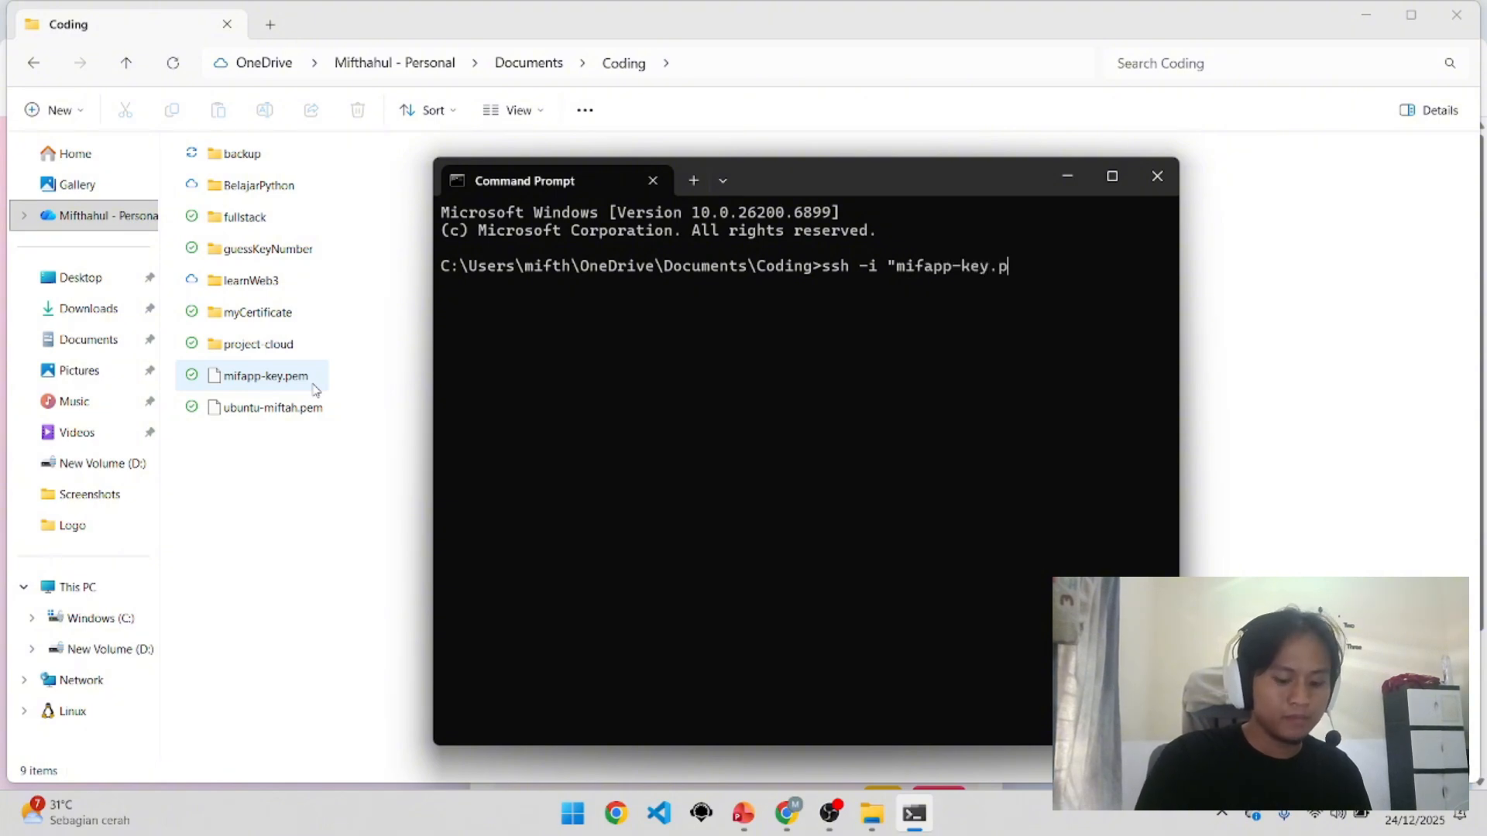
pyautogui.write('em')
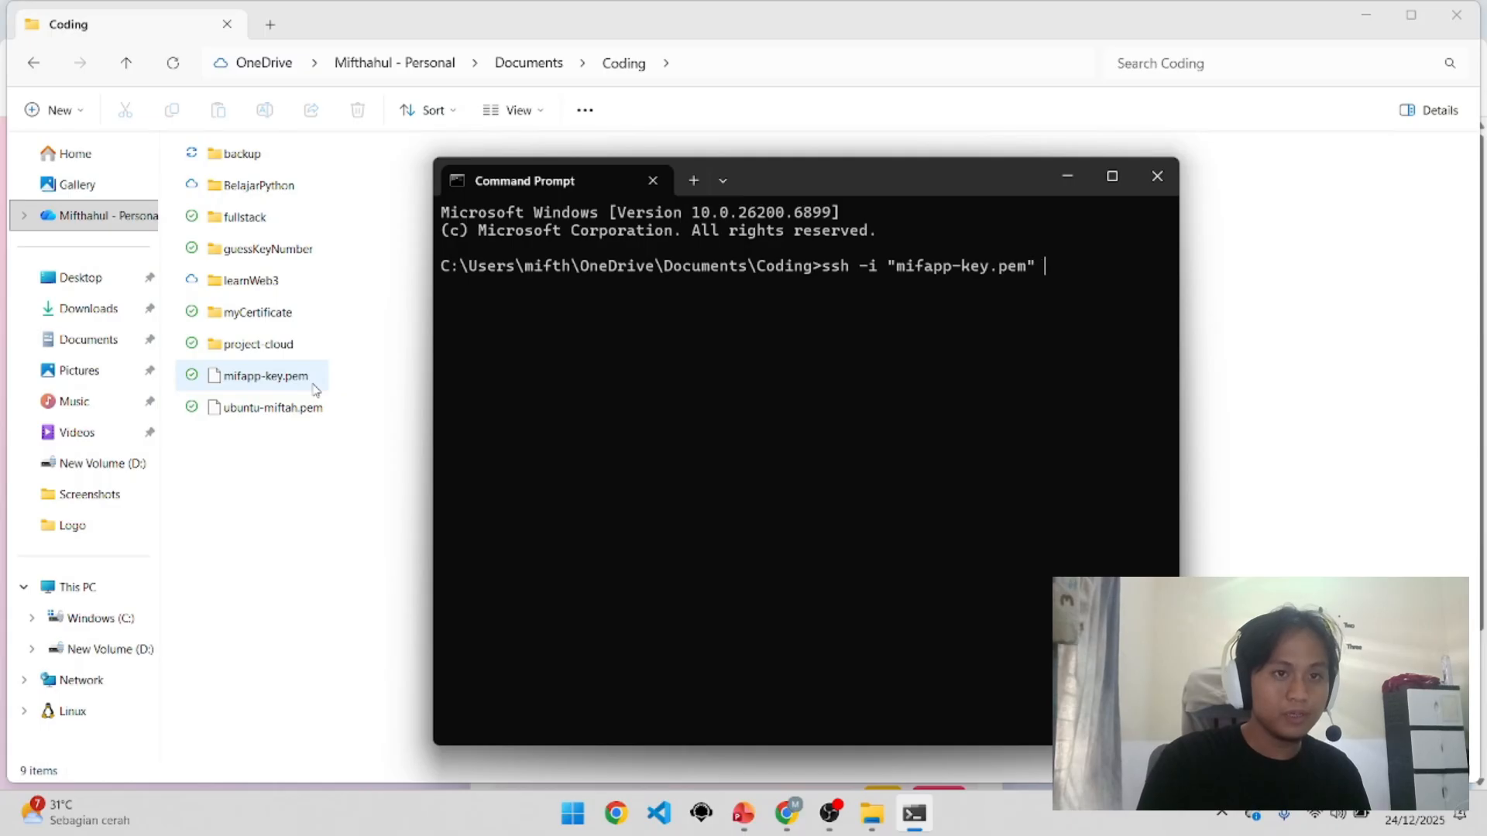
pyautogui.write('" ub')
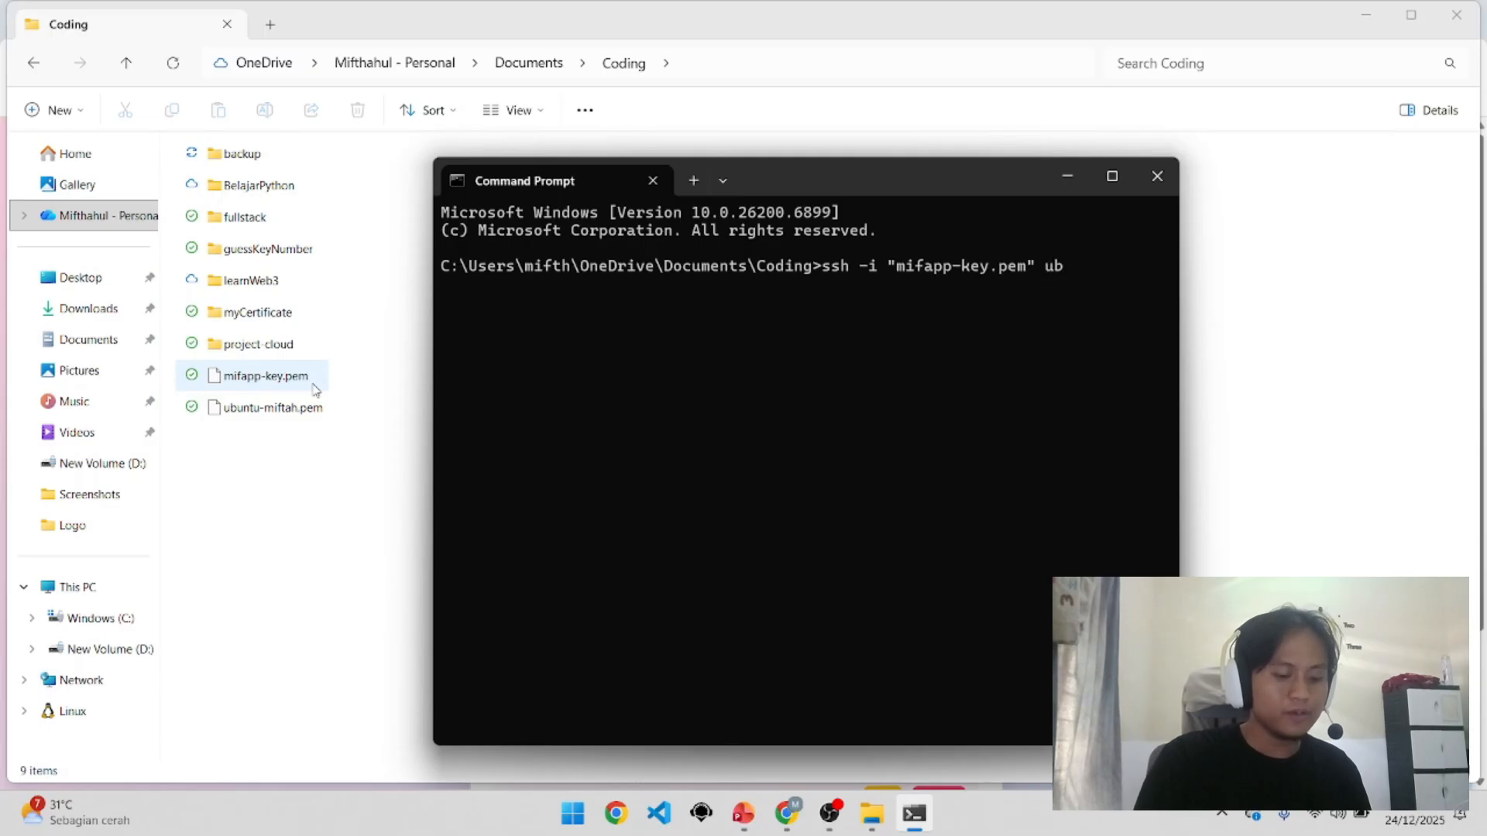
pyautogui.write('ubt')
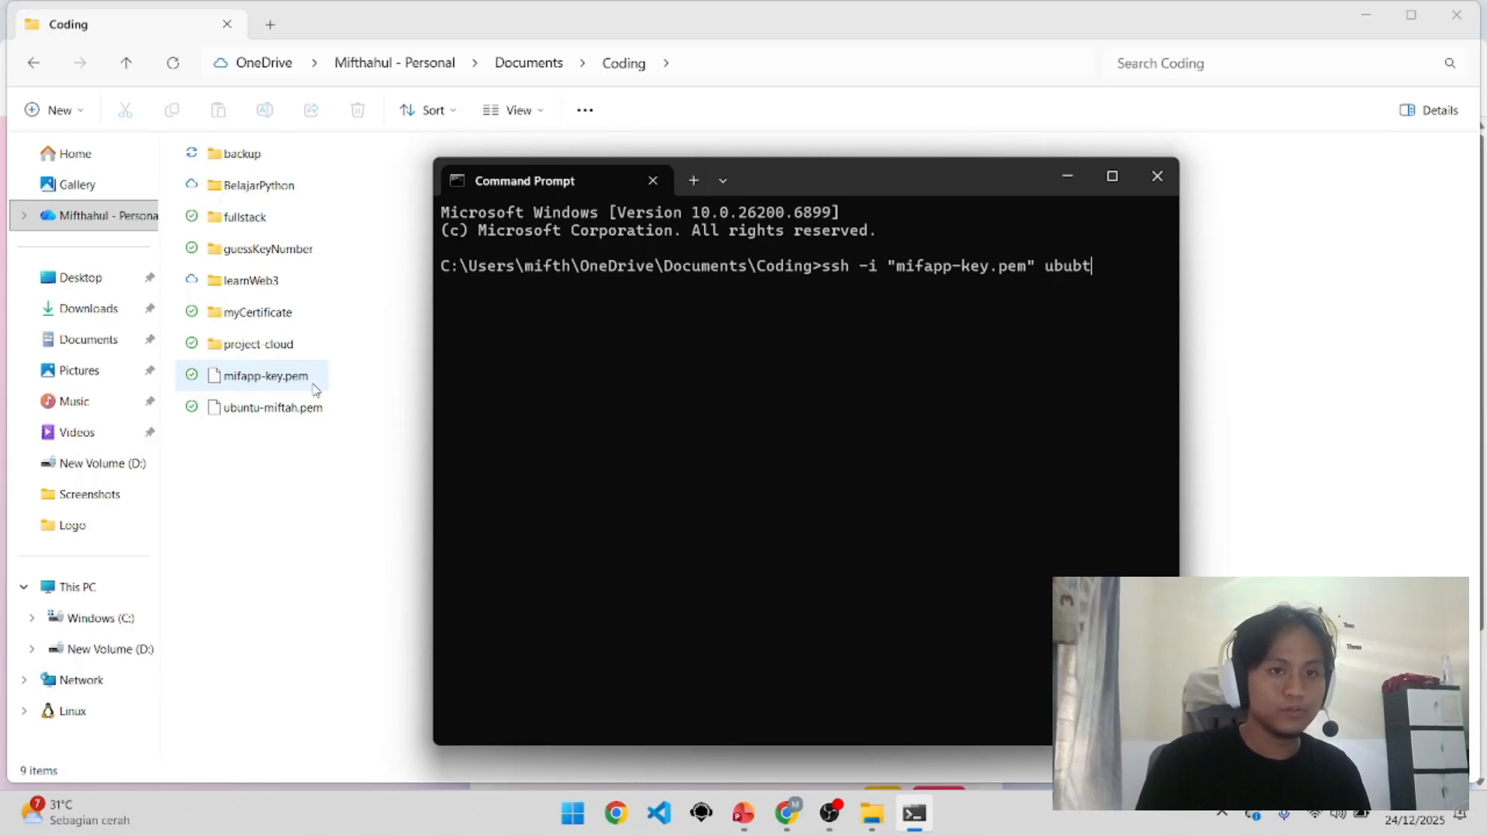
pyautogui.press('BackSpace')
pyautogui.press('BackSpace')
pyautogui.write('ntu@')
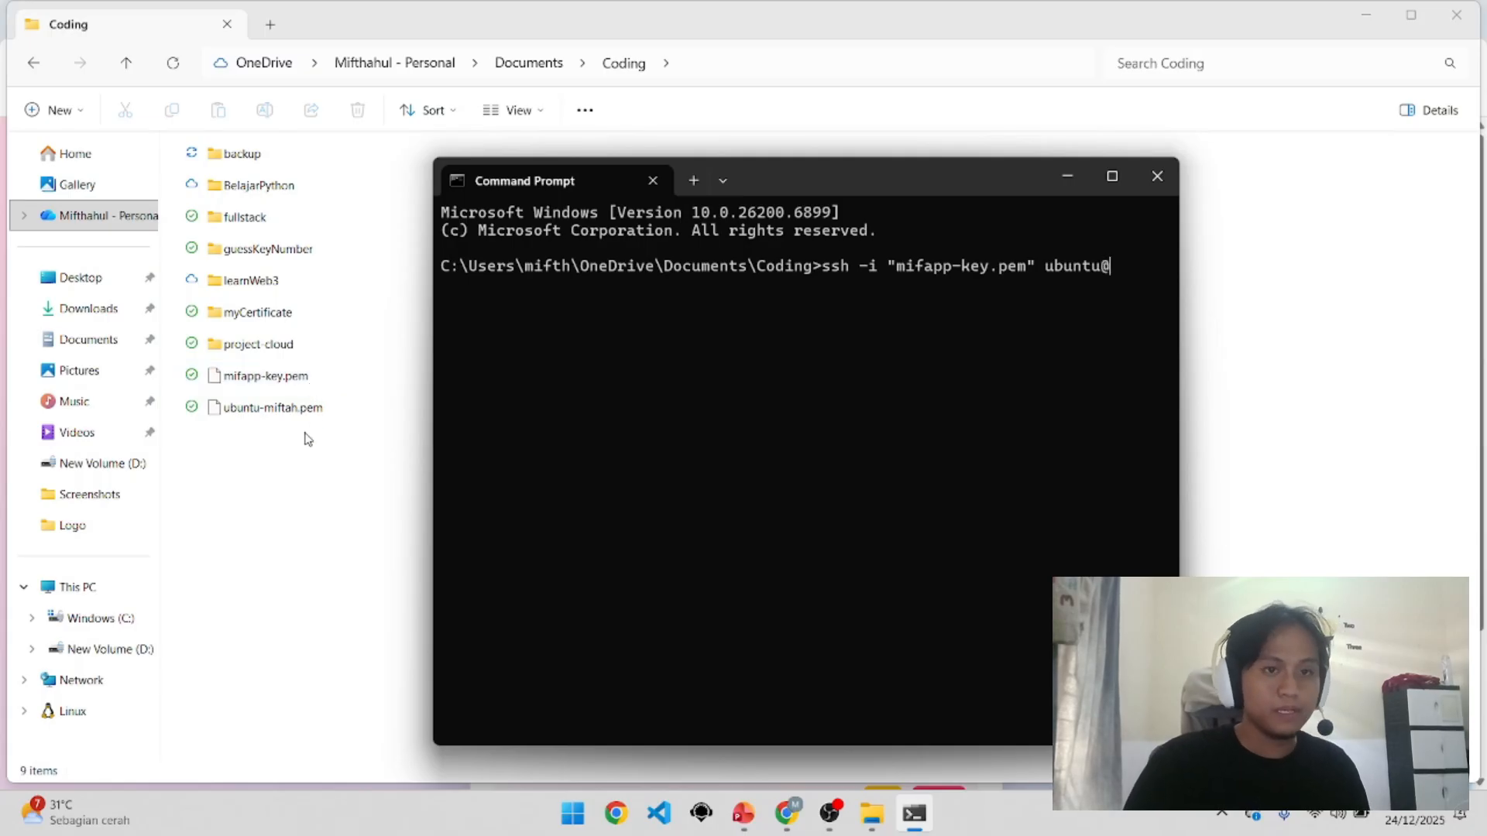
pyautogui.press('super+v')
pyautogui.press('Return')
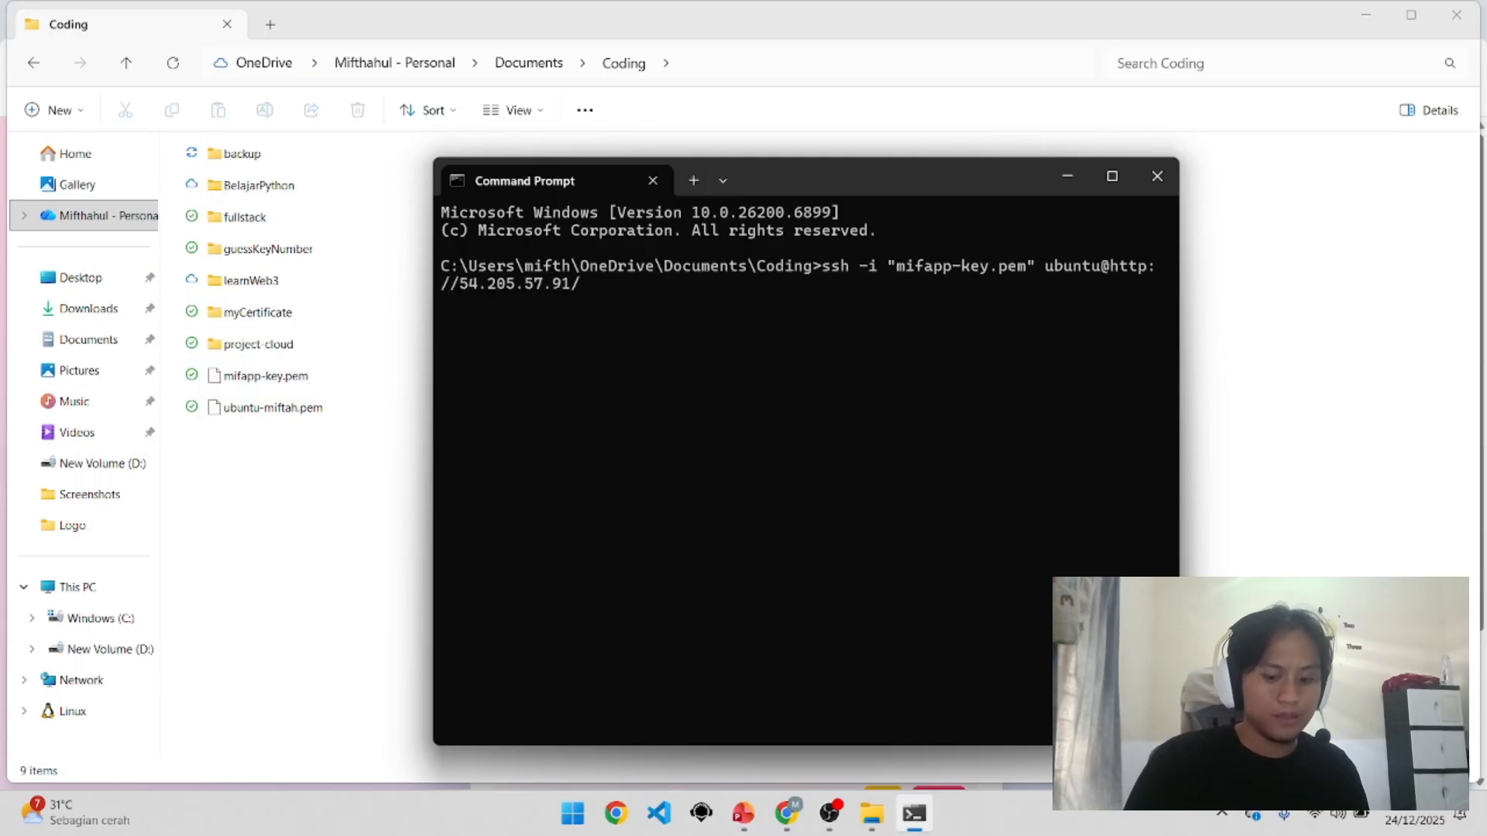
pyautogui.press('BackSpace')
pyautogui.press('Left')
pyautogui.press('Left')
pyautogui.press('BackSpace')
pyautogui.press('BackSpace')
pyautogui.press('BackSpace')
pyautogui.press('BackSpace')
pyautogui.press('BackSpace')
pyautogui.press('BackSpace')
pyautogui.press('BackSpace')
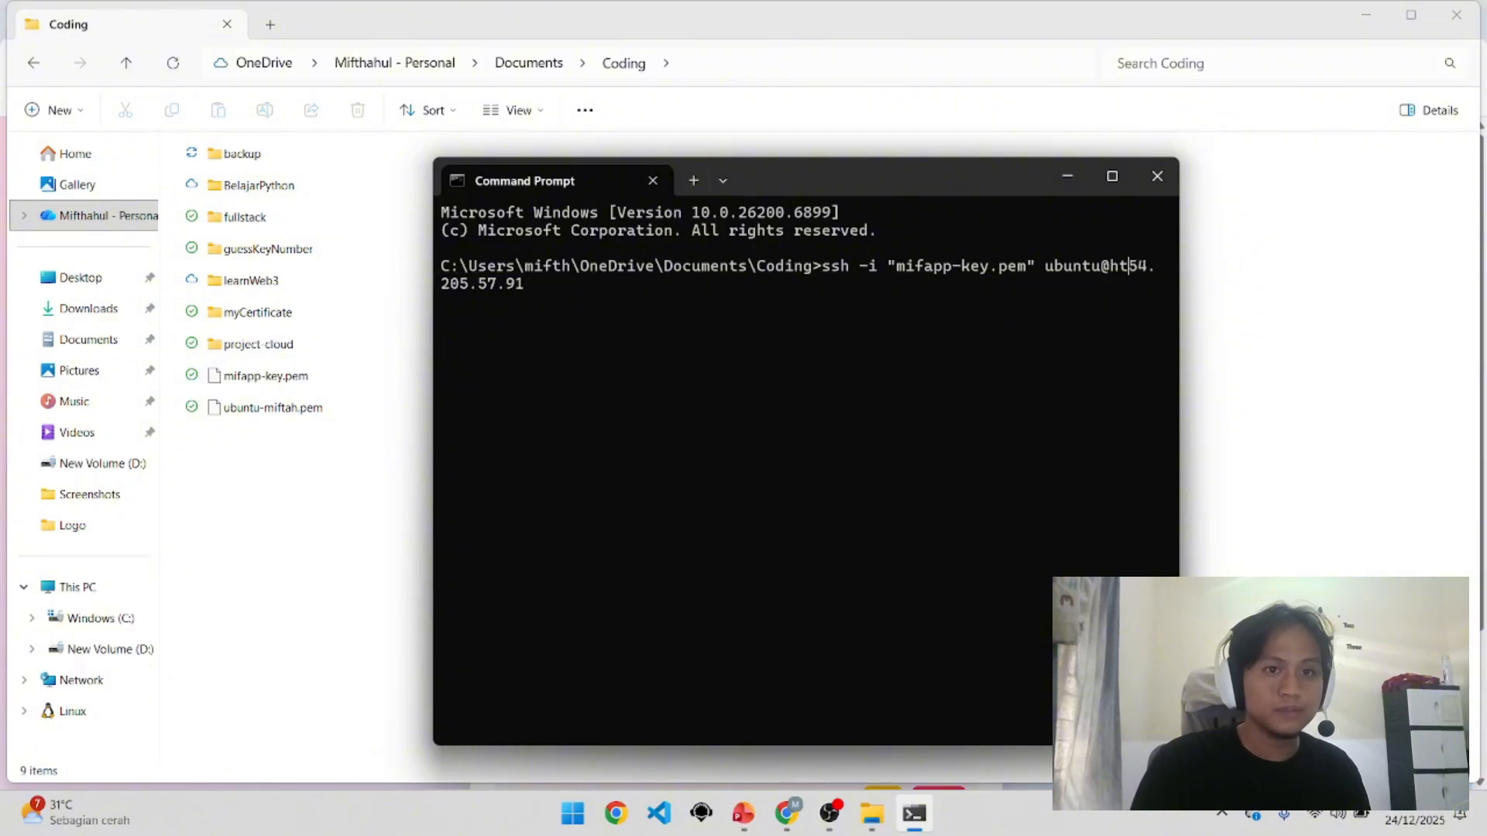
pyautogui.press('Return')
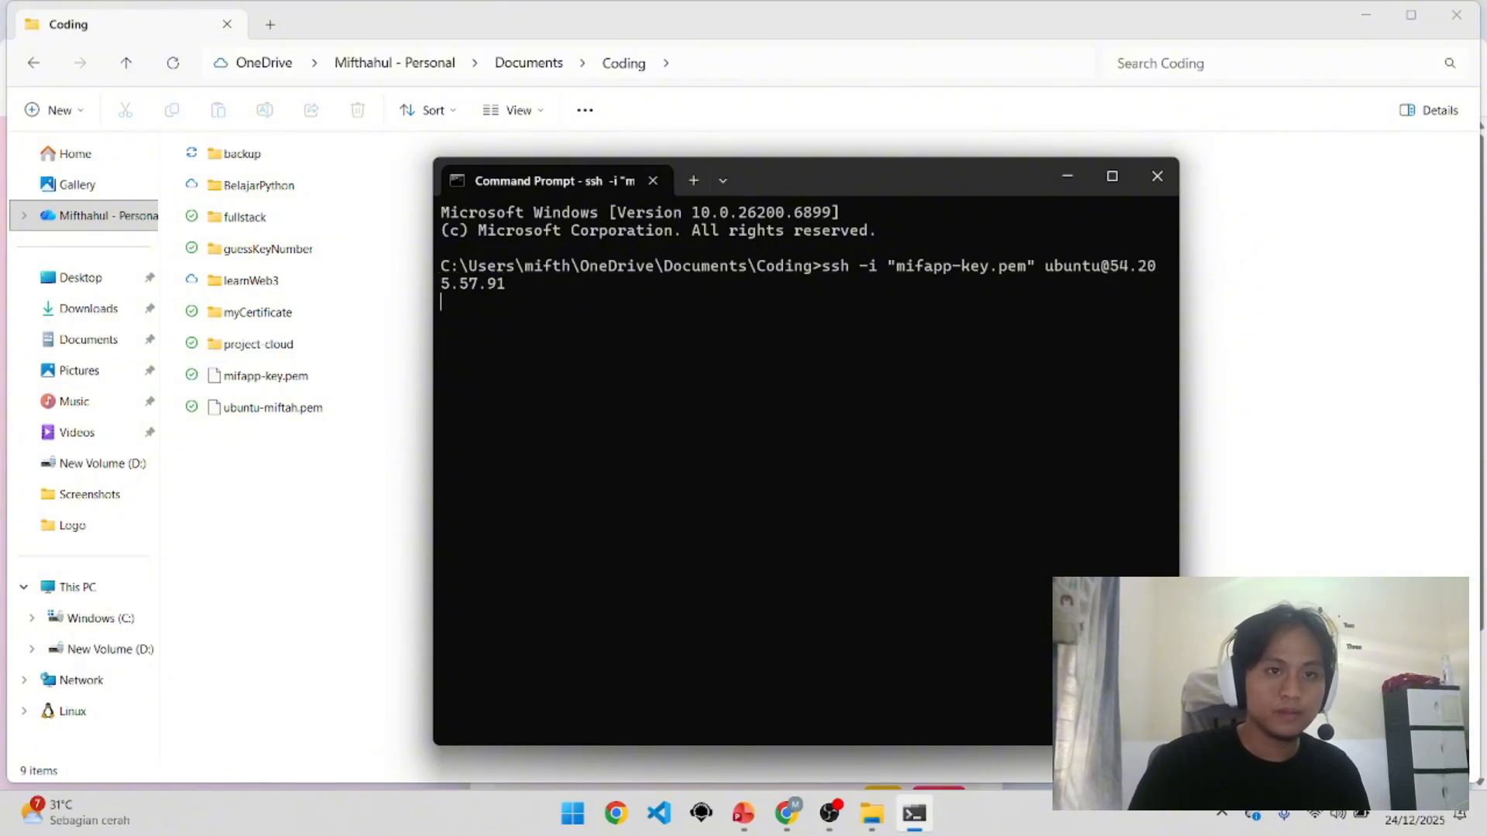
pyautogui.click(1114, 176)
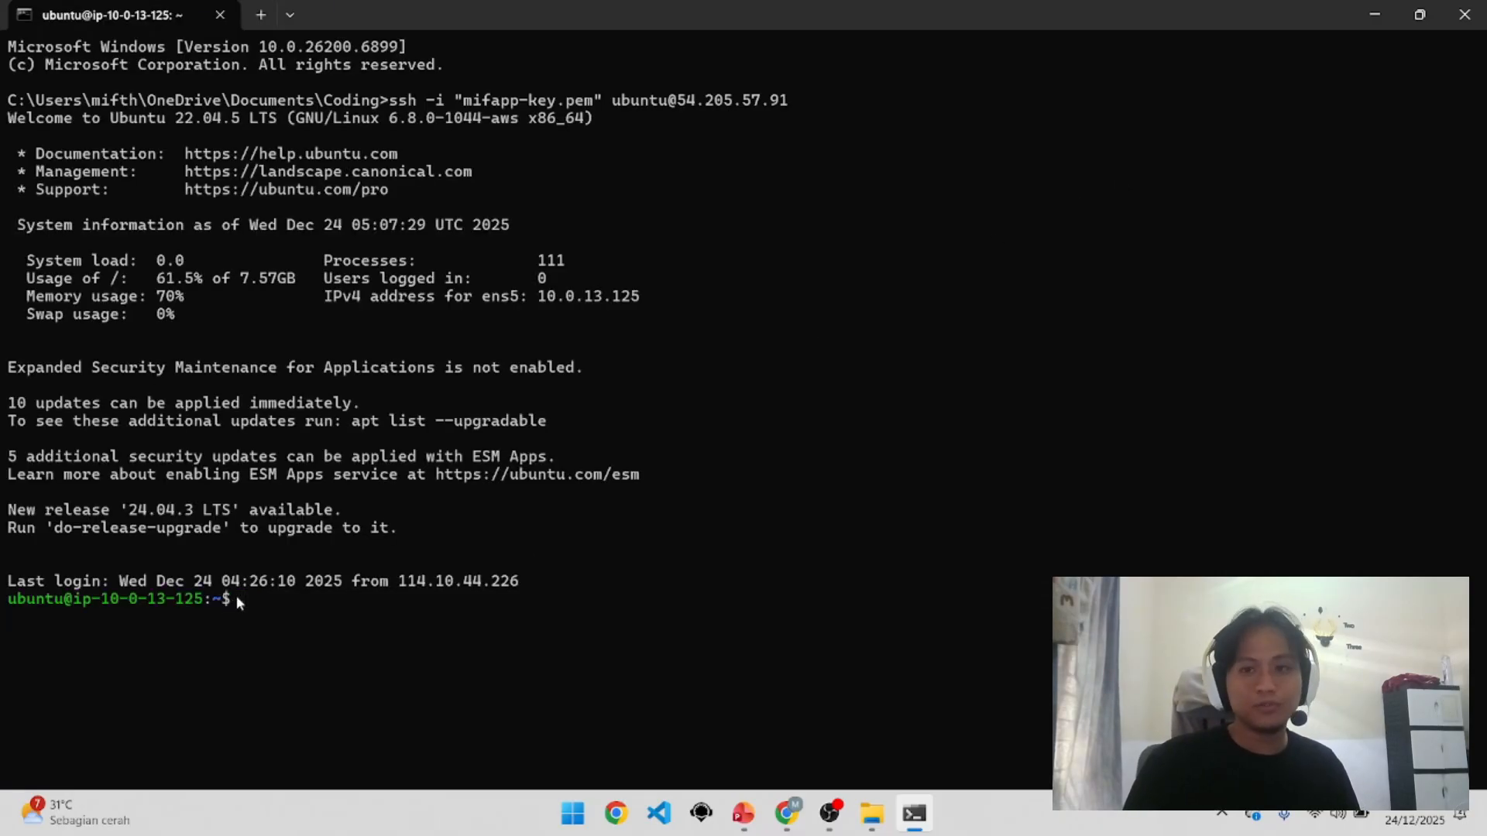
# Step: List the home folder with ls, locating project-aws-cloud
pyautogui.write('ls')
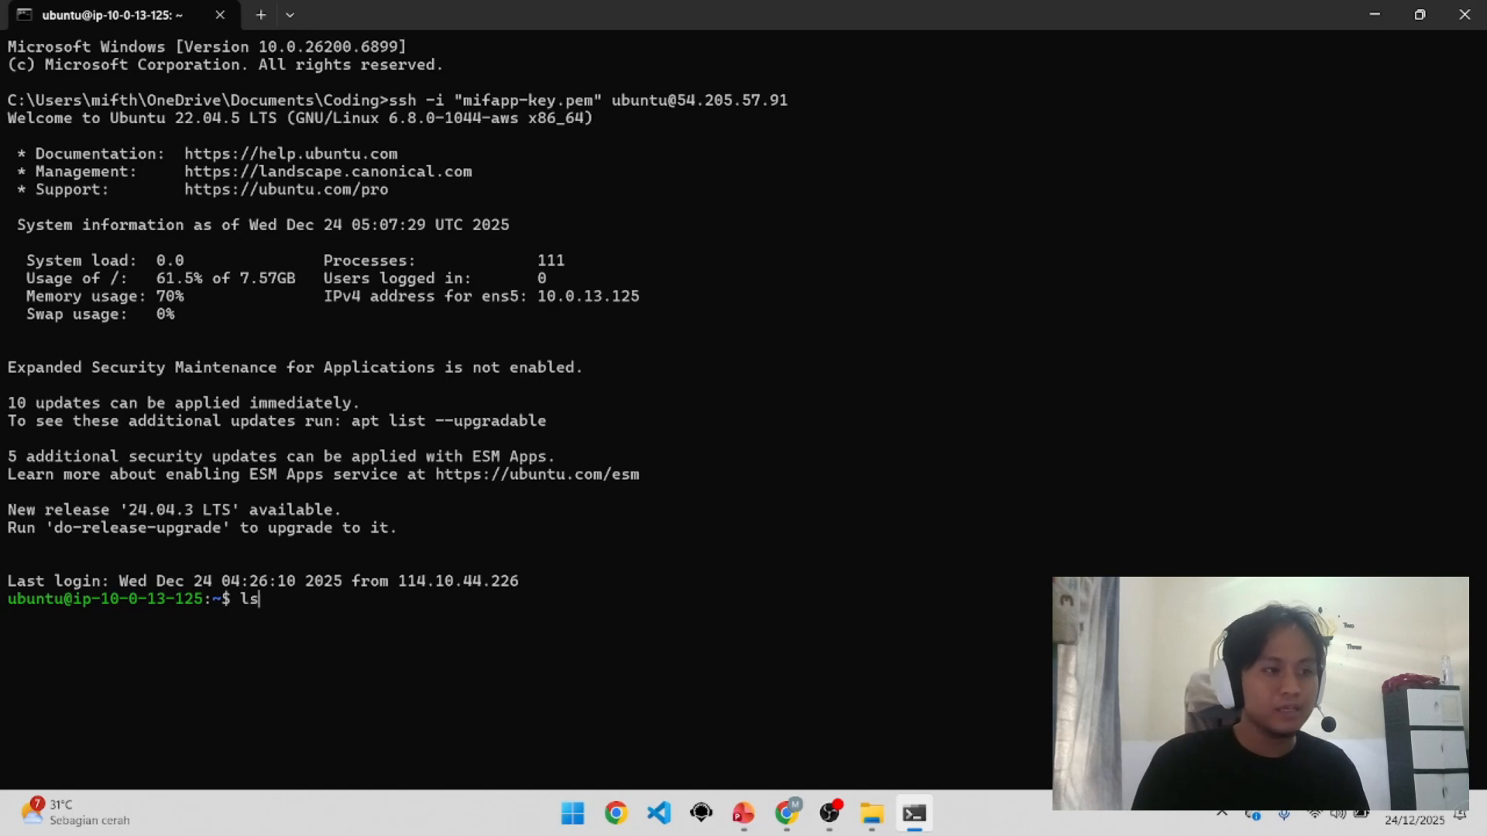
pyautogui.press('Return')
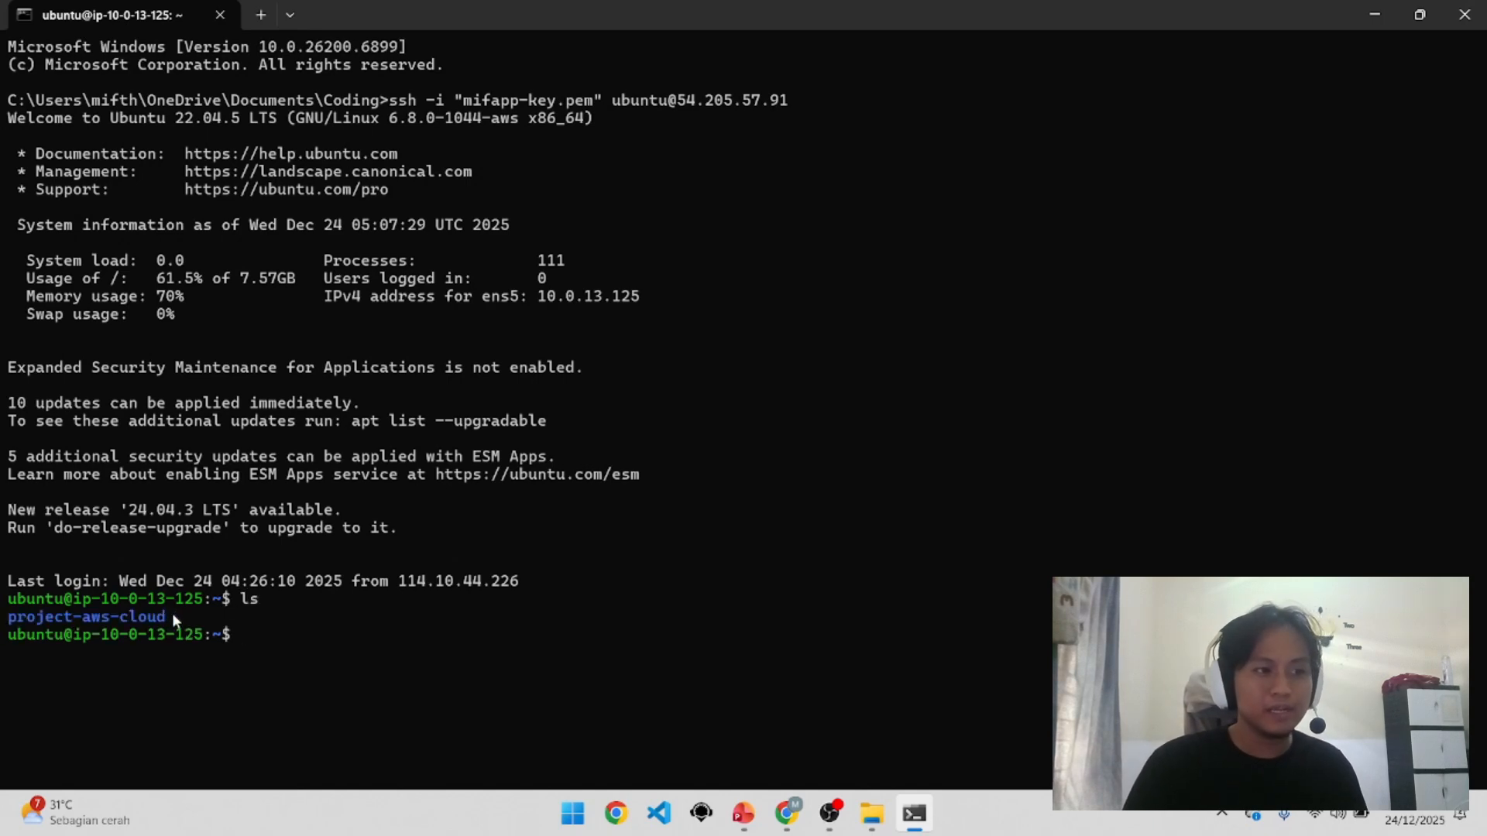
pyautogui.moveTo(173, 615); pyautogui.dragTo(13, 617)
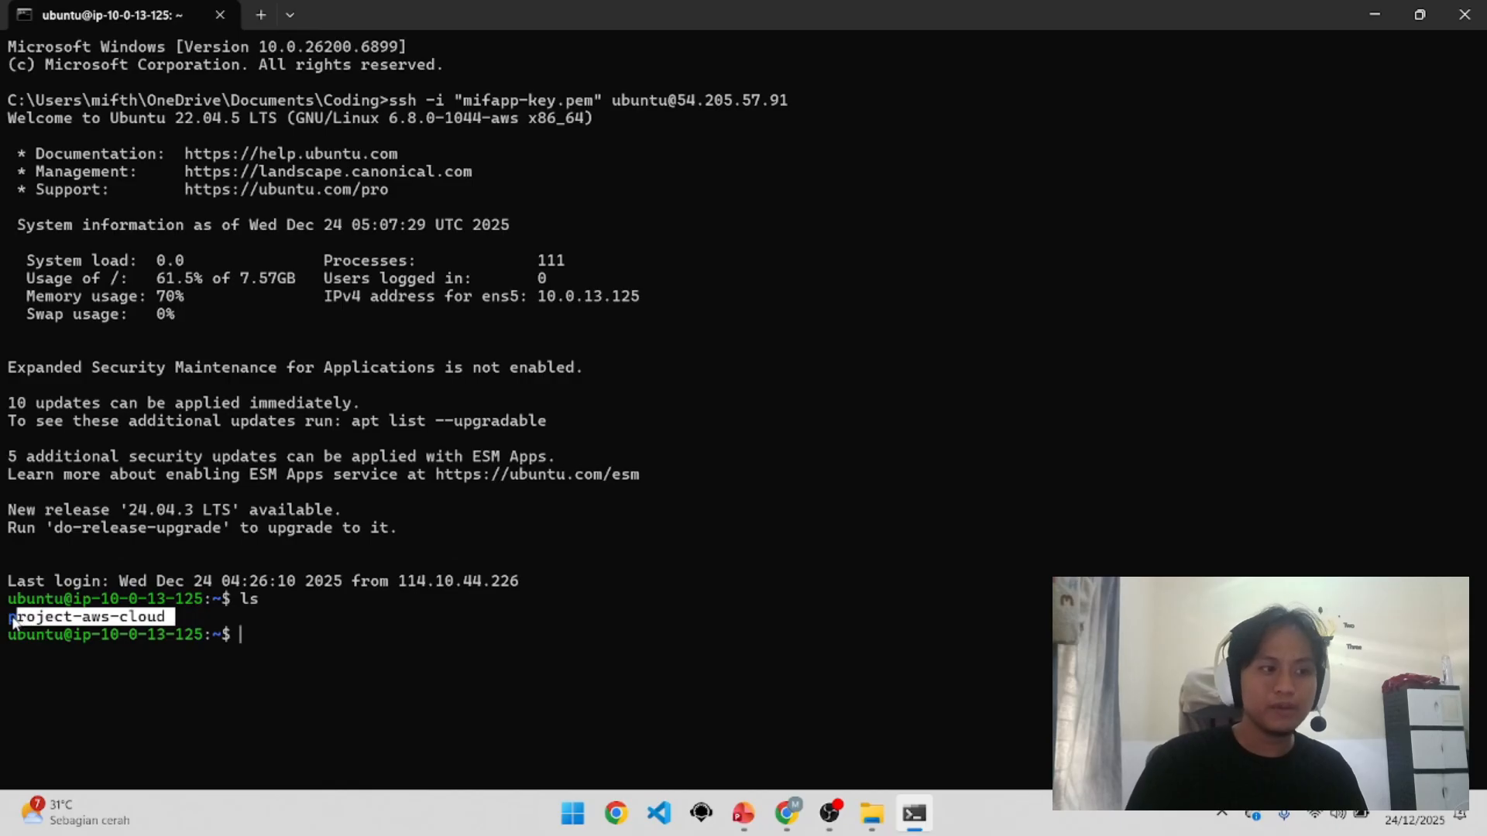
pyautogui.click(12, 618)
pyautogui.tripleClick(145, 617)
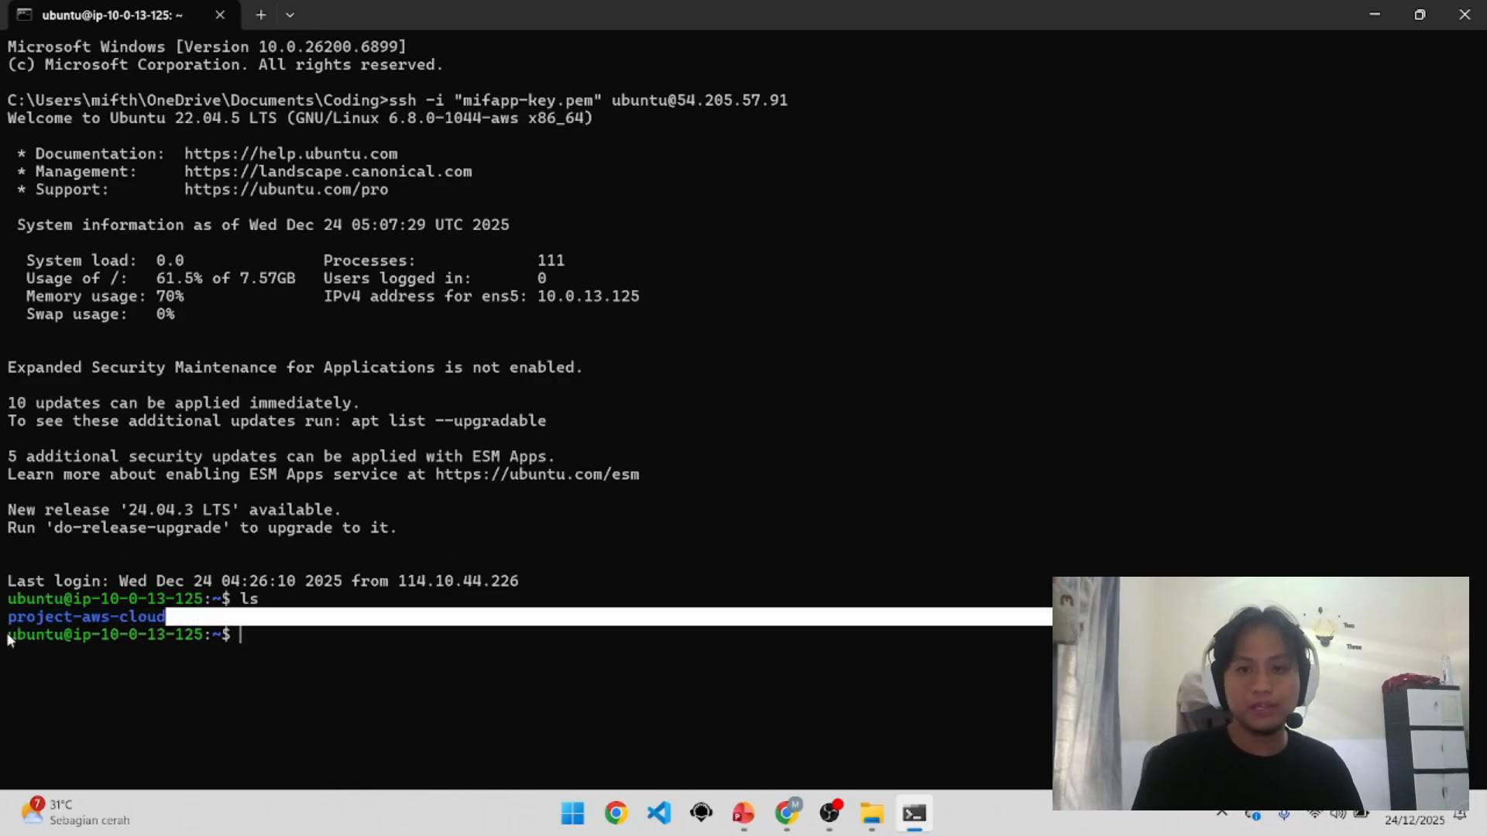
pyautogui.click(258, 641)
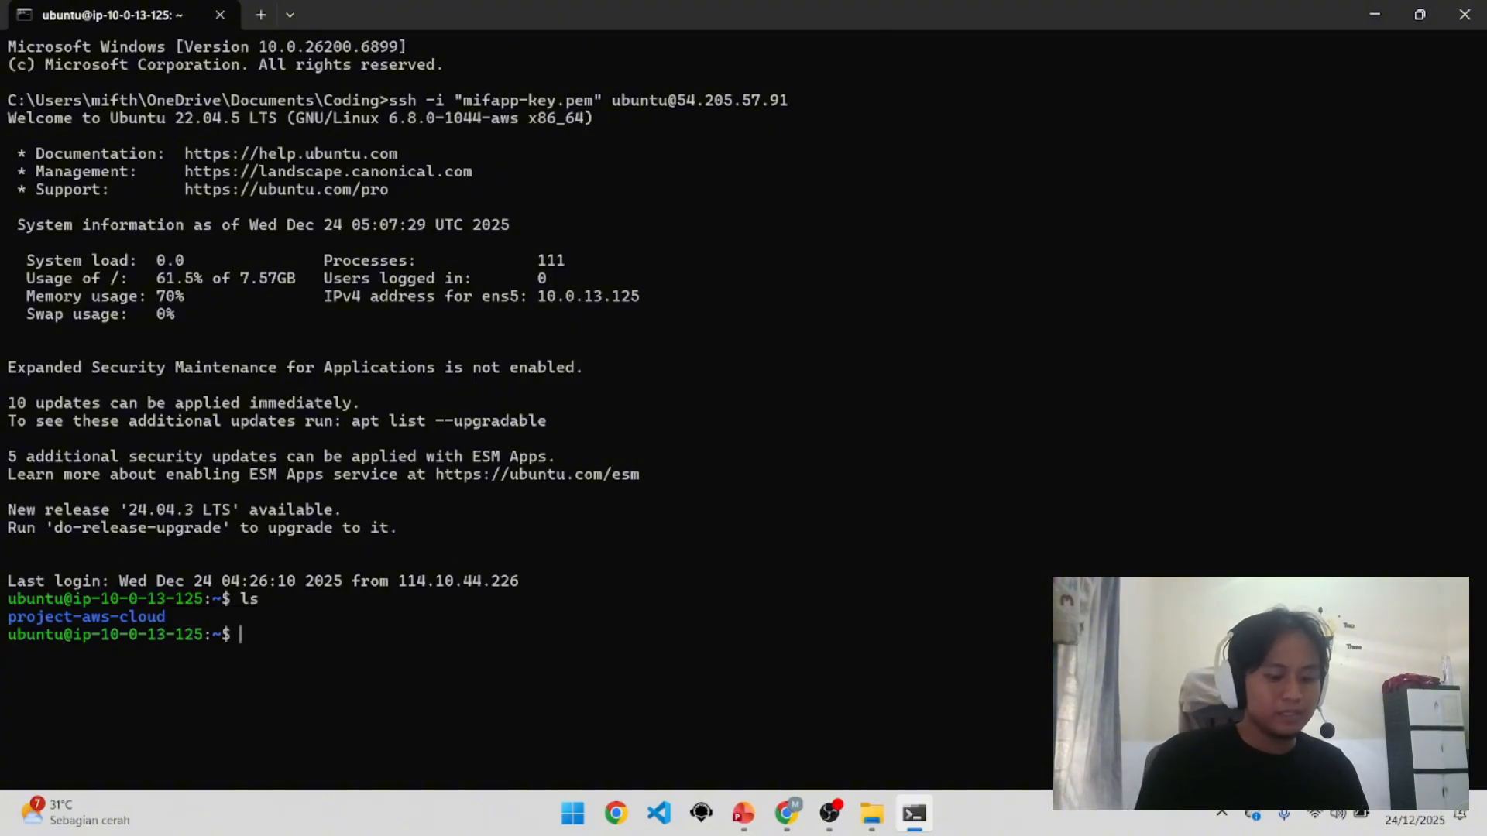
# Step: Enter project-aws-cloud and list its files, including server.js
pyautogui.write('cd proje')
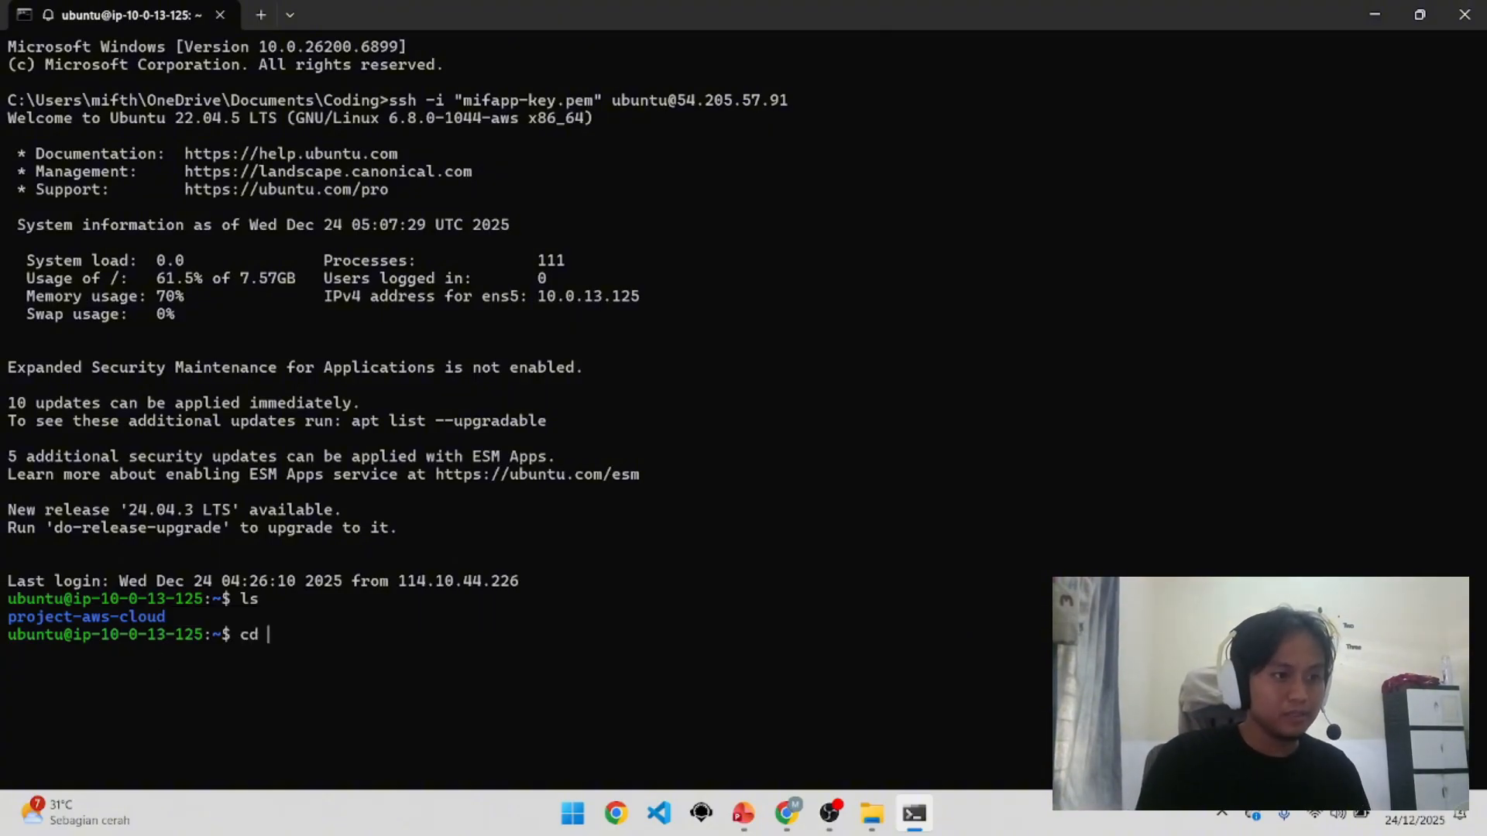
pyautogui.write('ct')
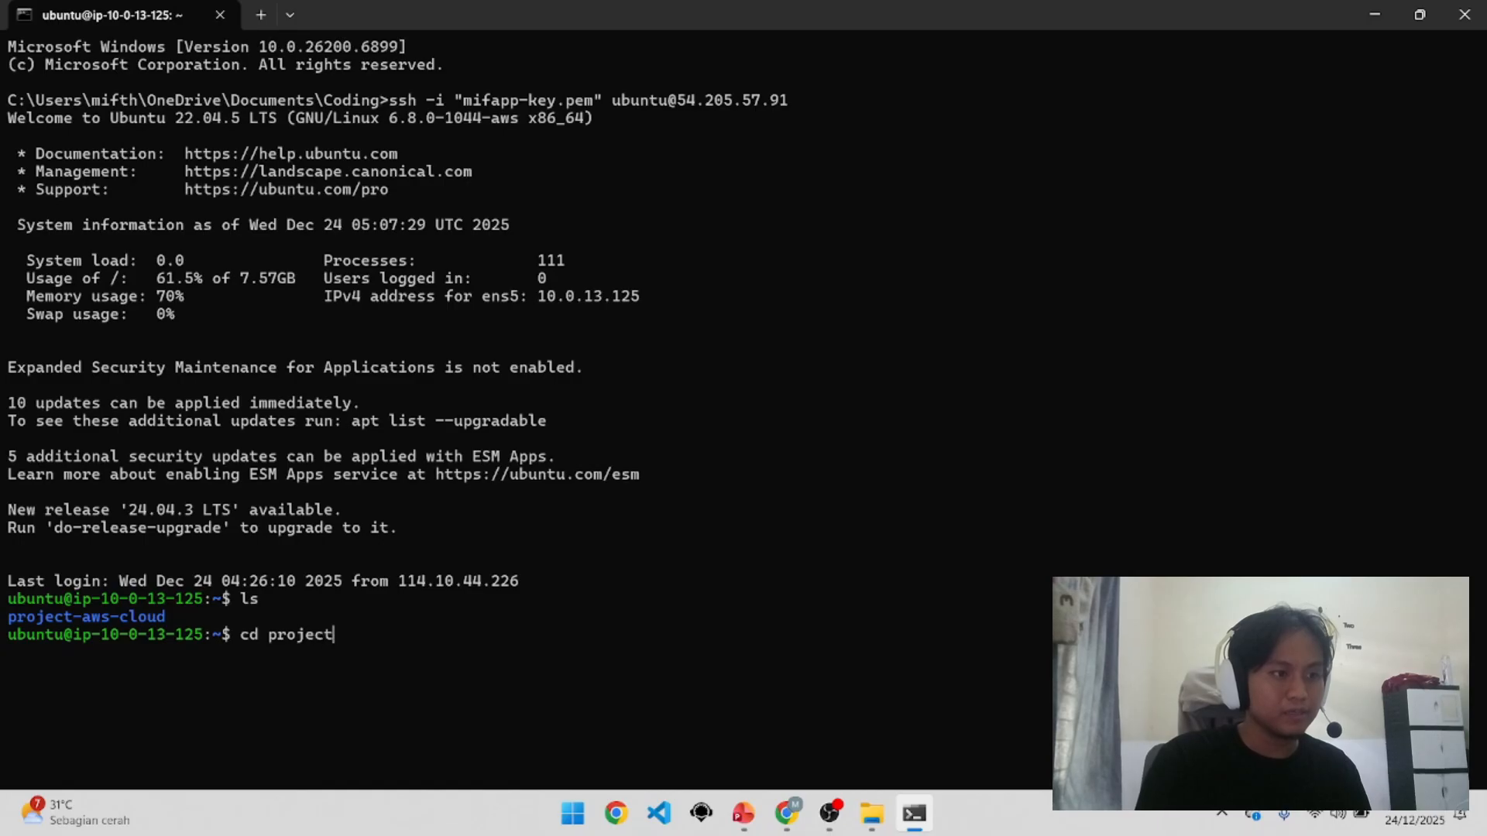
pyautogui.write('0')
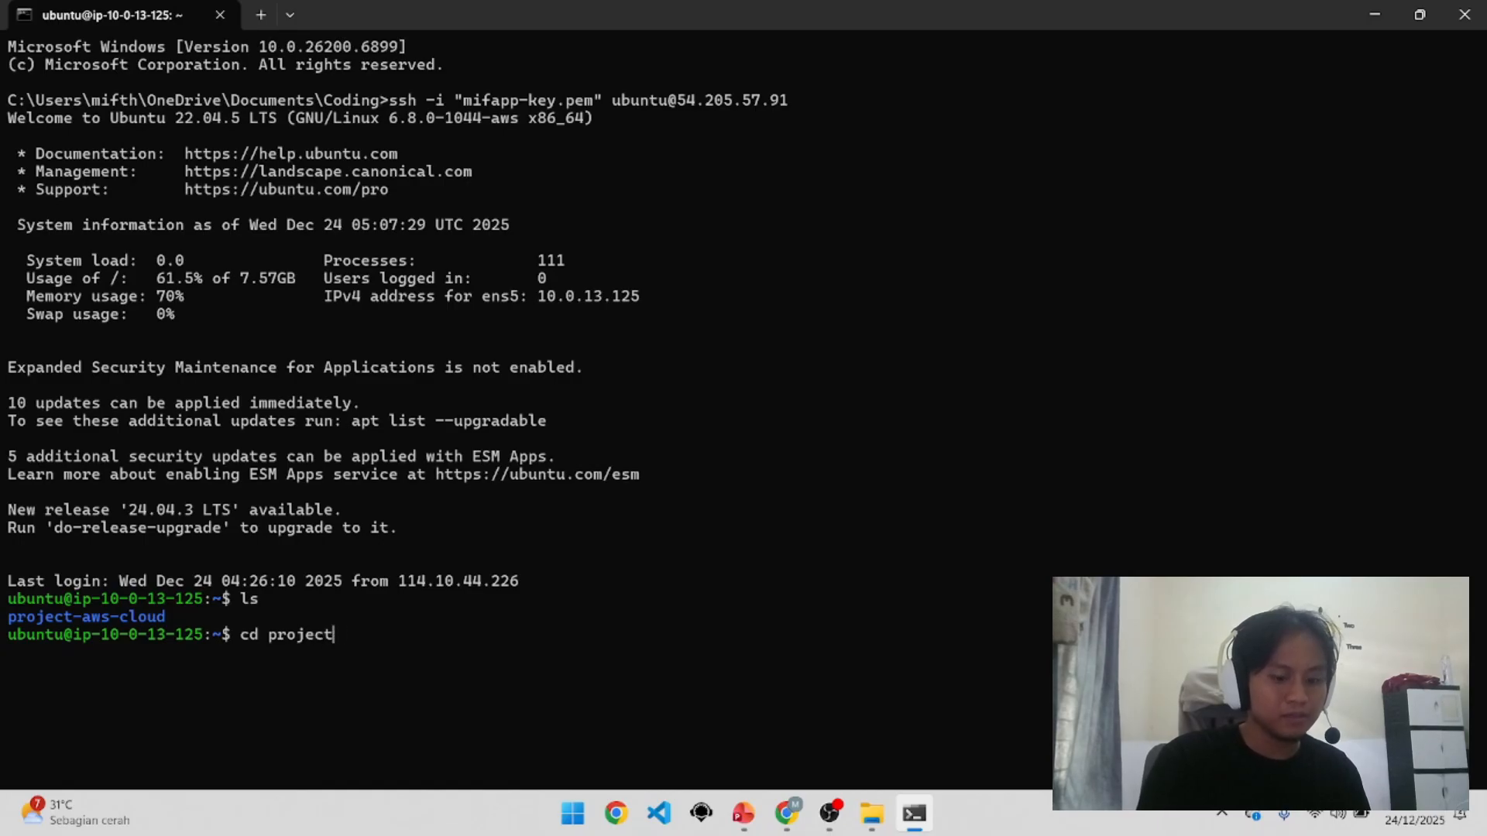
pyautogui.write('0')
pyautogui.press('BackSpace')
pyautogui.press('BackSpace')
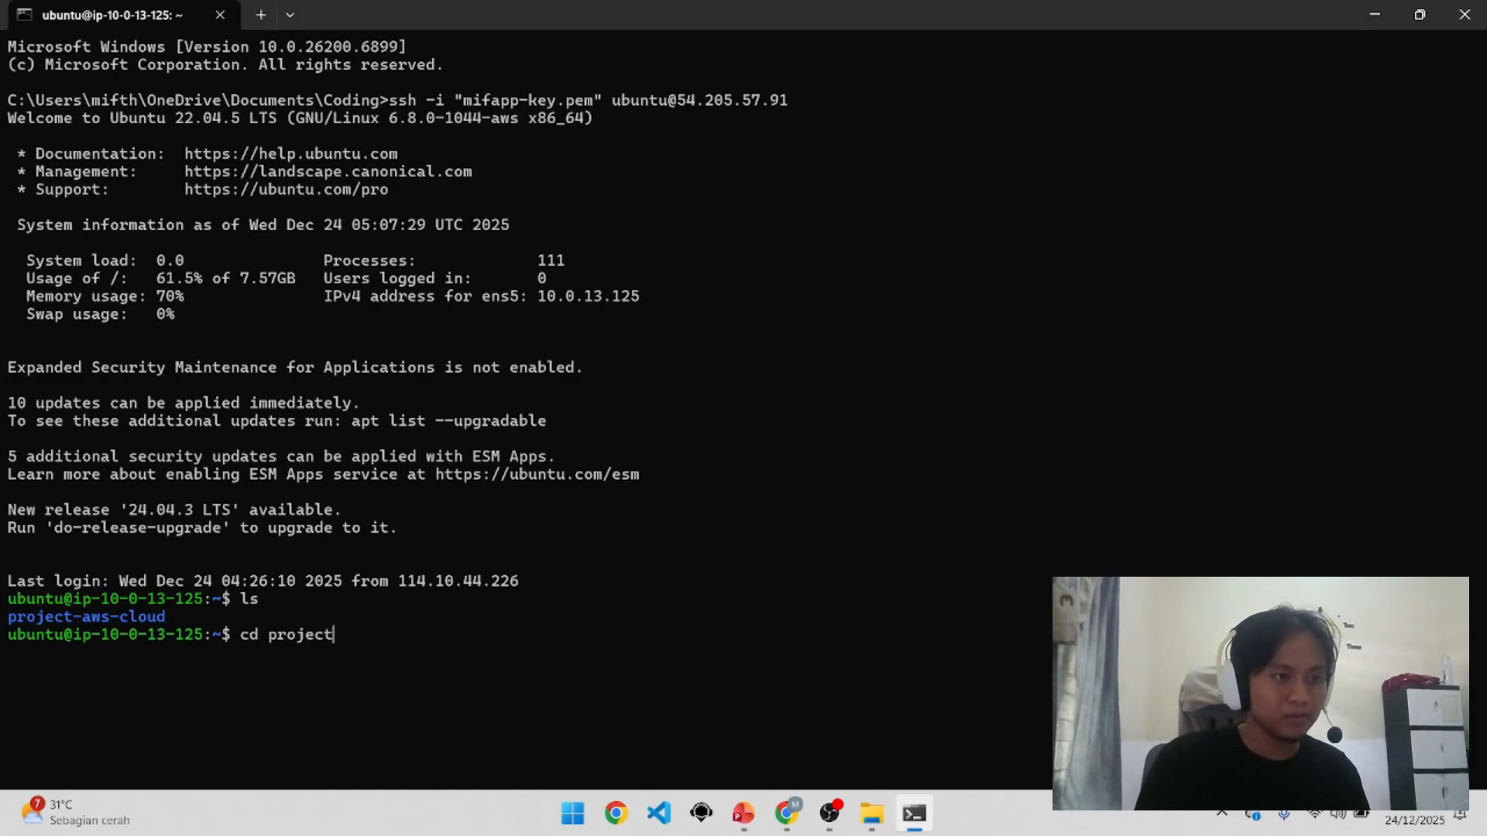
pyautogui.write('-aws')
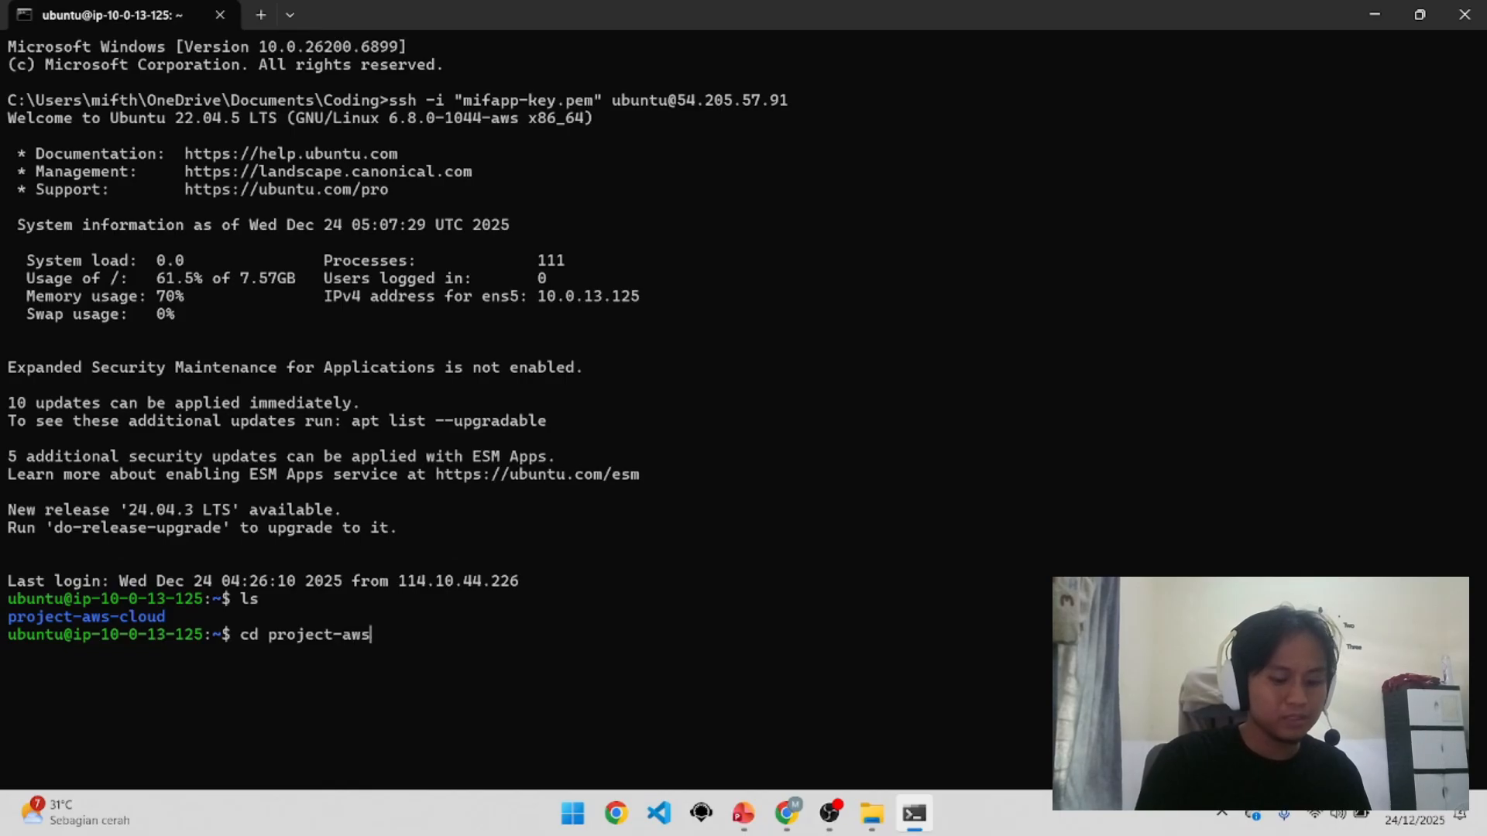
pyautogui.write('-cloud')
pyautogui.press('Return')
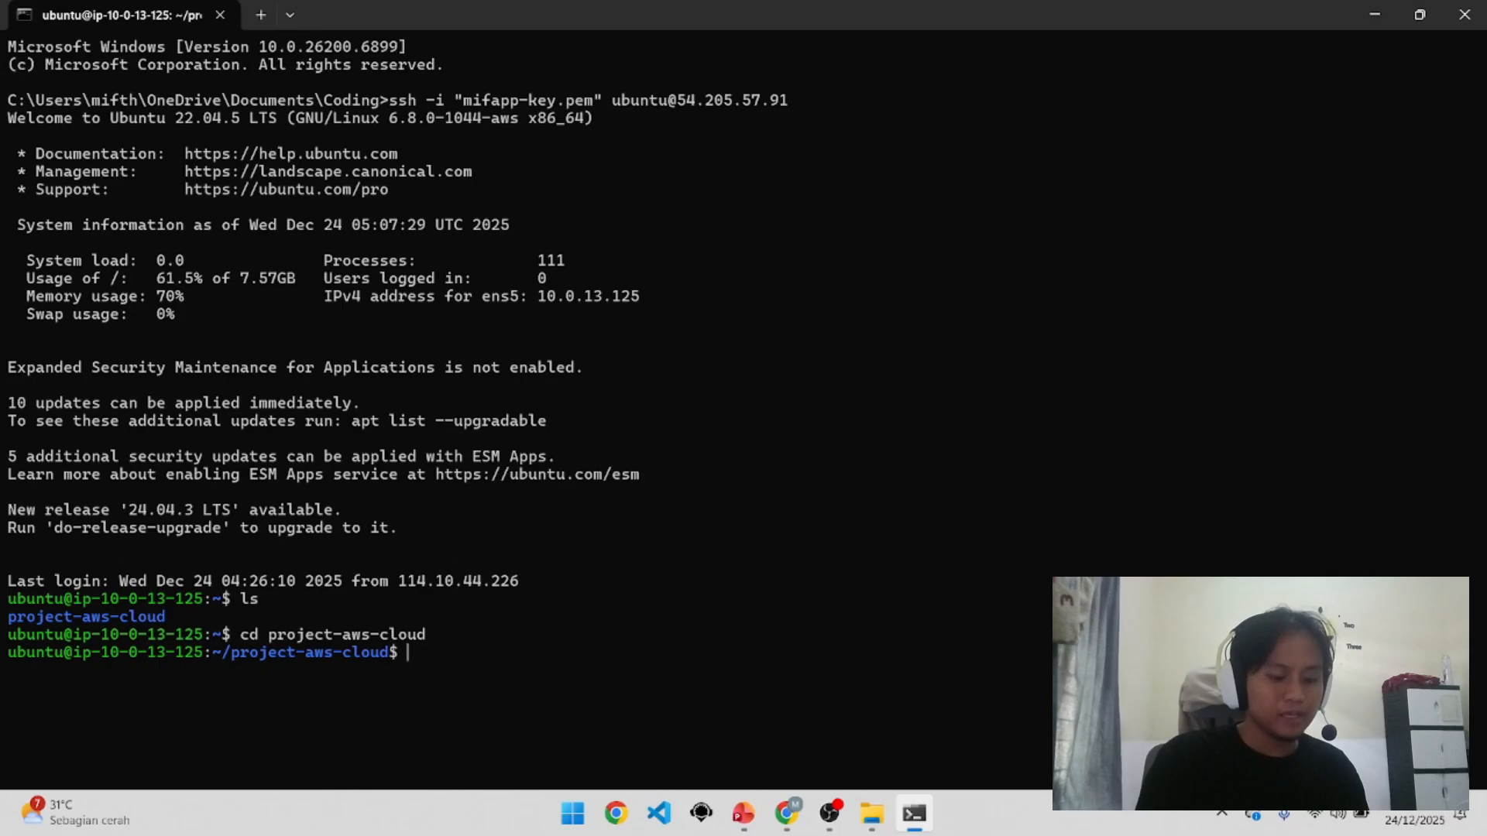
pyautogui.write('ls')
pyautogui.press('Return')
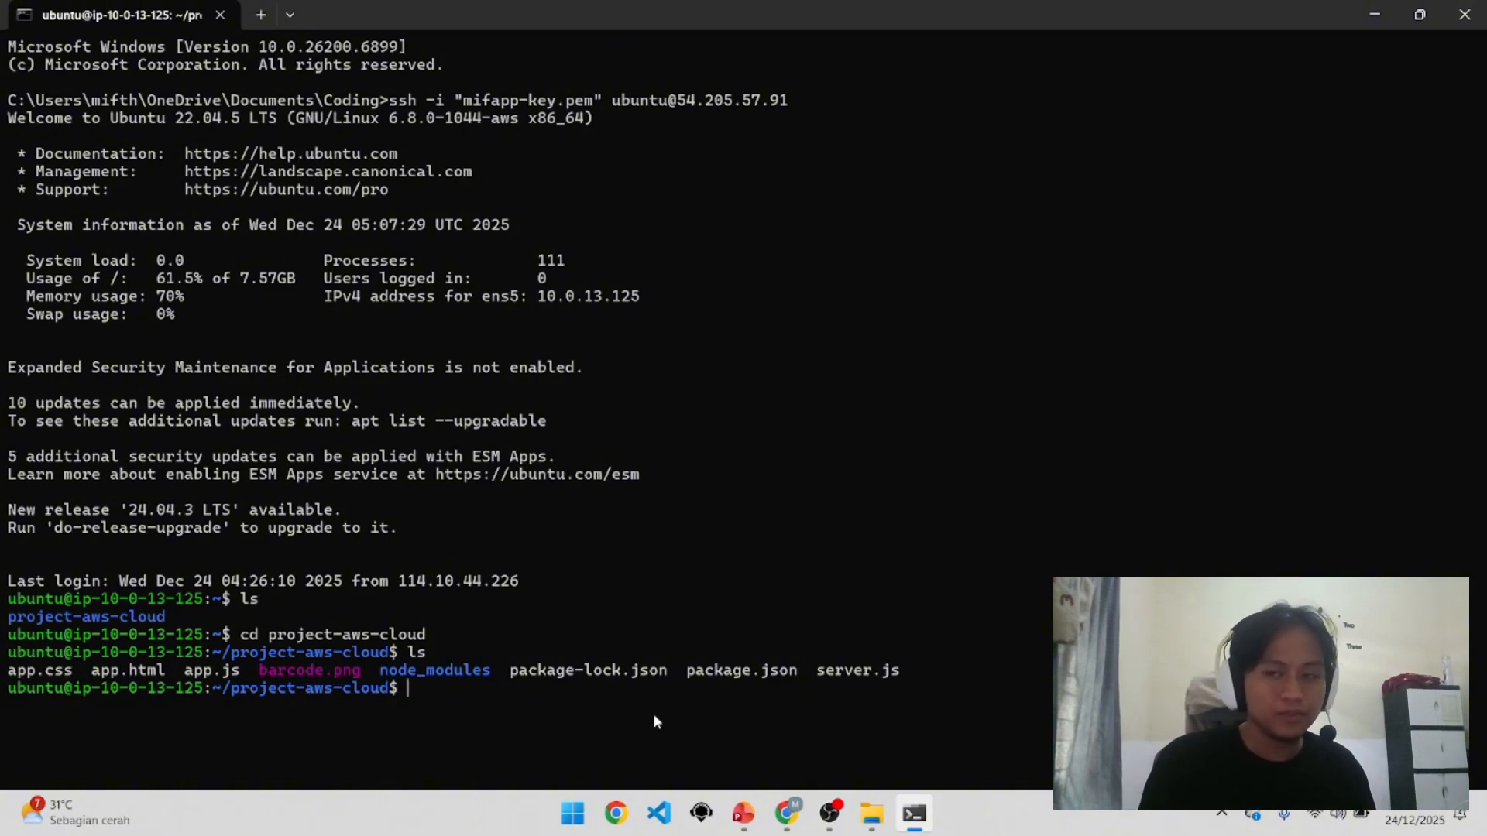
# Step: Paste the saved mysql -h guests-db command, then return to the AWS load balancer page
pyautogui.press('super+v')
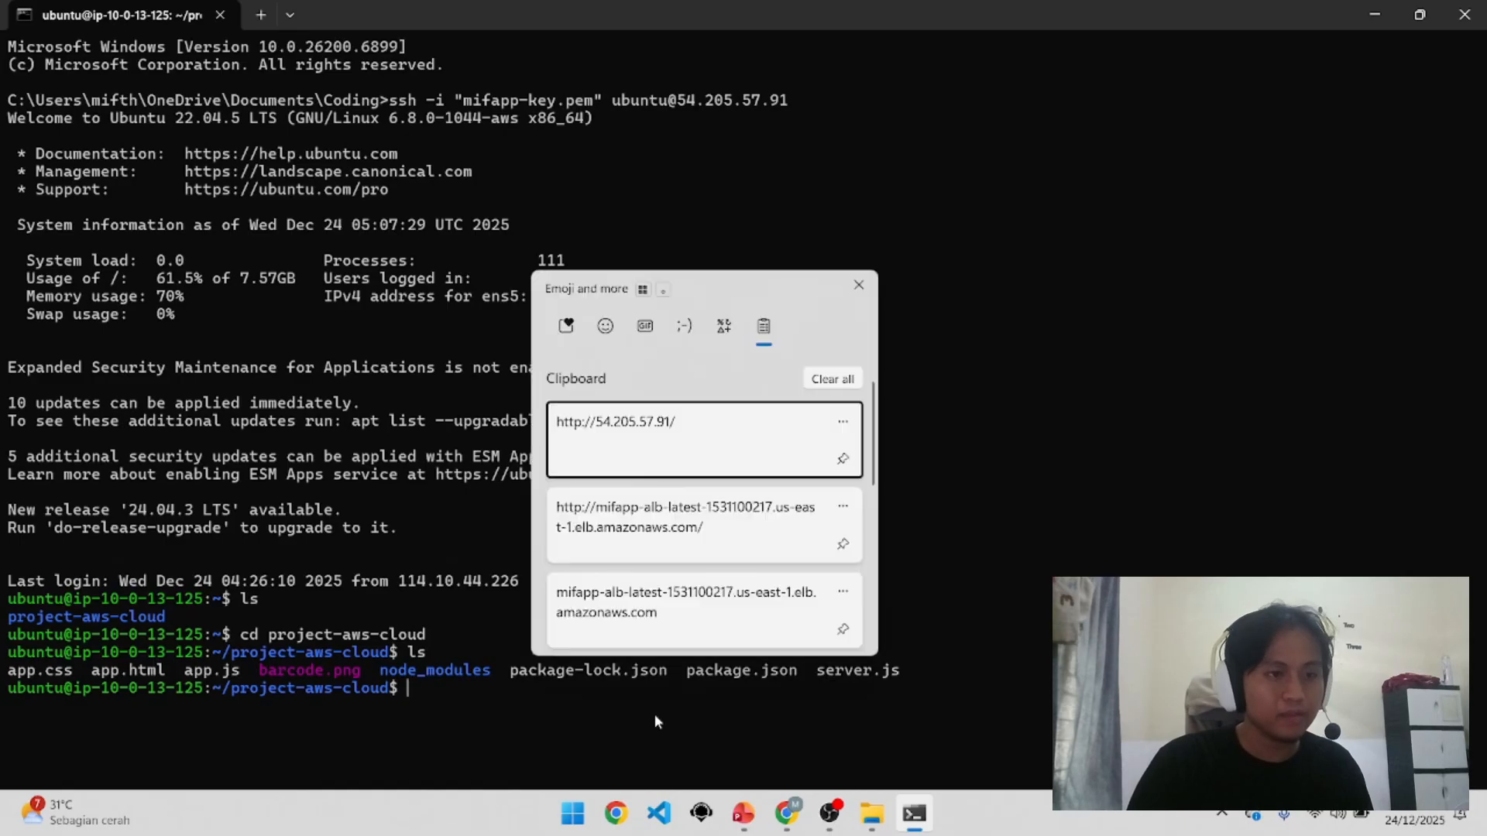
pyautogui.scroll(-3, 678, 549)
pyautogui.scroll(-3, 679, 549)
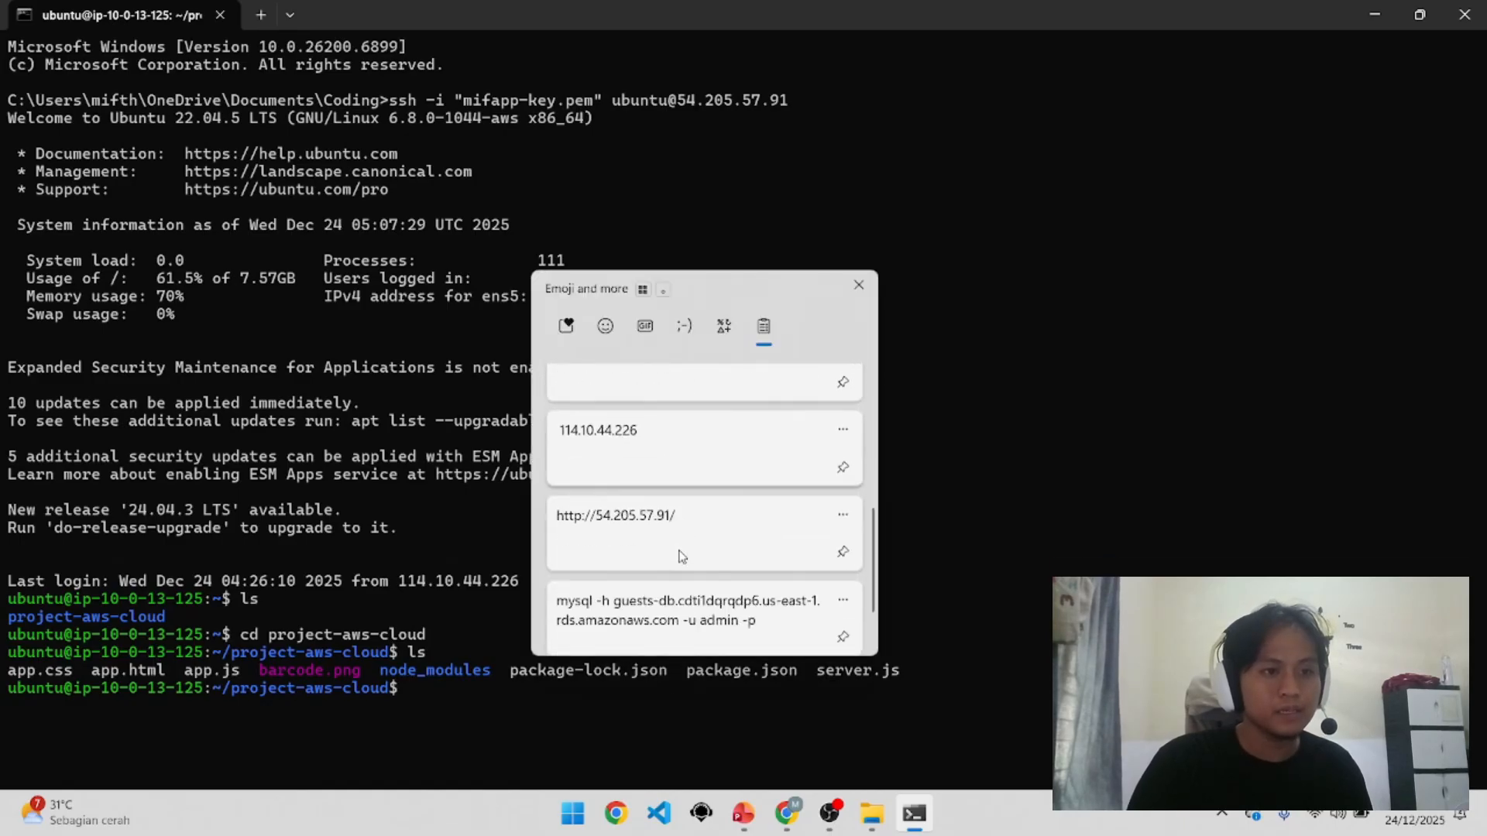
pyautogui.click(679, 598)
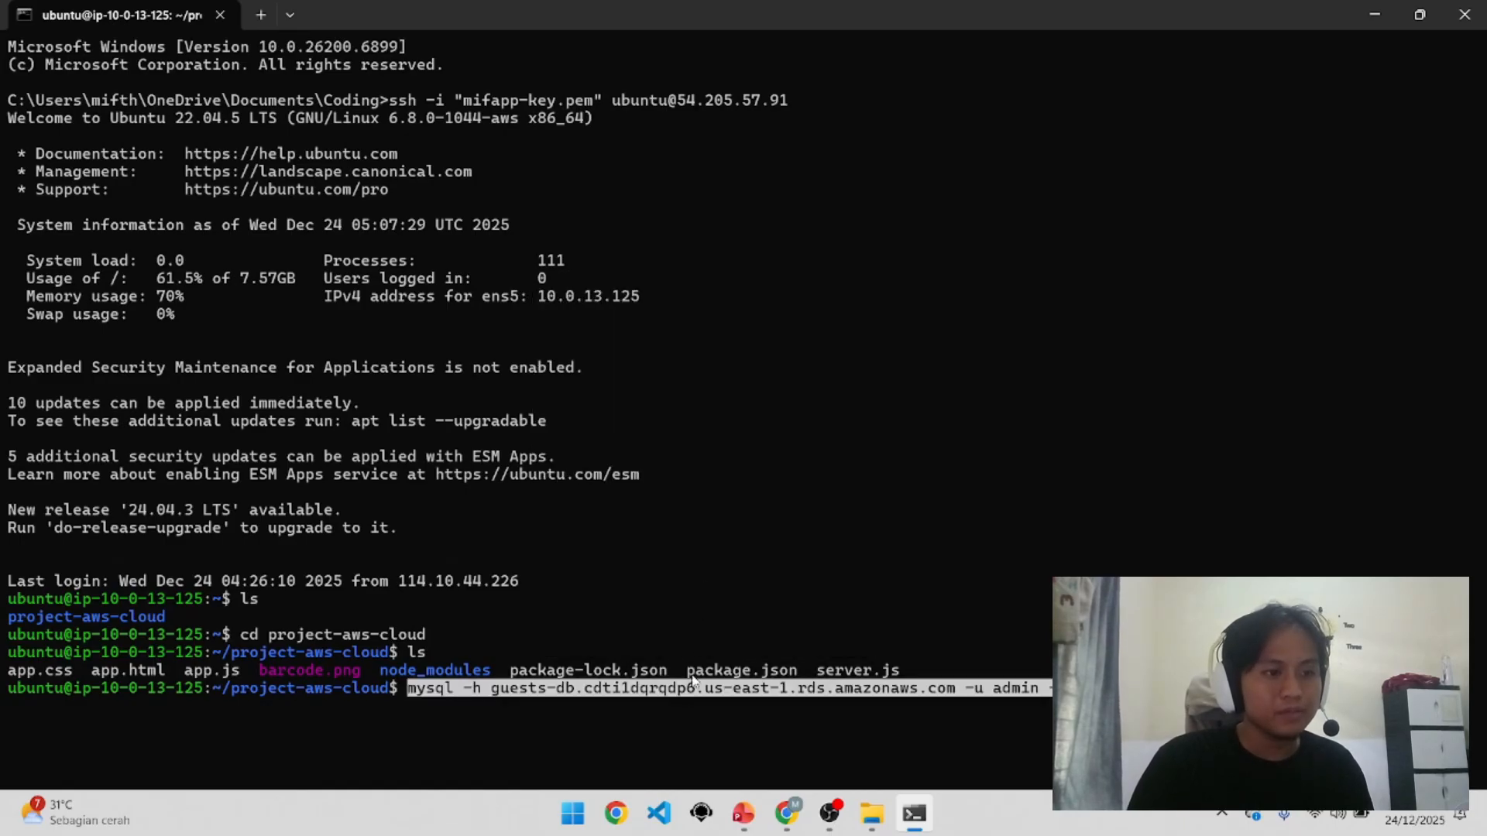
pyautogui.click(786, 813)
pyautogui.click(341, 19)
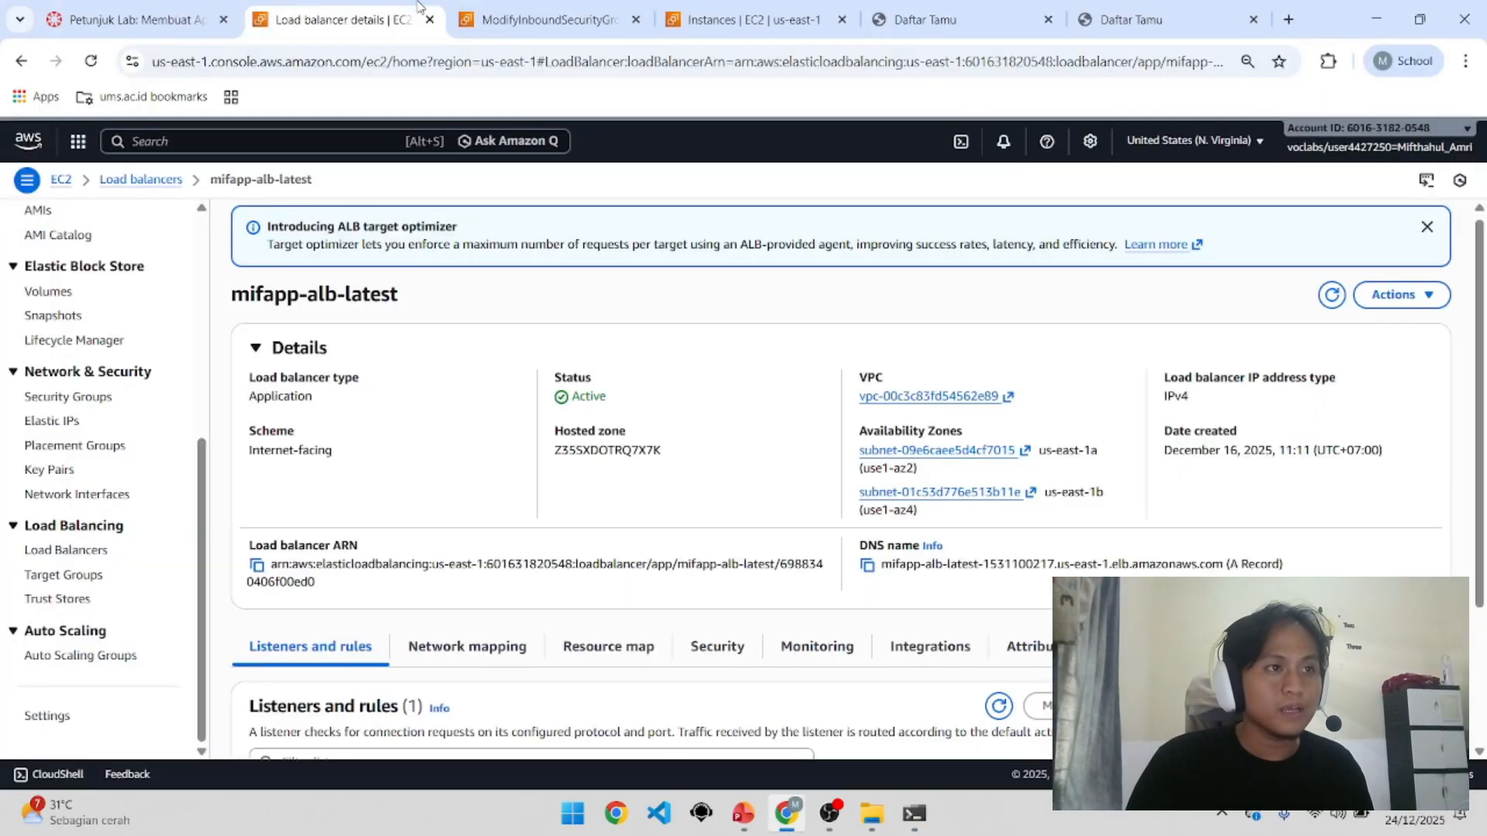
# Step: Open guests-db in Aurora and RDS and check its endpoint on port 3306
pyautogui.click(412, 146)
pyautogui.write('rds')
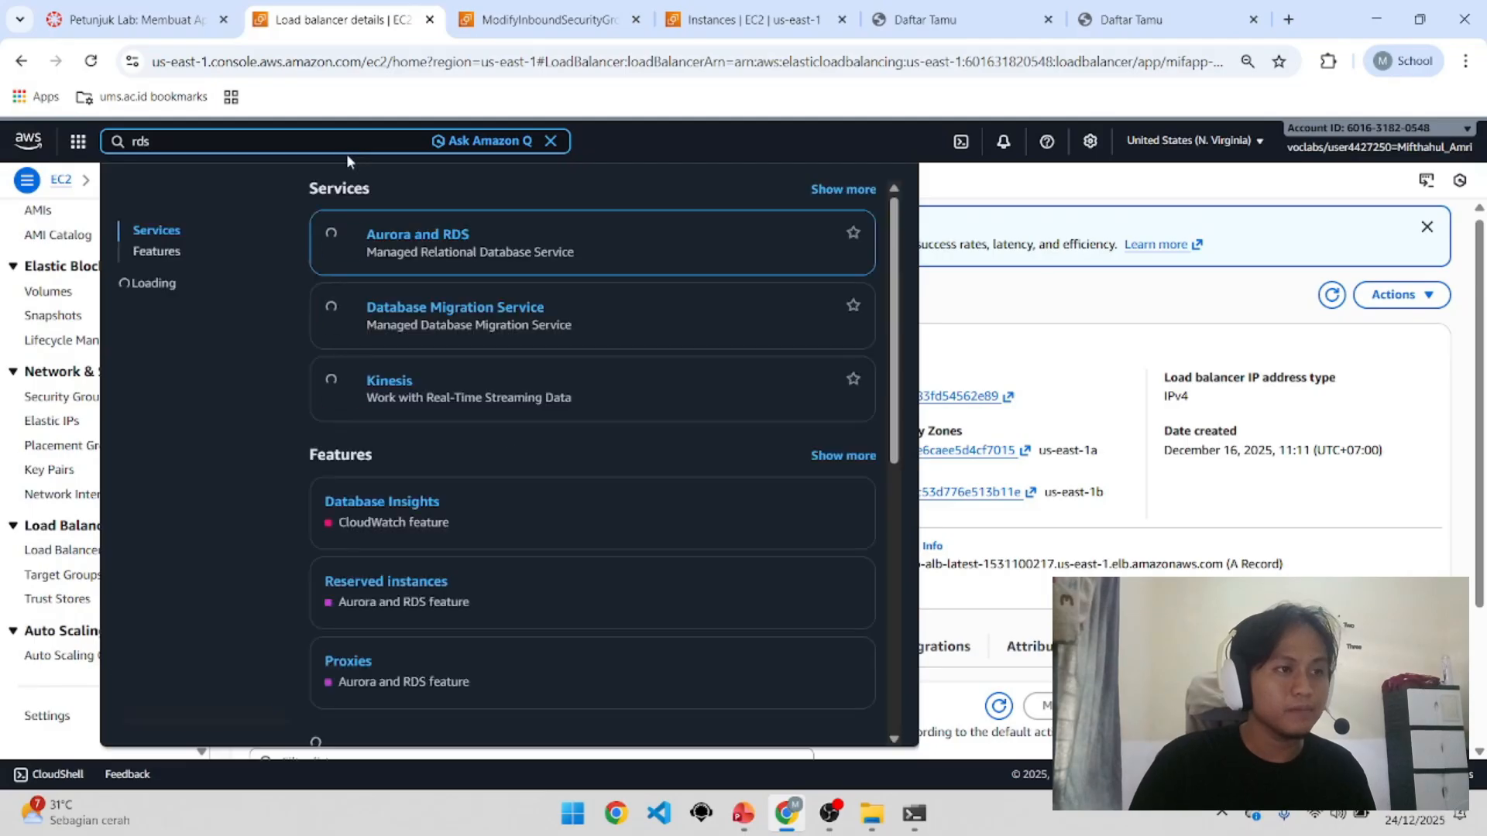
pyautogui.click(436, 246)
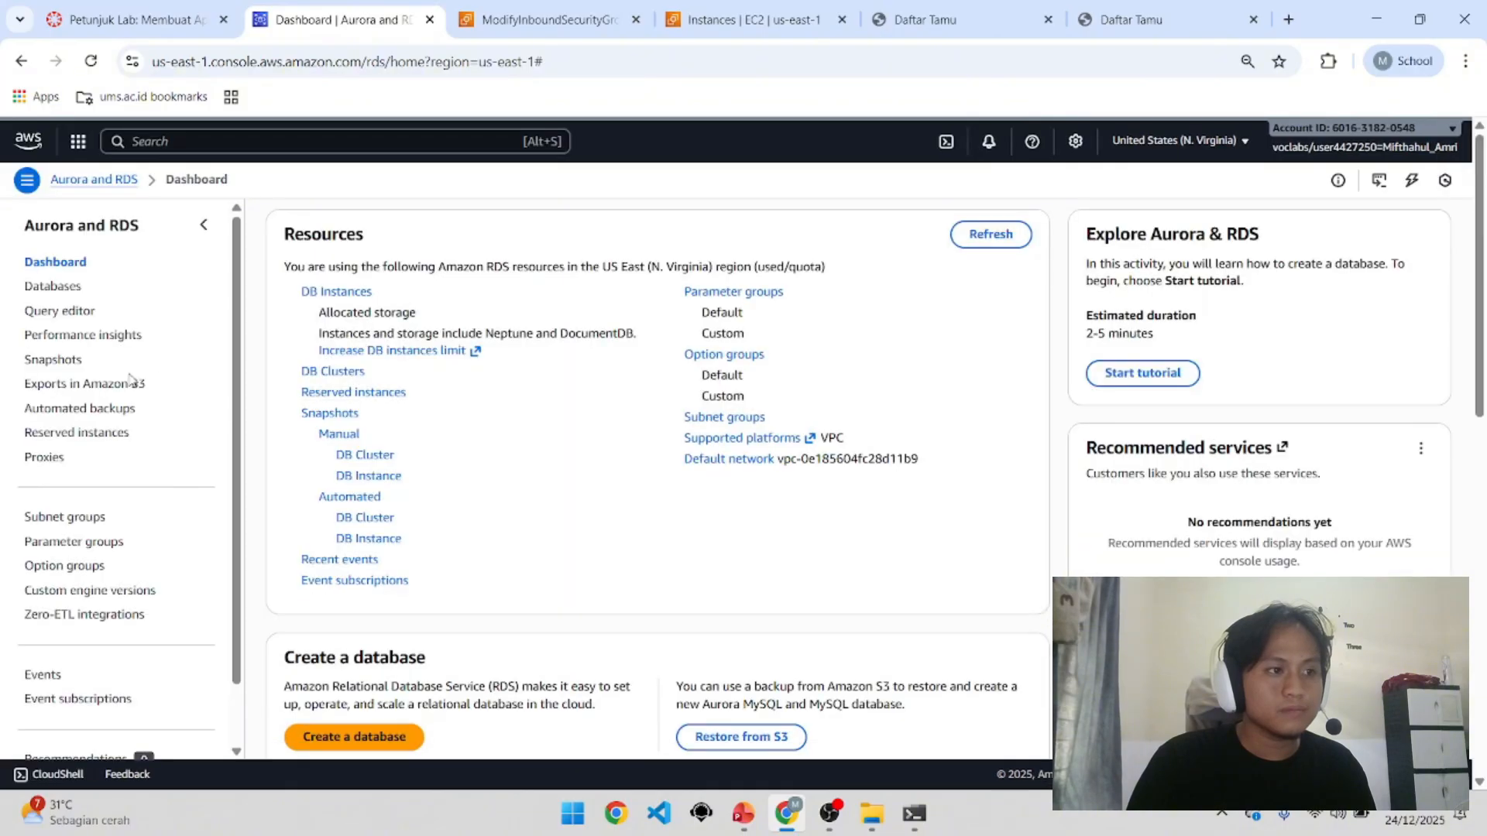
pyautogui.click(335, 292)
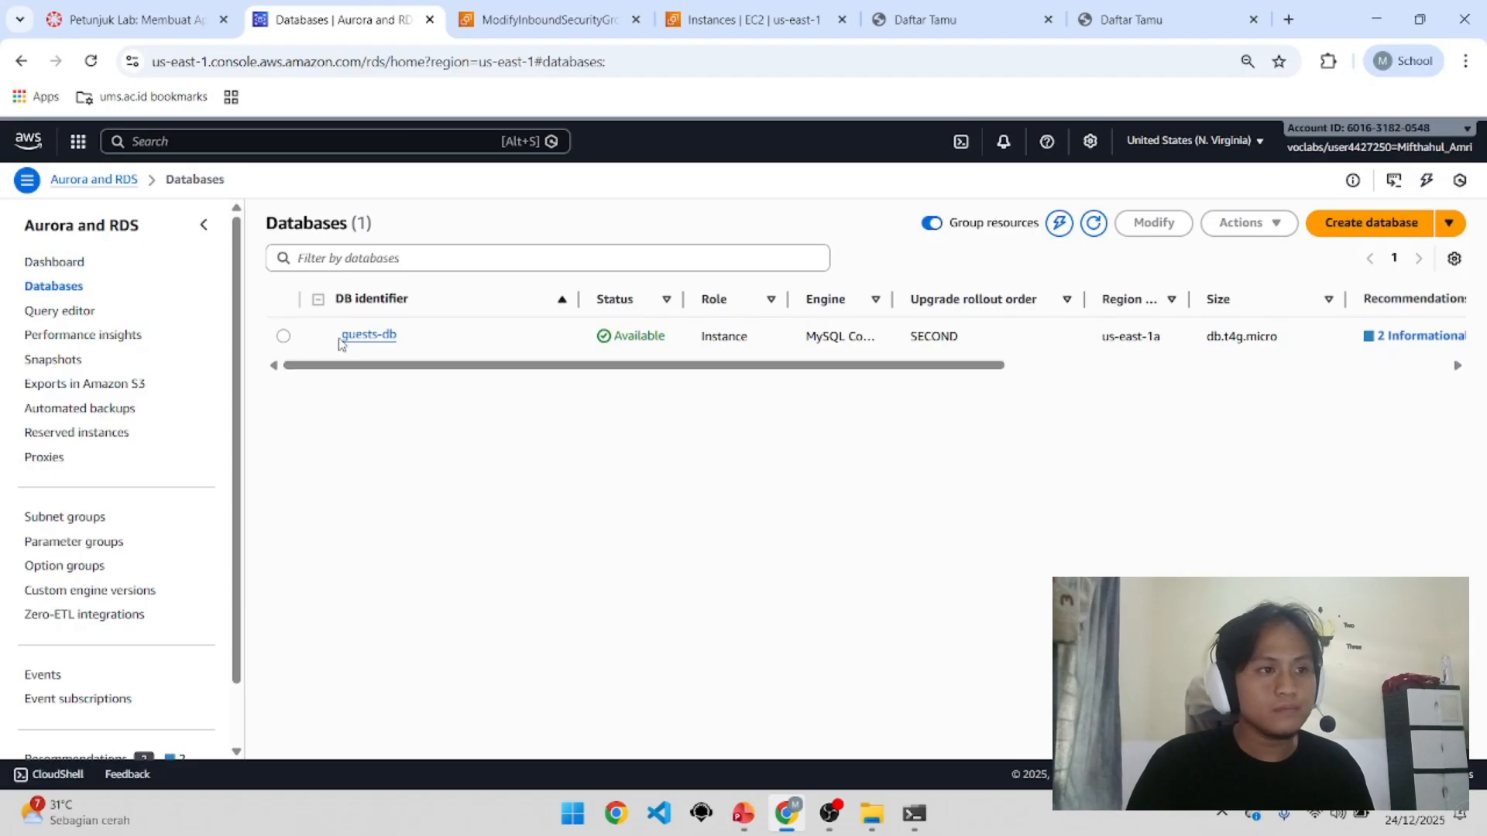
pyautogui.click(381, 336)
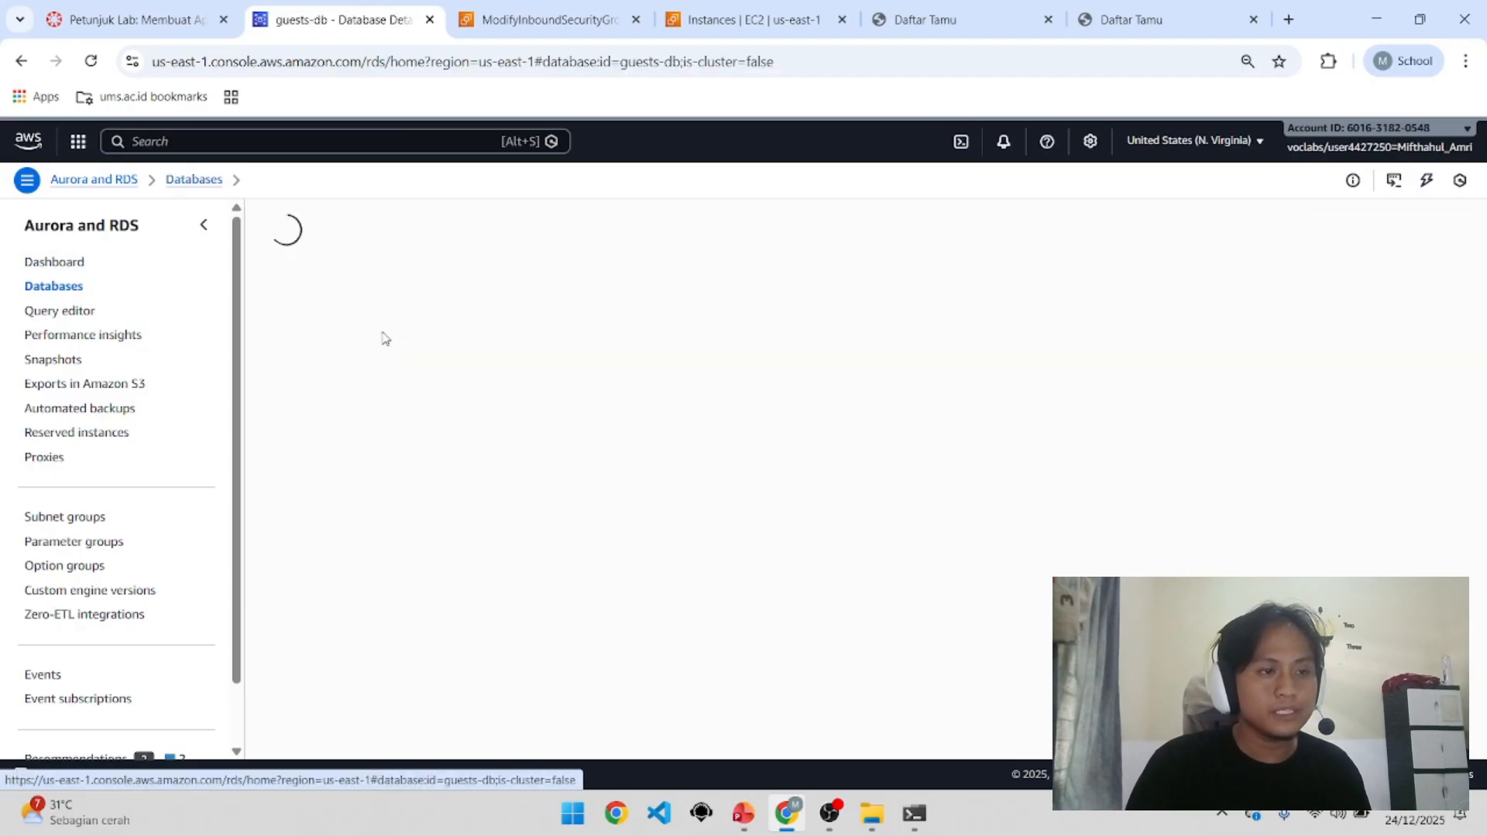
pyautogui.scroll(-3, 387, 364)
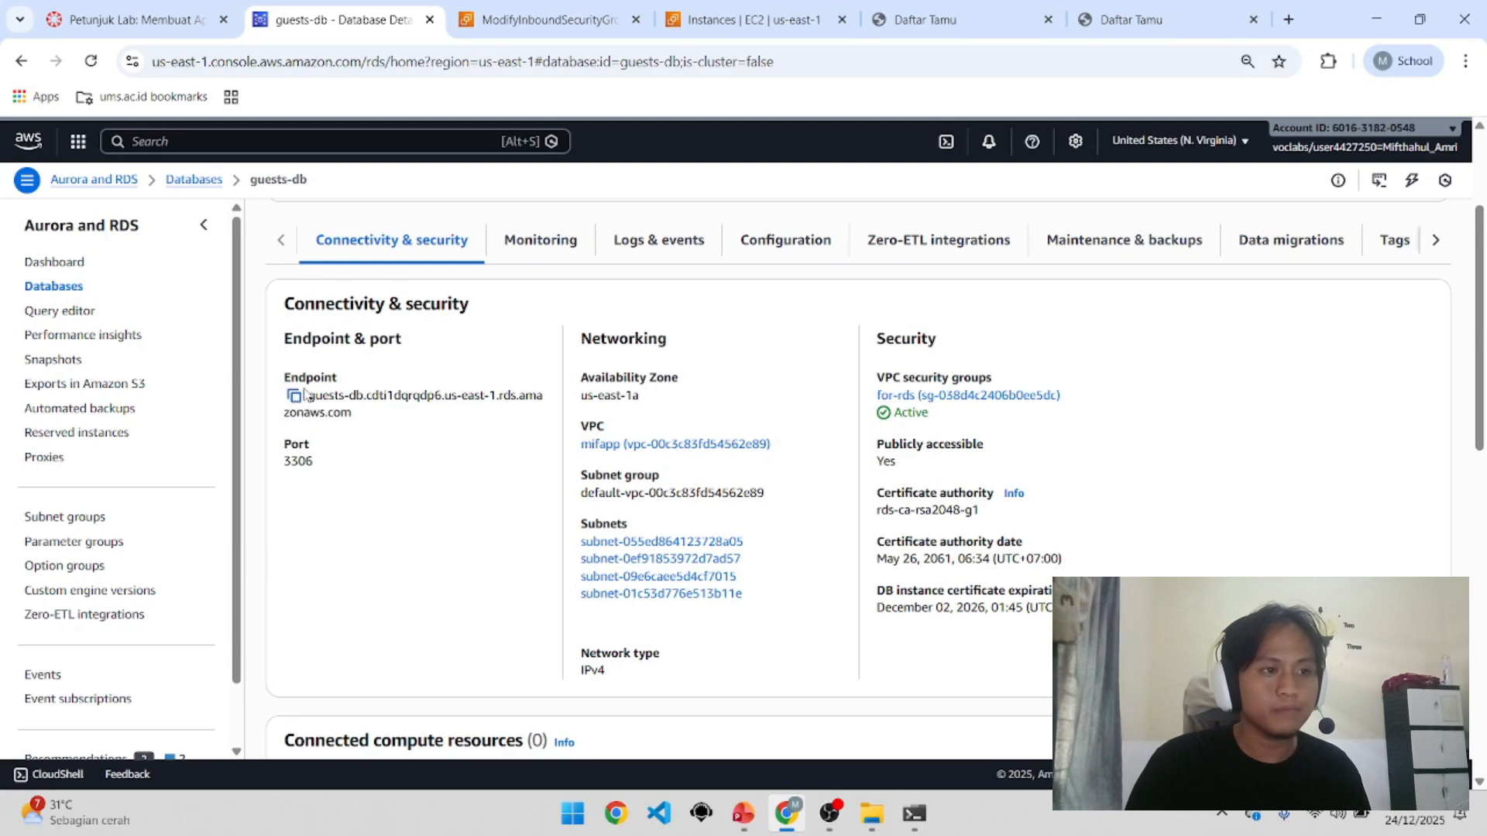
pyautogui.click(898, 818)
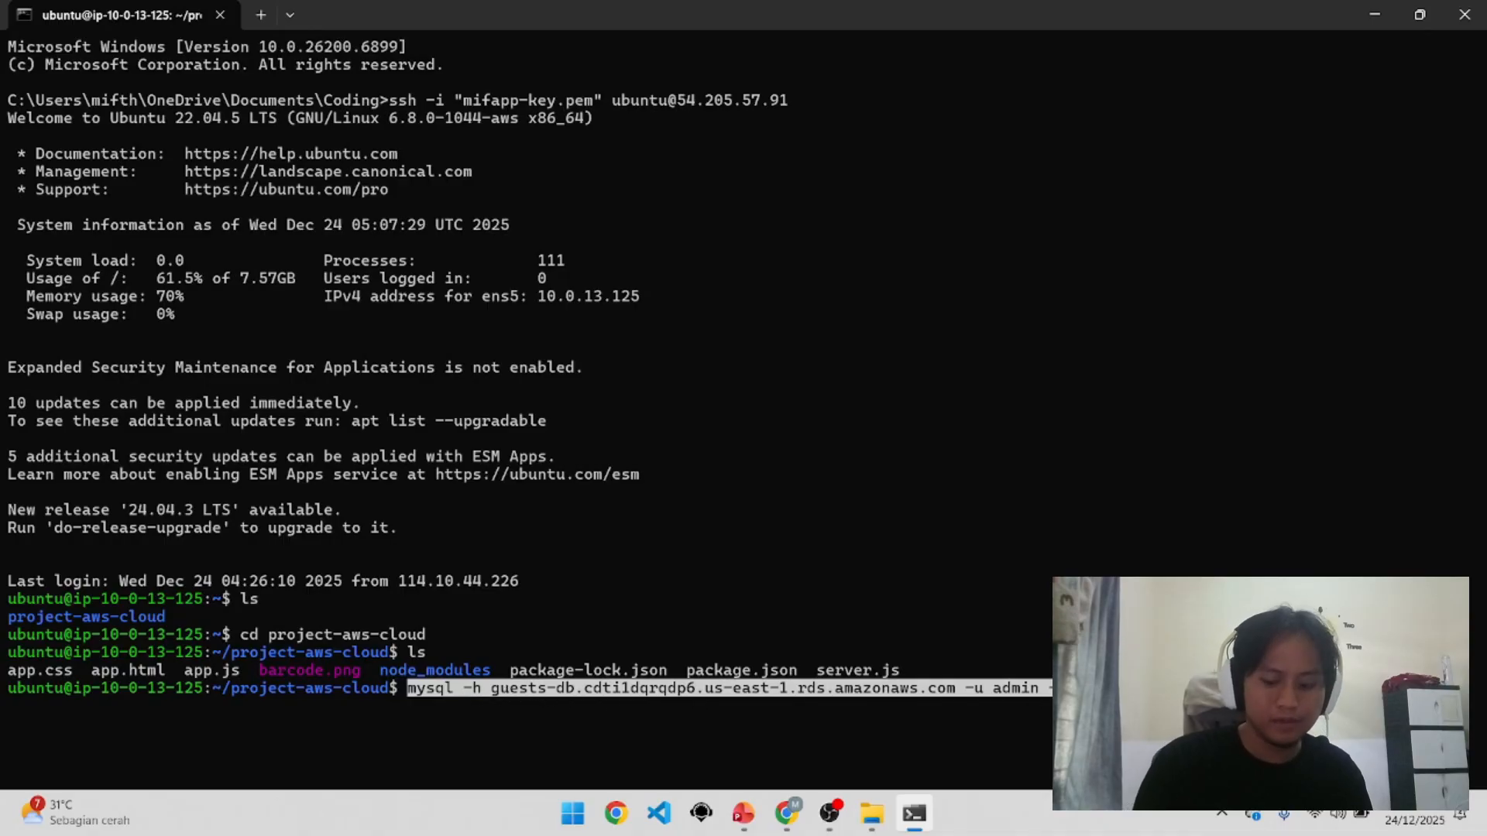
# Step: Run the pasted mysql command and enter the database password to log in as admin
pyautogui.press('Right')
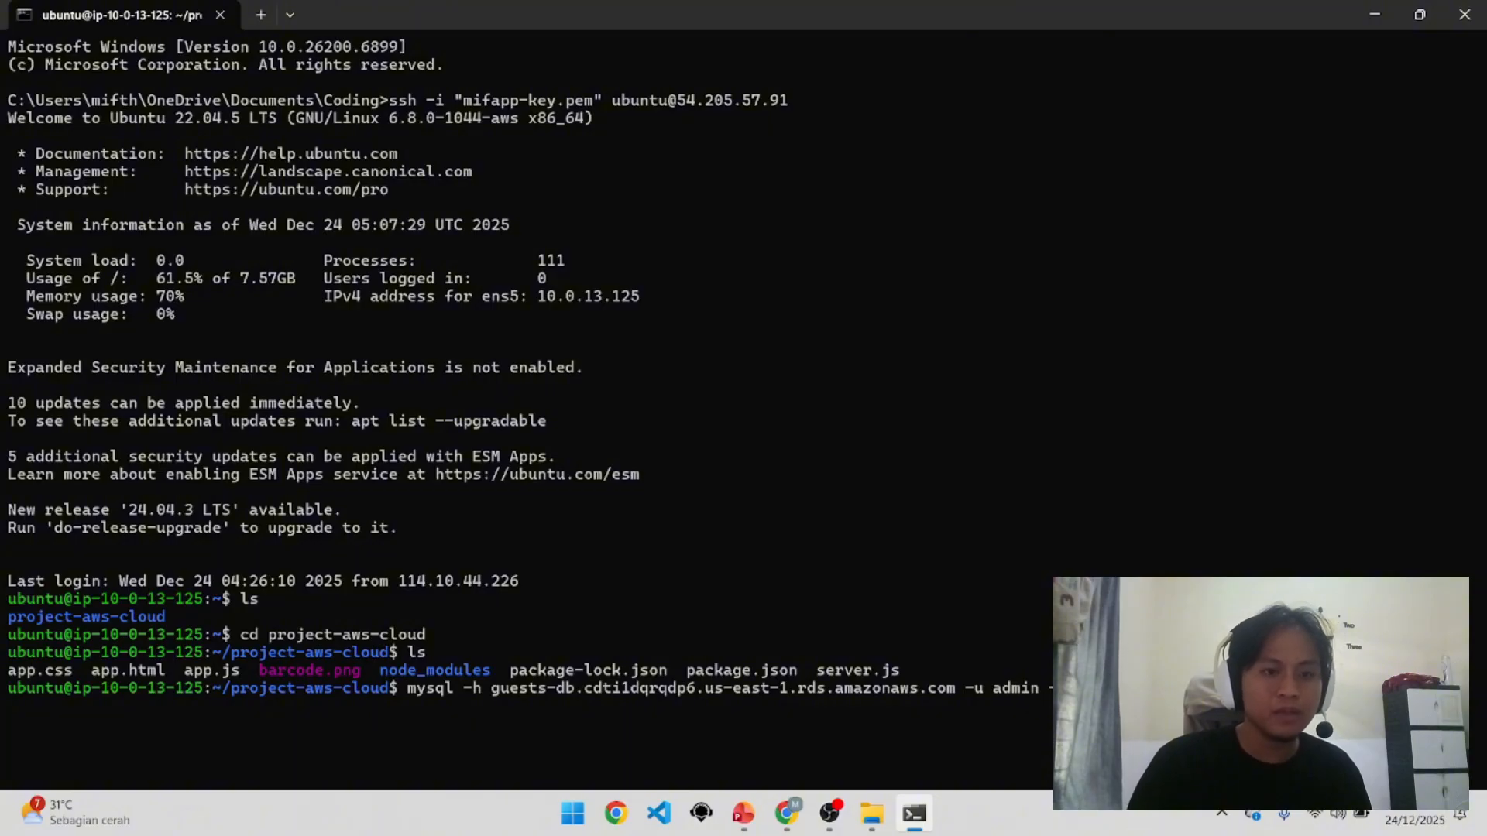
pyautogui.press('Return')
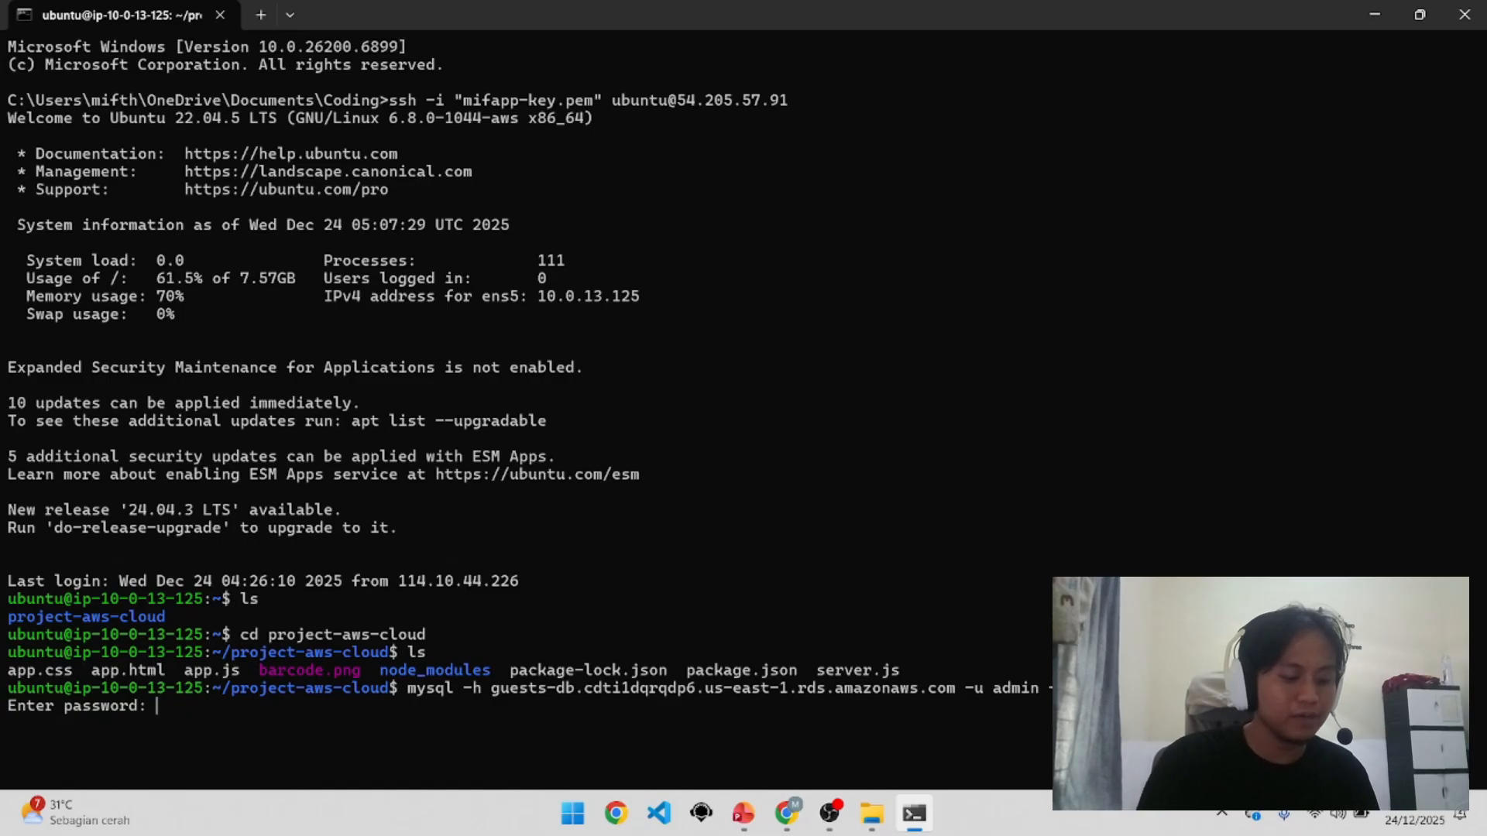
pyautogui.press('Return')
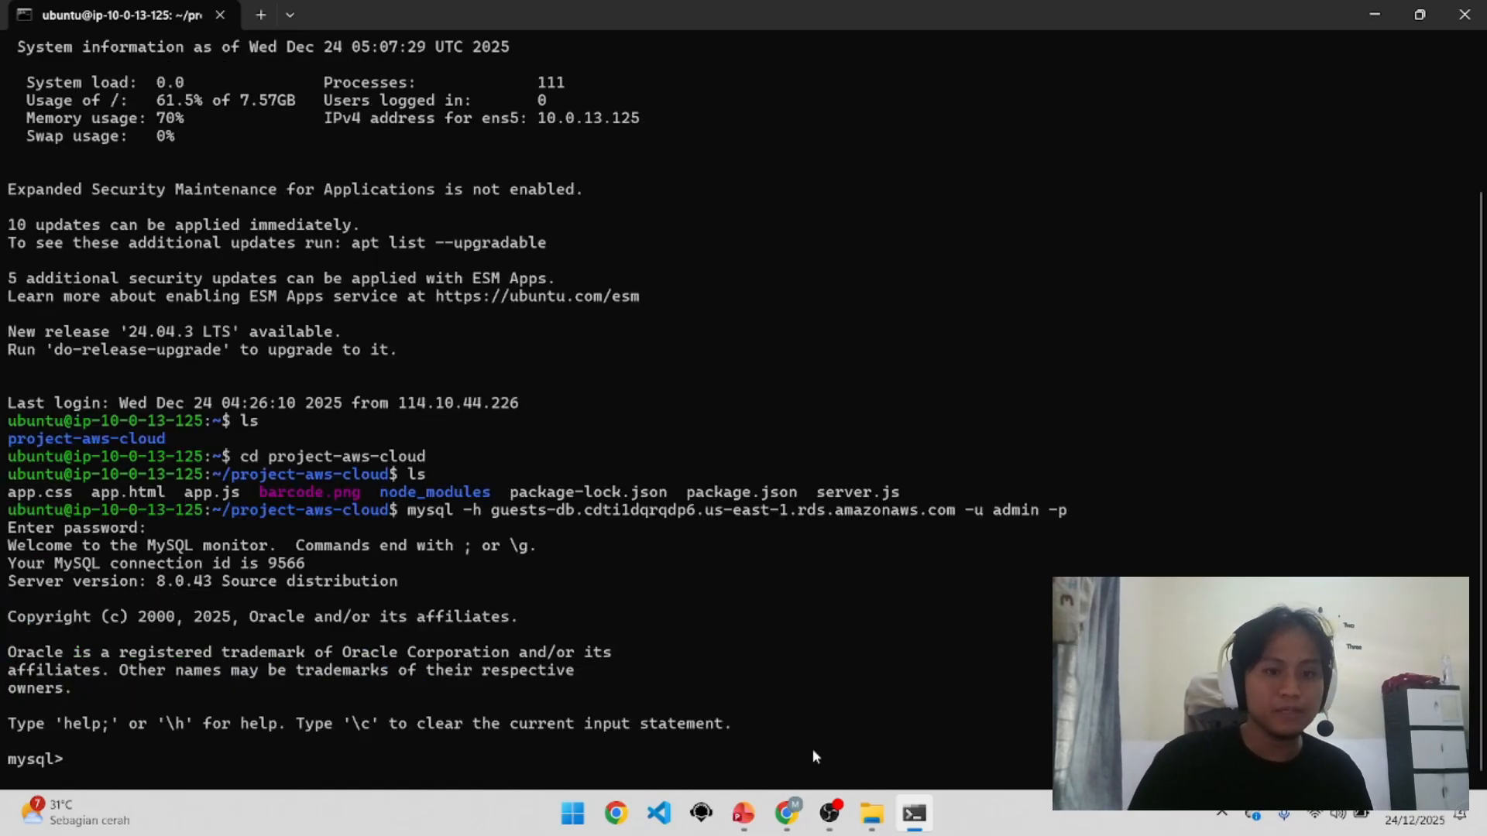
# Step: Search the console for 'secret ma' and open Secrets Manager
pyautogui.click(922, 819)
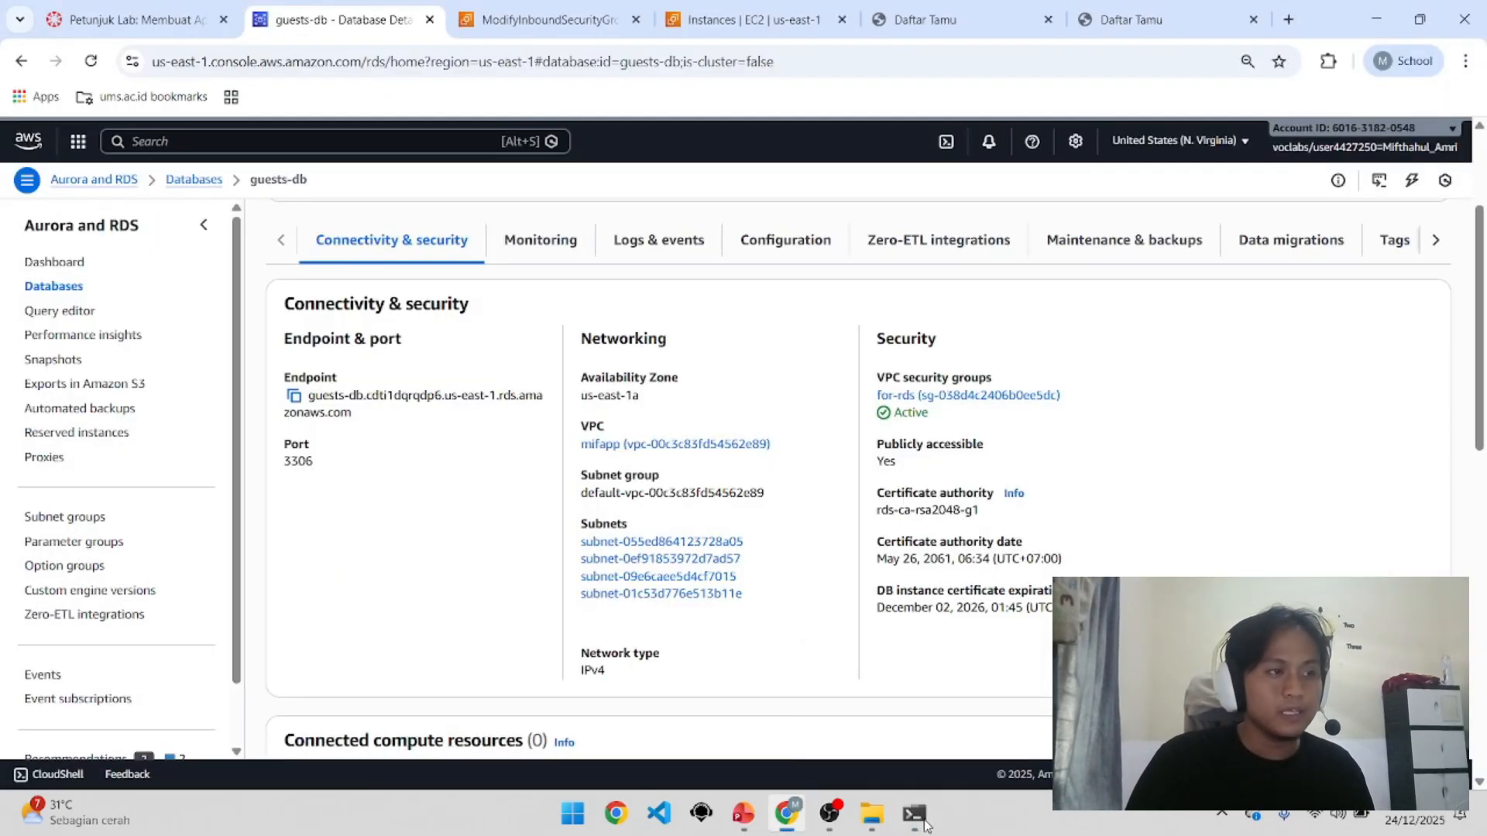
pyautogui.click(299, 143)
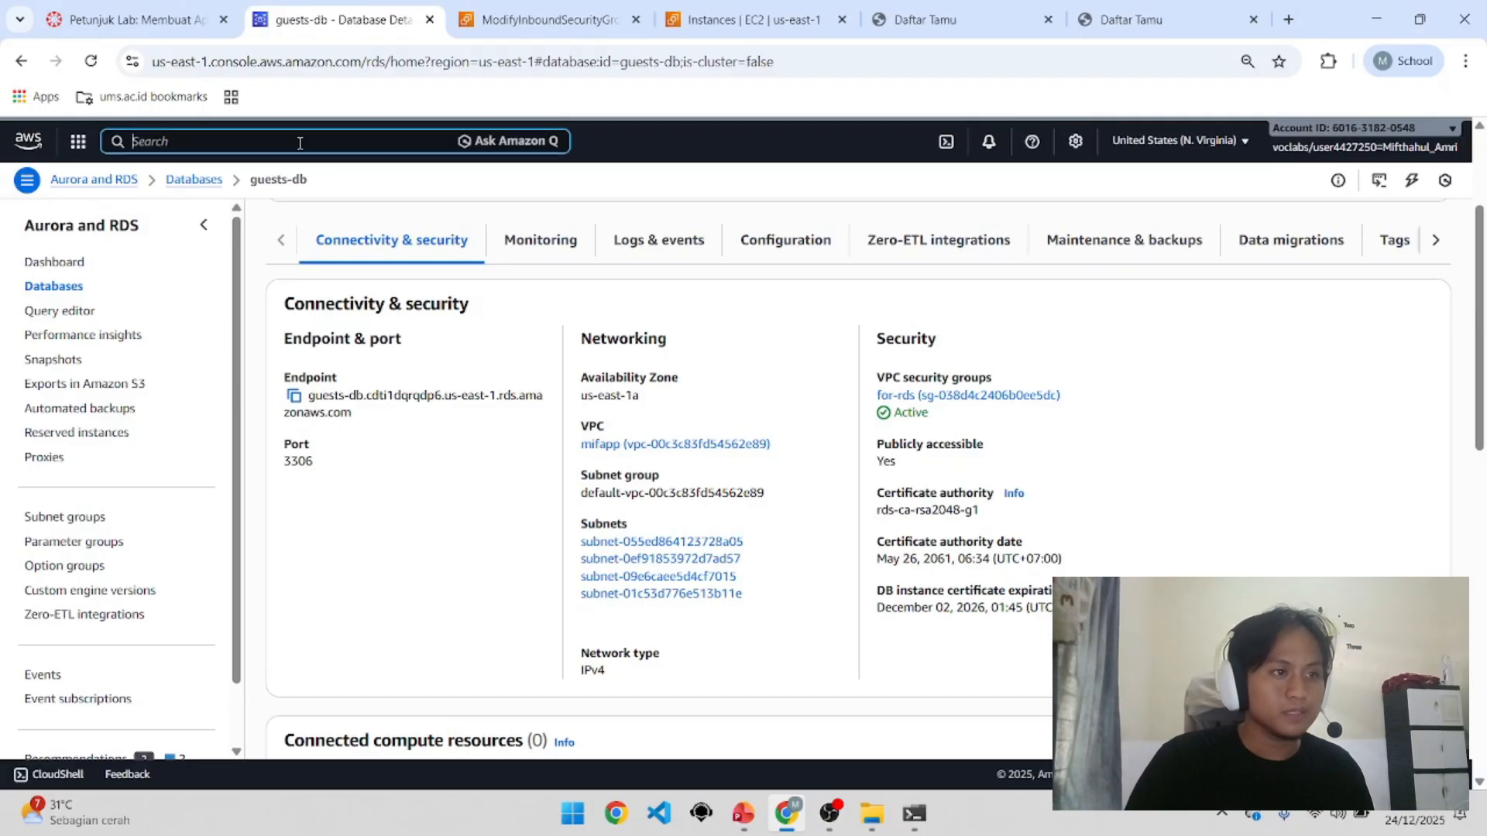
pyautogui.write('rds')
pyautogui.press('BackSpace')
pyautogui.press('BackSpace')
pyautogui.press('BackSpace')
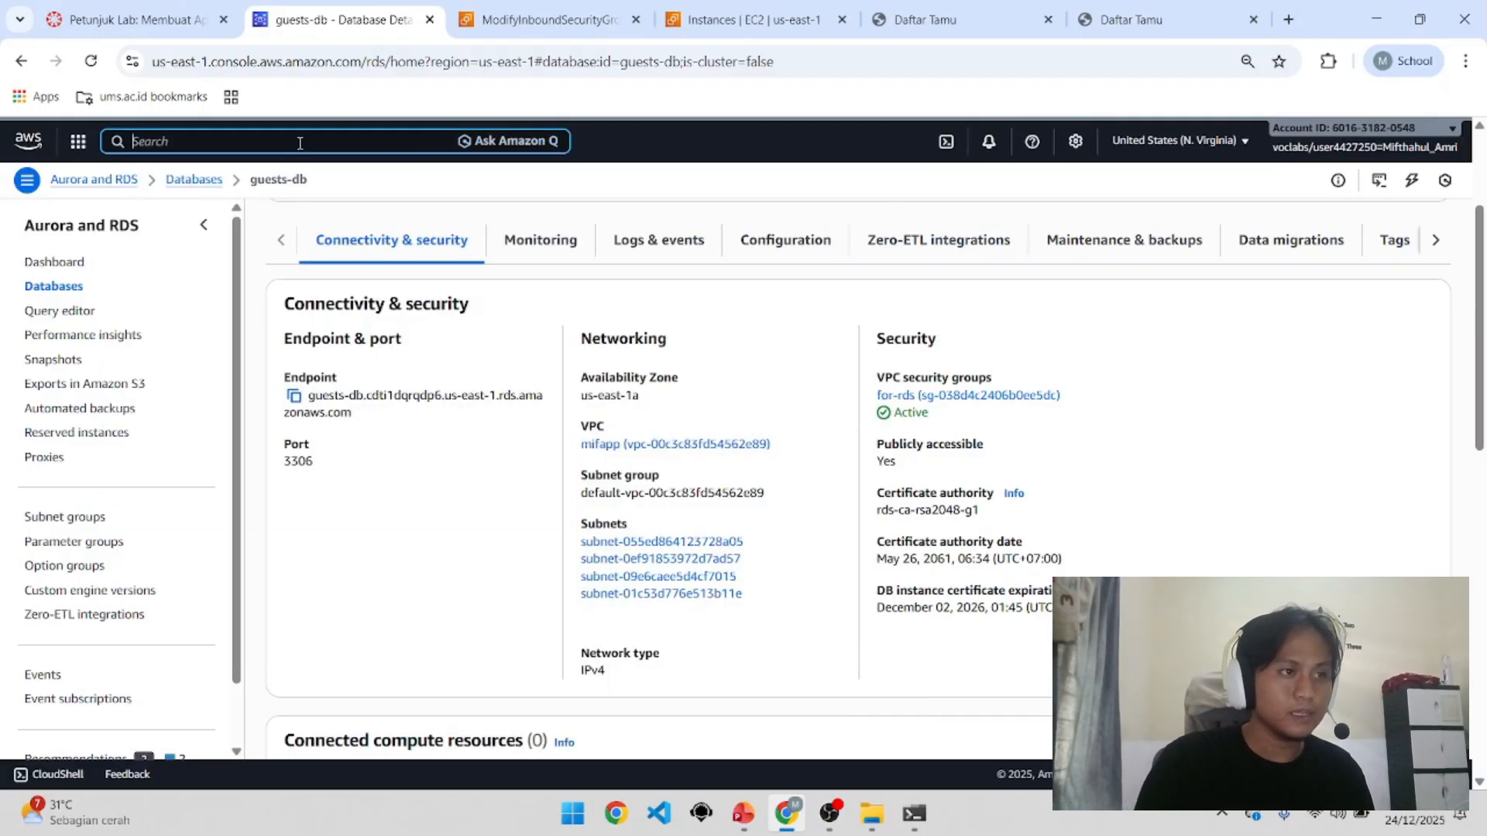
pyautogui.write('se')
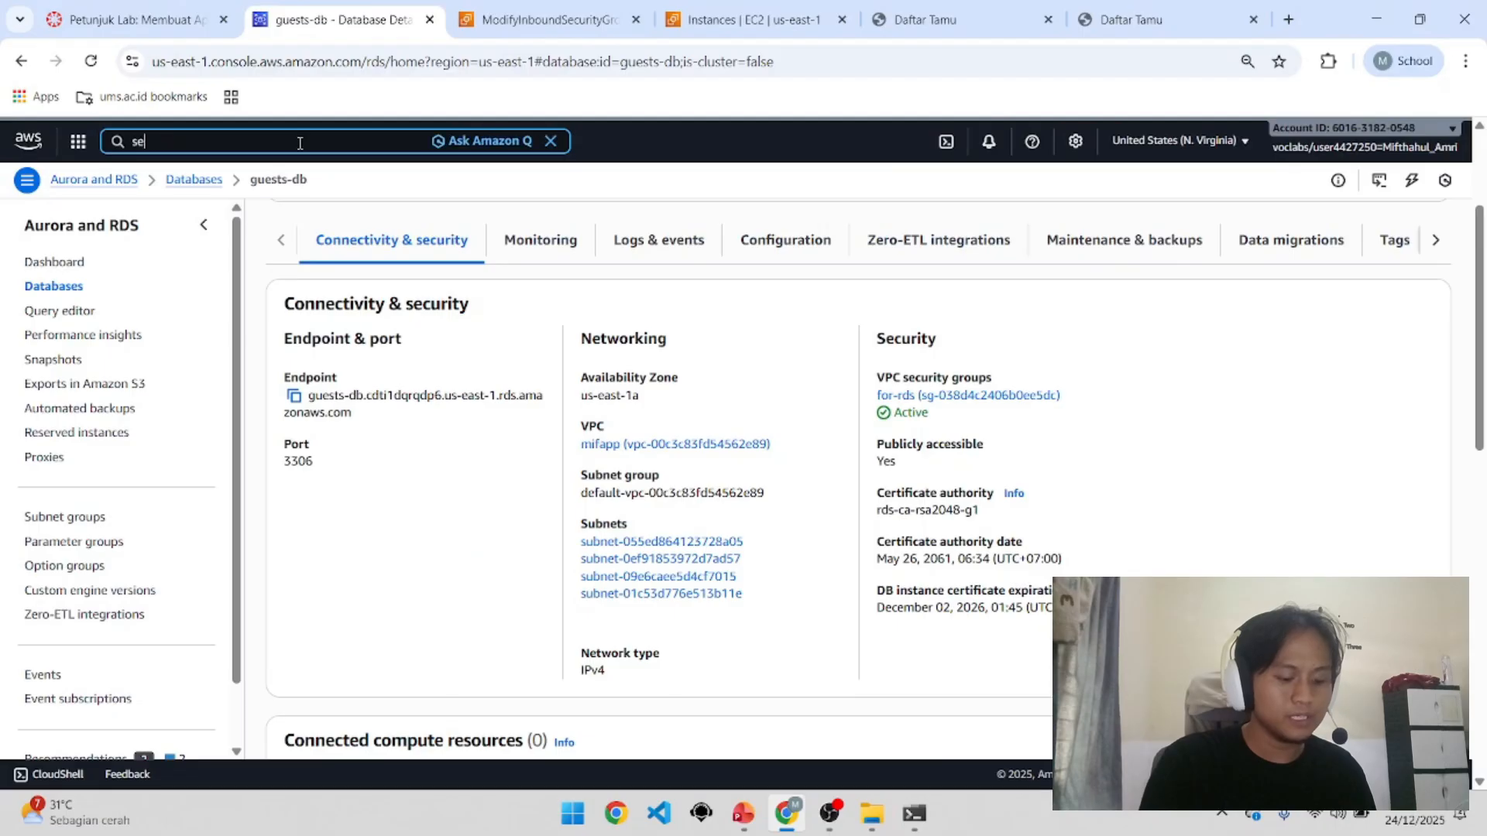
pyautogui.write('cre')
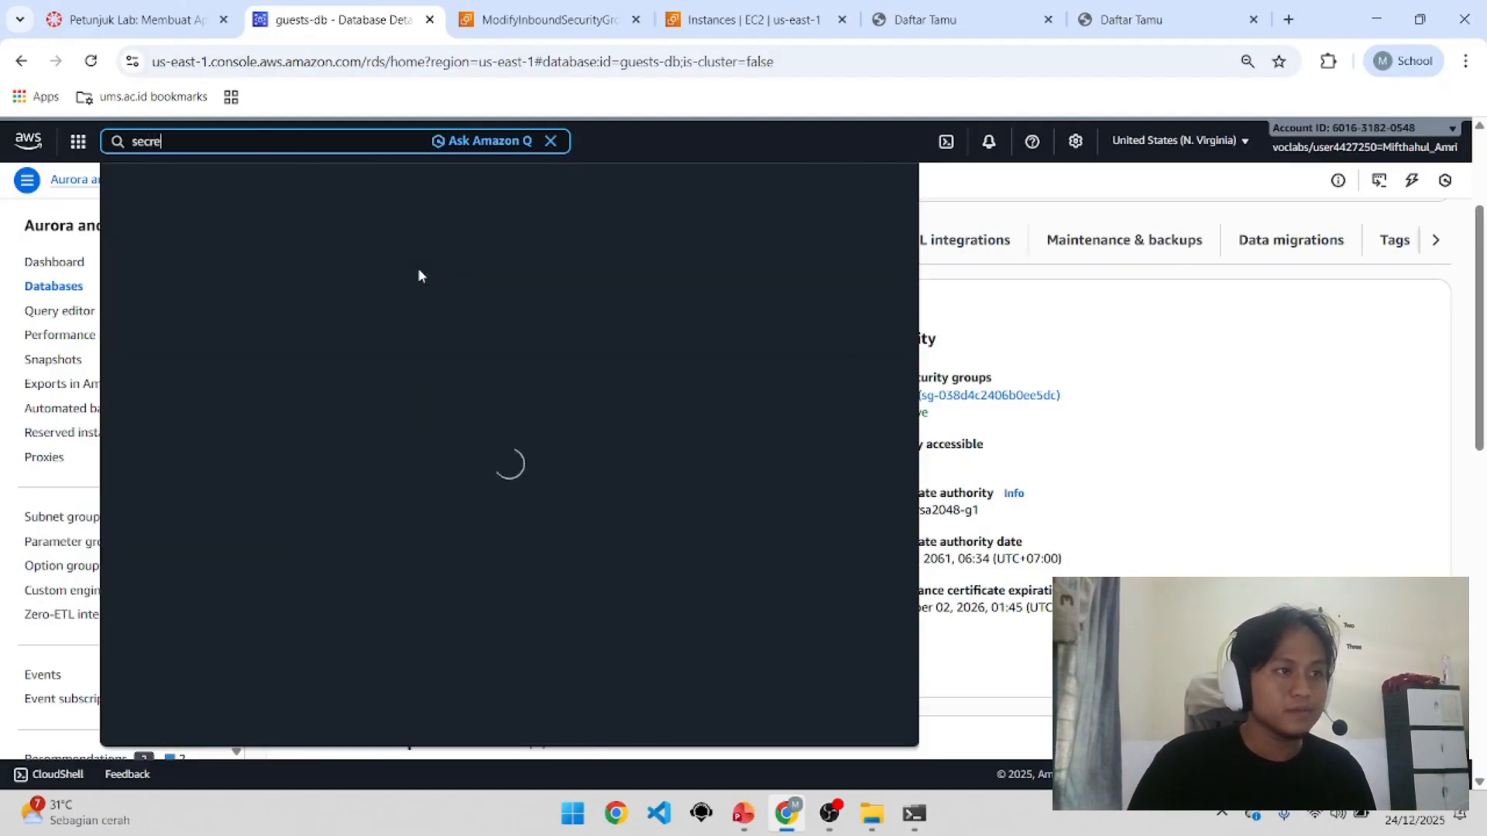
pyautogui.write('t')
pyautogui.press('BackSpace')
pyautogui.write('t')
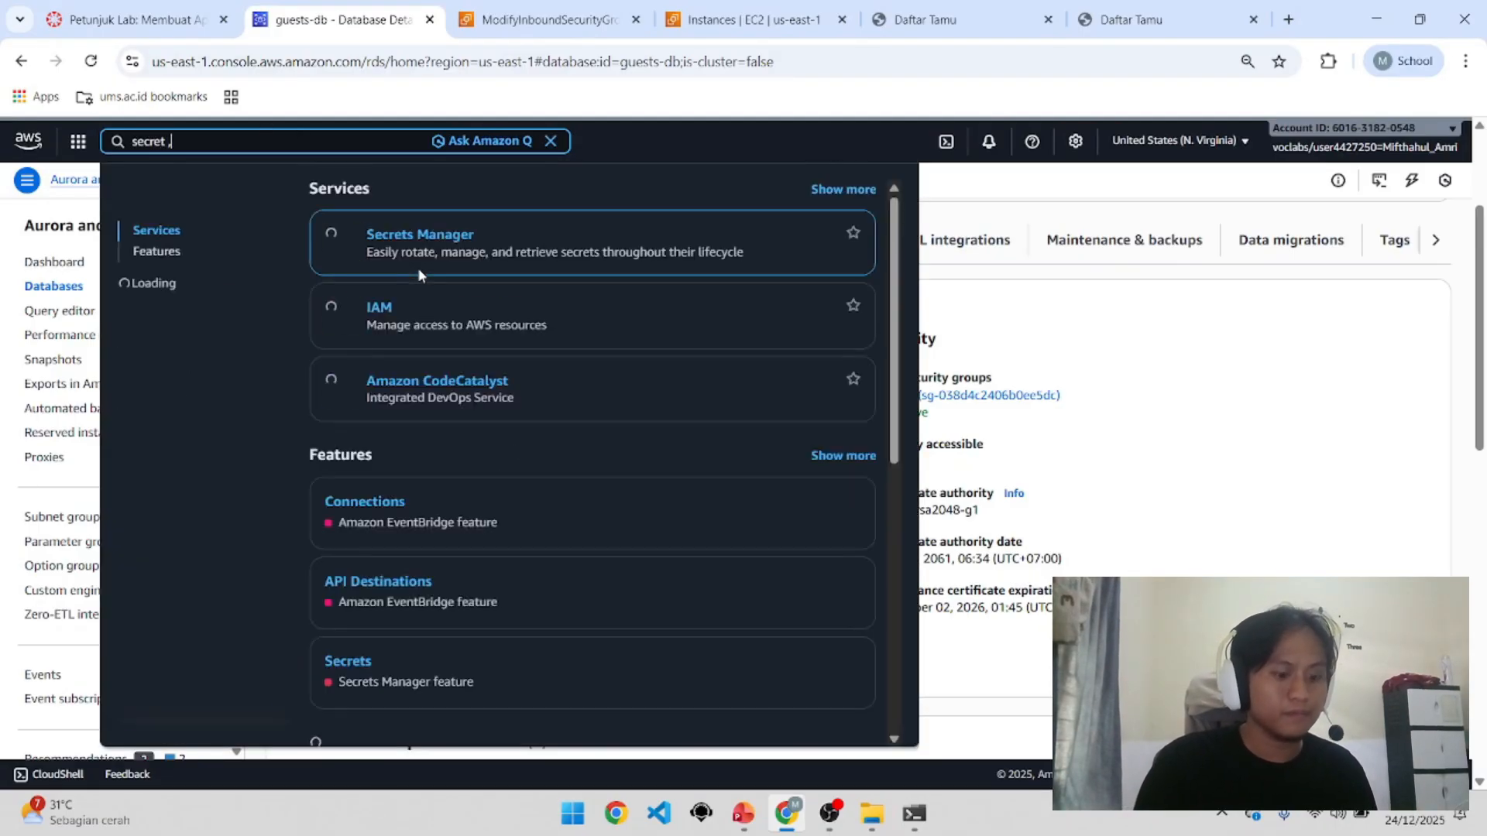
pyautogui.write(' ma')
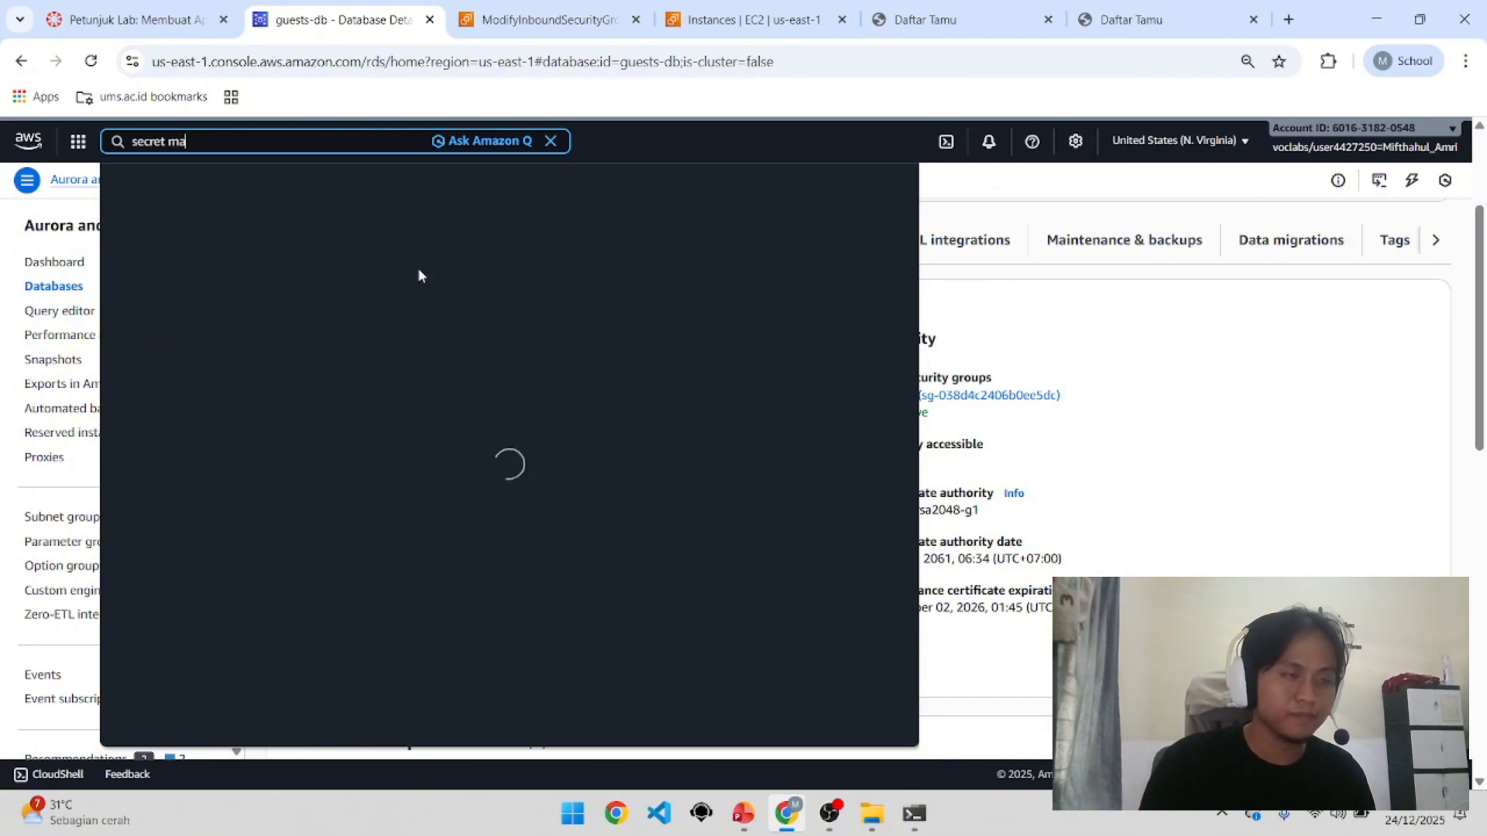
pyautogui.click(427, 247)
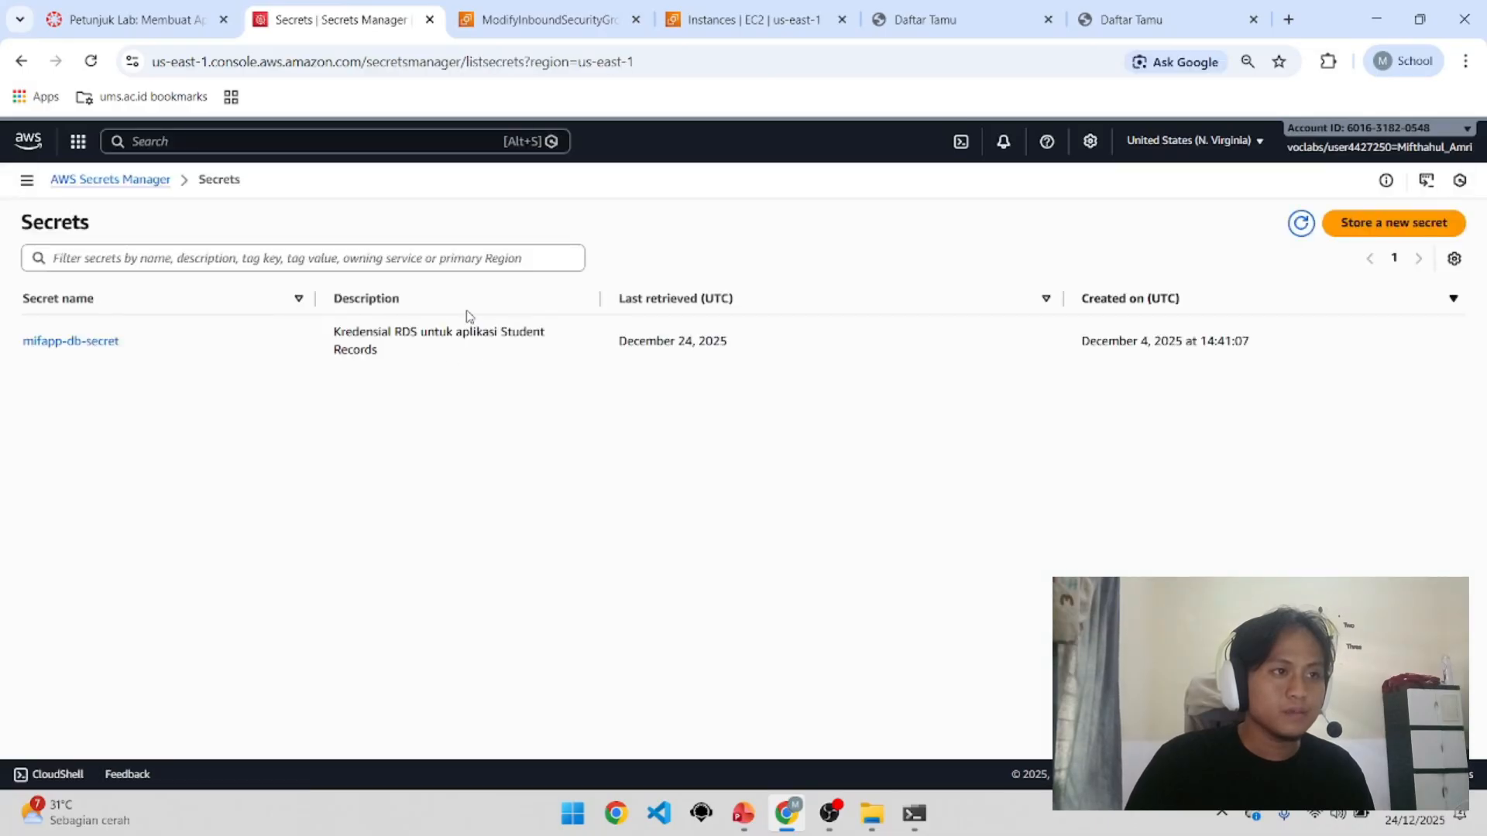
# Step: Retrieve mifapp-db-secret's values, reviewing host, port 3306 and dbname guests_db
pyautogui.click(108, 343)
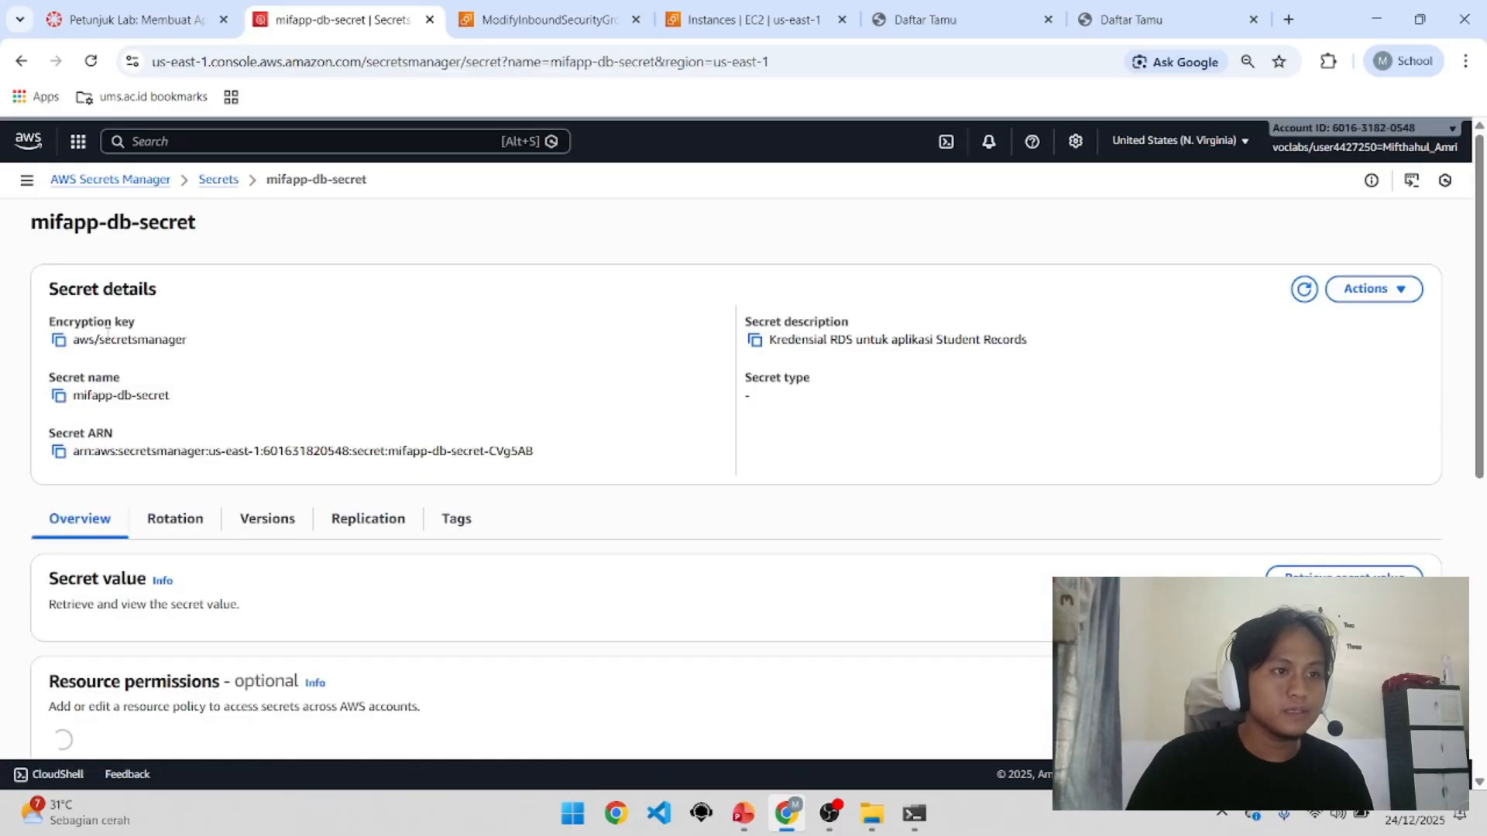
pyautogui.click(1344, 576)
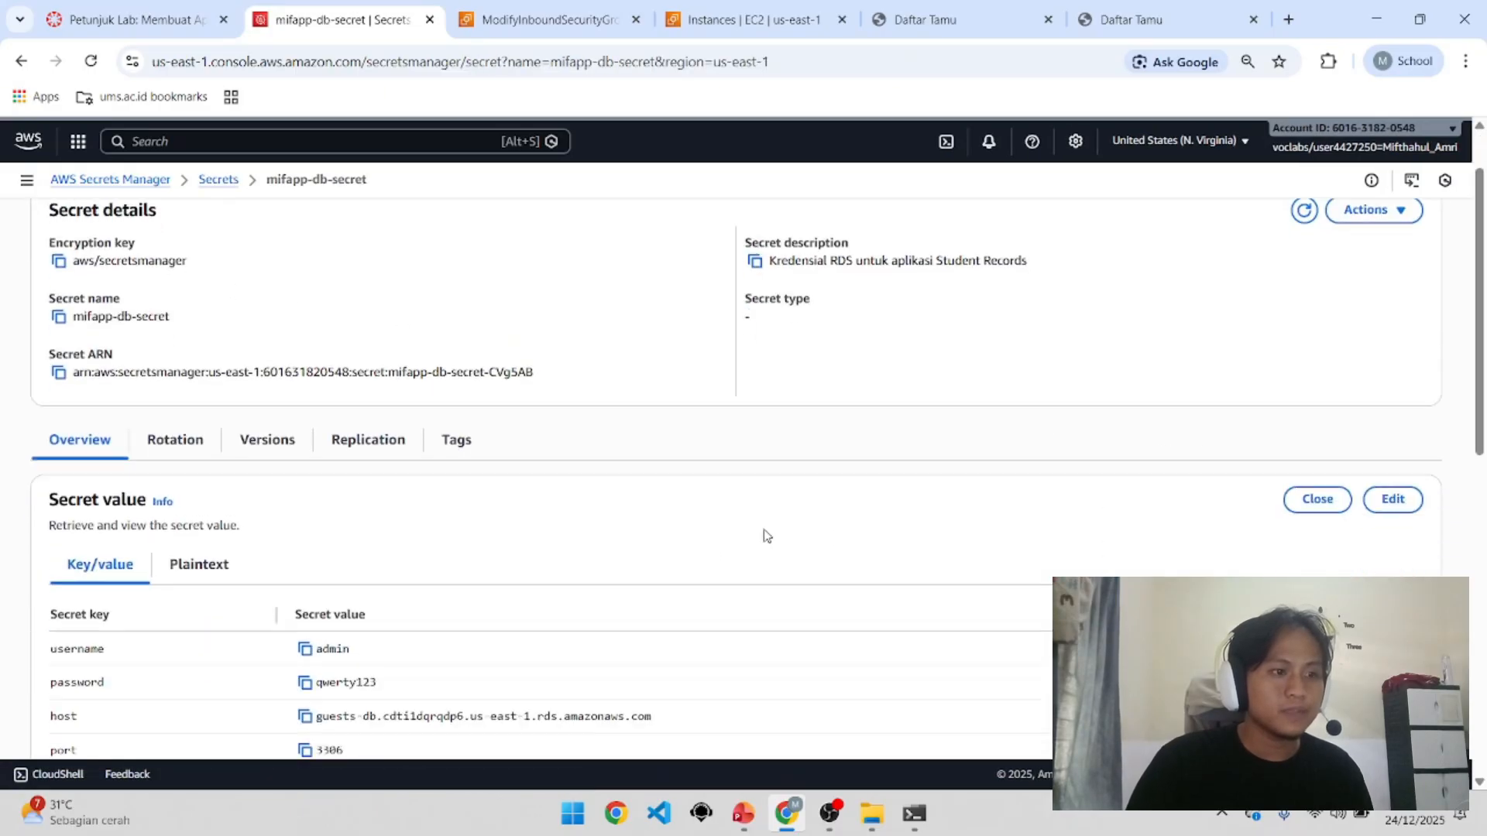
pyautogui.scroll(-3, 764, 532)
pyautogui.moveTo(51, 433); pyautogui.dragTo(212, 521)
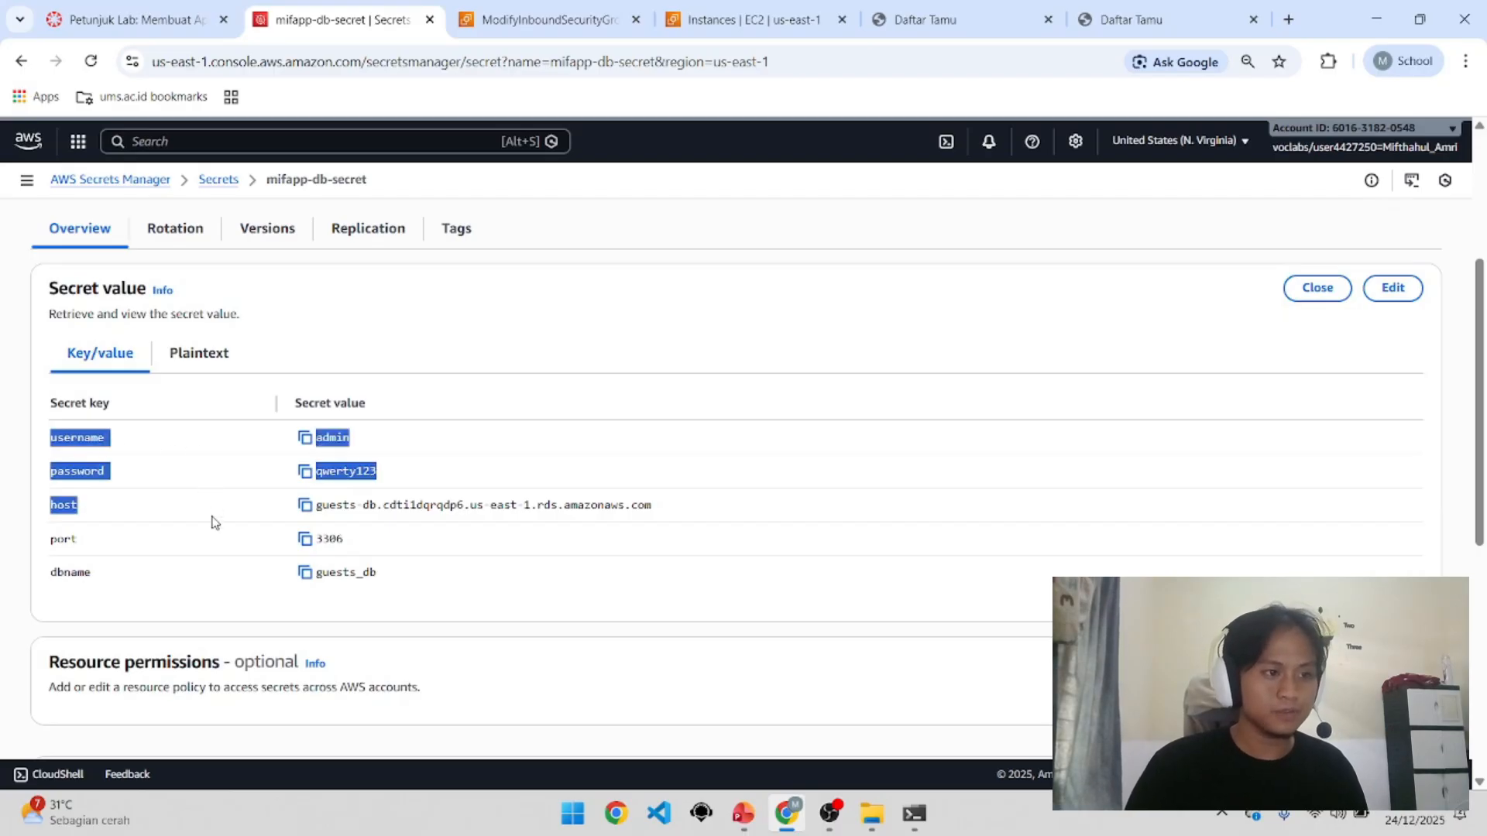
pyautogui.click(173, 540)
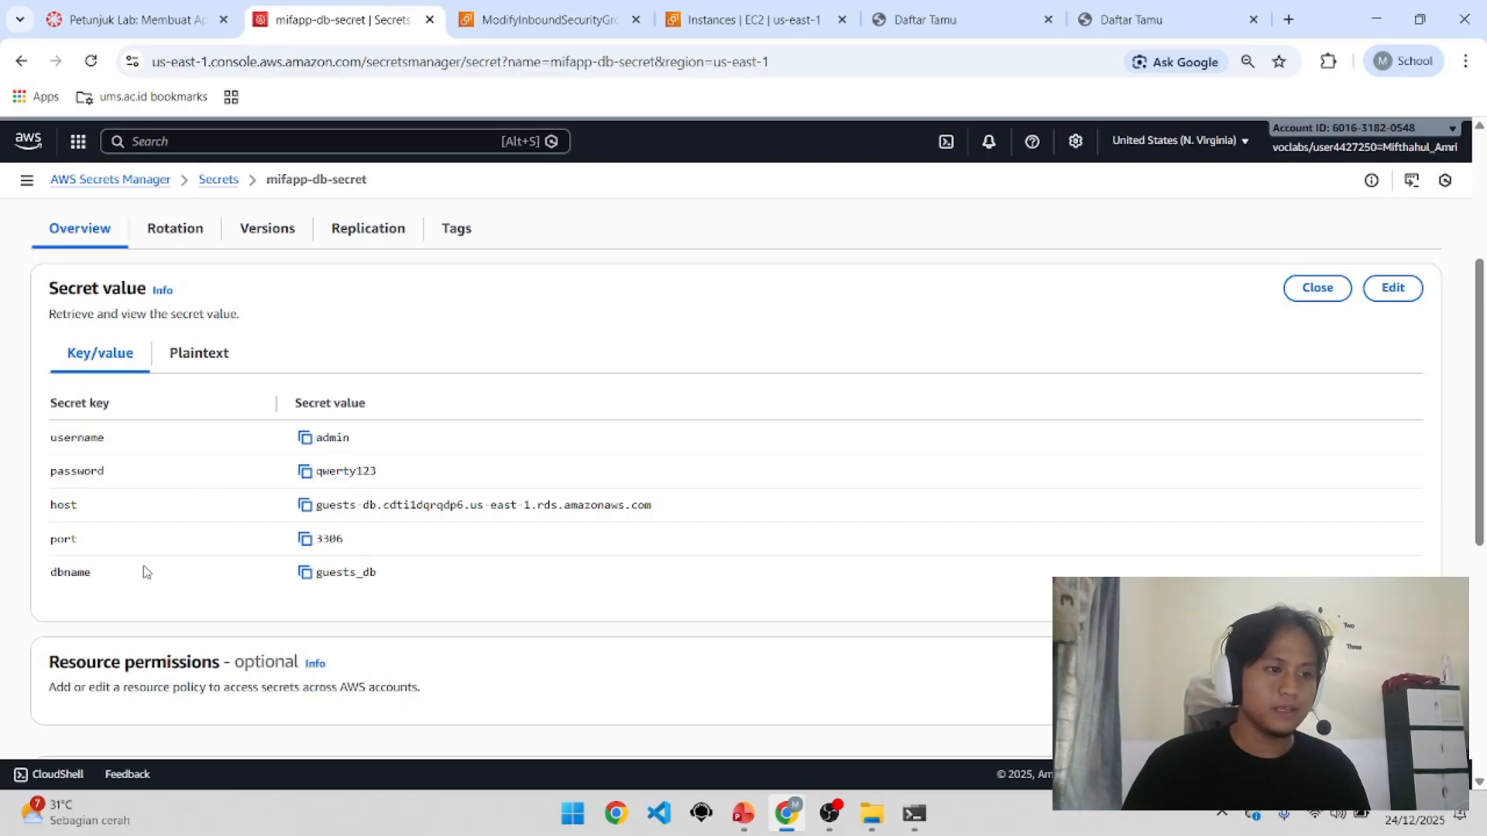
pyautogui.moveTo(109, 576); pyautogui.dragTo(52, 433)
pyautogui.click(117, 459)
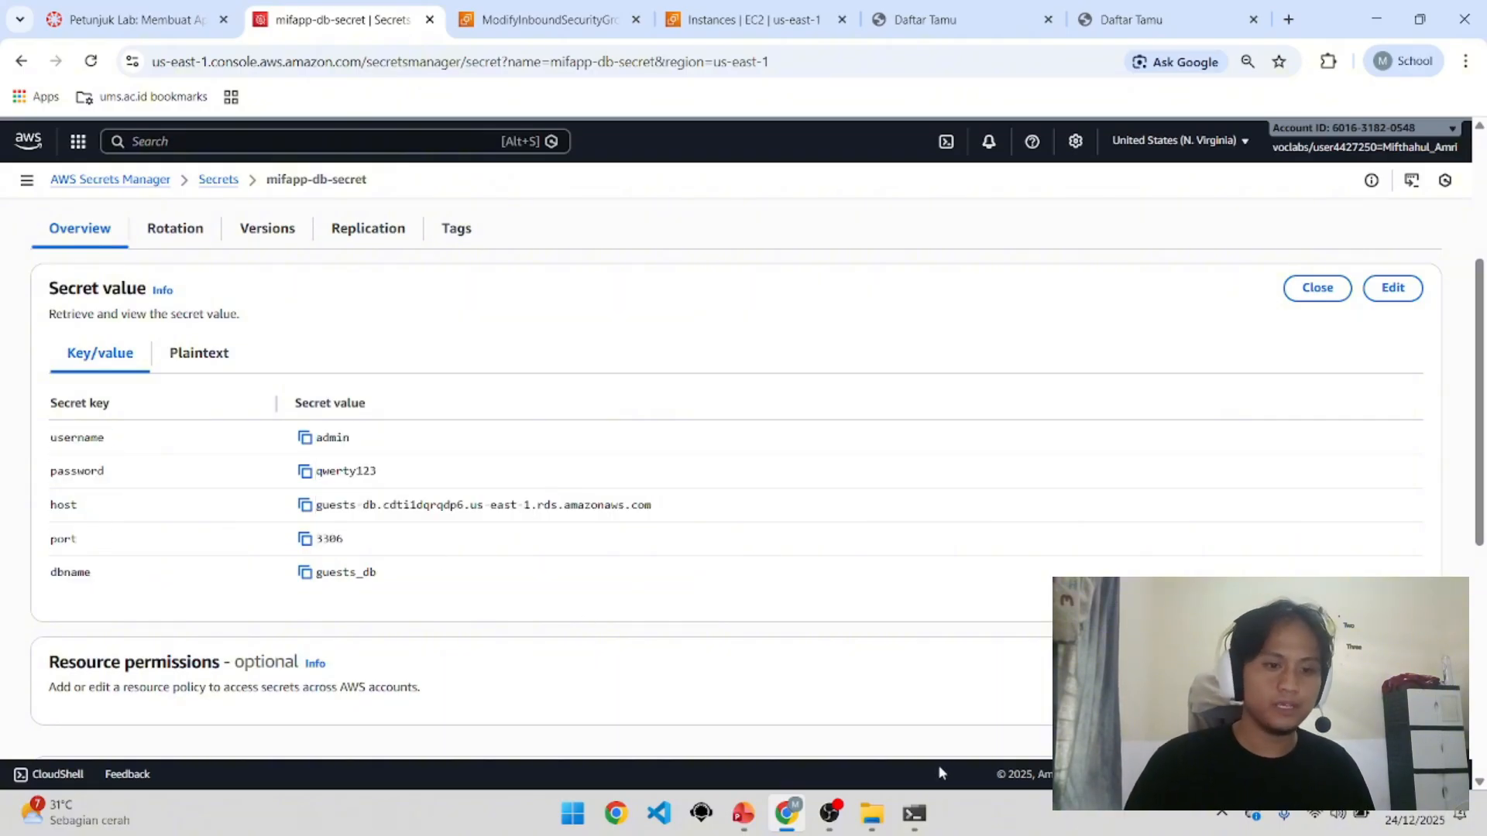
pyautogui.click(914, 814)
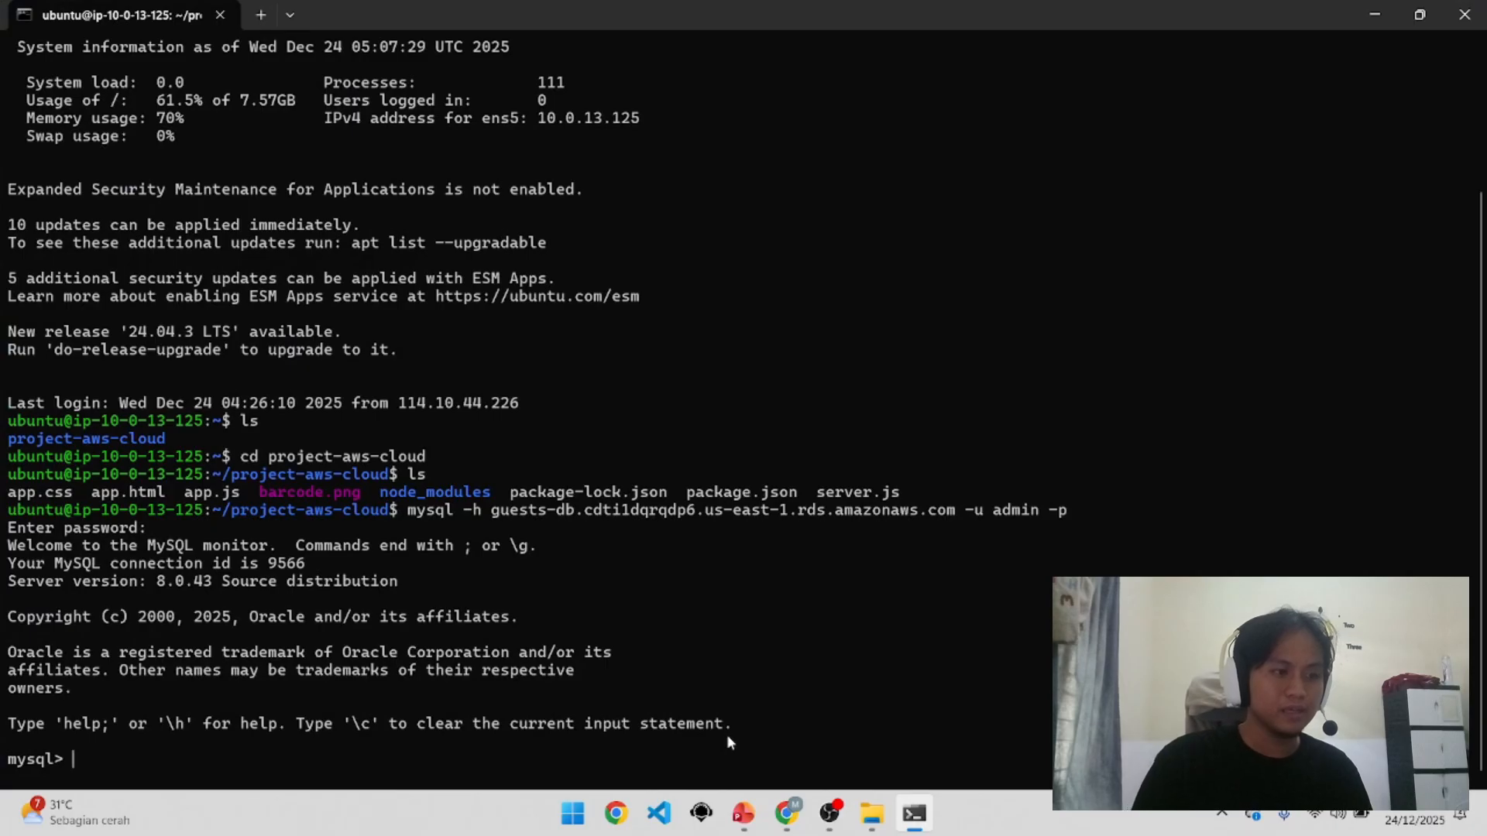
# Step: Run 'show databases;' and switch to guests_db
pyautogui.write('show database')
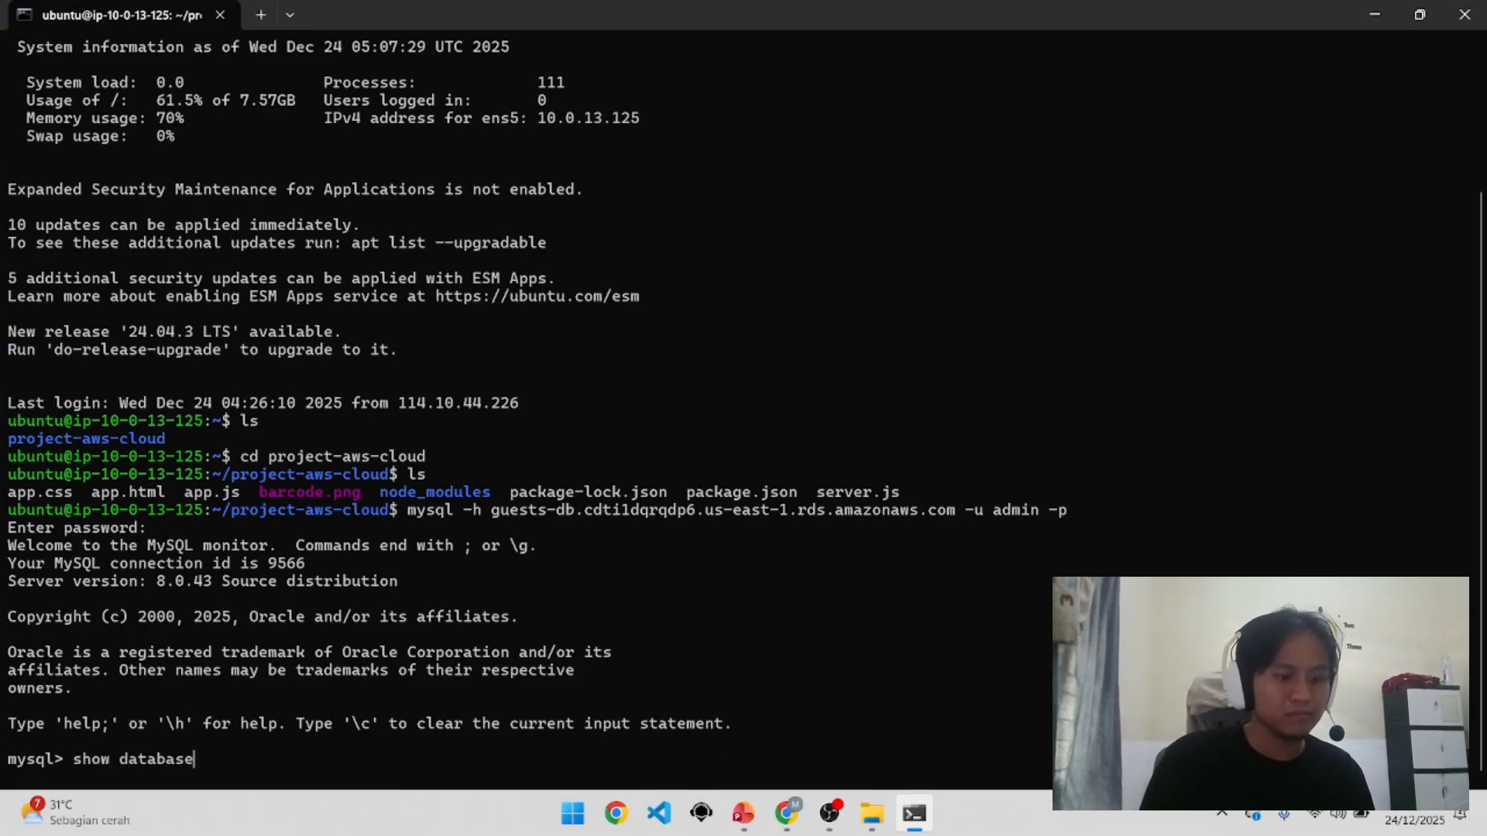
pyautogui.write('s;')
pyautogui.press('Return')
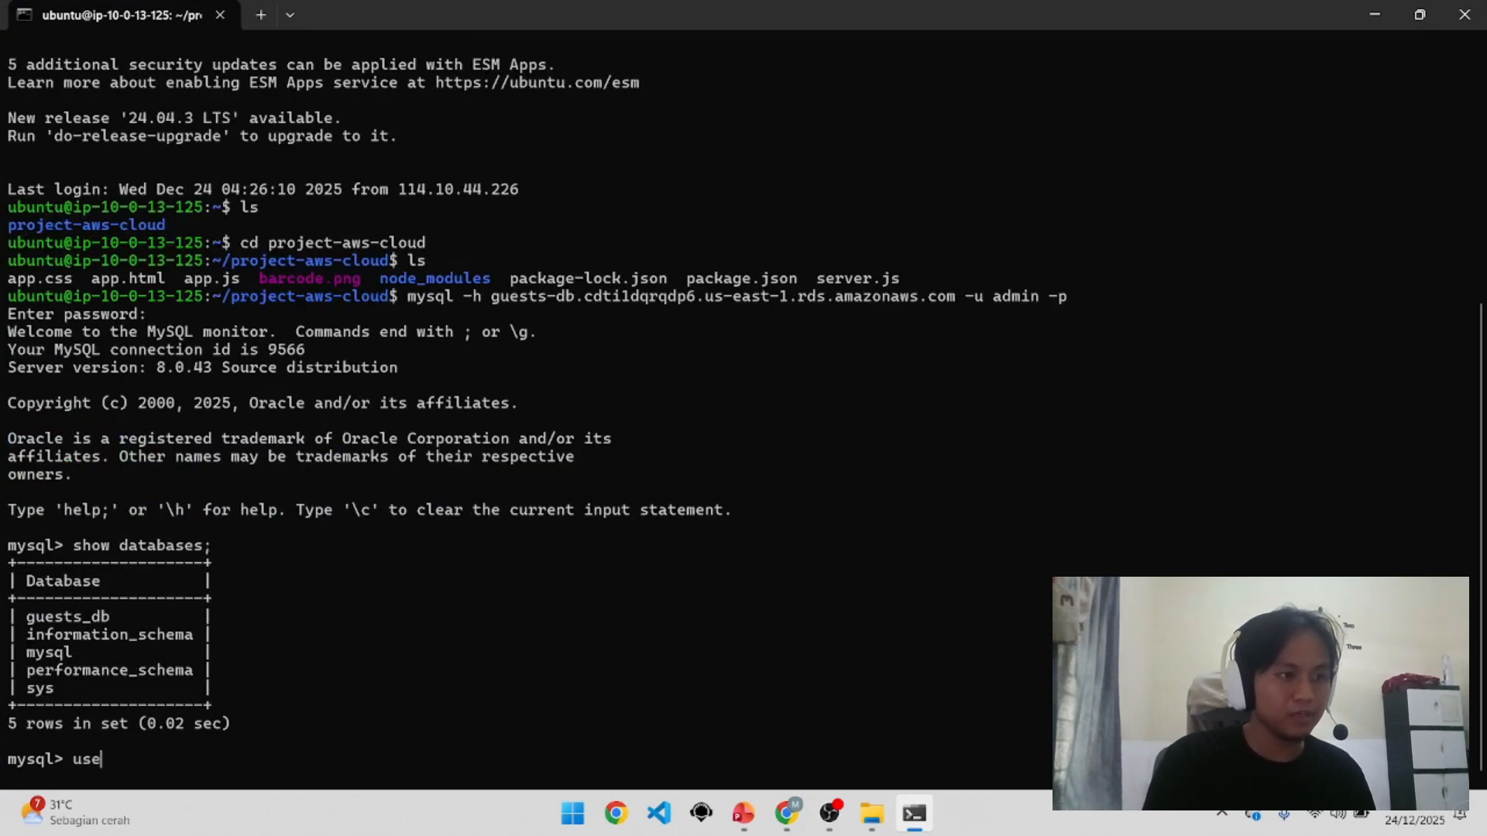
pyautogui.write('use guset')
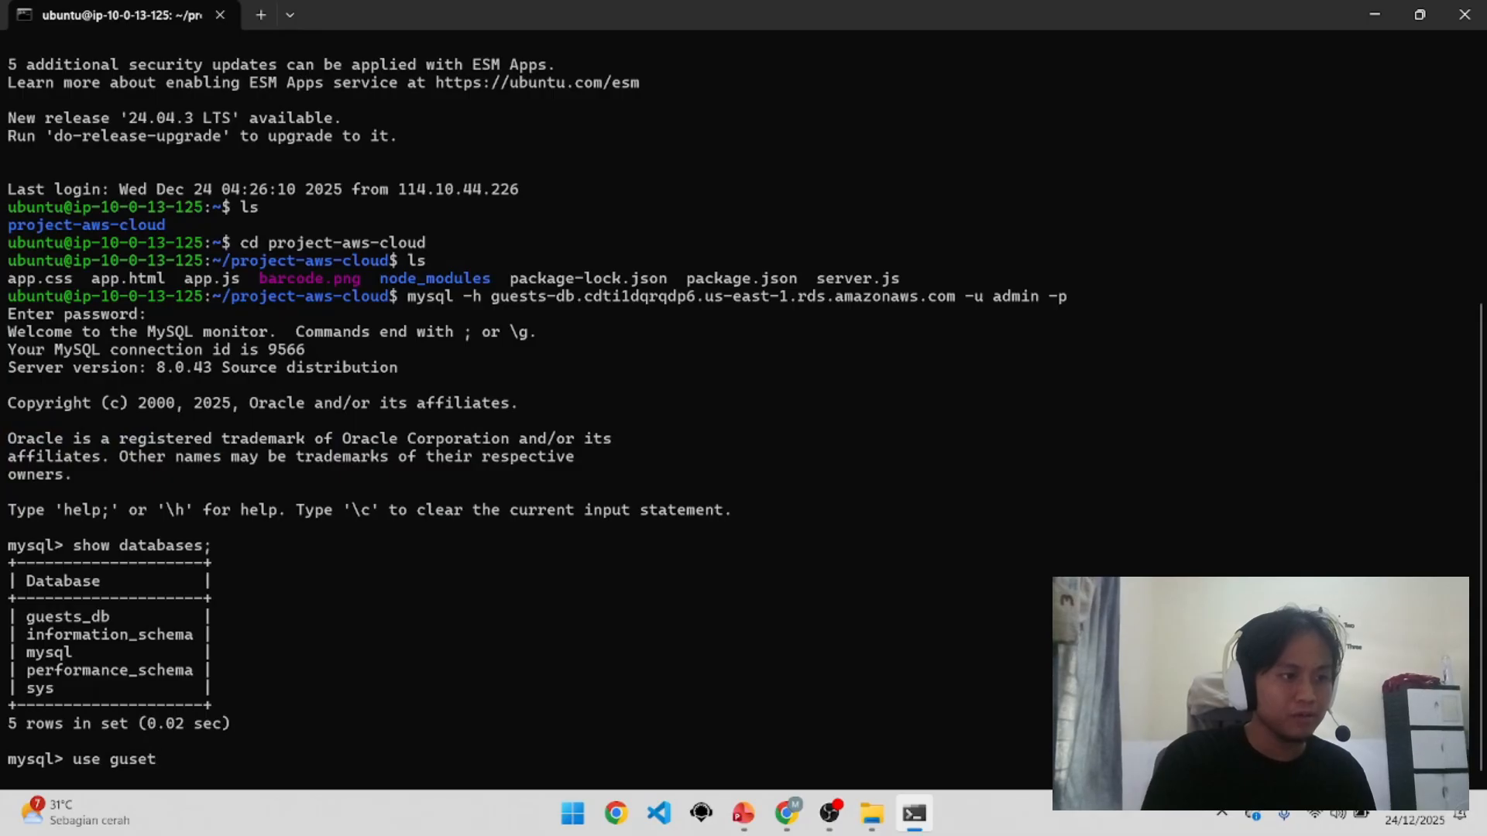
pyautogui.press('BackSpace')
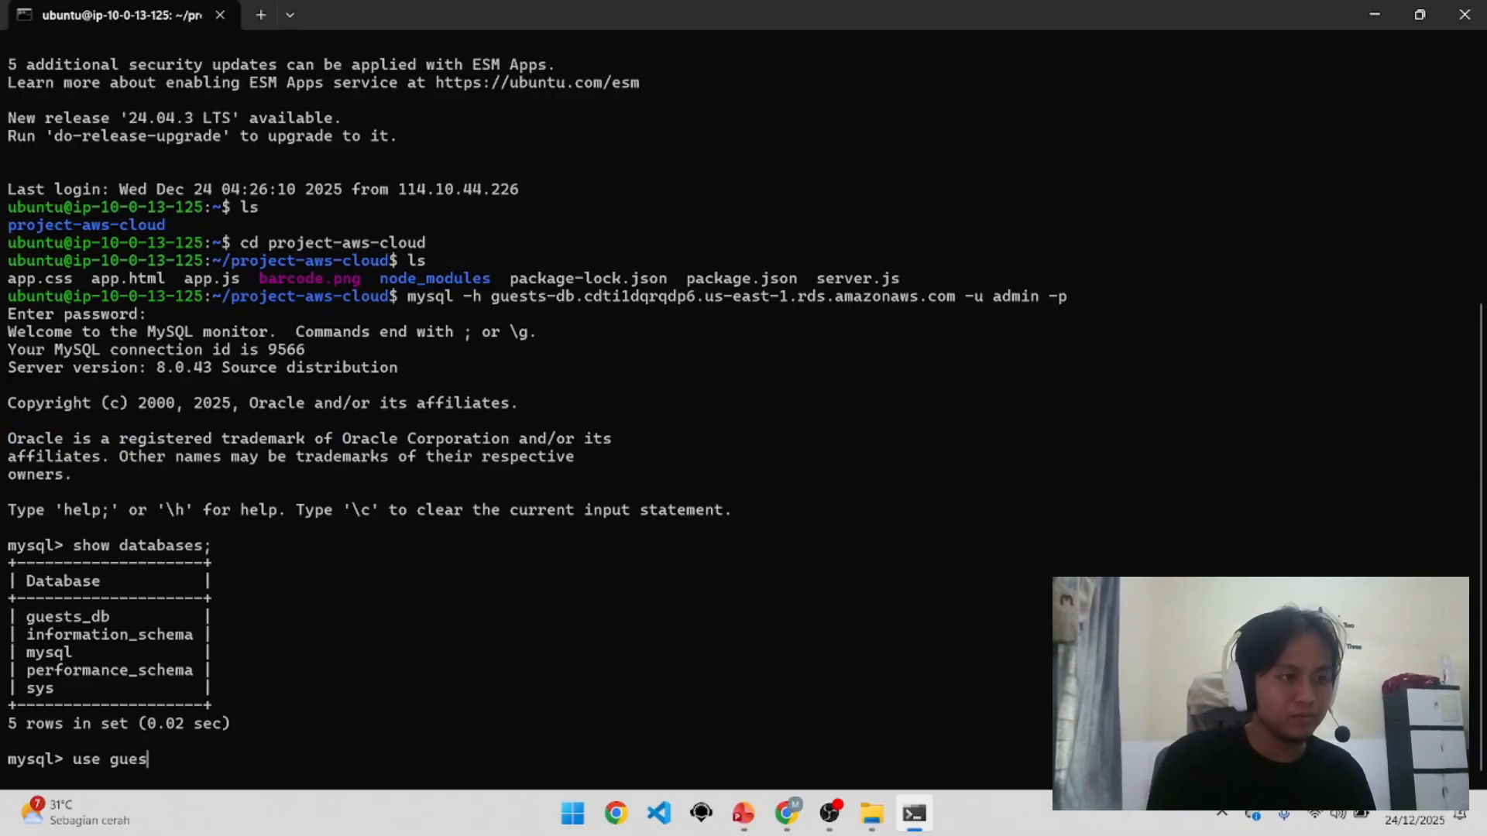
pyautogui.write('ts_db')
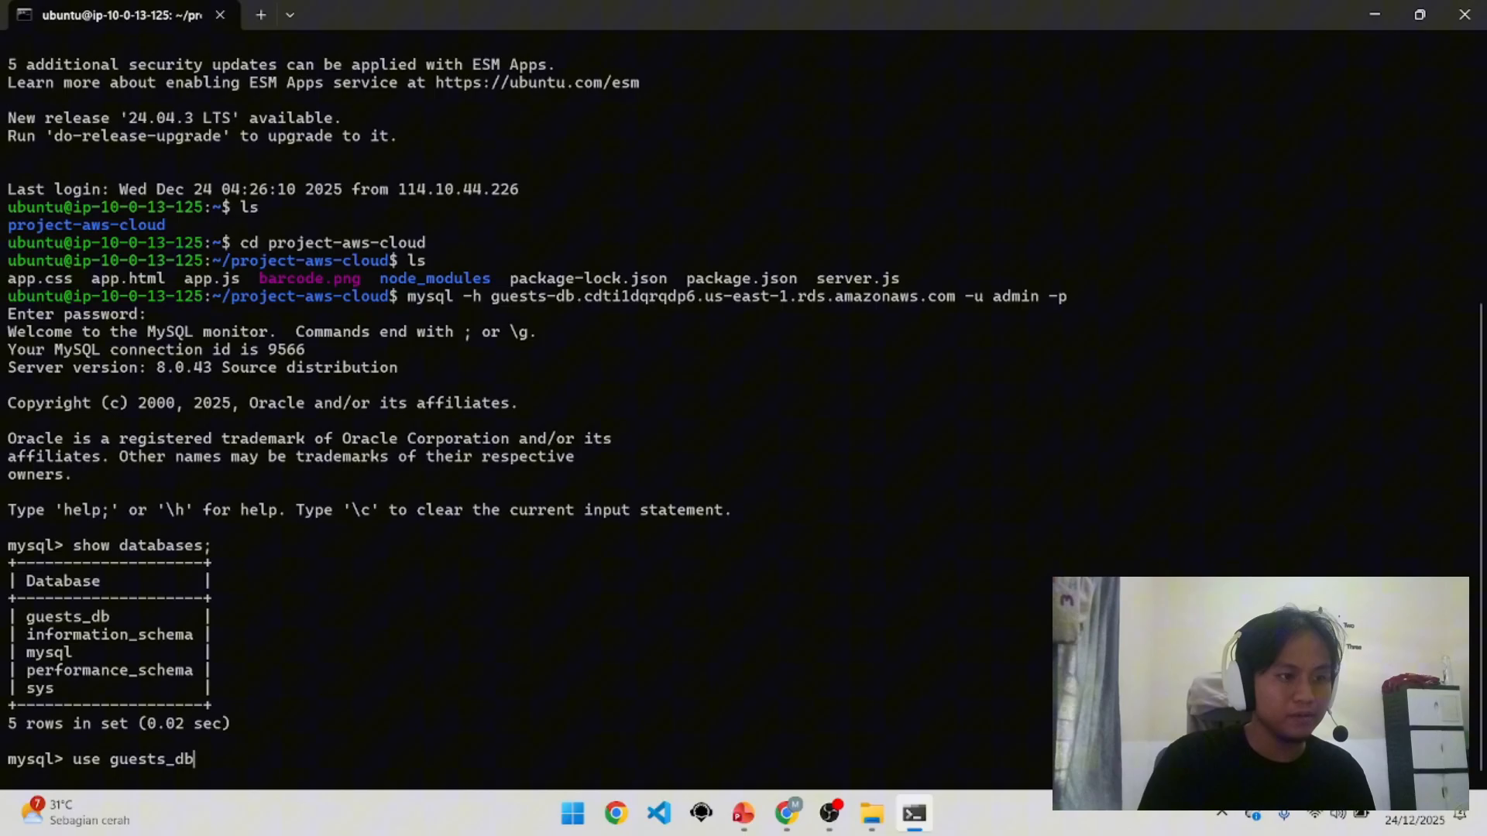
pyautogui.press('Return')
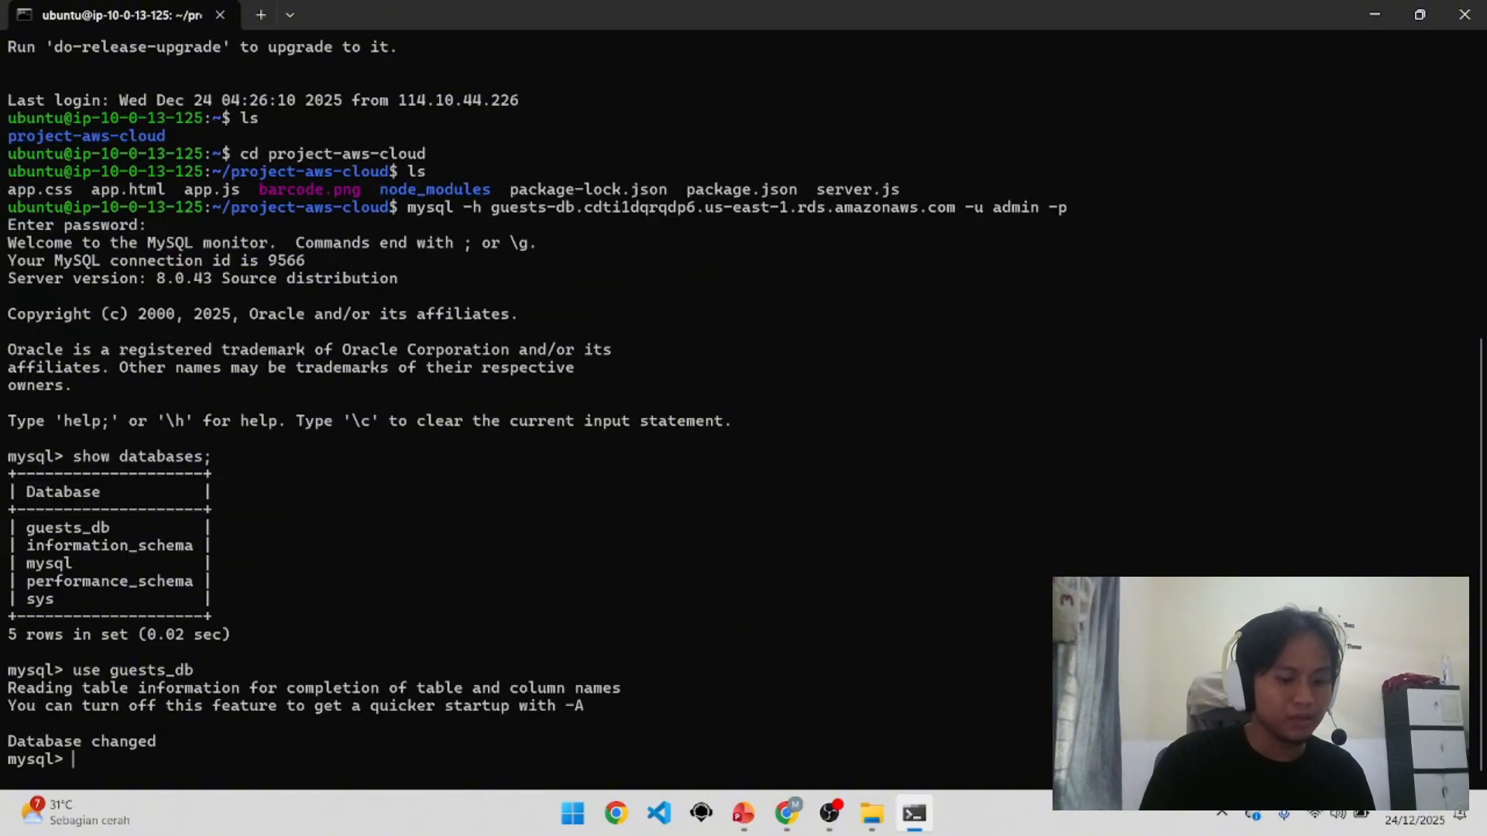
# Step: Run 'show tables;' and 'select * from guests;', returning six guest rows
pyautogui.write('show tables')
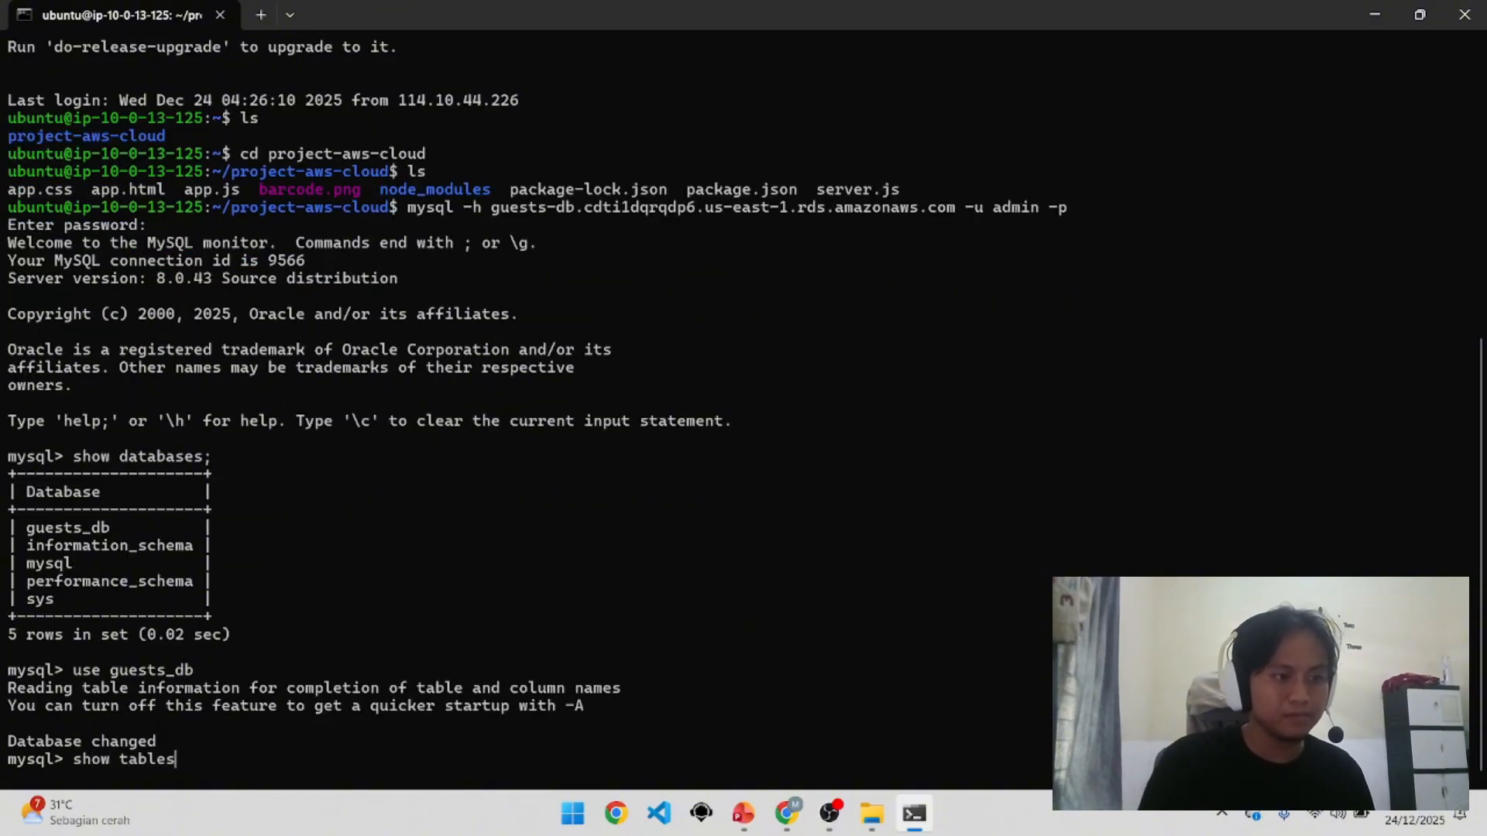
pyautogui.write(';')
pyautogui.press('Return')
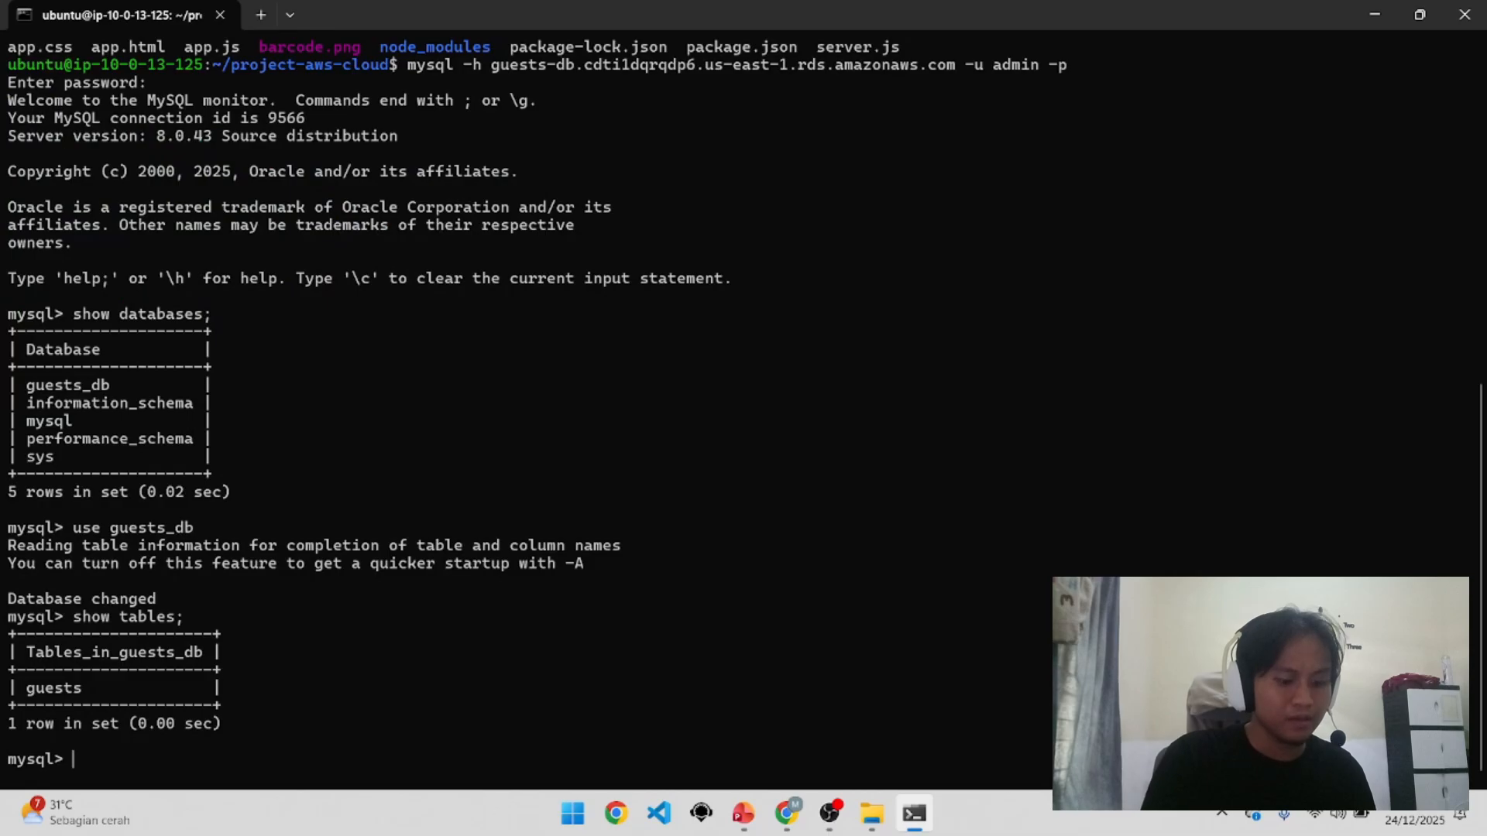
pyautogui.write('select')
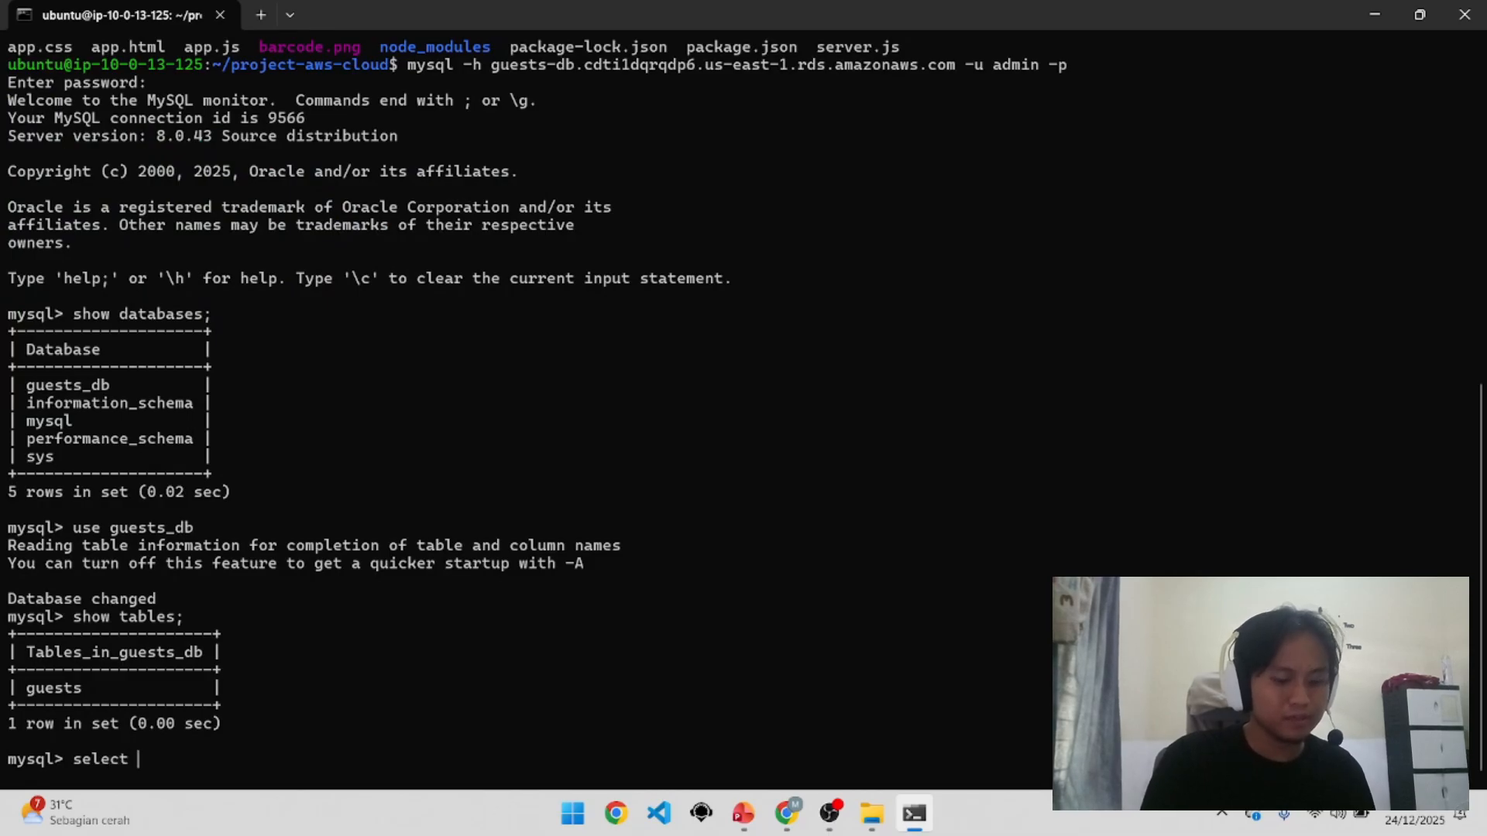
pyautogui.write(' * from')
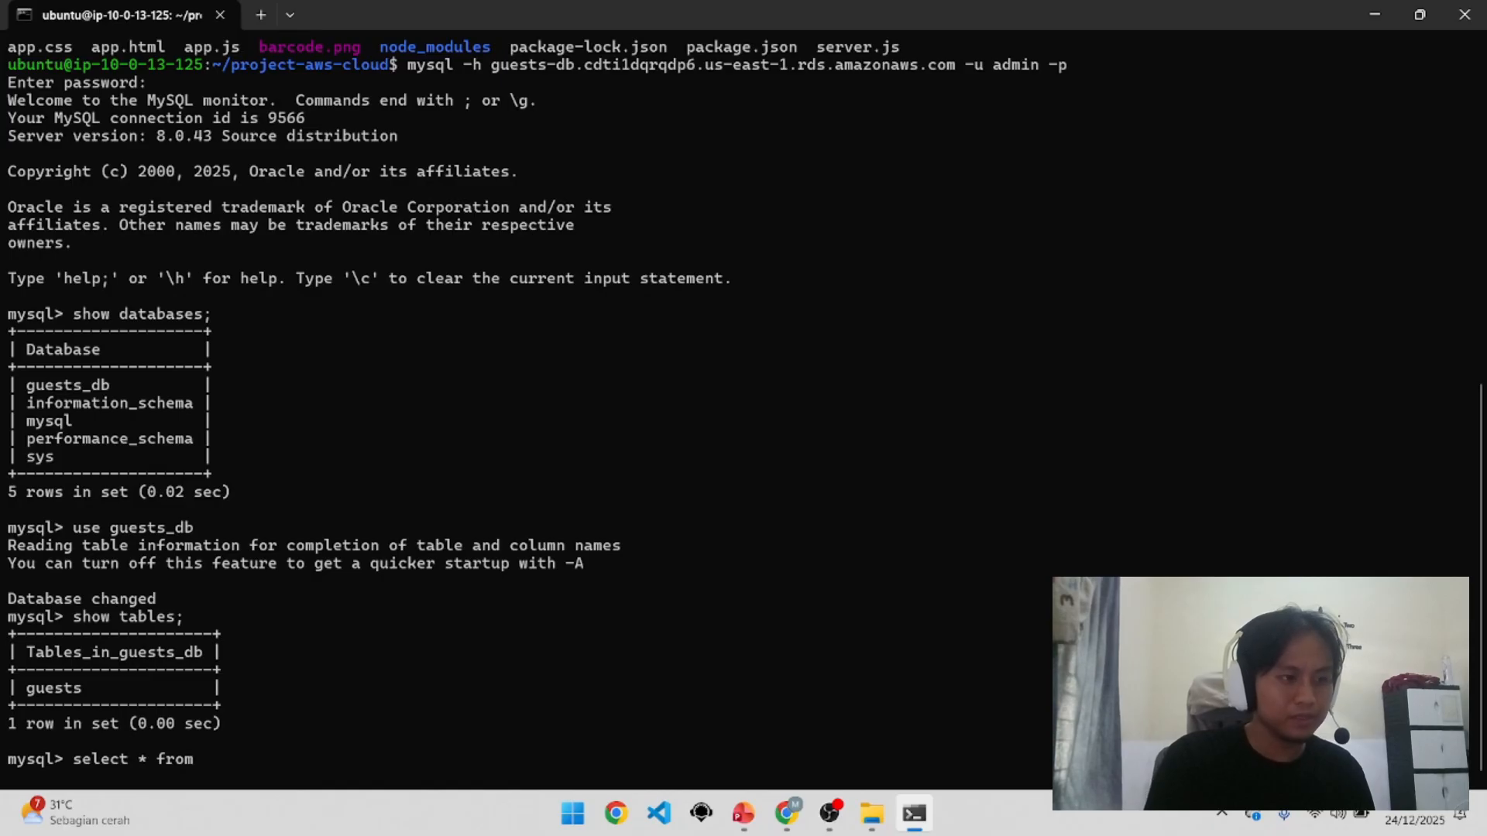
pyautogui.write(' guests;')
pyautogui.press('Return')
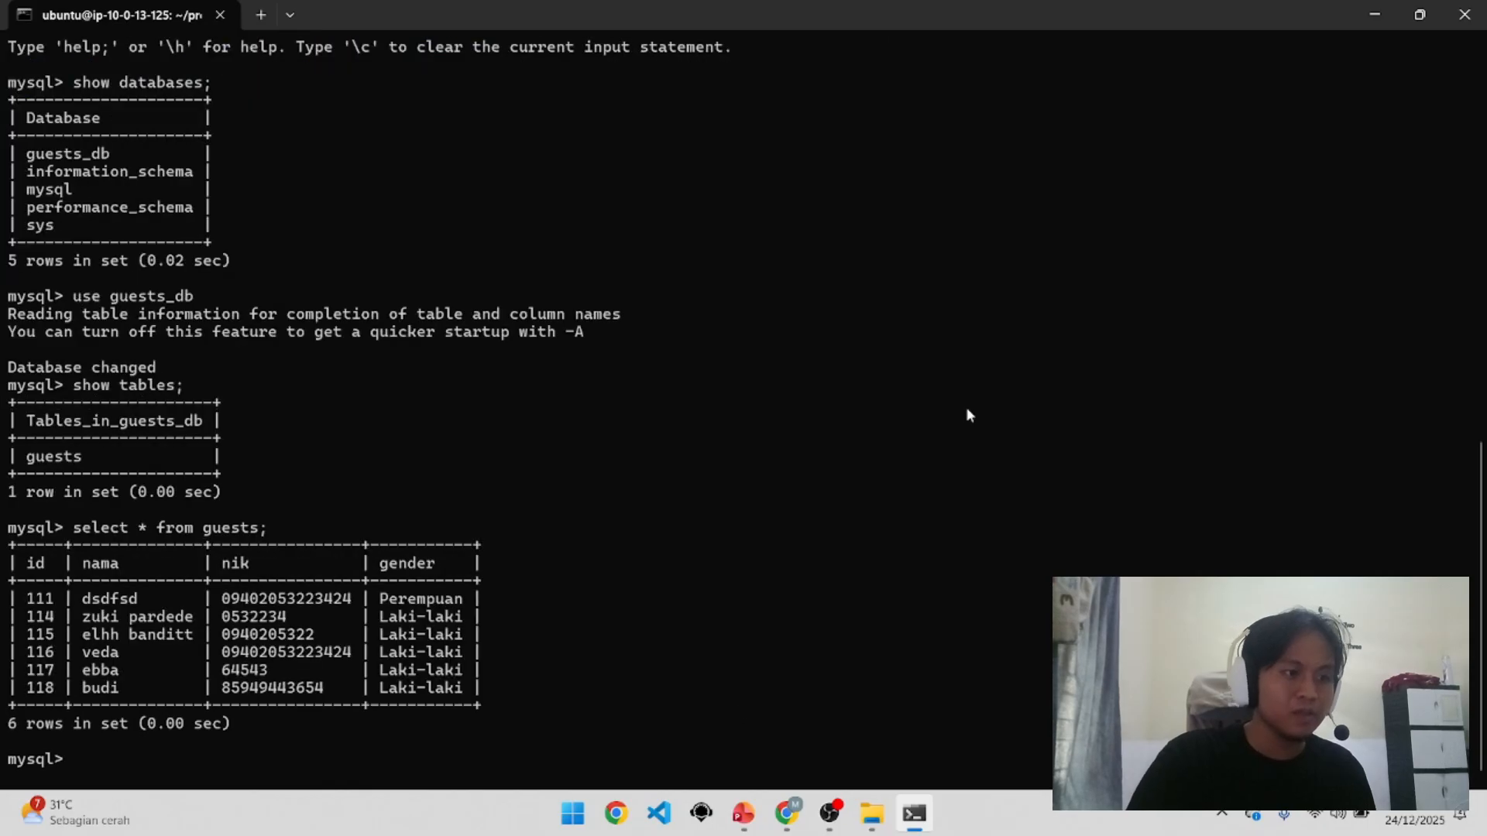
# Step: Restore the terminal and reload Daftar Tamu, checking the guest list across its tabs
pyautogui.click(1419, 15)
pyautogui.click(982, 14)
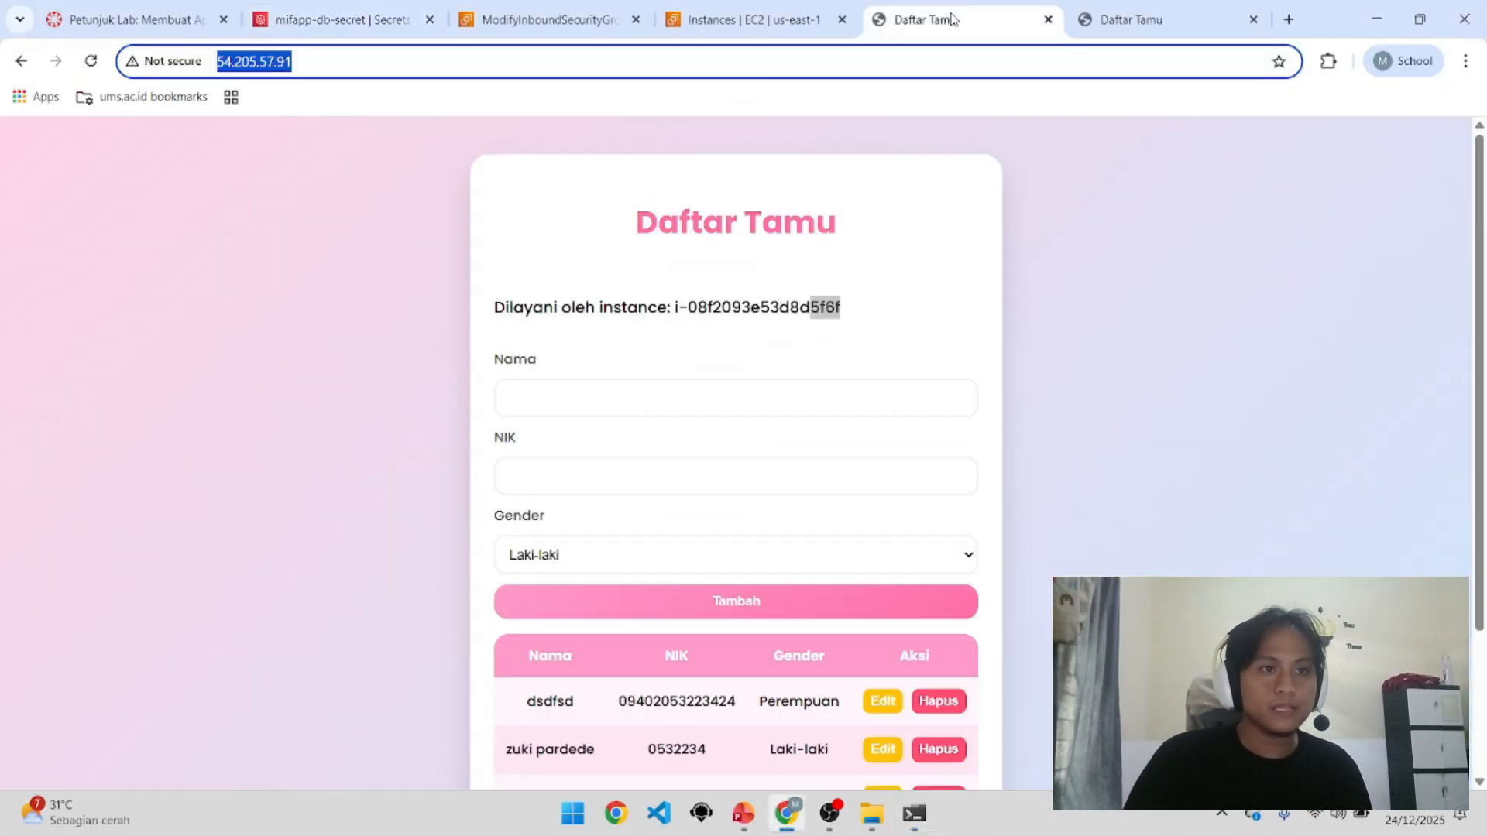
pyautogui.scroll(-2, 921, 542)
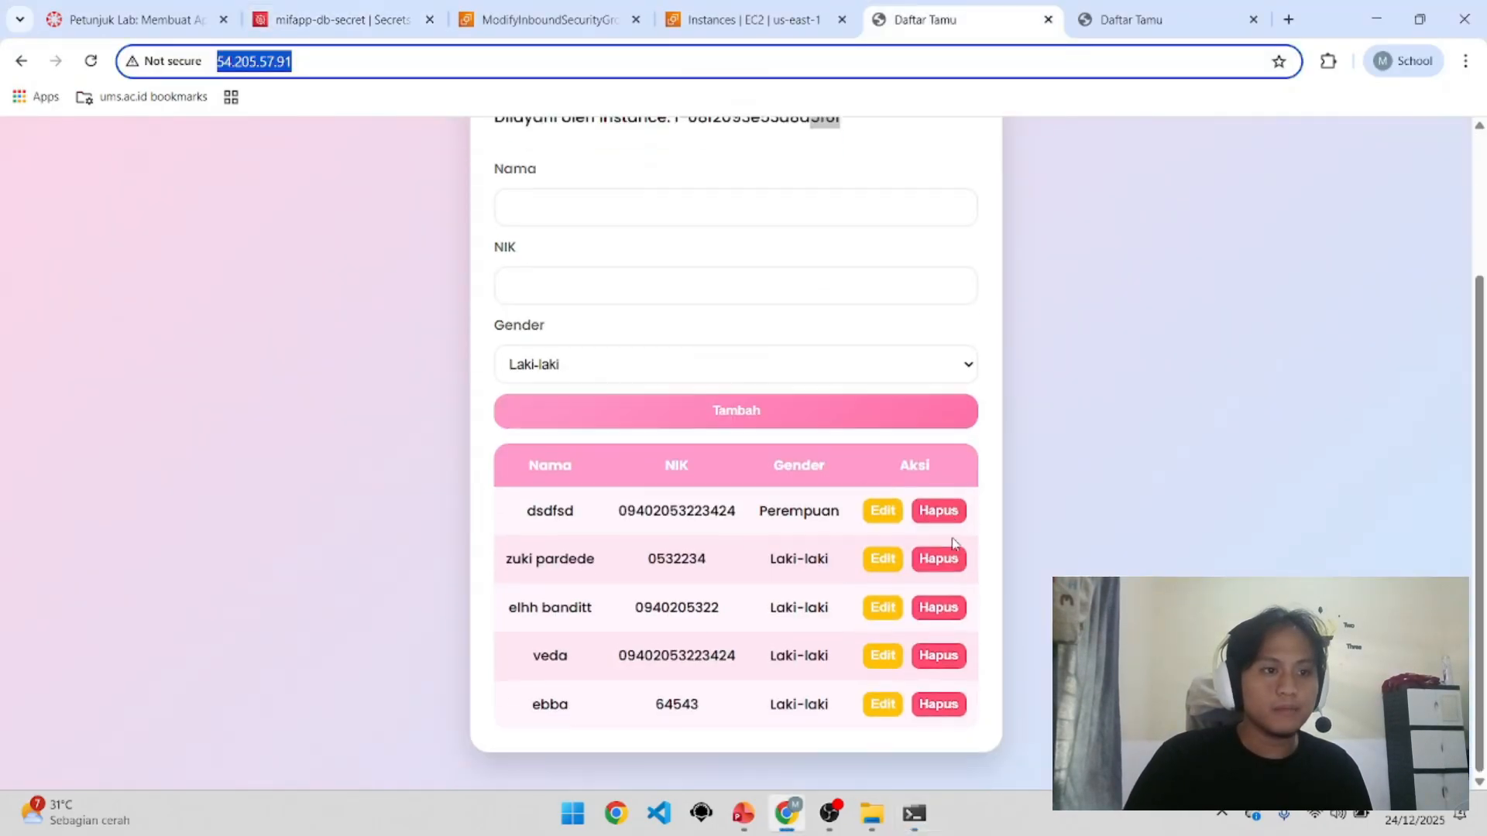
pyautogui.click(1108, 11)
pyautogui.click(941, 8)
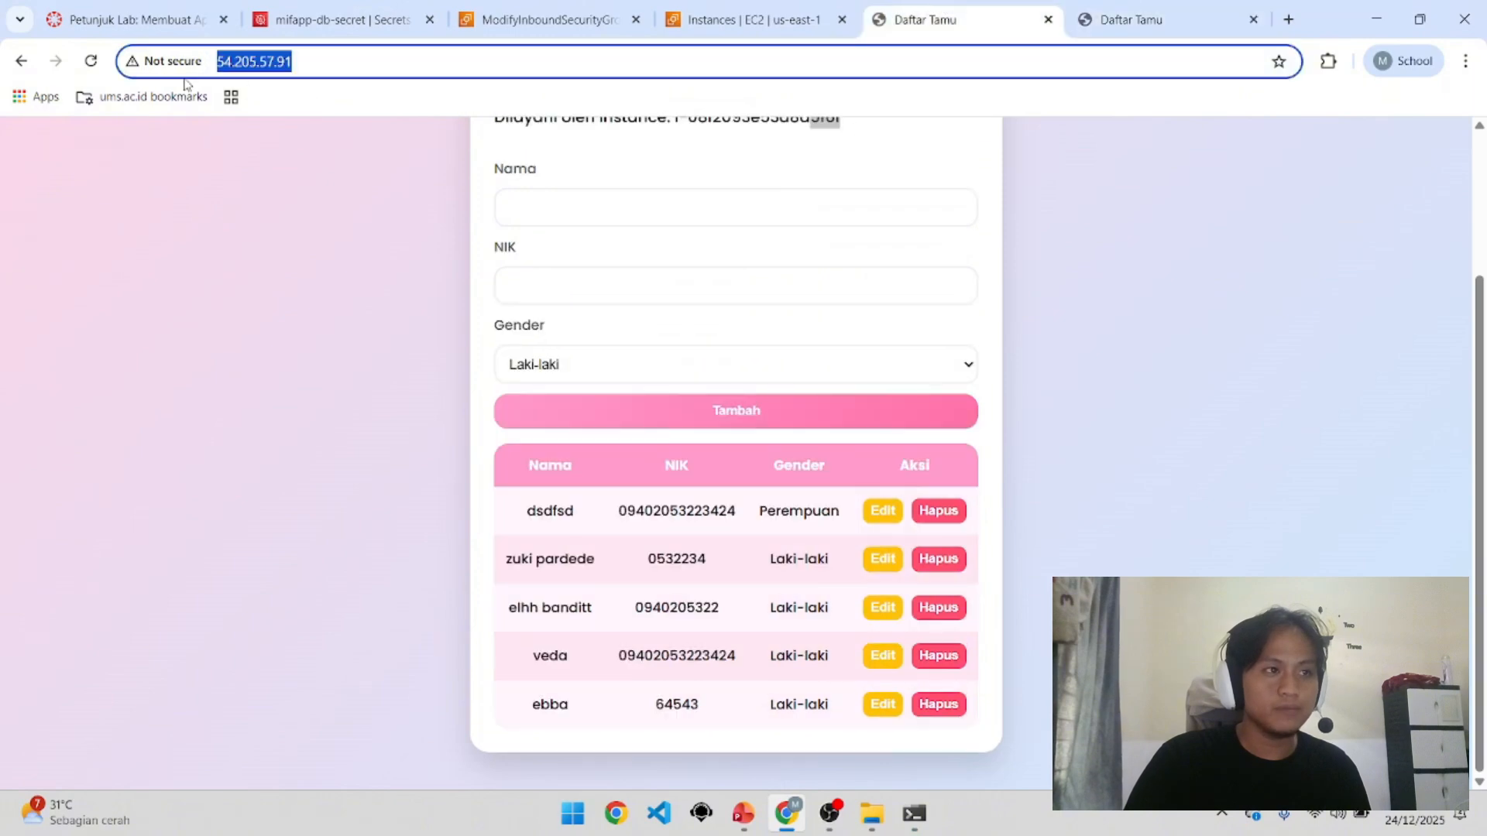
pyautogui.click(90, 60)
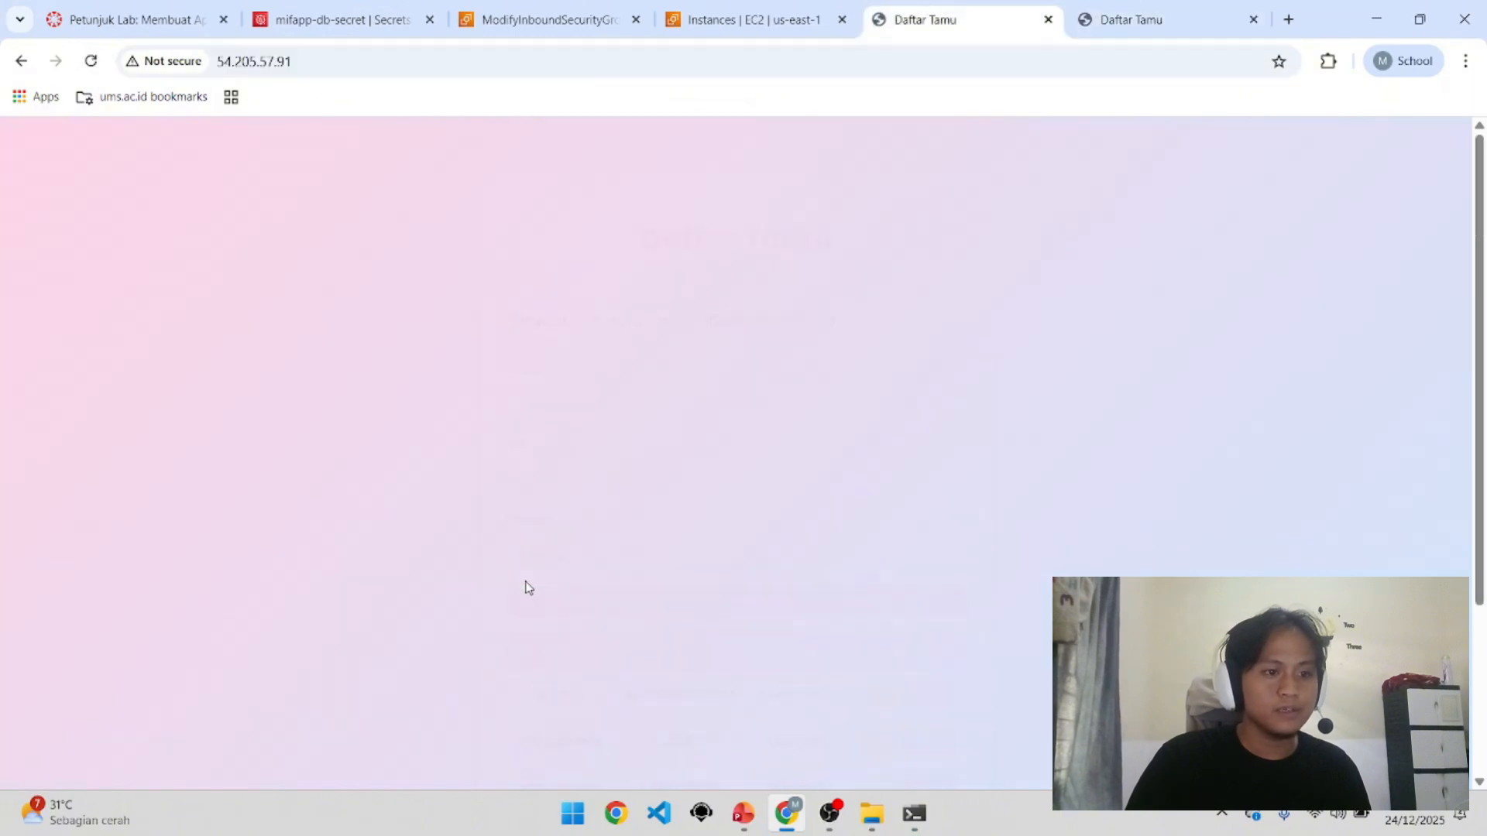
pyautogui.click(1131, 20)
# Step: Centre the mysql terminal over the page and maximize it to show the six-row guests table
pyautogui.click(914, 813)
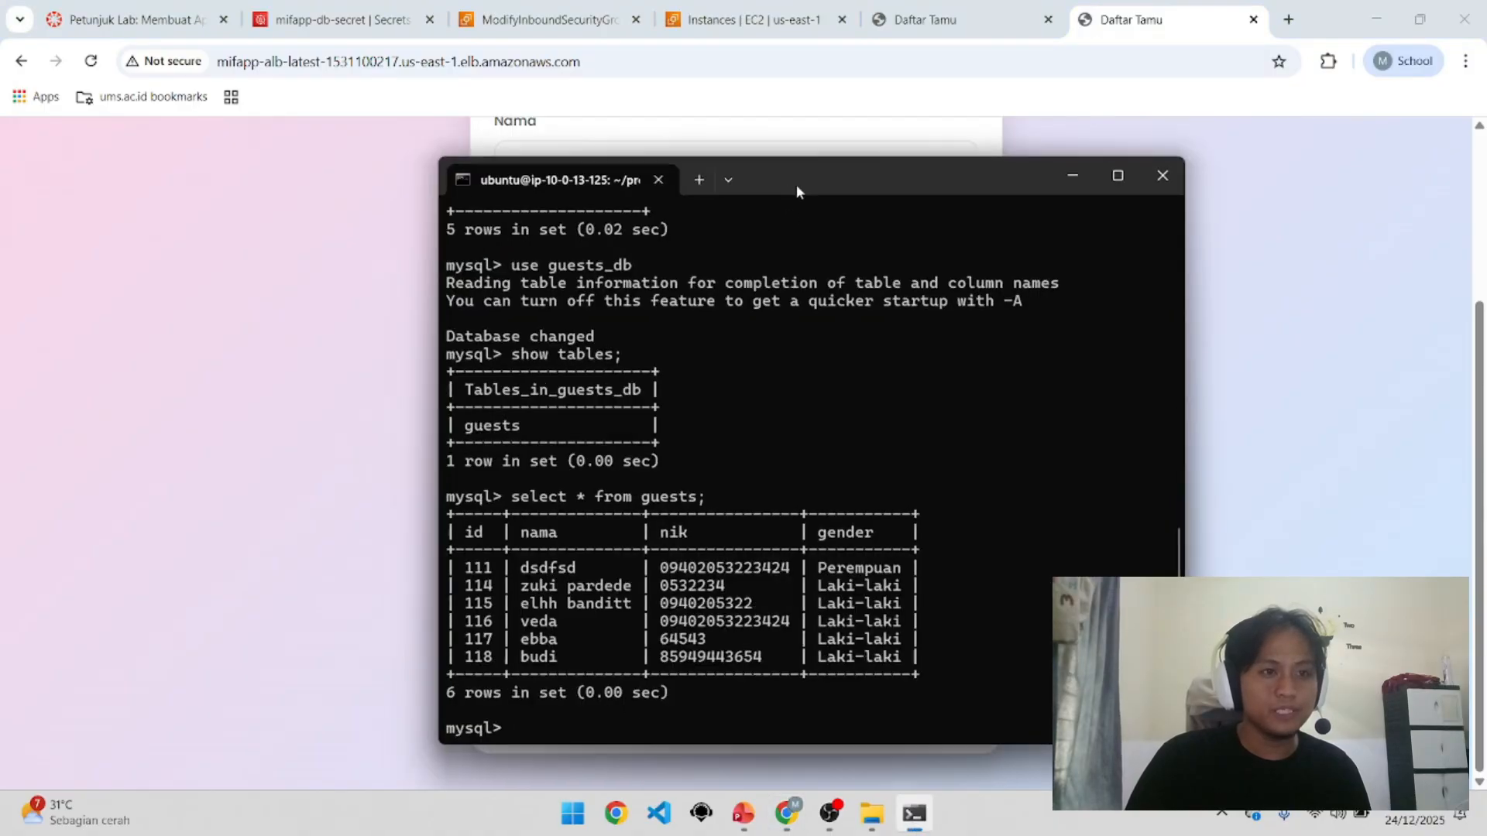
pyautogui.moveTo(796, 184); pyautogui.dragTo(1101, 113)
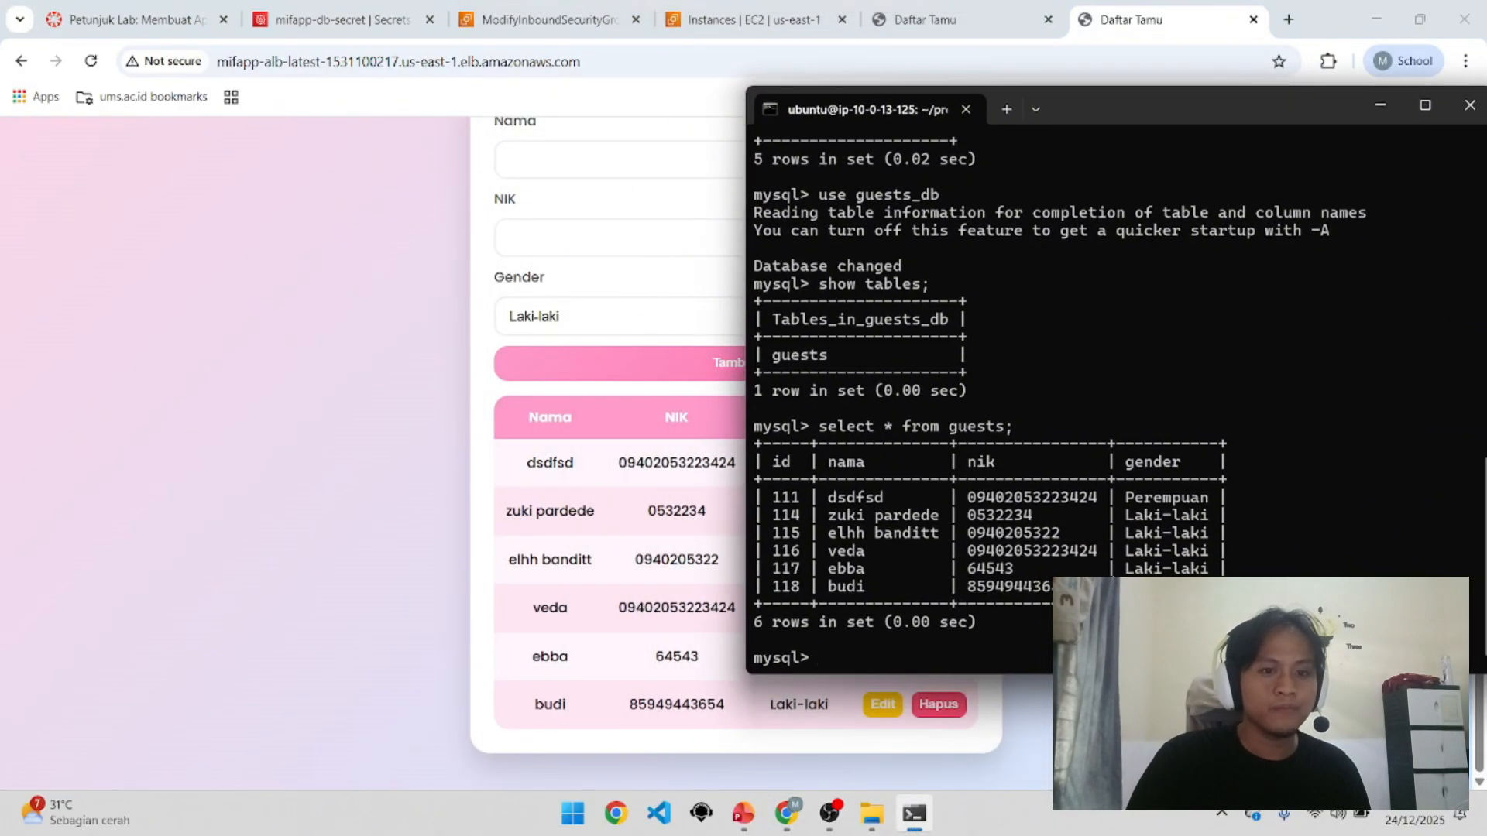
pyautogui.scroll(3, 655, 432)
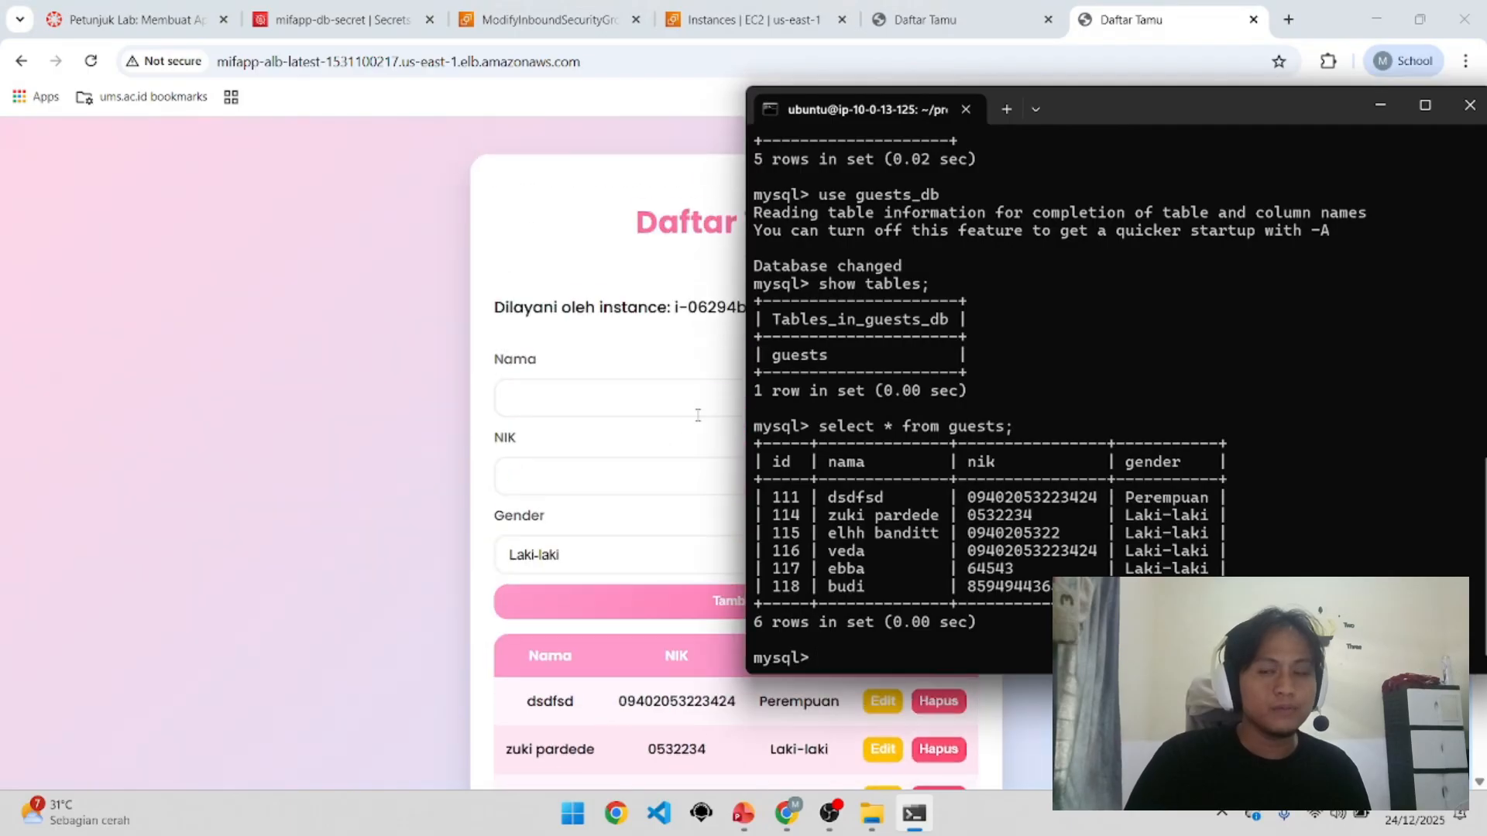
pyautogui.moveTo(1122, 121); pyautogui.dragTo(904, 159)
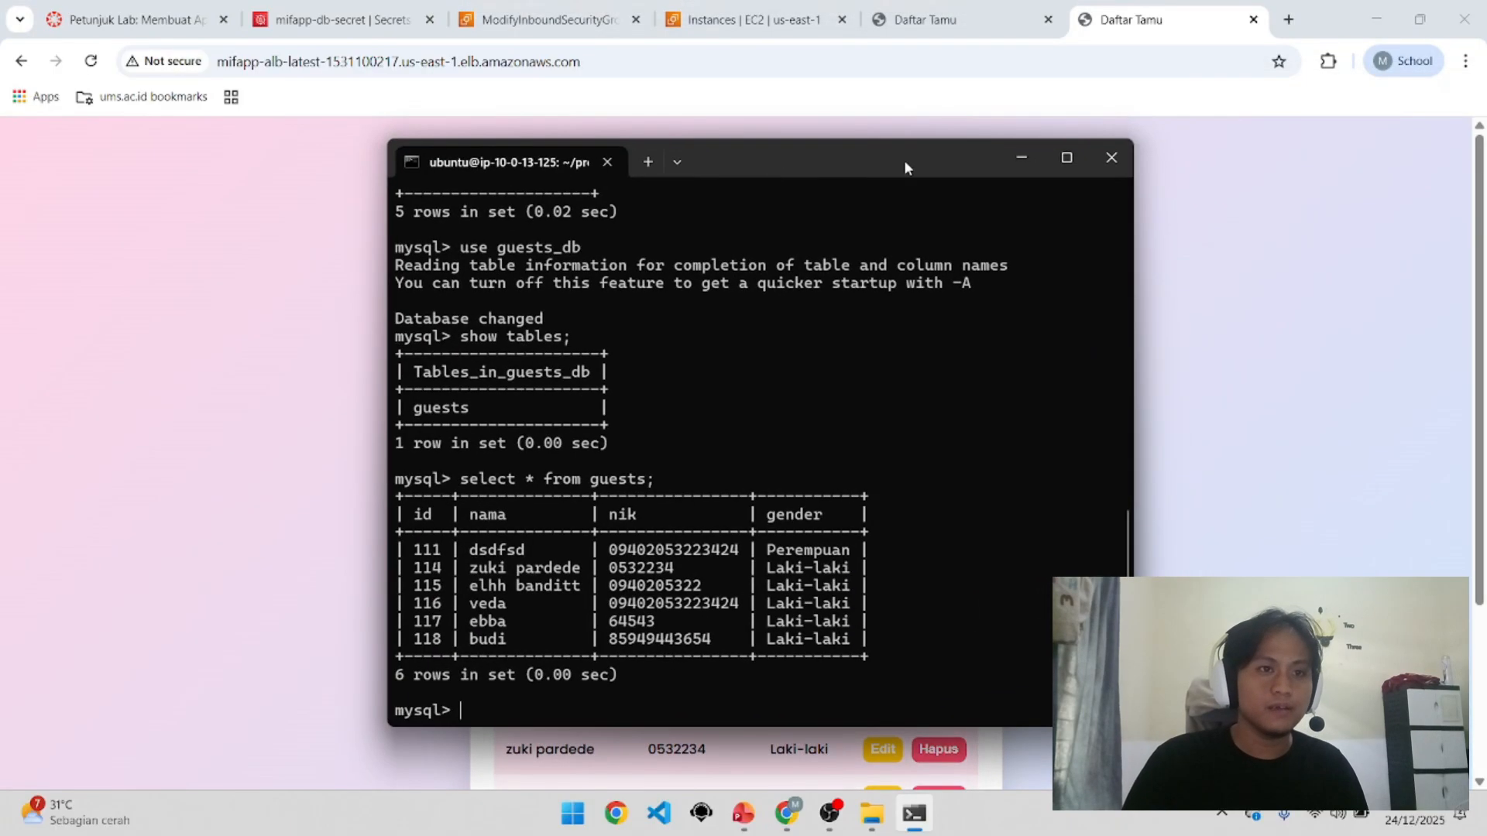
pyautogui.click(1066, 158)
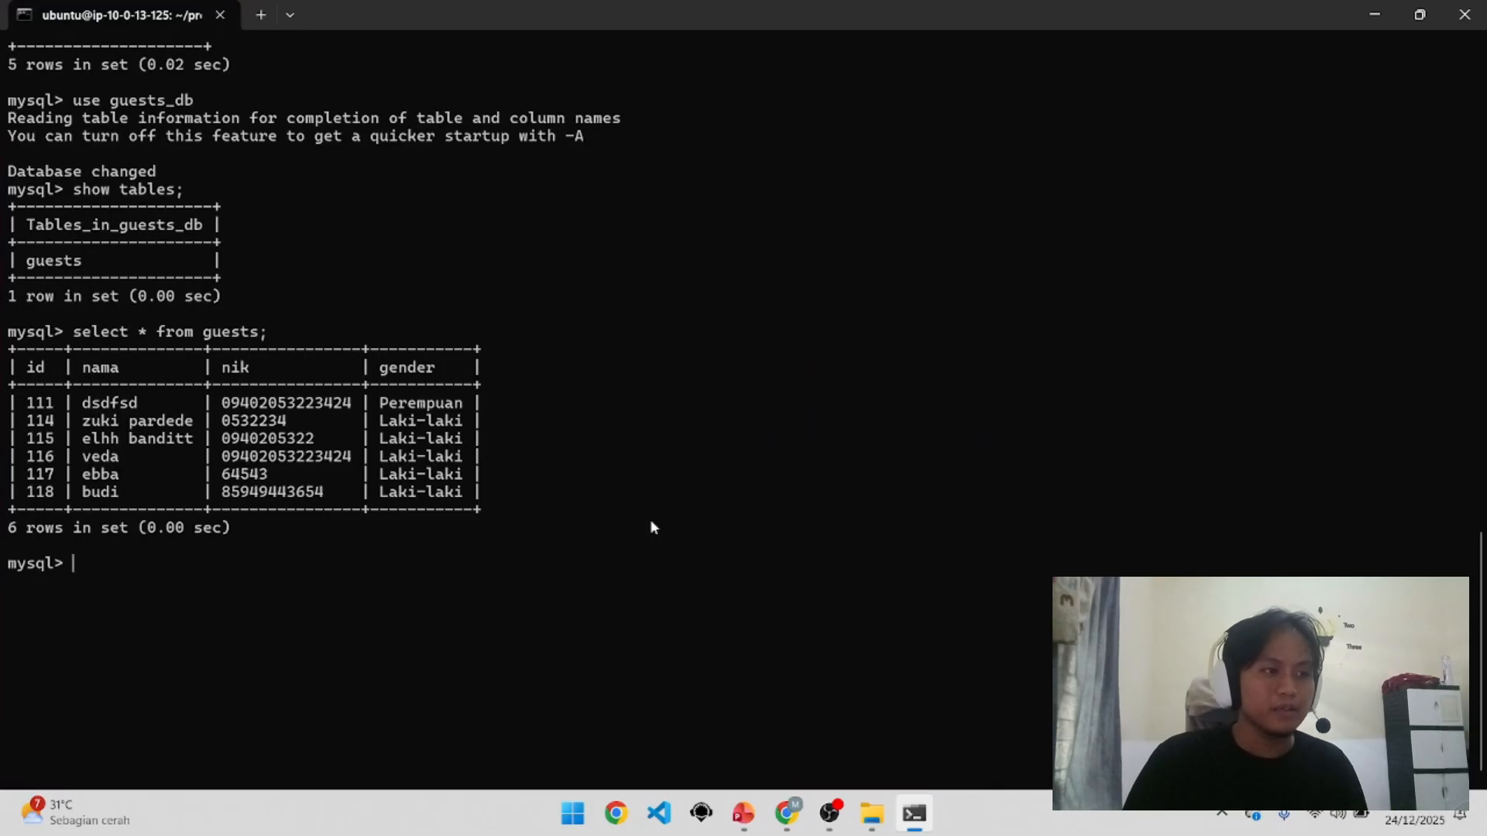
# Step: Exit MySQL, open .env in nano, and select the SECRET_ID ARN value
pyautogui.write('exit')
pyautogui.press('Return')
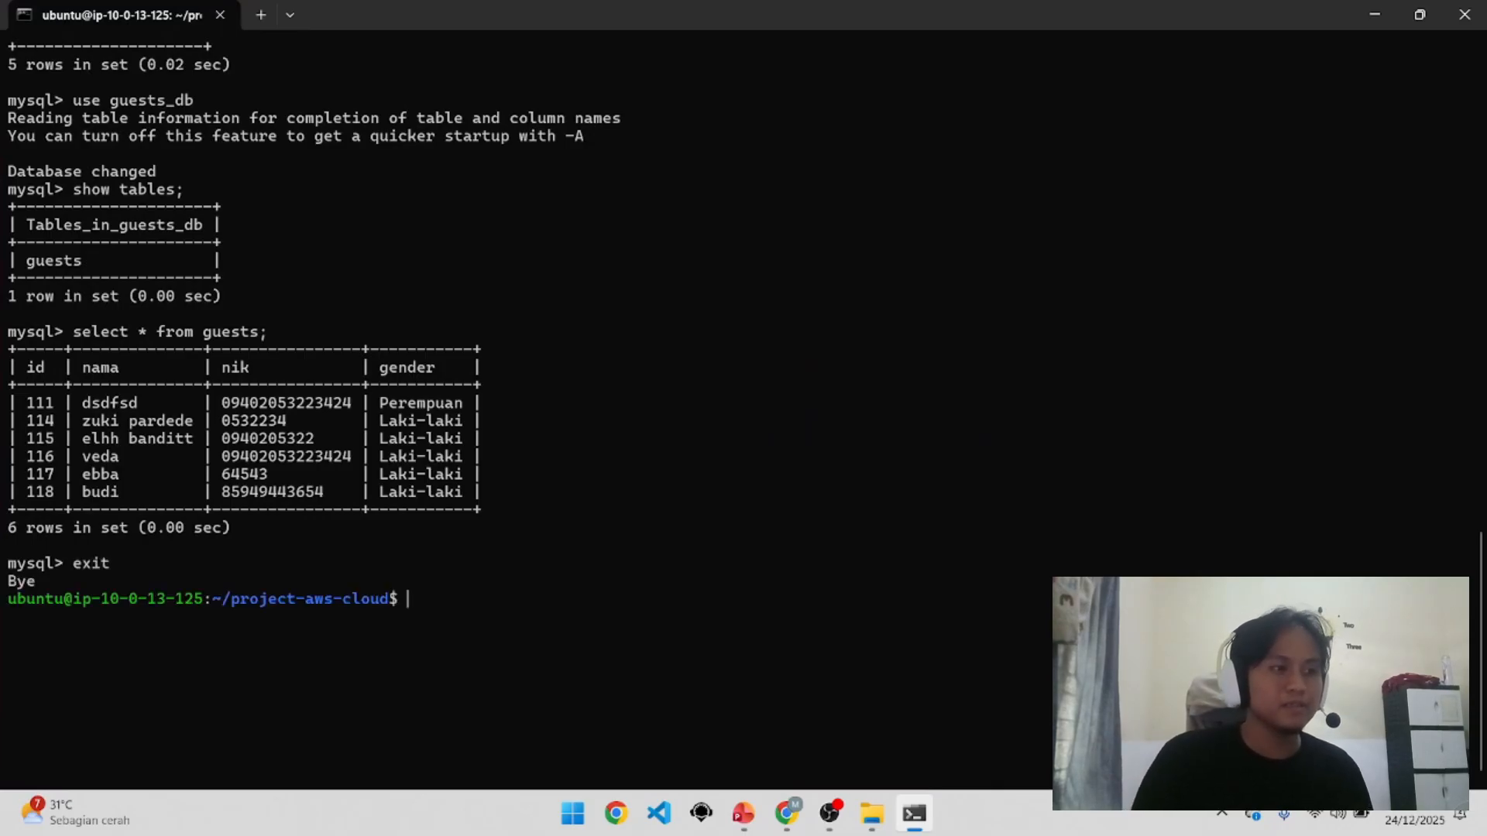
pyautogui.write('na')
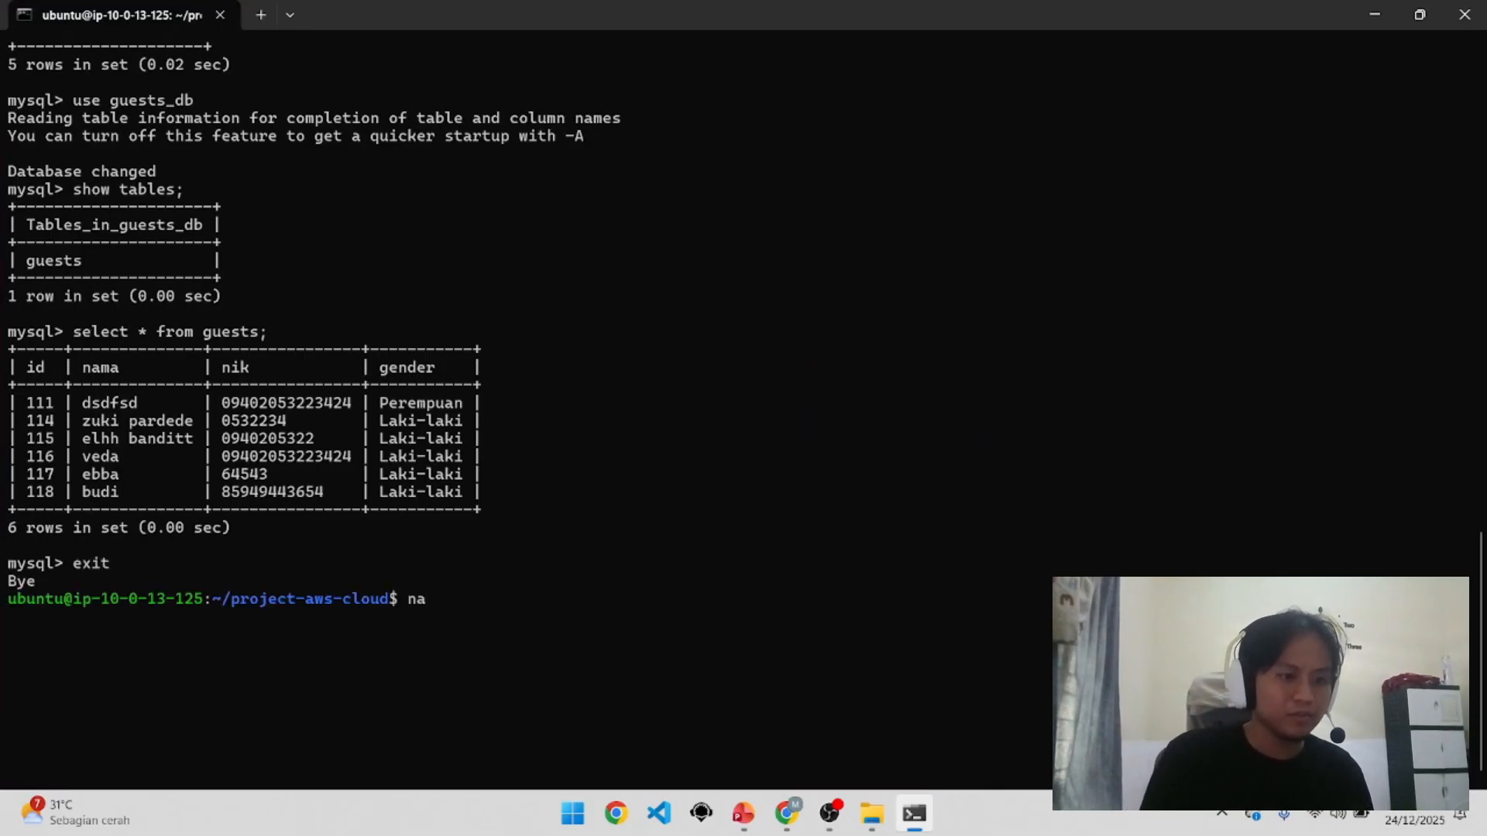
pyautogui.write('o')
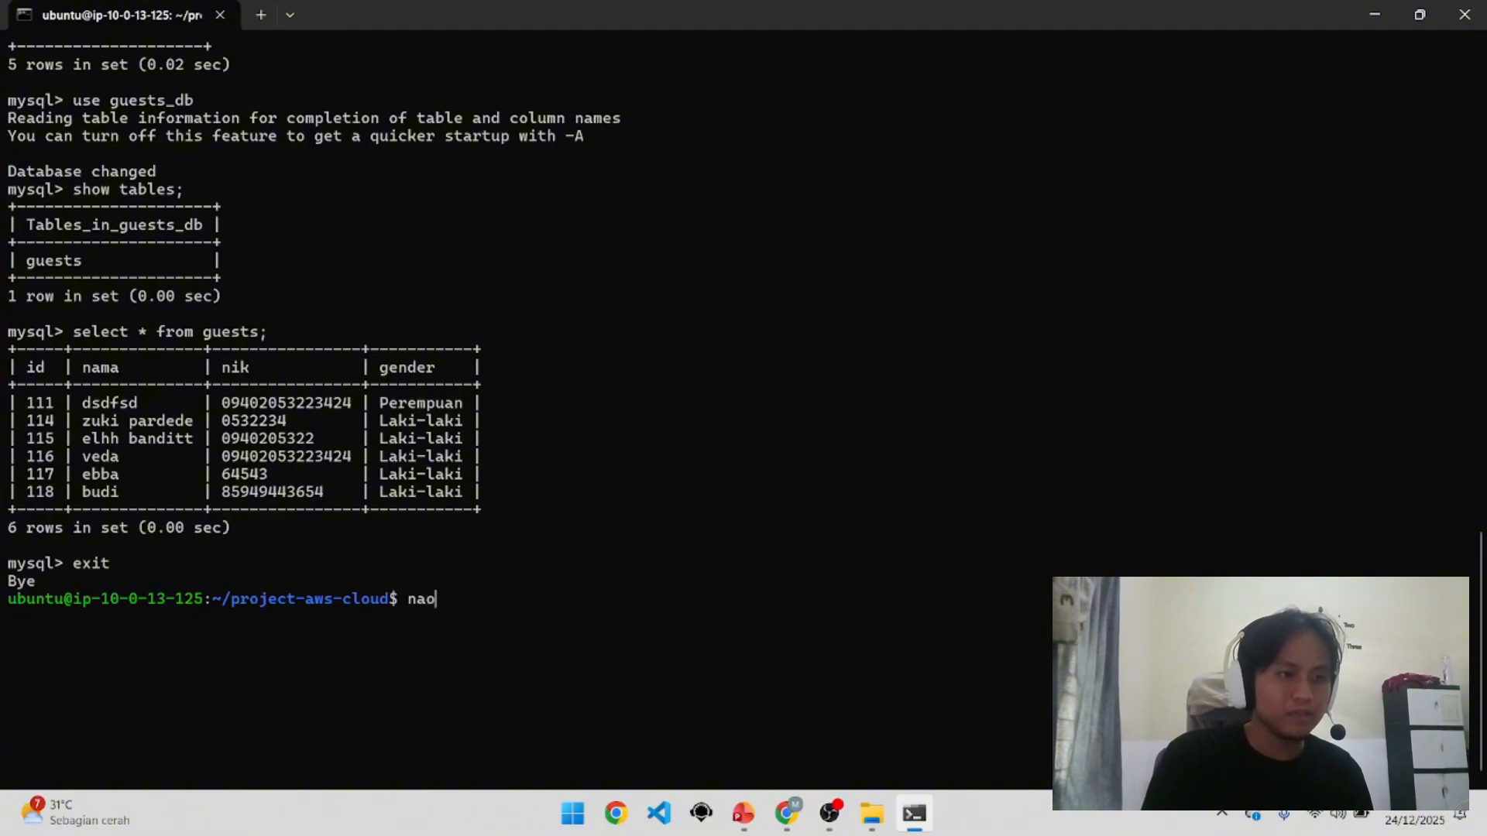
pyautogui.write('no')
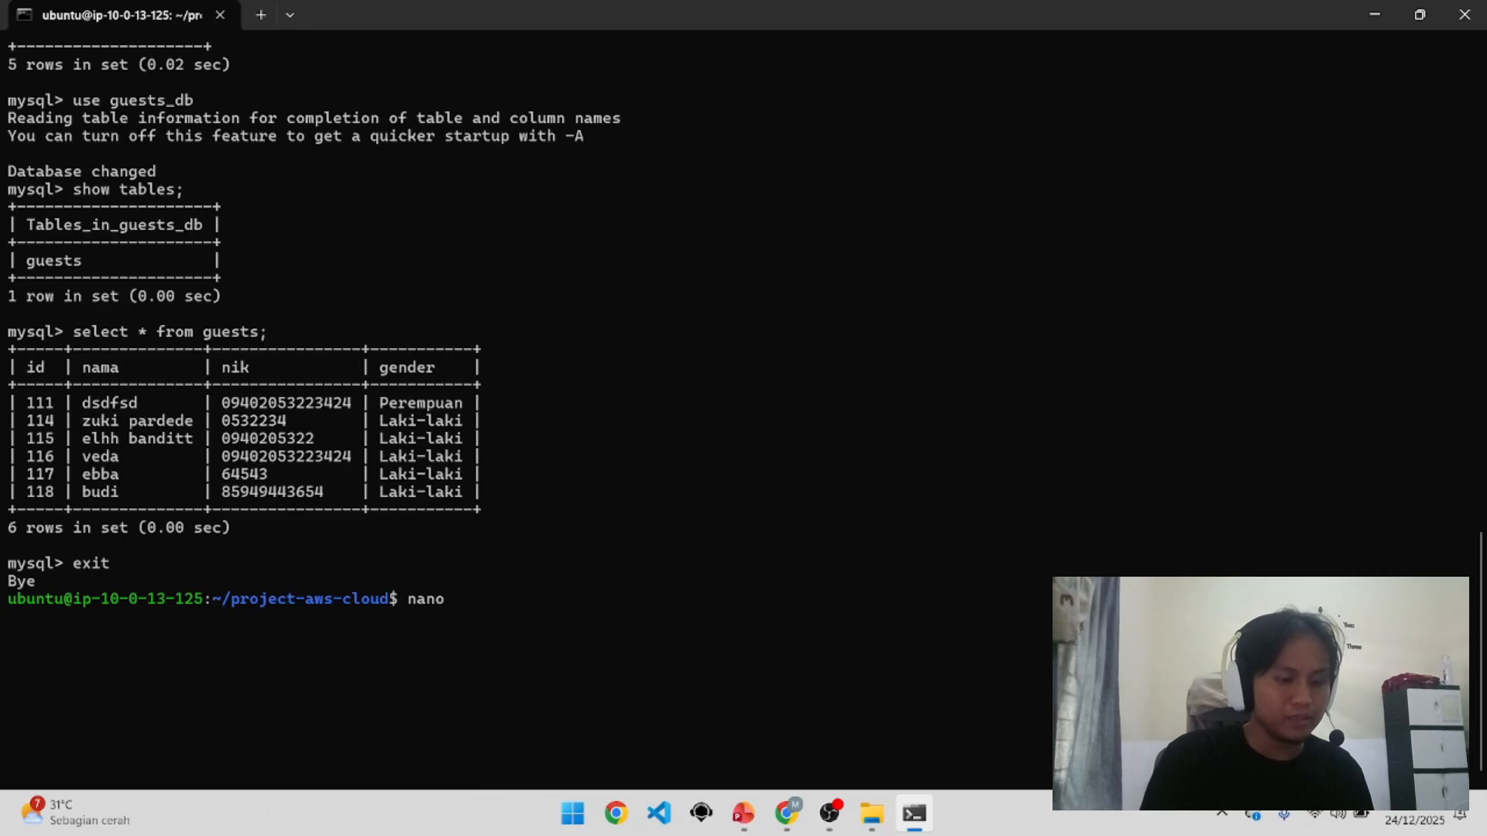
pyautogui.write(' .enb')
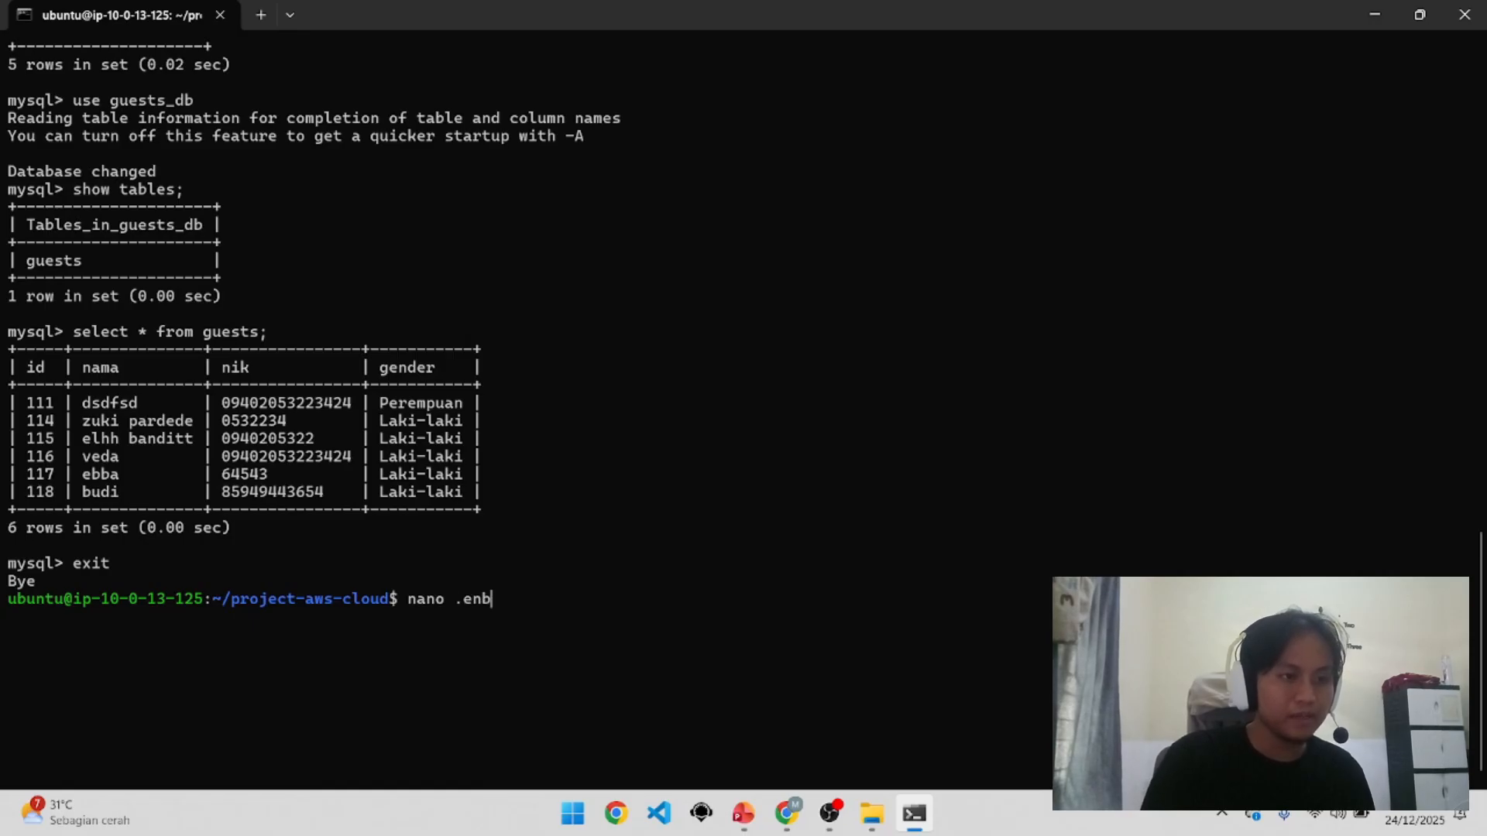
pyautogui.press('Return')
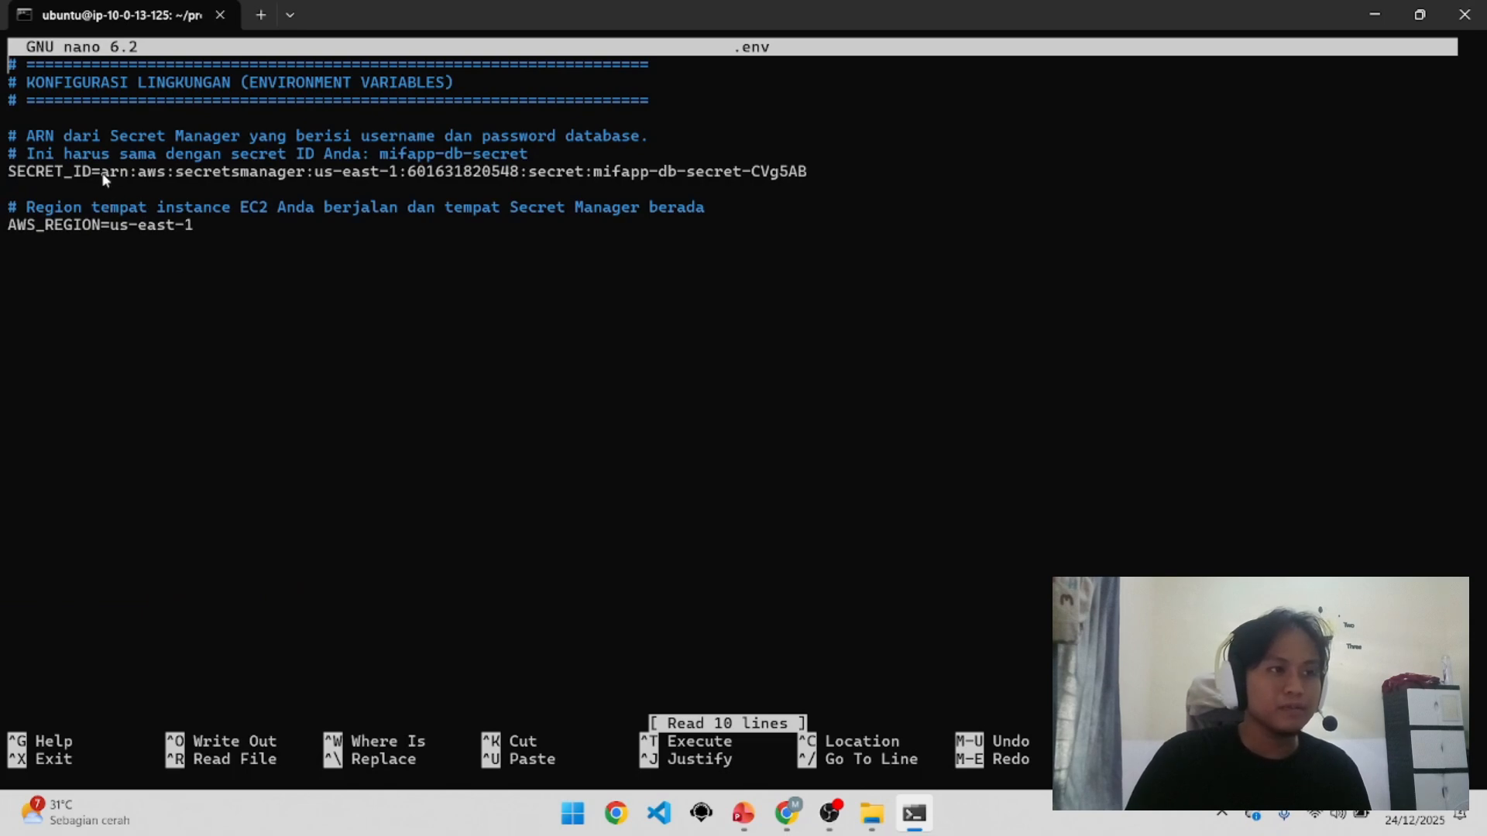
pyautogui.moveTo(157, 178); pyautogui.dragTo(799, 171)
# Step: Copy the mifapp-db-secret Secret ARN and scroll through its stored connection keys
pyautogui.click(787, 813)
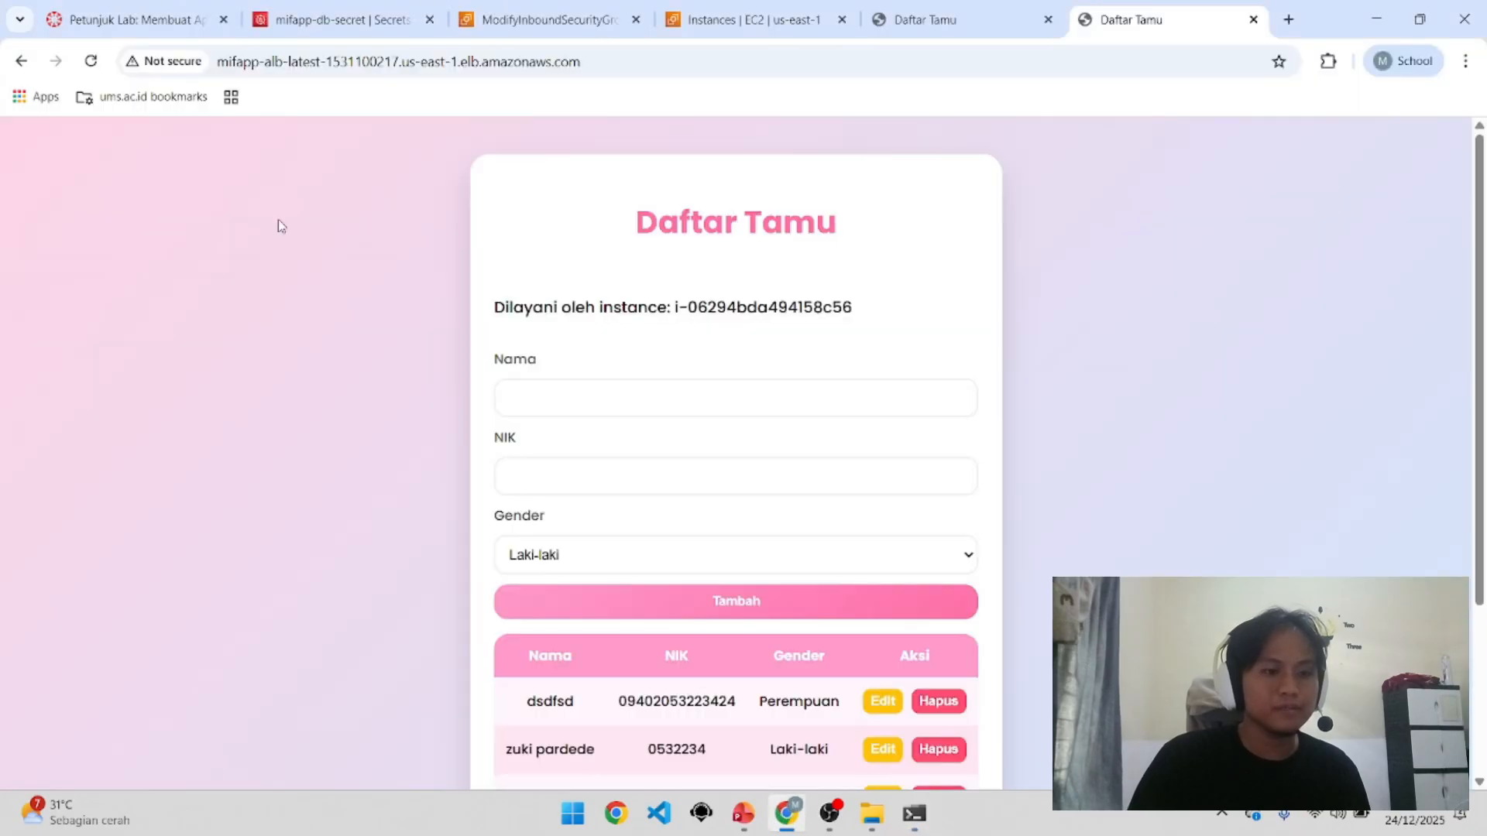
pyautogui.click(310, 9)
pyautogui.scroll(4, 232, 496)
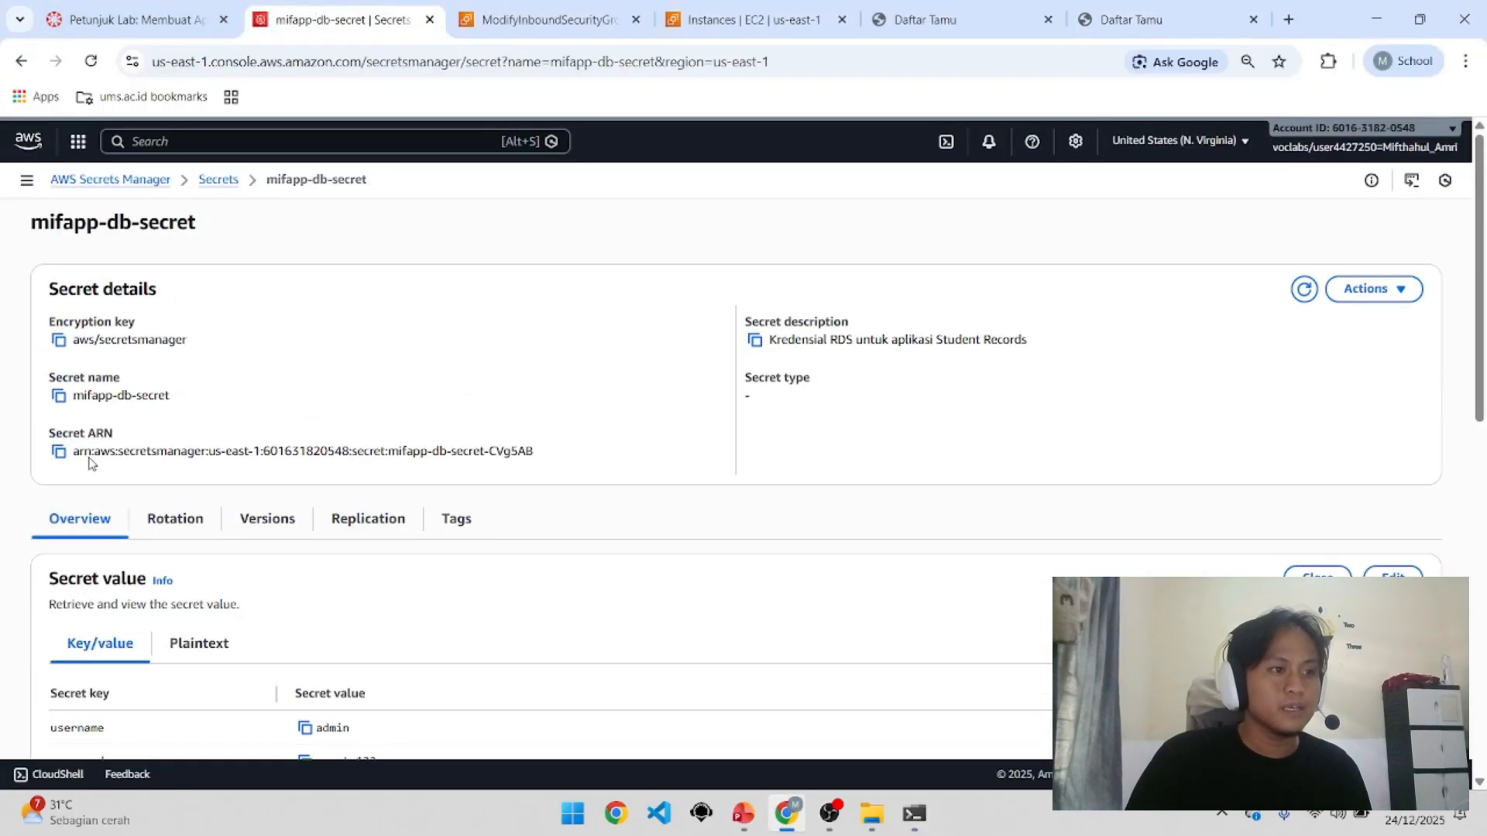
pyautogui.click(58, 452)
pyautogui.scroll(-3, 85, 472)
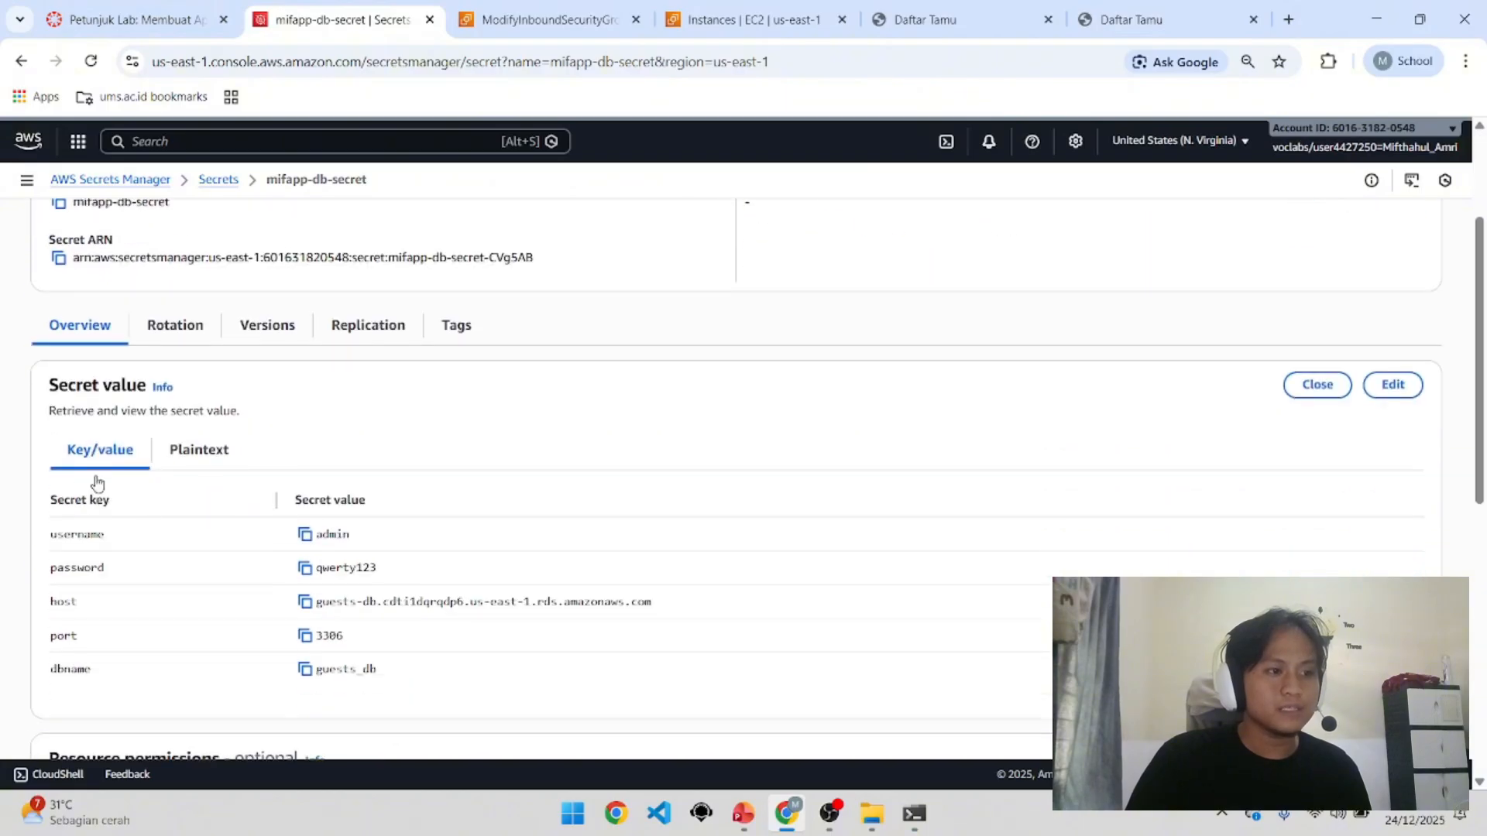
pyautogui.scroll(3, 303, 604)
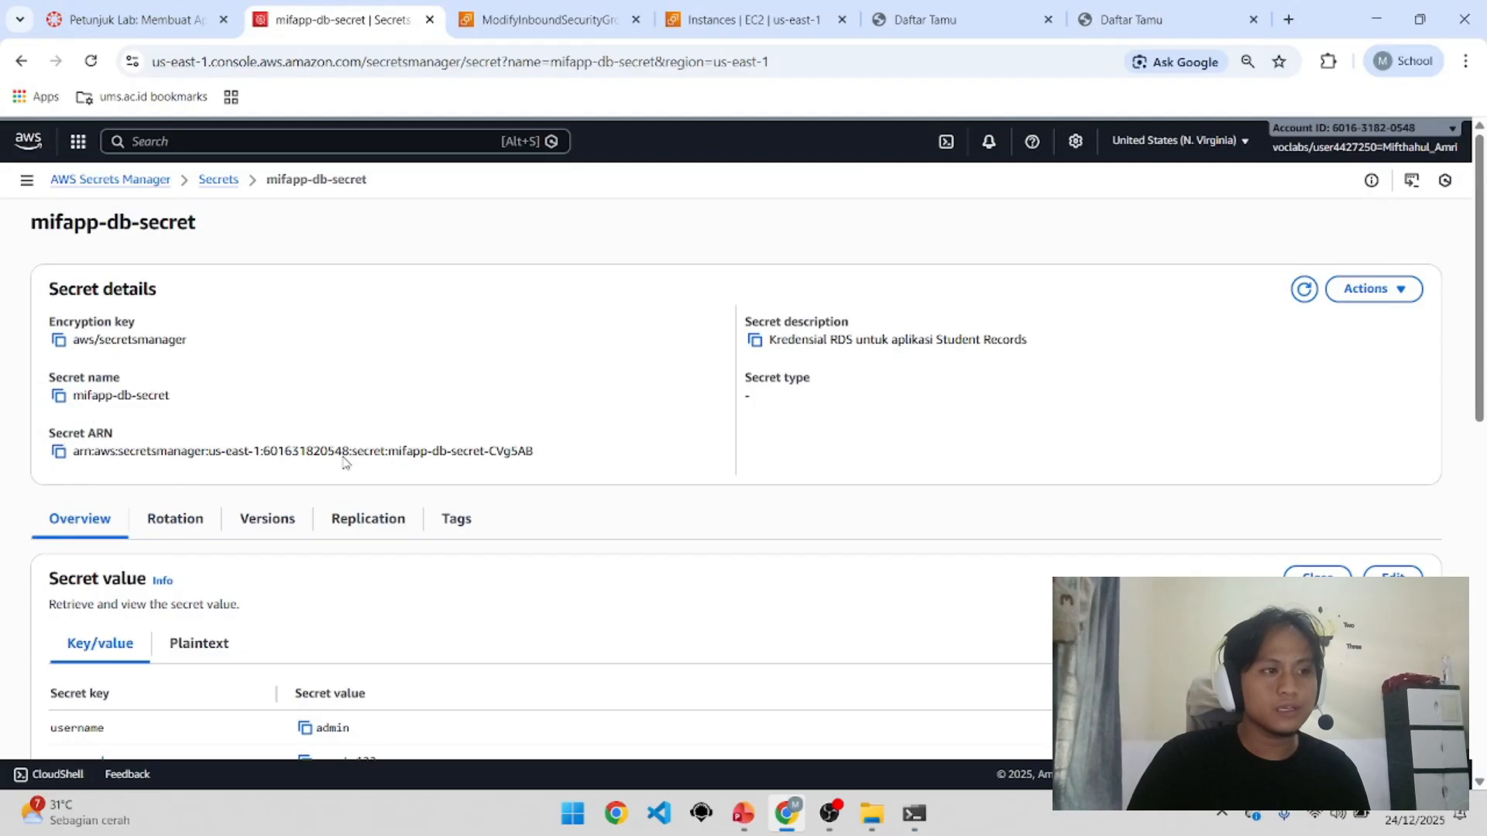
pyautogui.click(900, 821)
# Step: Close the unchanged .env with Ctrl+X and type the nano server.js command, fixing the typo
pyautogui.click(175, 225)
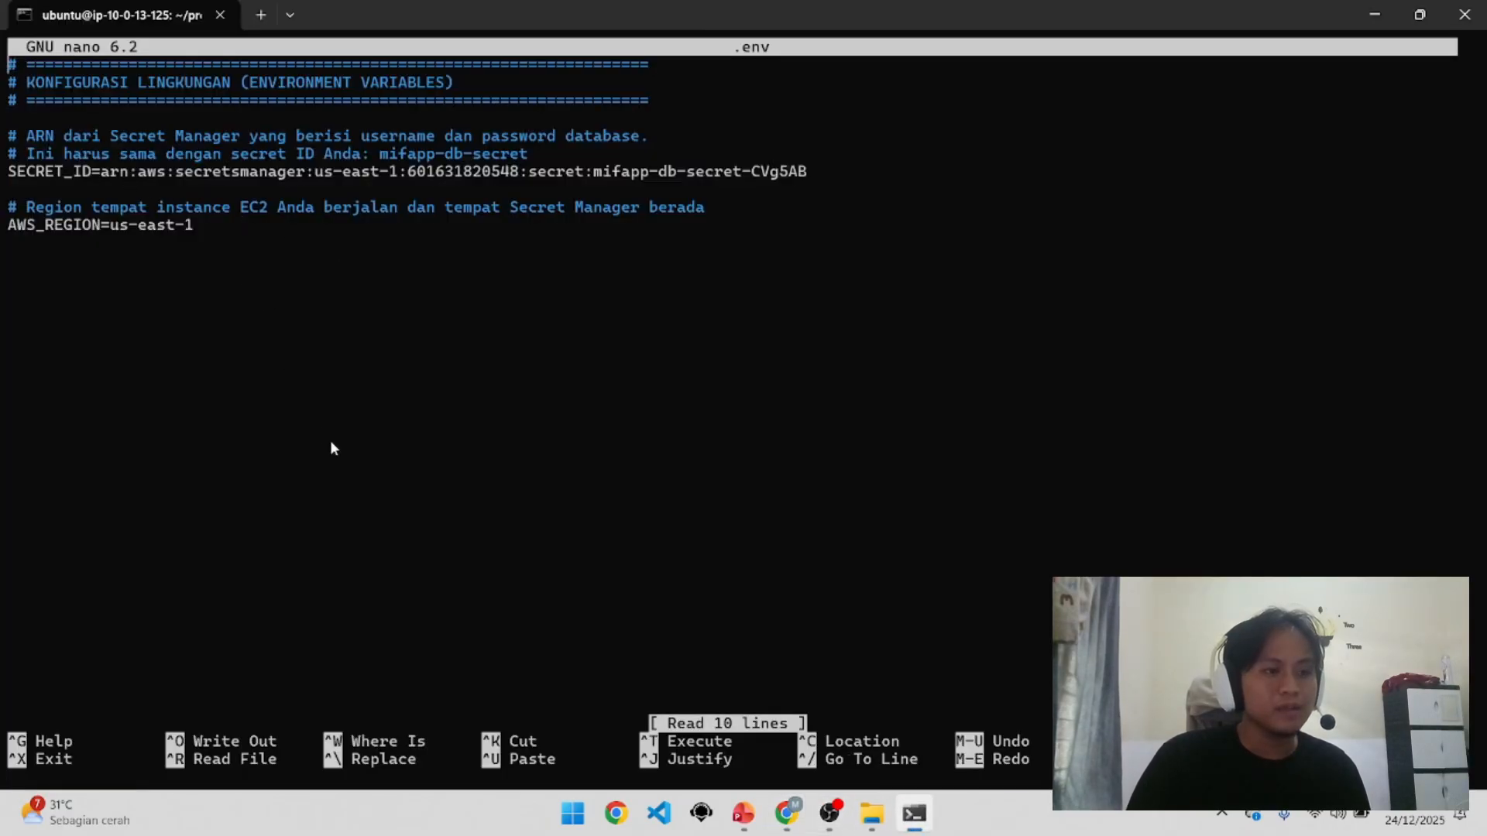
pyautogui.hotkey('ctrl', 'x')
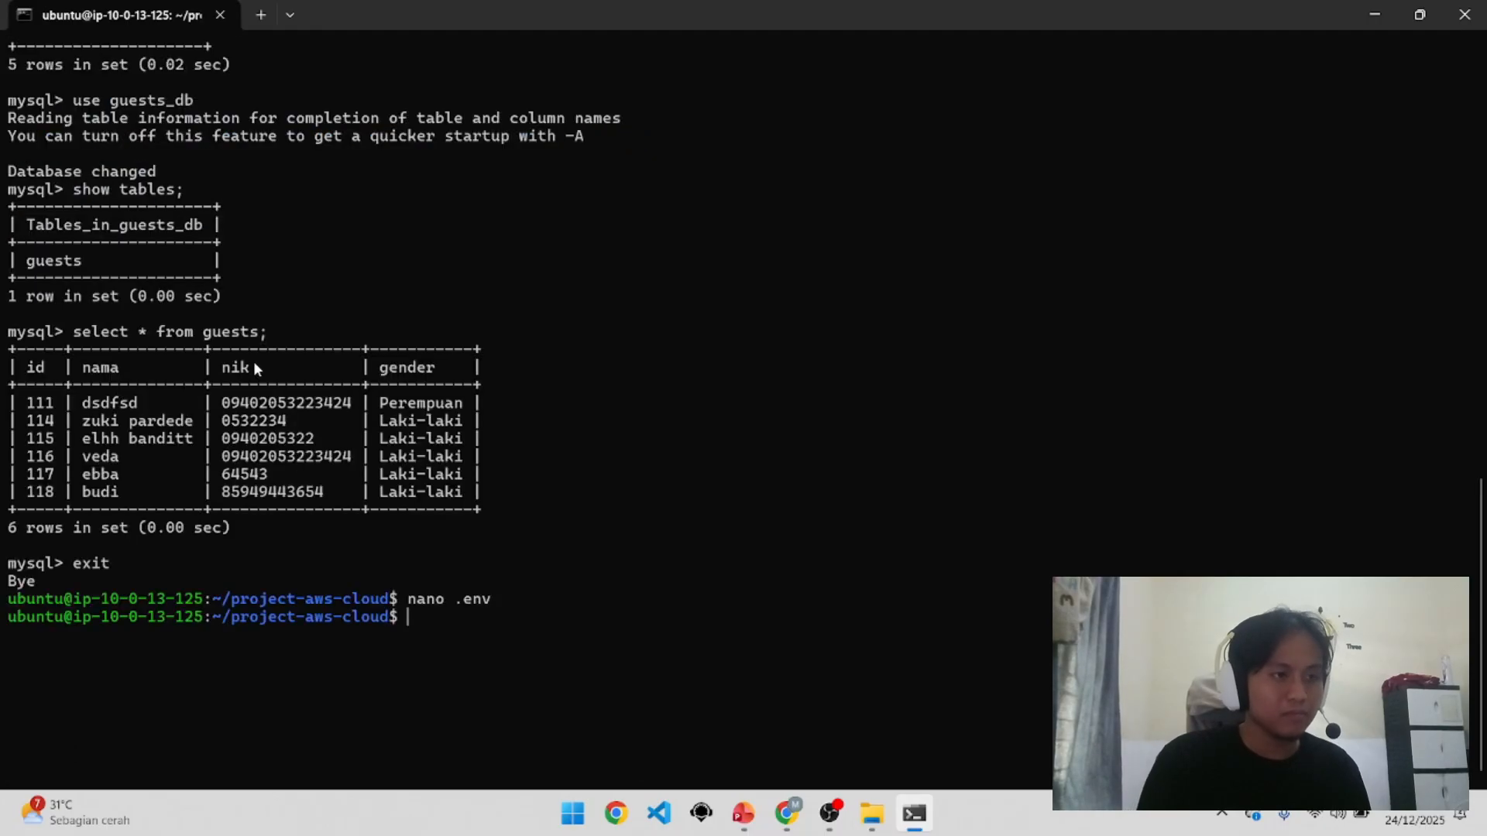
pyautogui.write('na')
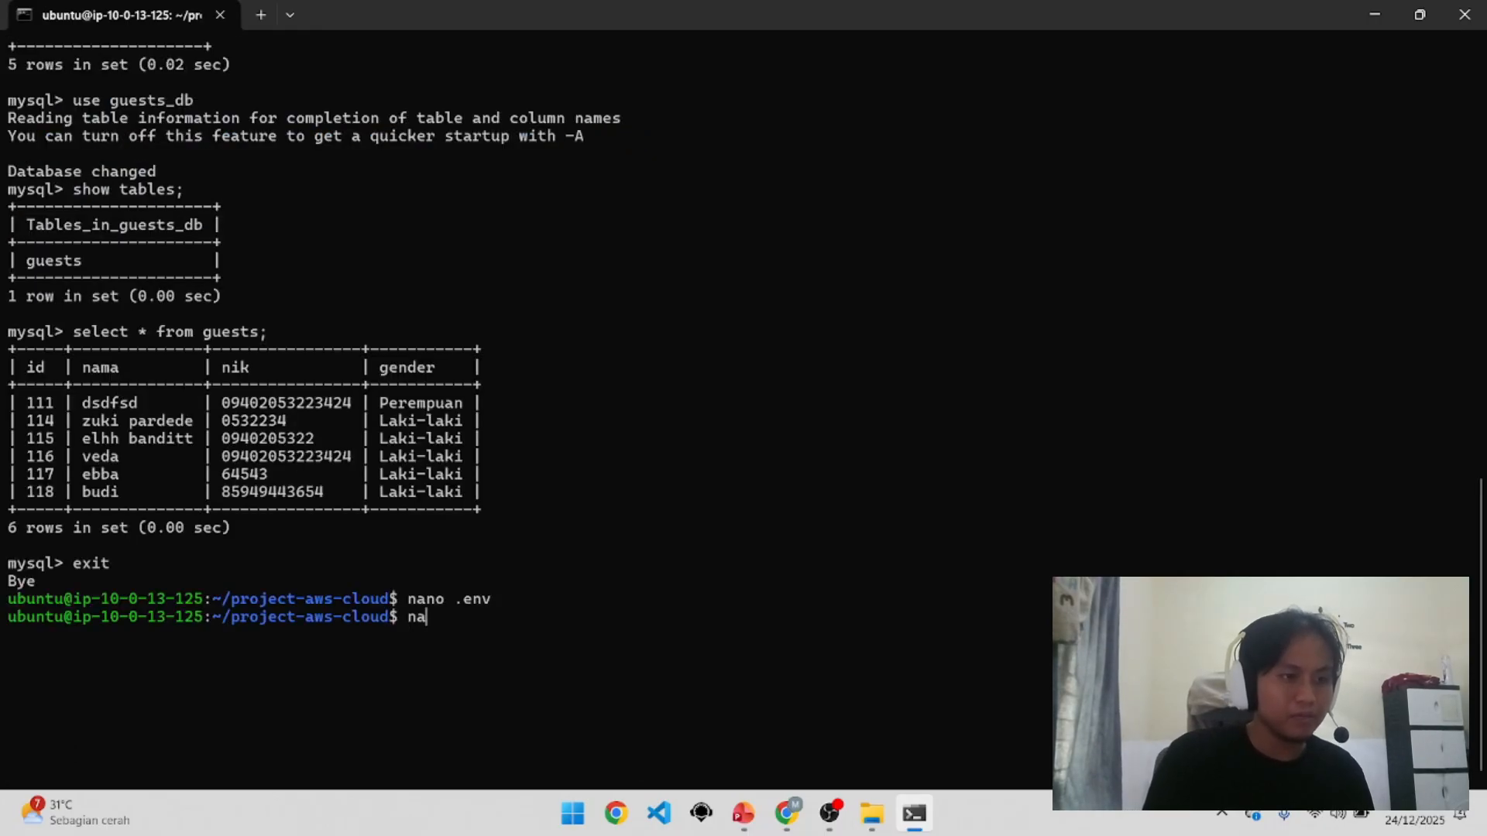
pyautogui.write('no s')
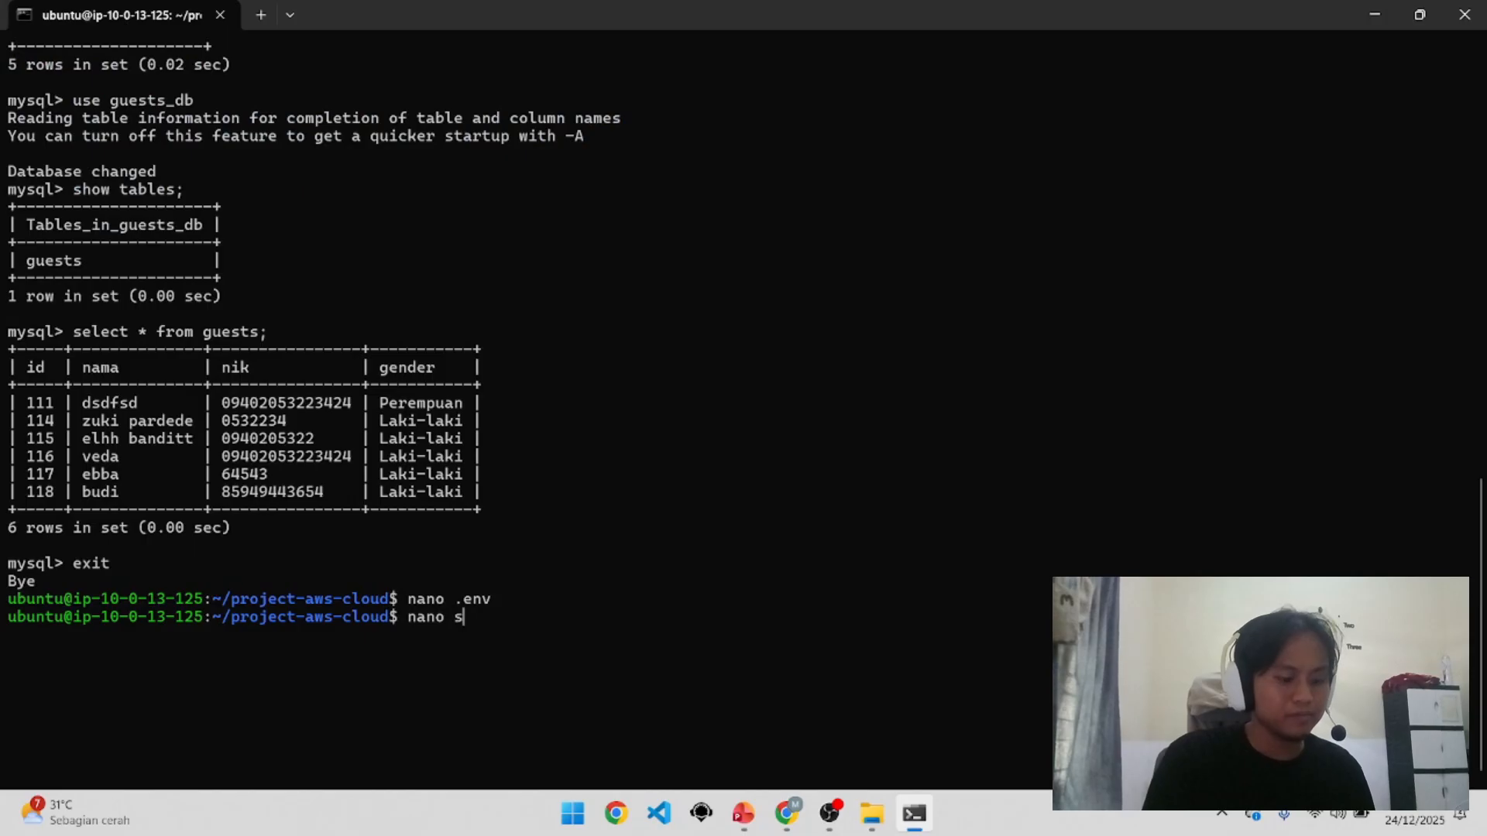
pyautogui.write('erver;.')
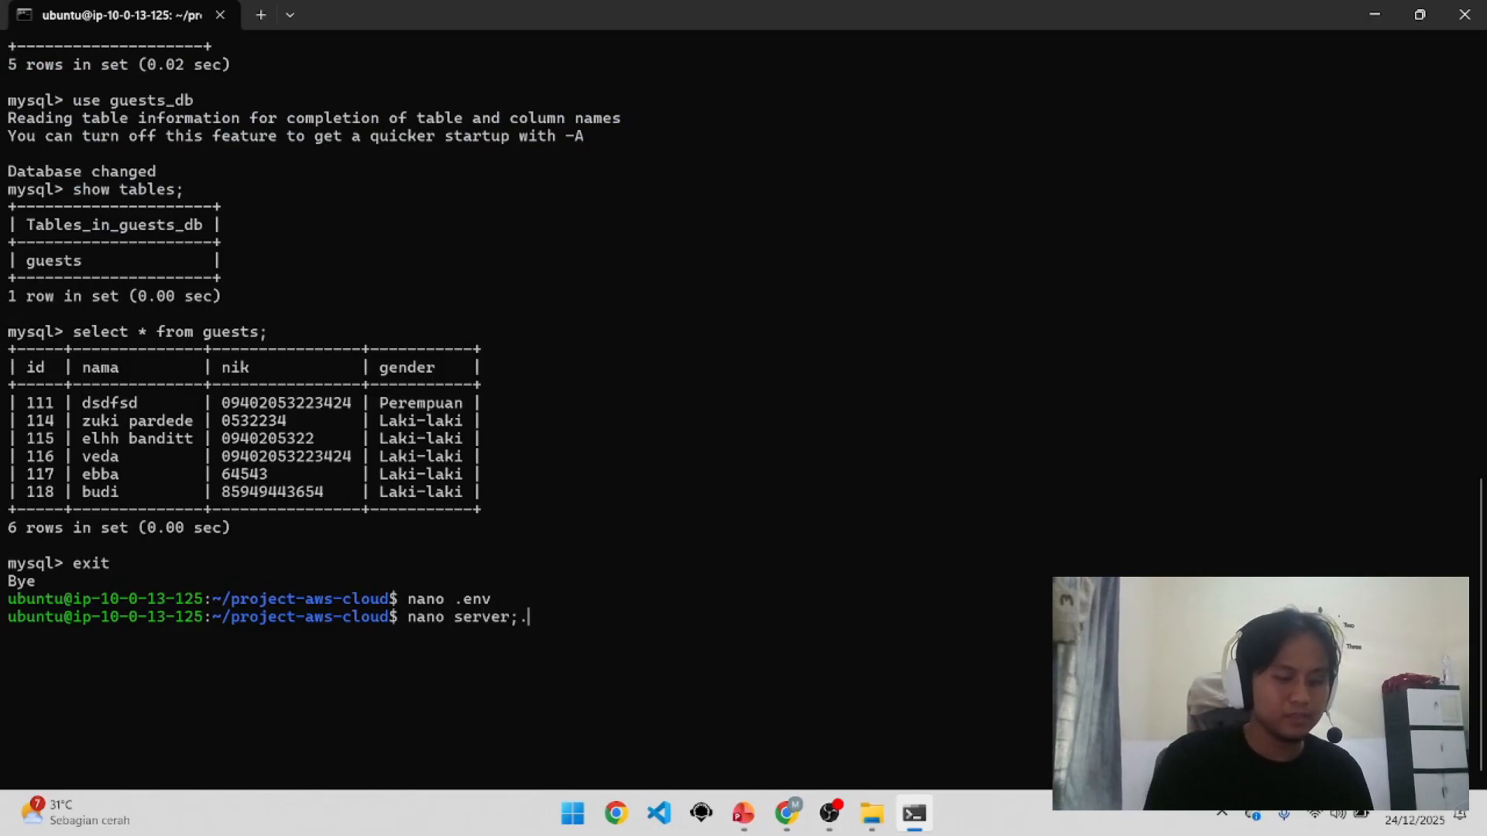
pyautogui.write('js')
pyautogui.press('BackSpace')
pyautogui.press('BackSpace')
pyautogui.press('BackSpace')
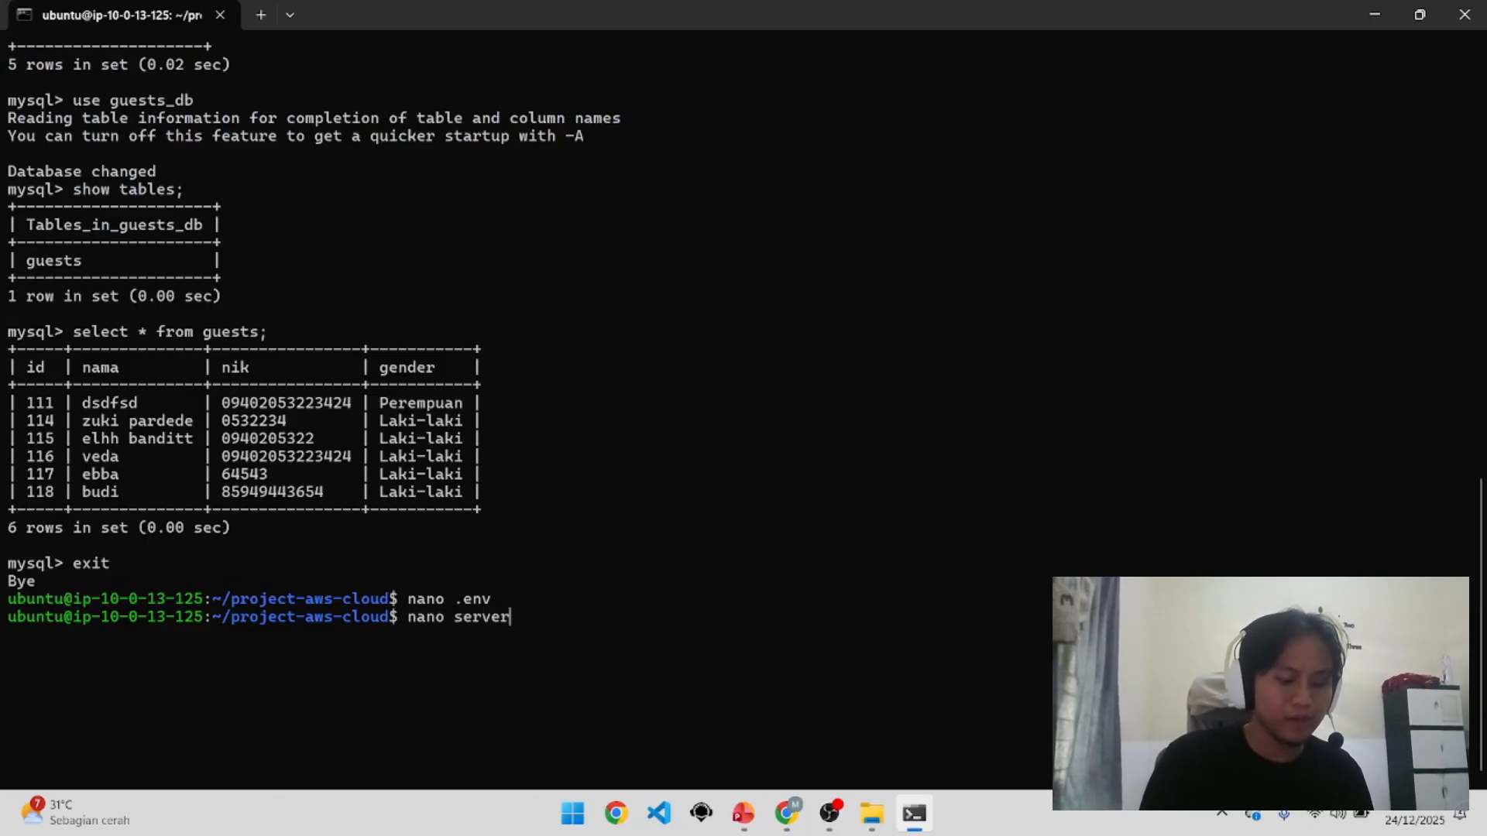
# Step: Open server.js in nano and read down through connectDB and the CRUD routes
pyautogui.write('.js')
pyautogui.press('Return')
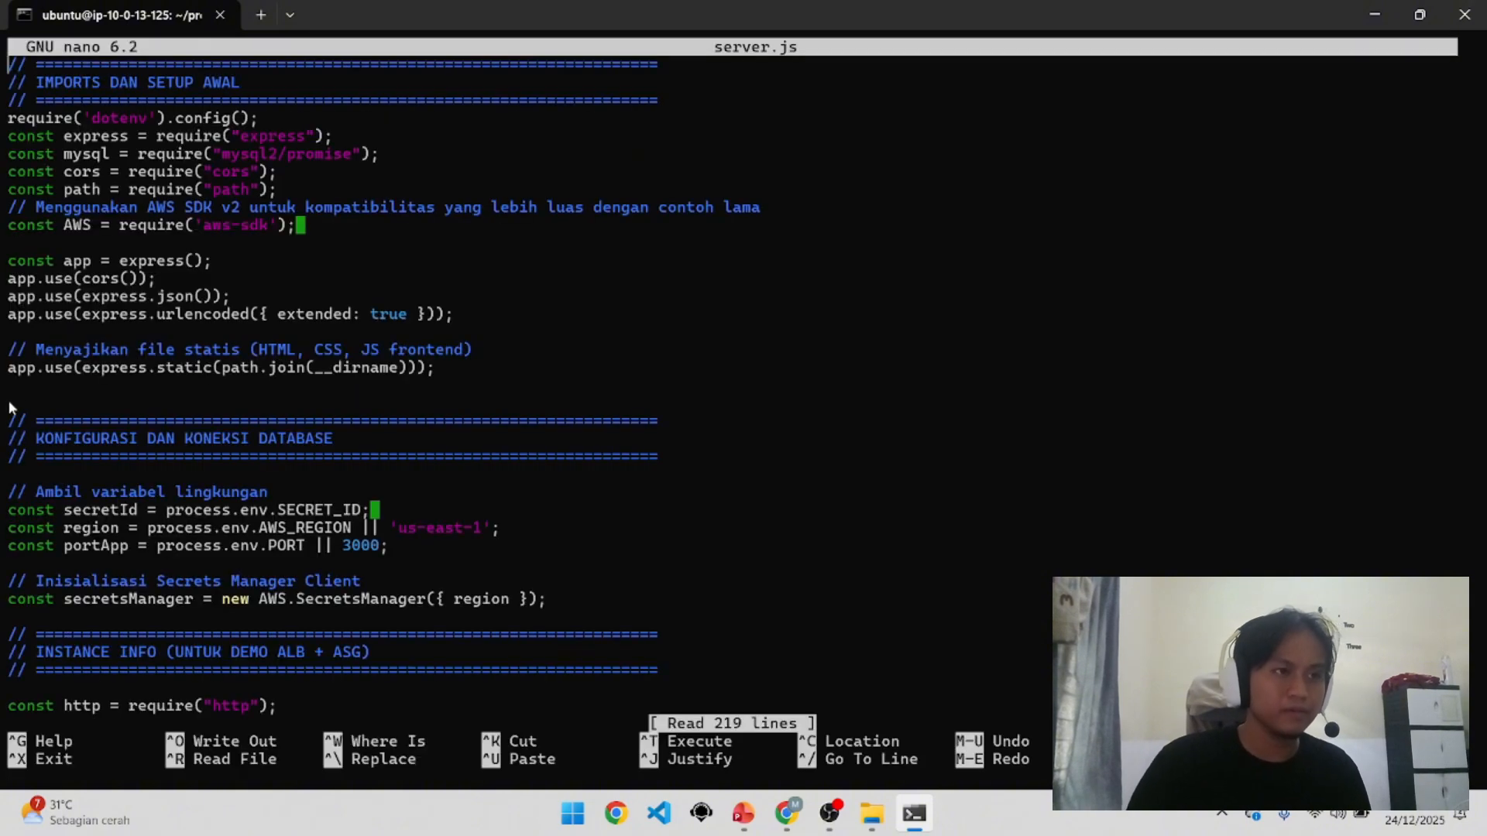
pyautogui.scroll(-11, 213, 418)
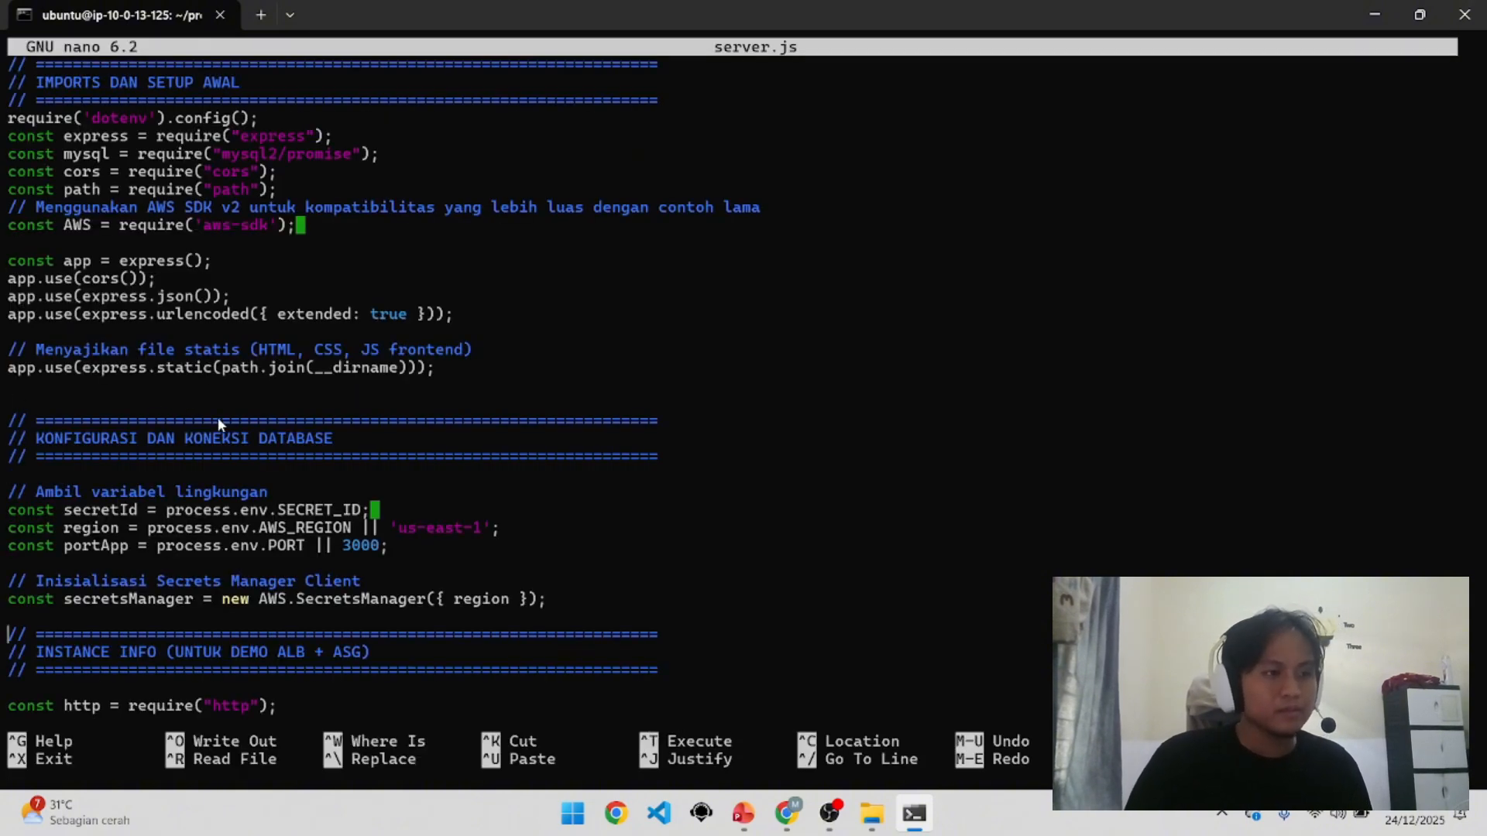
pyautogui.scroll(-5, 218, 422)
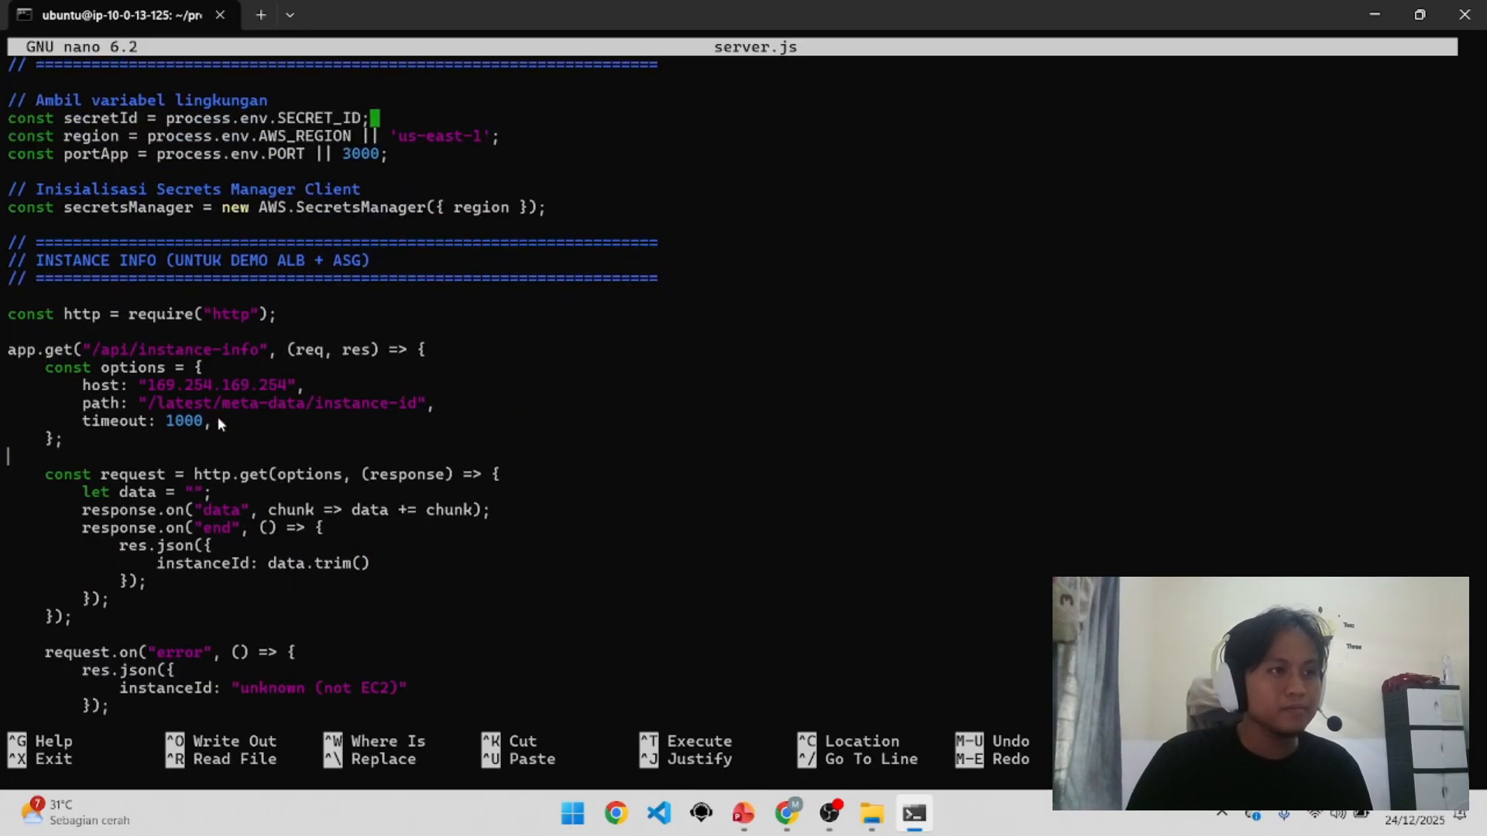
pyautogui.scroll(8, 217, 417)
pyautogui.scroll(3, 217, 417)
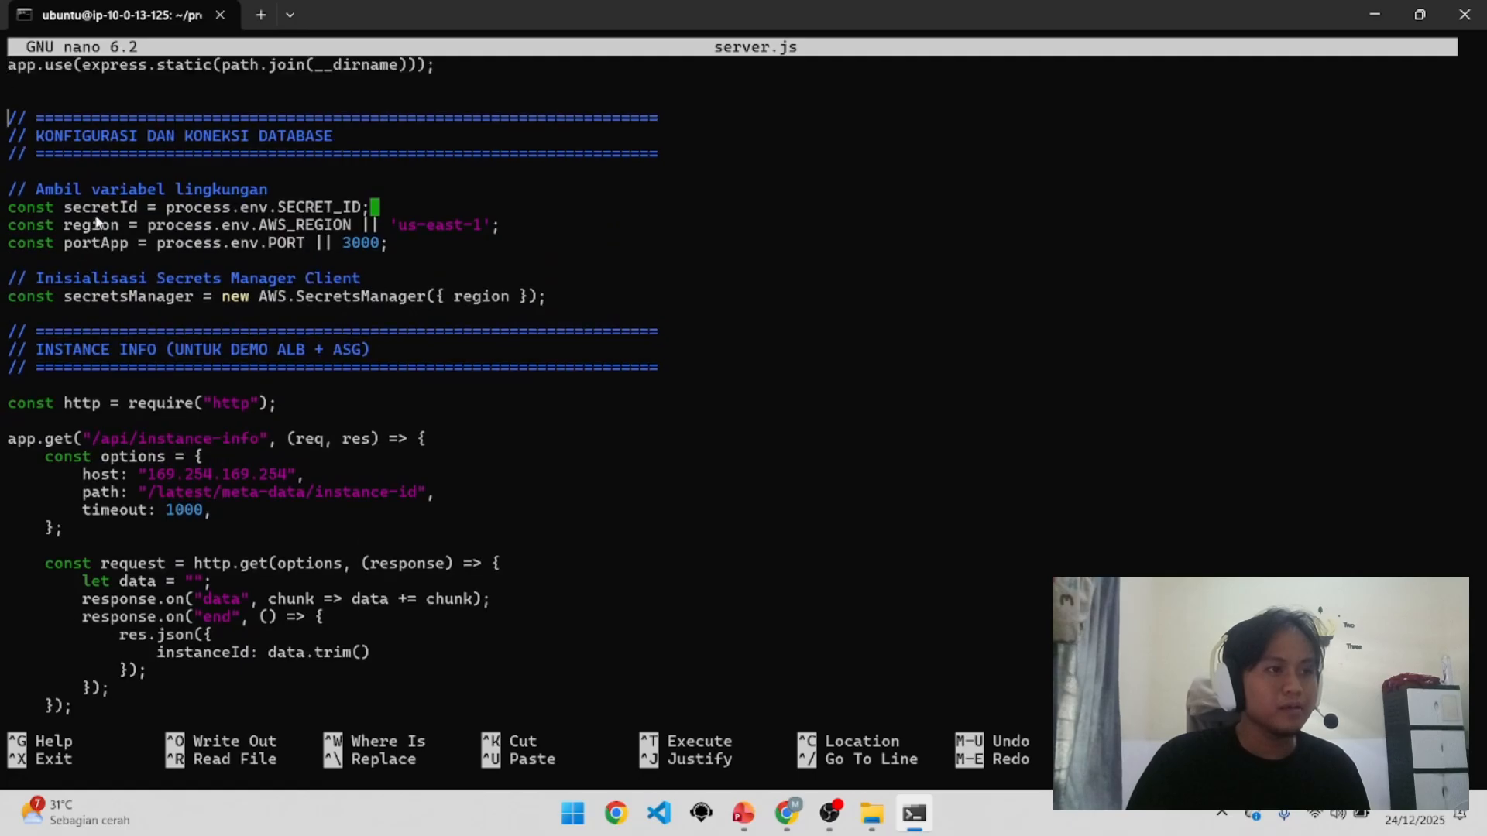
pyautogui.scroll(-2, 95, 222)
pyautogui.scroll(2, 266, 291)
pyautogui.scroll(-11, 256, 323)
pyautogui.scroll(-10, 256, 331)
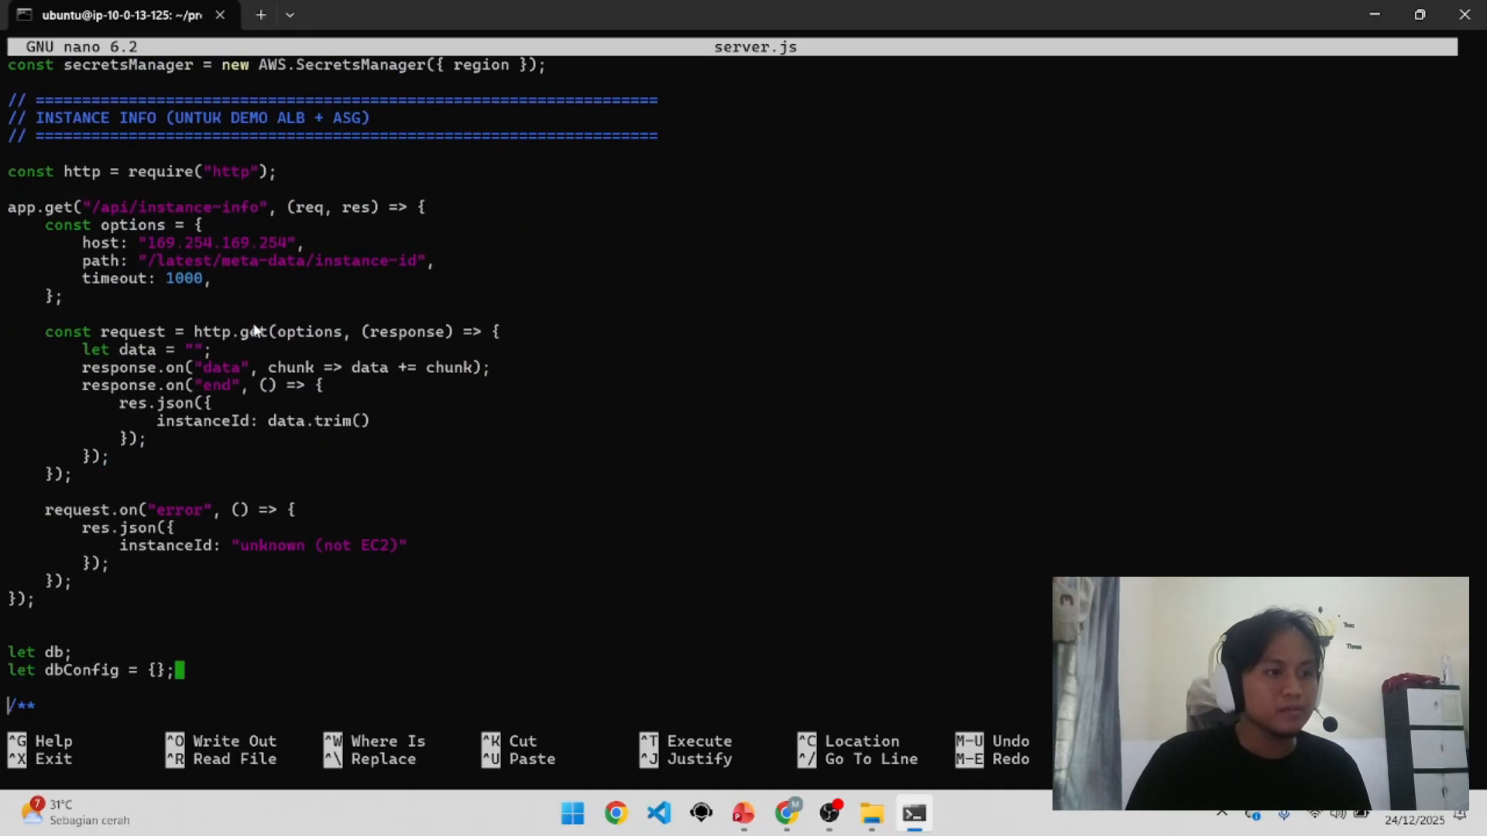
pyautogui.scroll(-1, 255, 331)
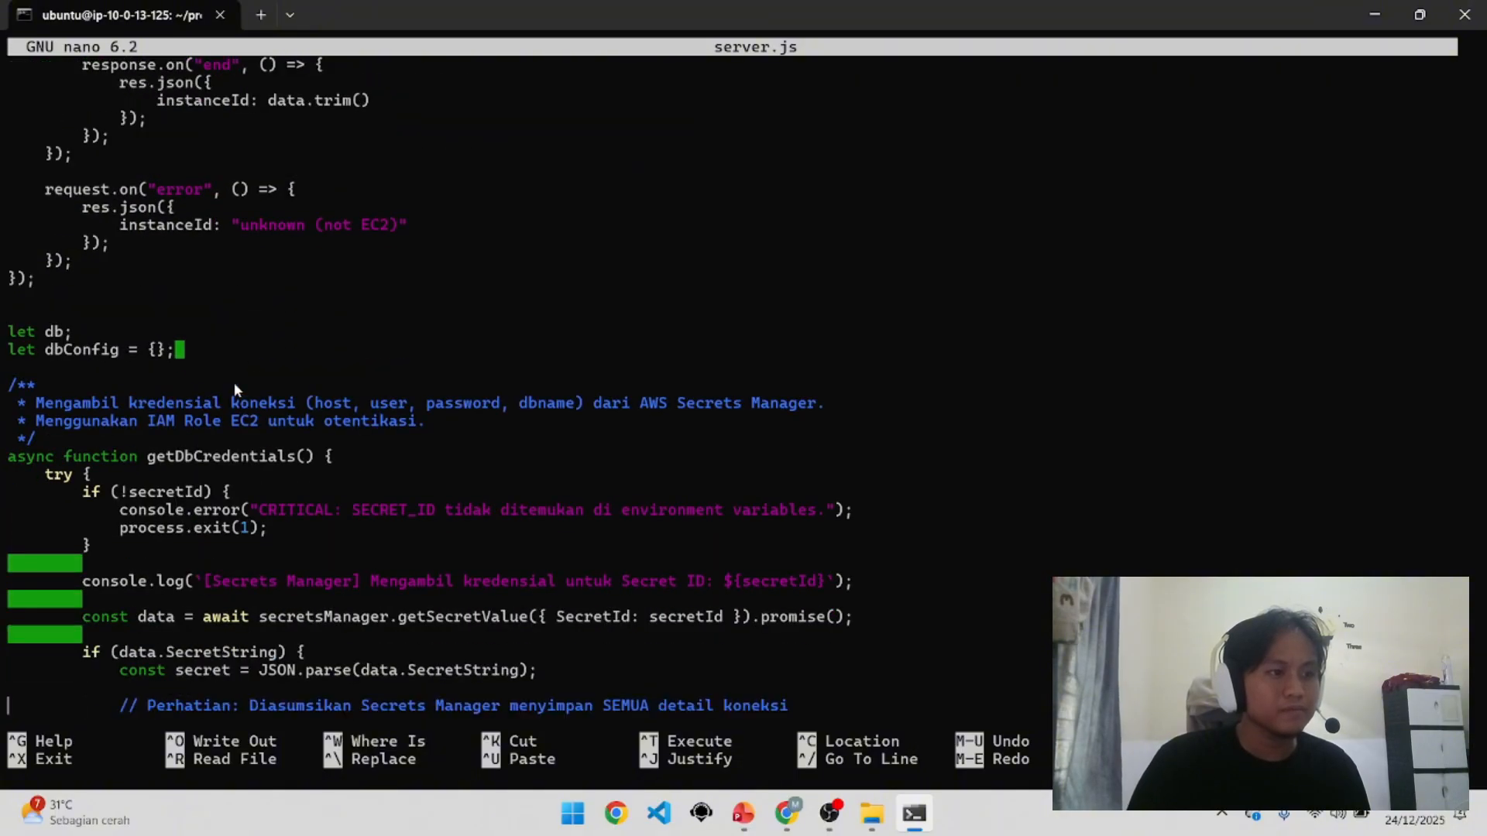
pyautogui.scroll(-5, 234, 383)
pyautogui.scroll(-2, 234, 382)
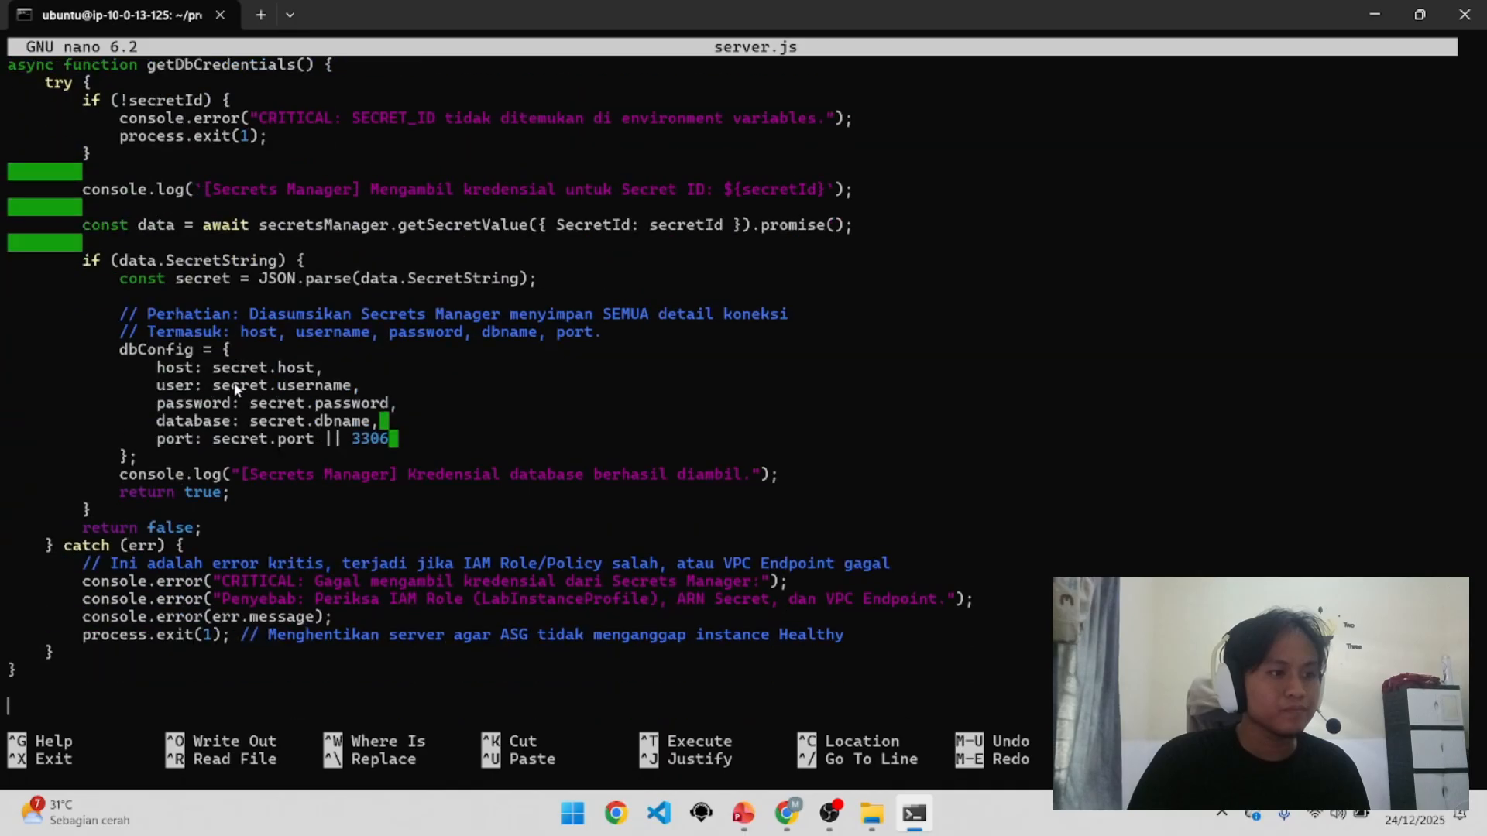
pyautogui.scroll(-6, 235, 388)
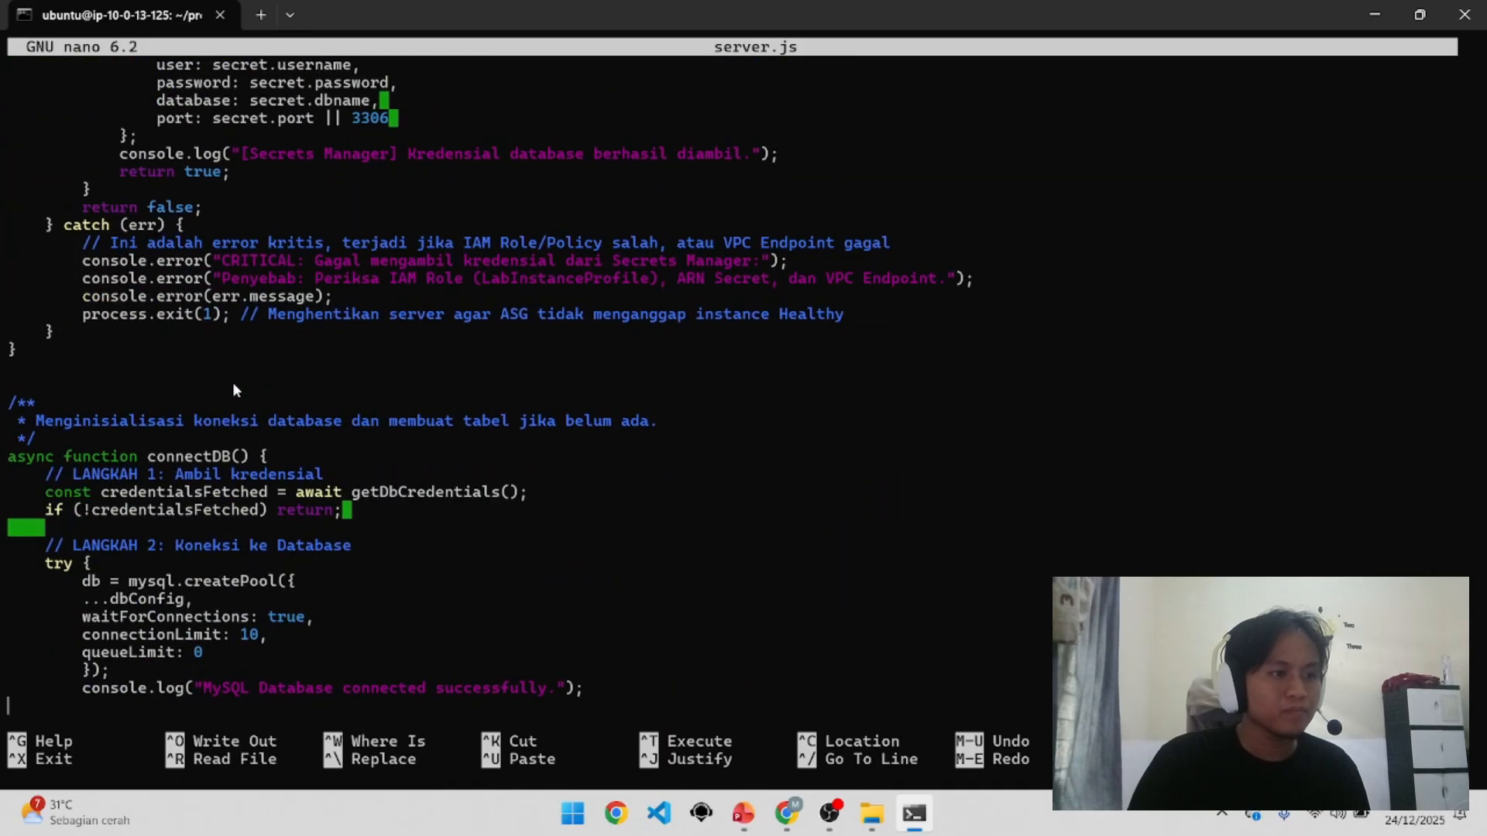
pyautogui.scroll(-3, 258, 411)
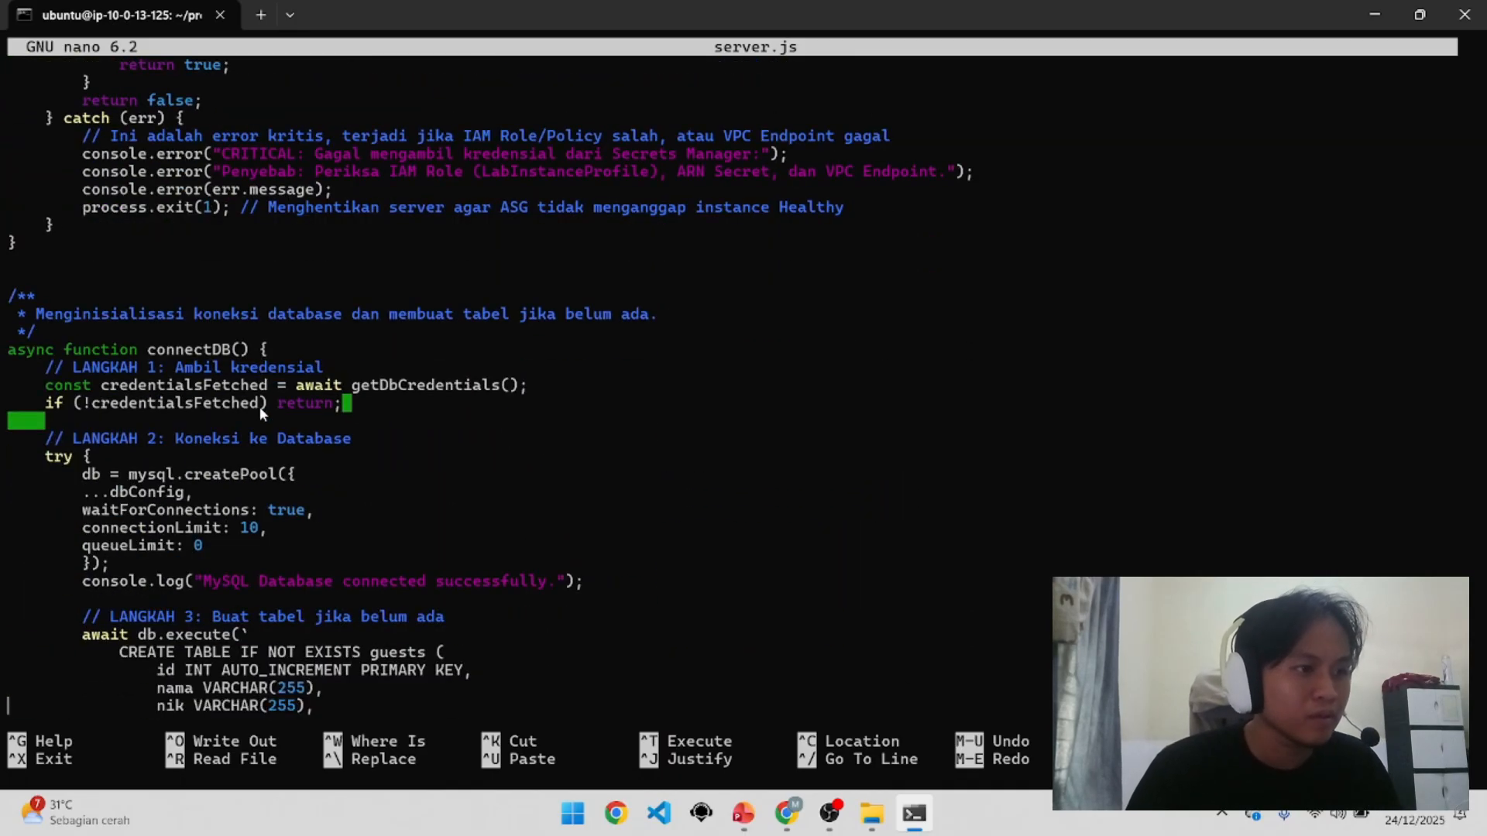
pyautogui.scroll(-3, 258, 407)
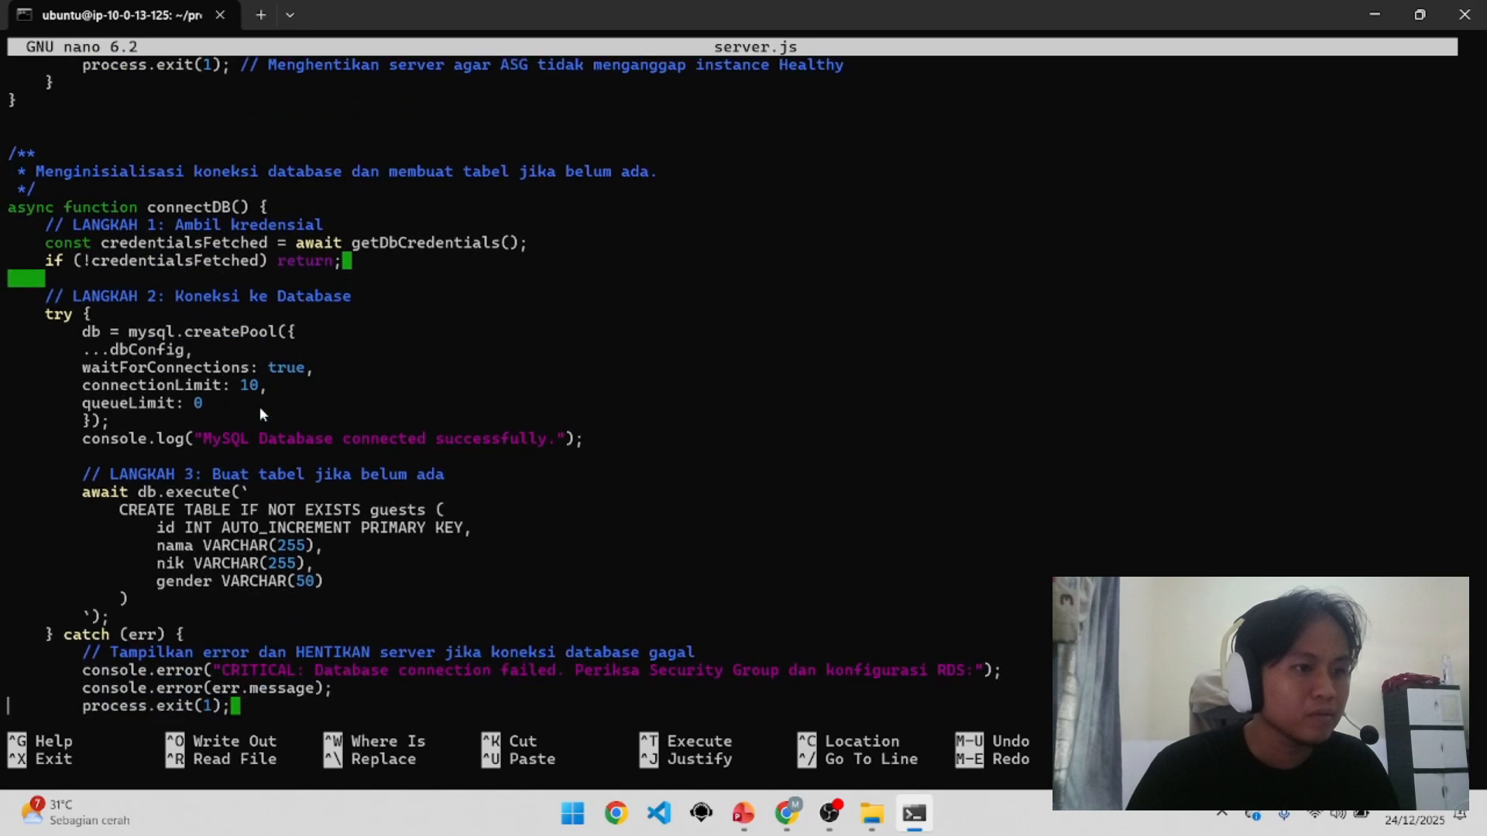
pyautogui.scroll(-6, 261, 412)
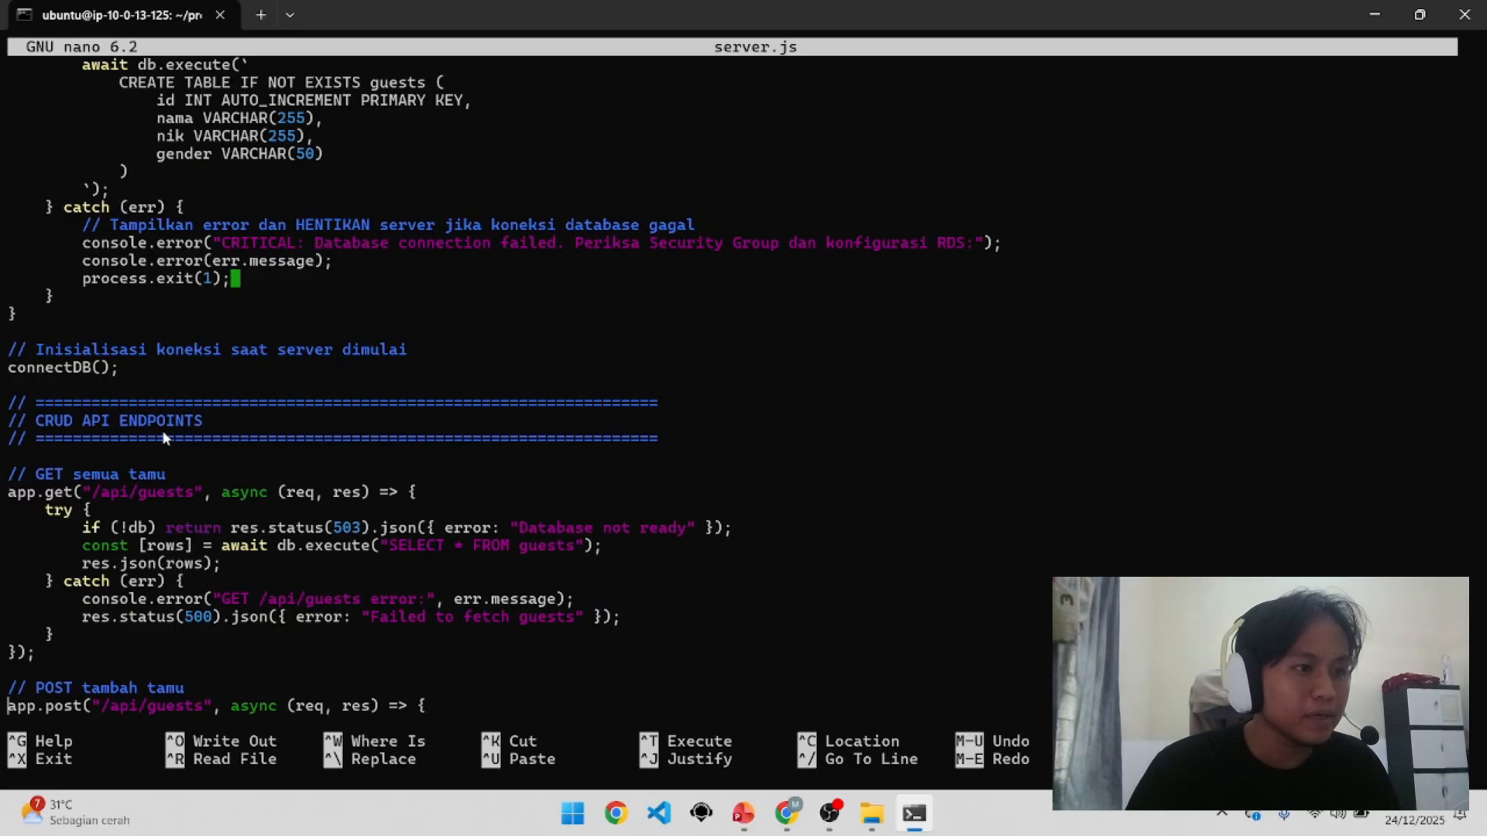
pyautogui.scroll(-4, 164, 436)
pyautogui.scroll(-5, 176, 364)
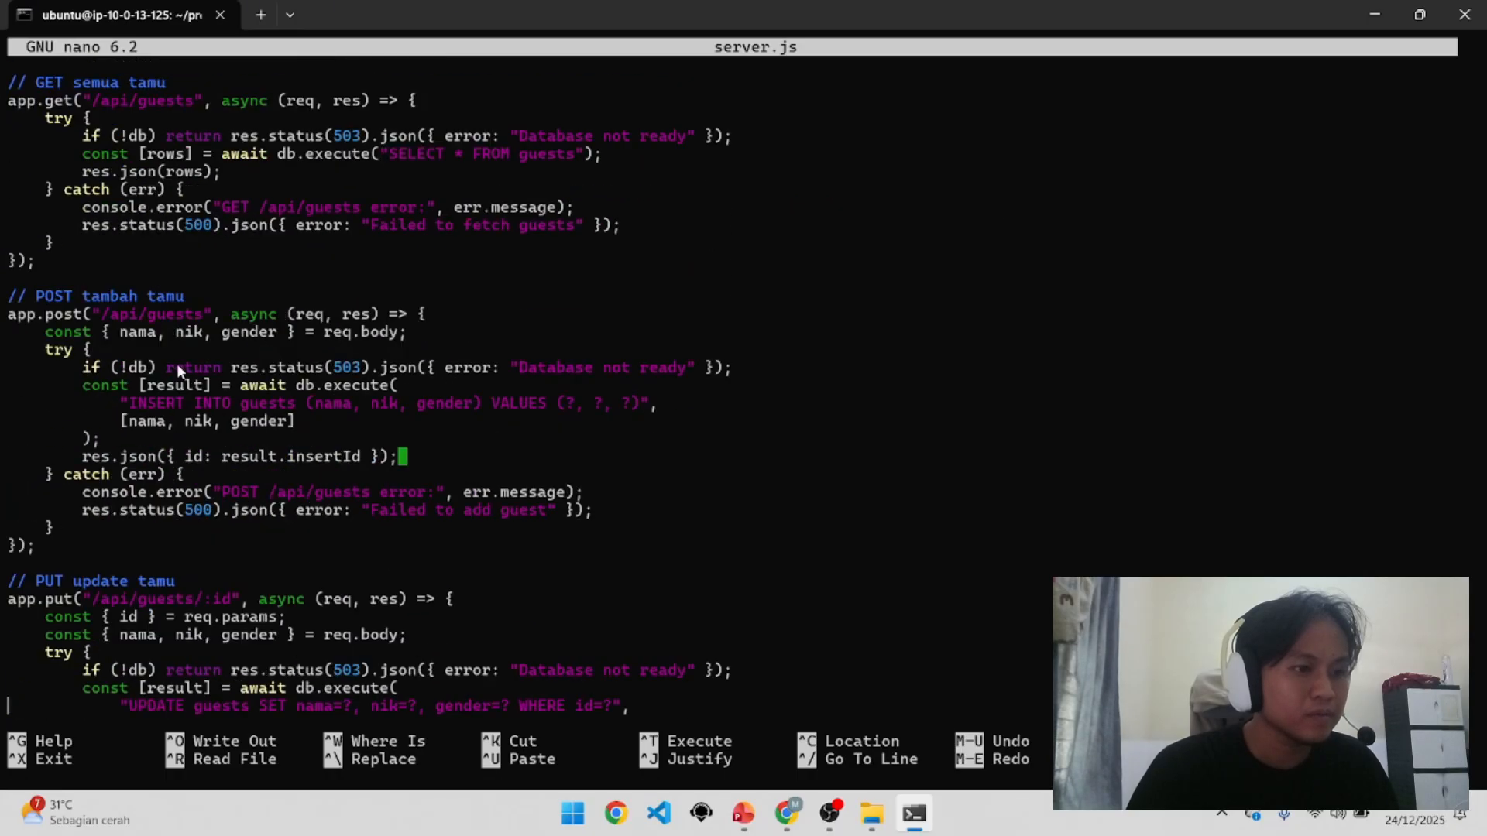
pyautogui.scroll(-3, 280, 418)
pyautogui.scroll(-2, 283, 414)
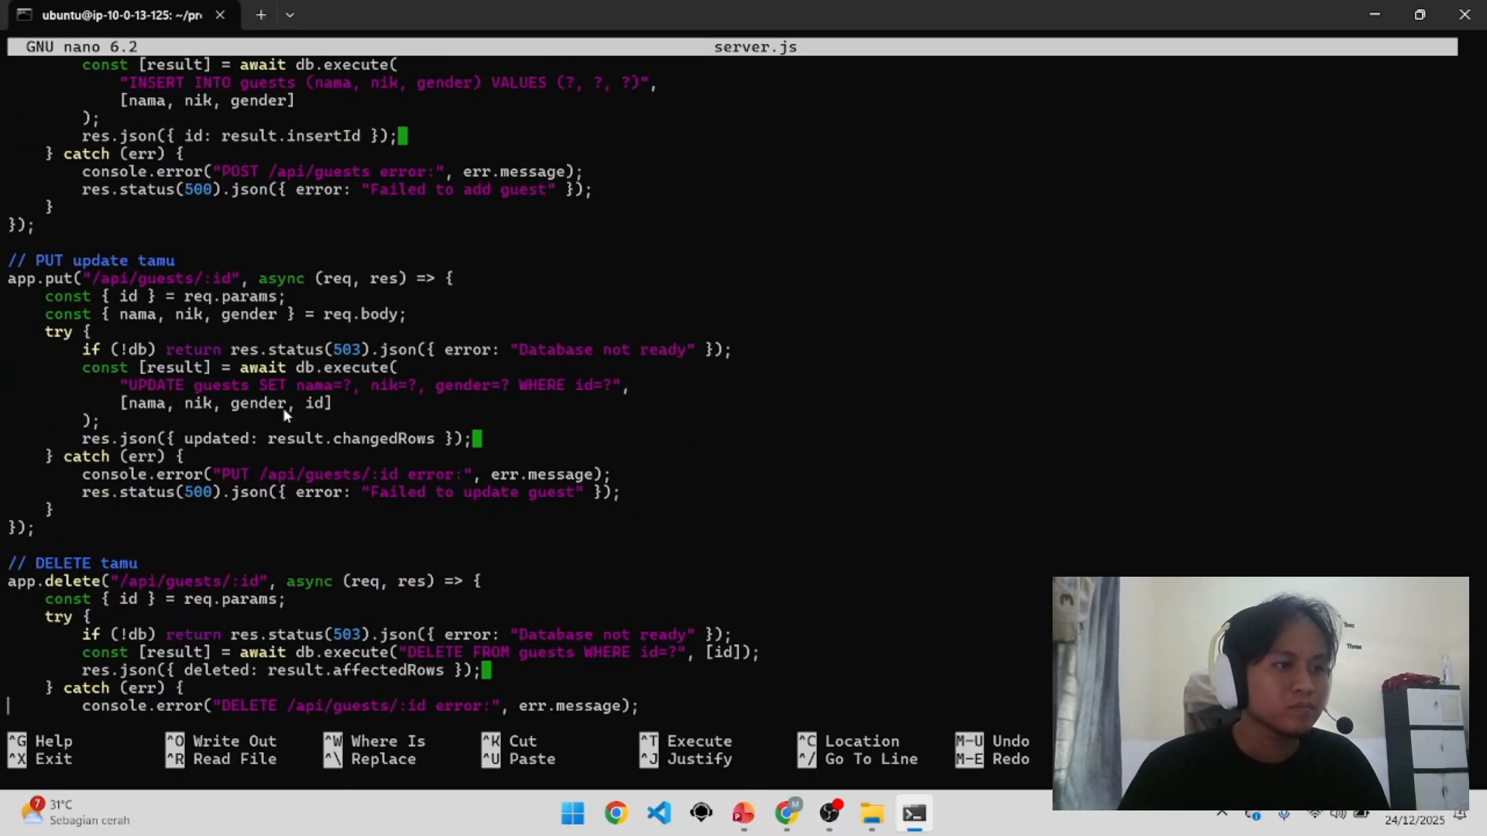
pyautogui.scroll(-6, 285, 404)
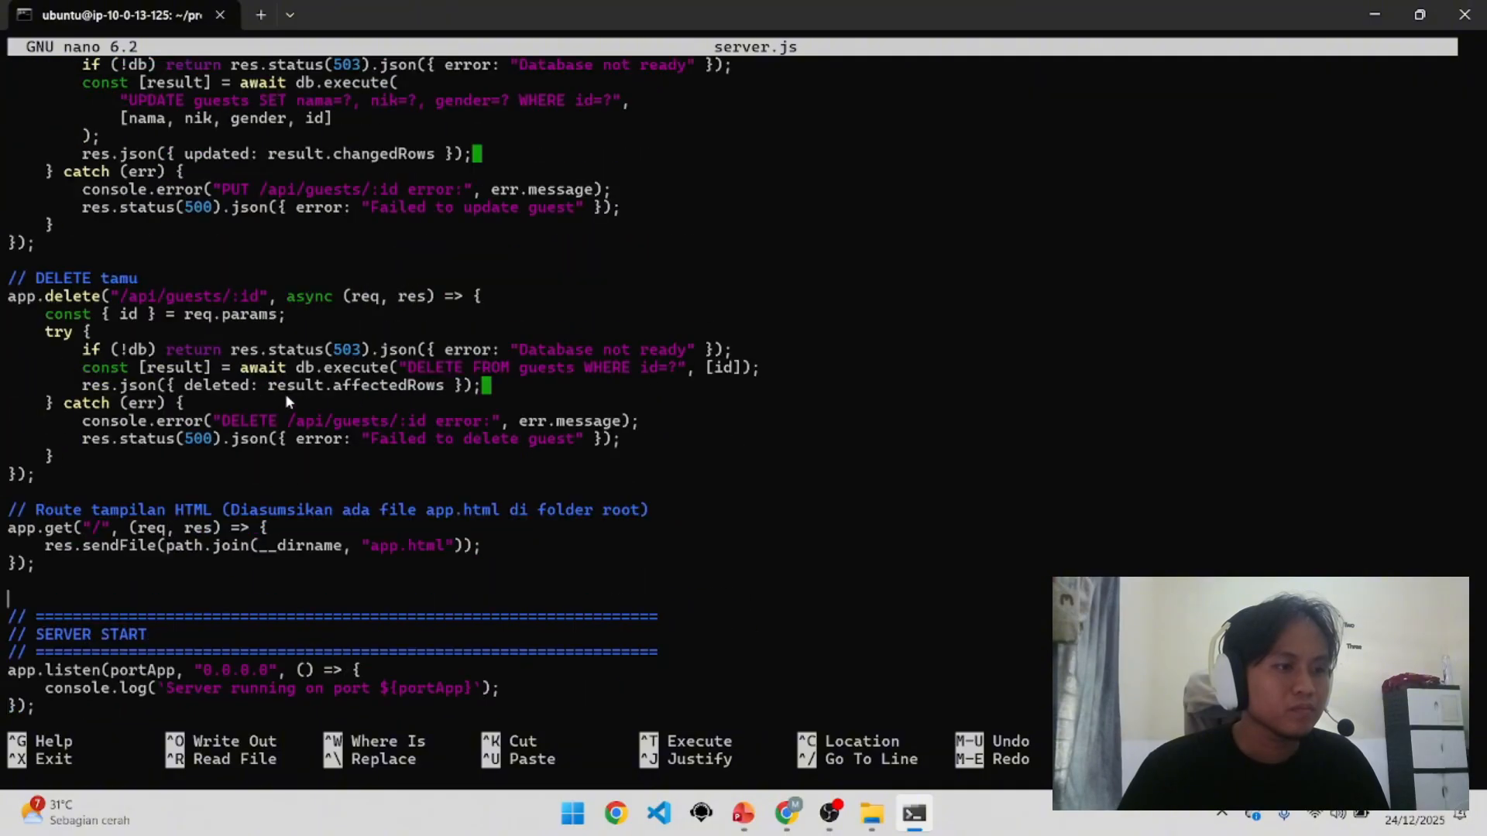
# Step: Scroll back up to review getDbCredentials building dbConfig from the secret
pyautogui.scroll(3, 299, 348)
pyautogui.scroll(10, 299, 337)
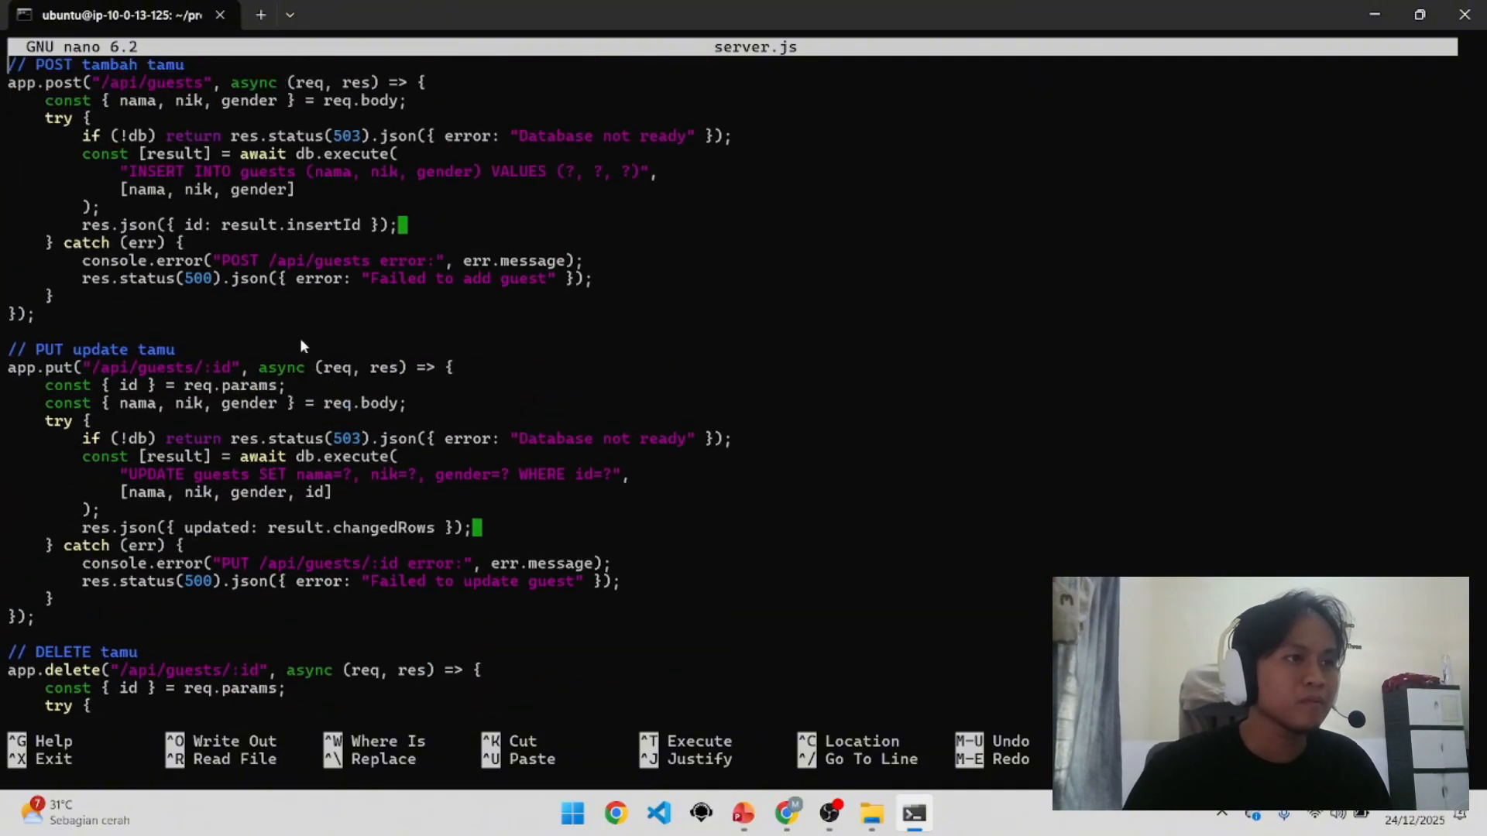
pyautogui.scroll(12, 299, 338)
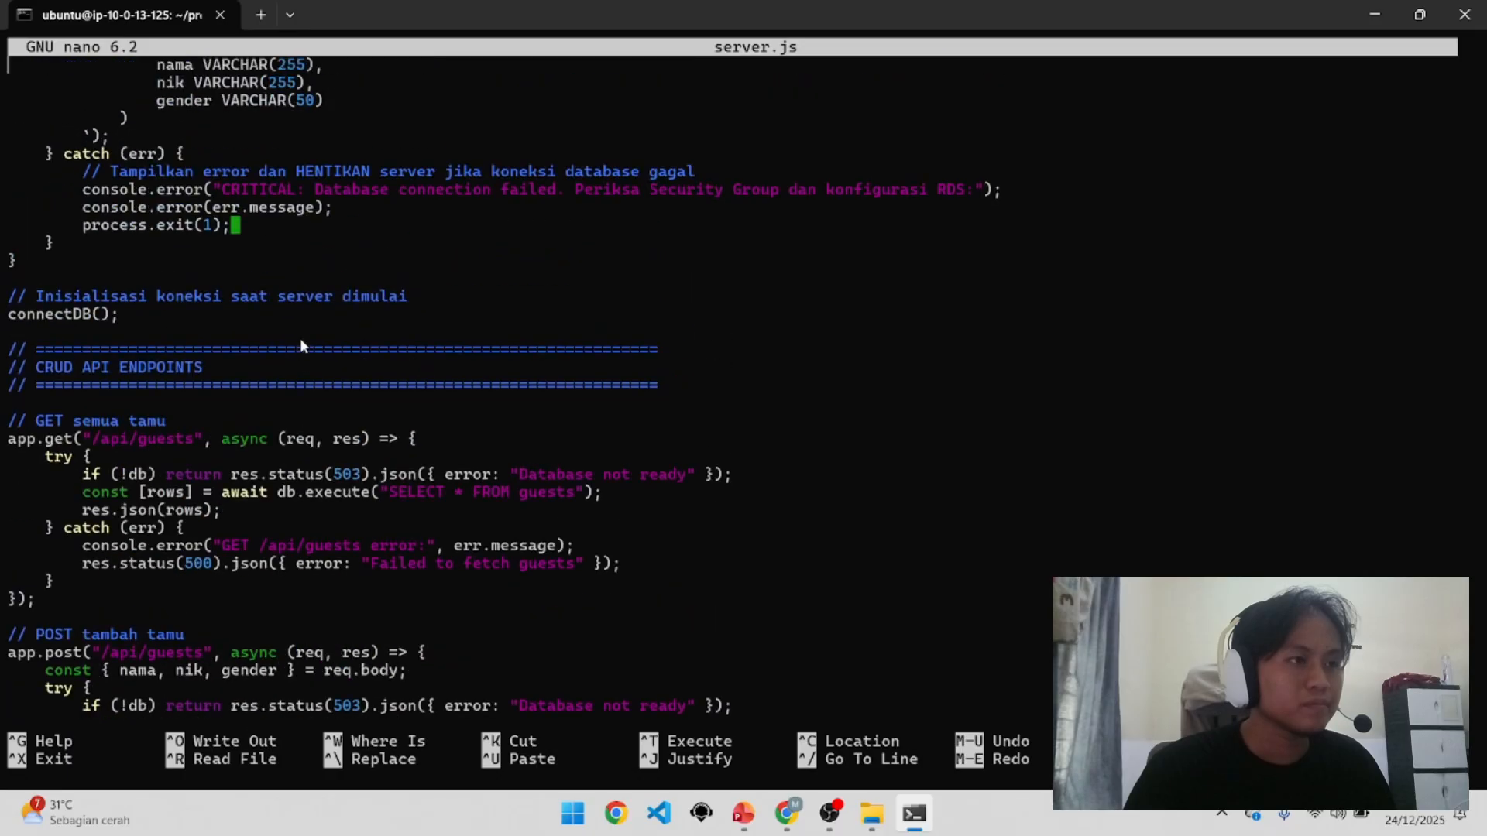
pyautogui.scroll(2, 299, 345)
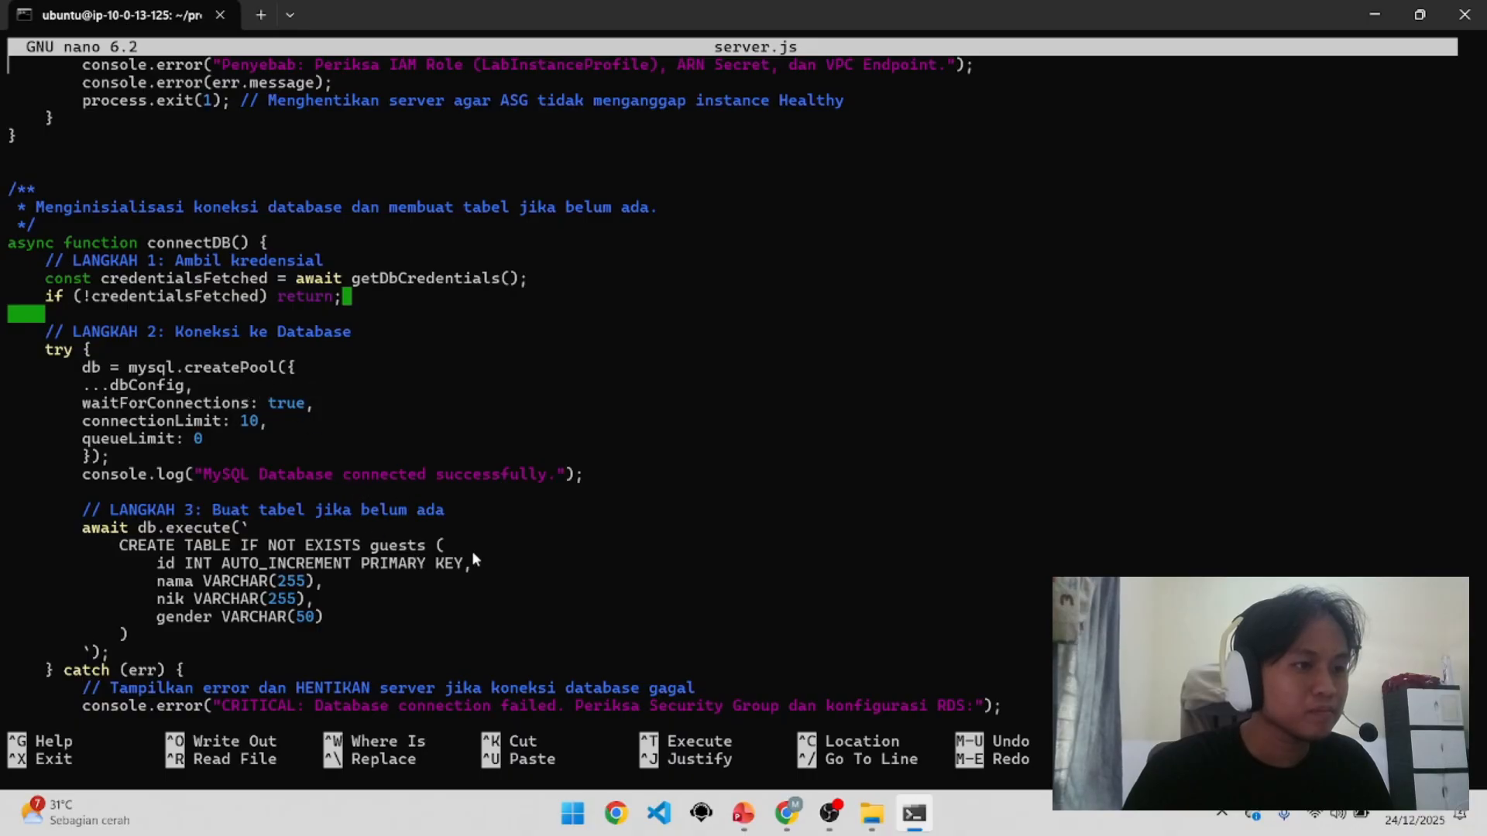
pyautogui.scroll(5, 391, 550)
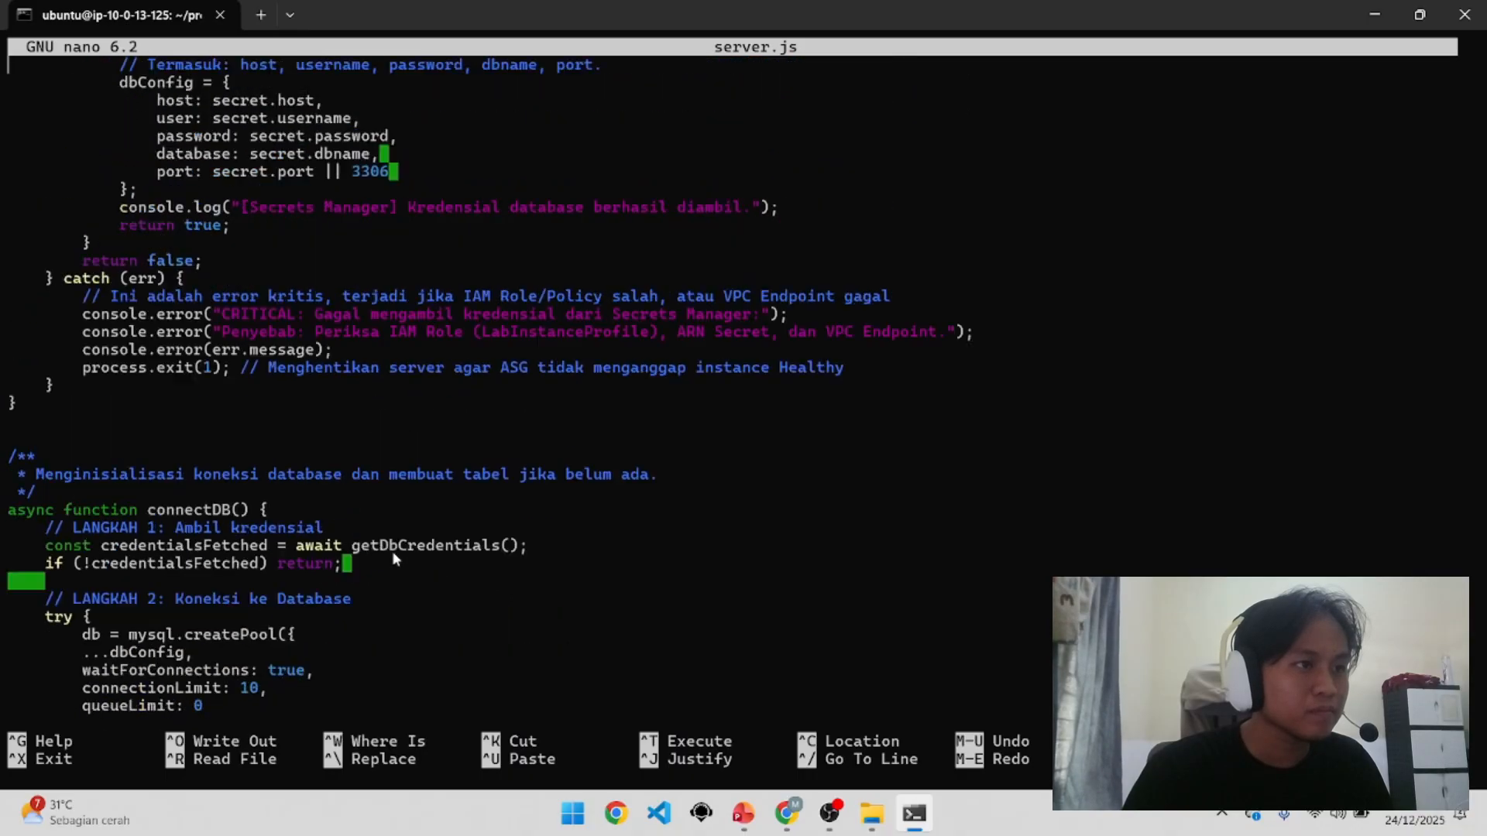
pyautogui.scroll(4, 394, 557)
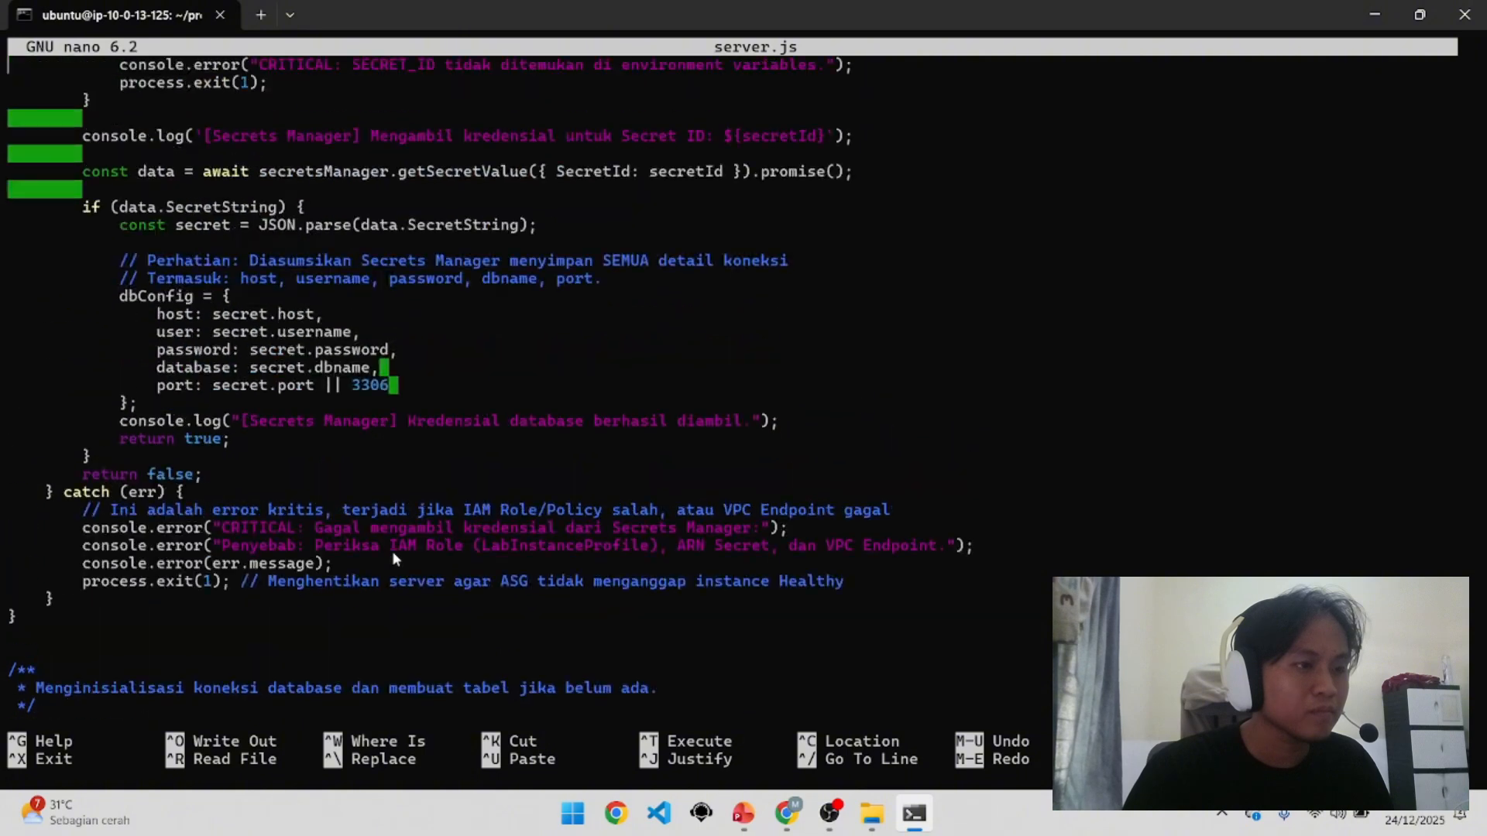
pyautogui.scroll(3, 392, 551)
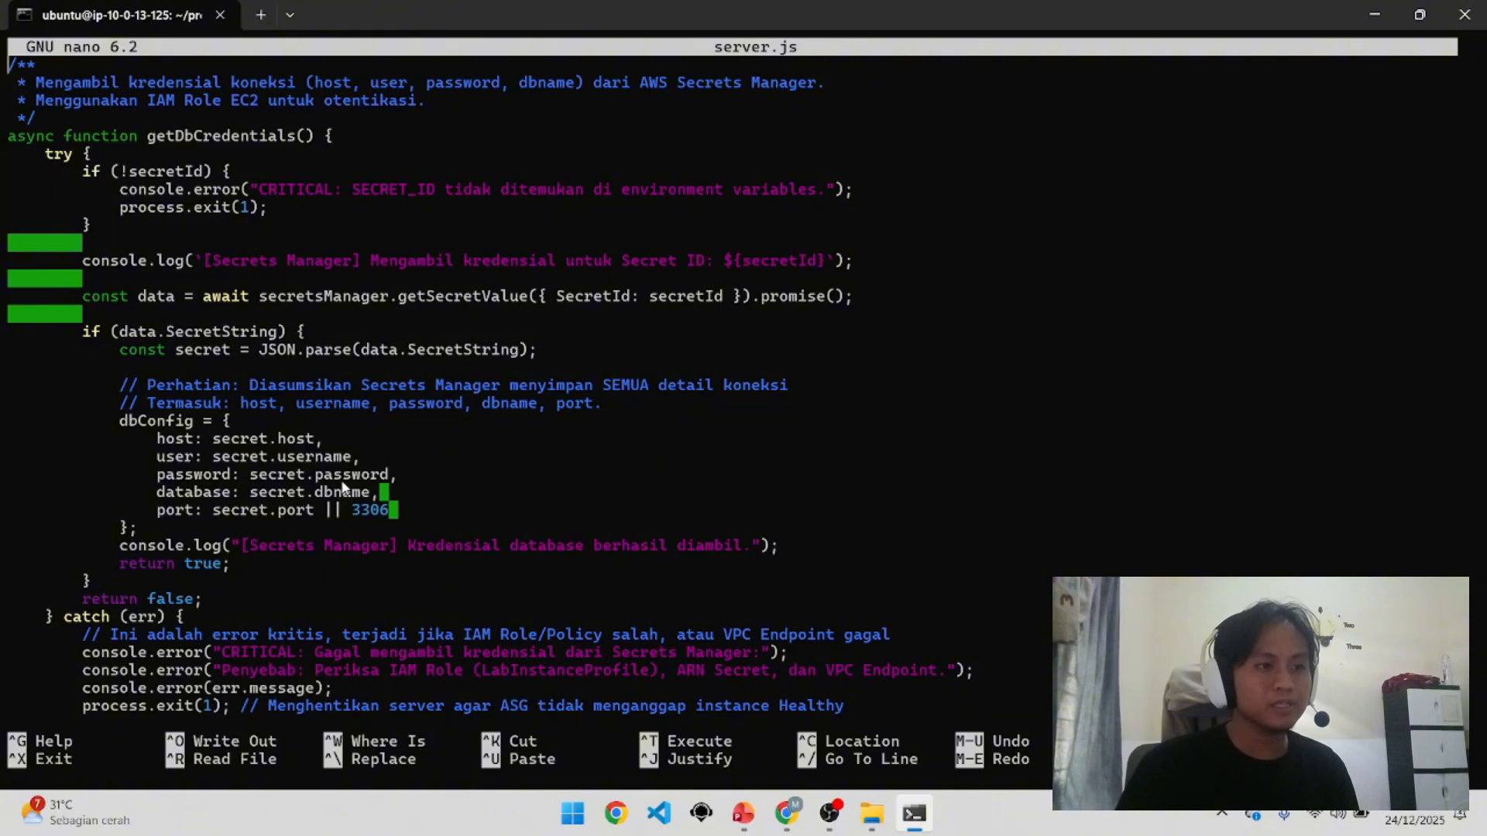
pyautogui.scroll(1, 330, 509)
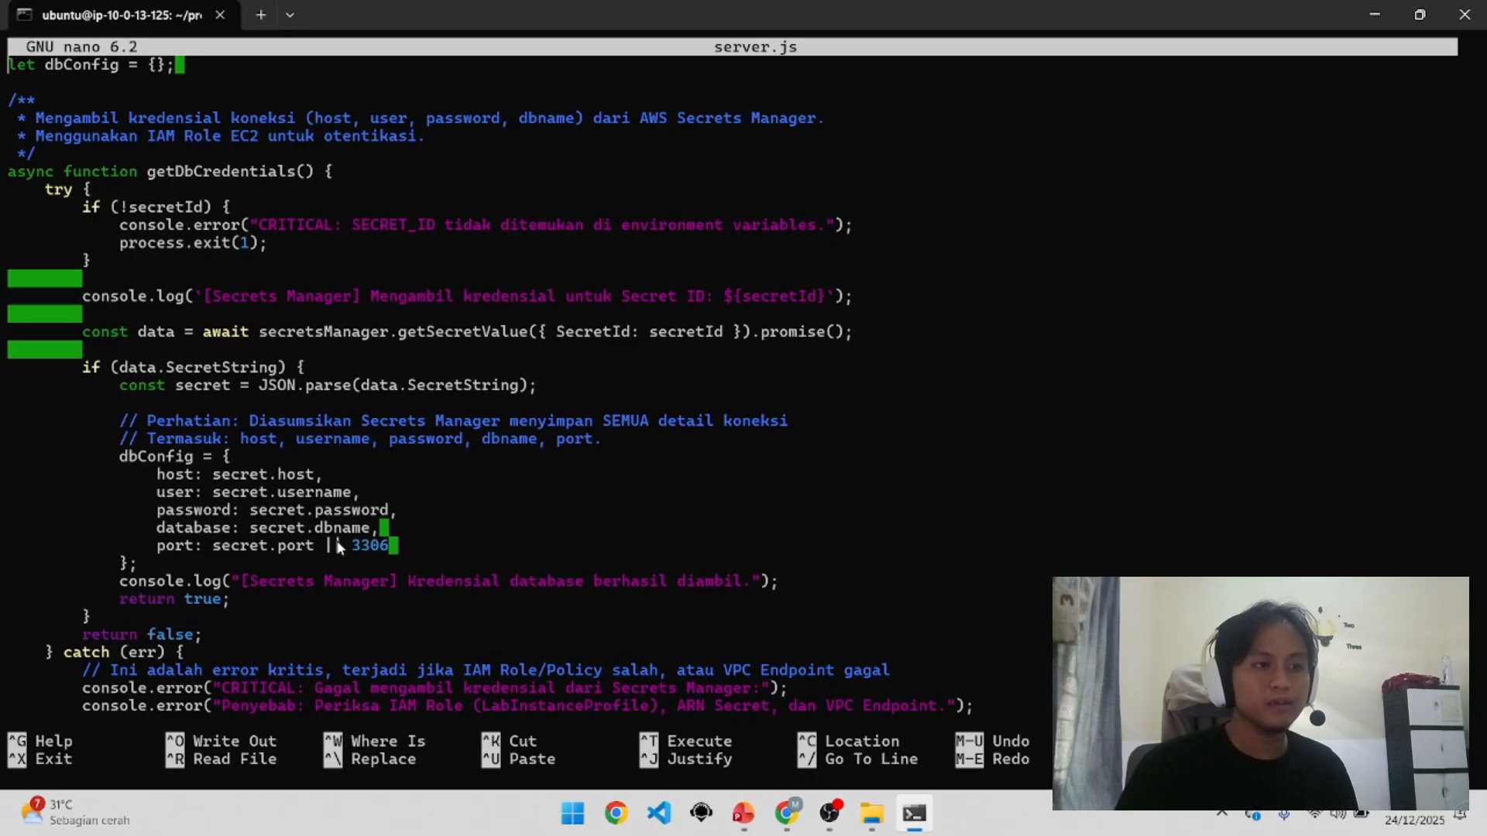
pyautogui.scroll(10, 338, 547)
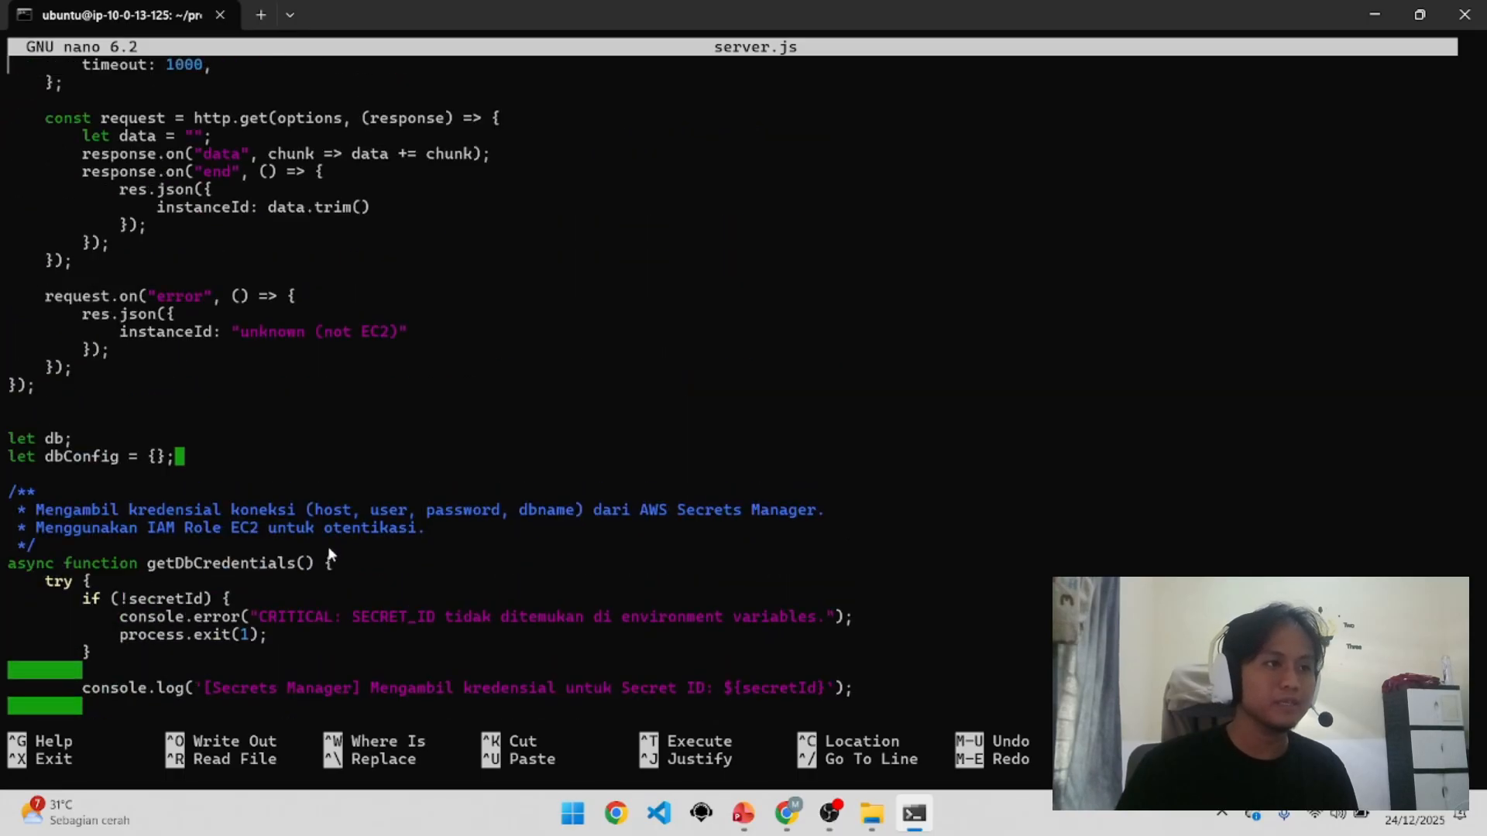
pyautogui.scroll(5, 330, 542)
# Step: Exit nano from server.js and minimize the terminal to reveal the browser
pyautogui.hotkey('ctrl', 'x')
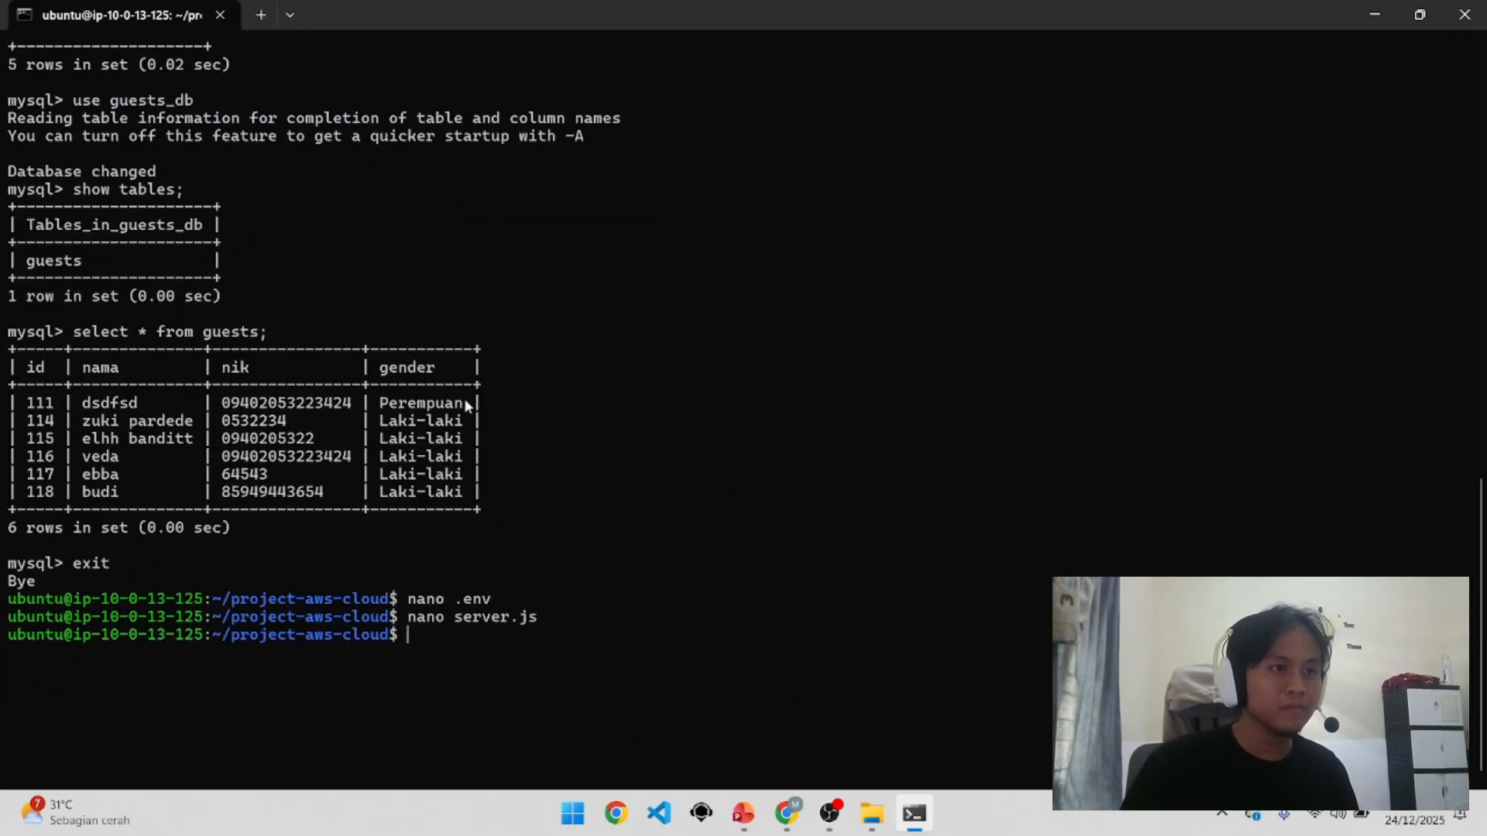
pyautogui.scroll(6, 465, 404)
pyautogui.scroll(-6, 437, 465)
pyautogui.scroll(5, 551, 415)
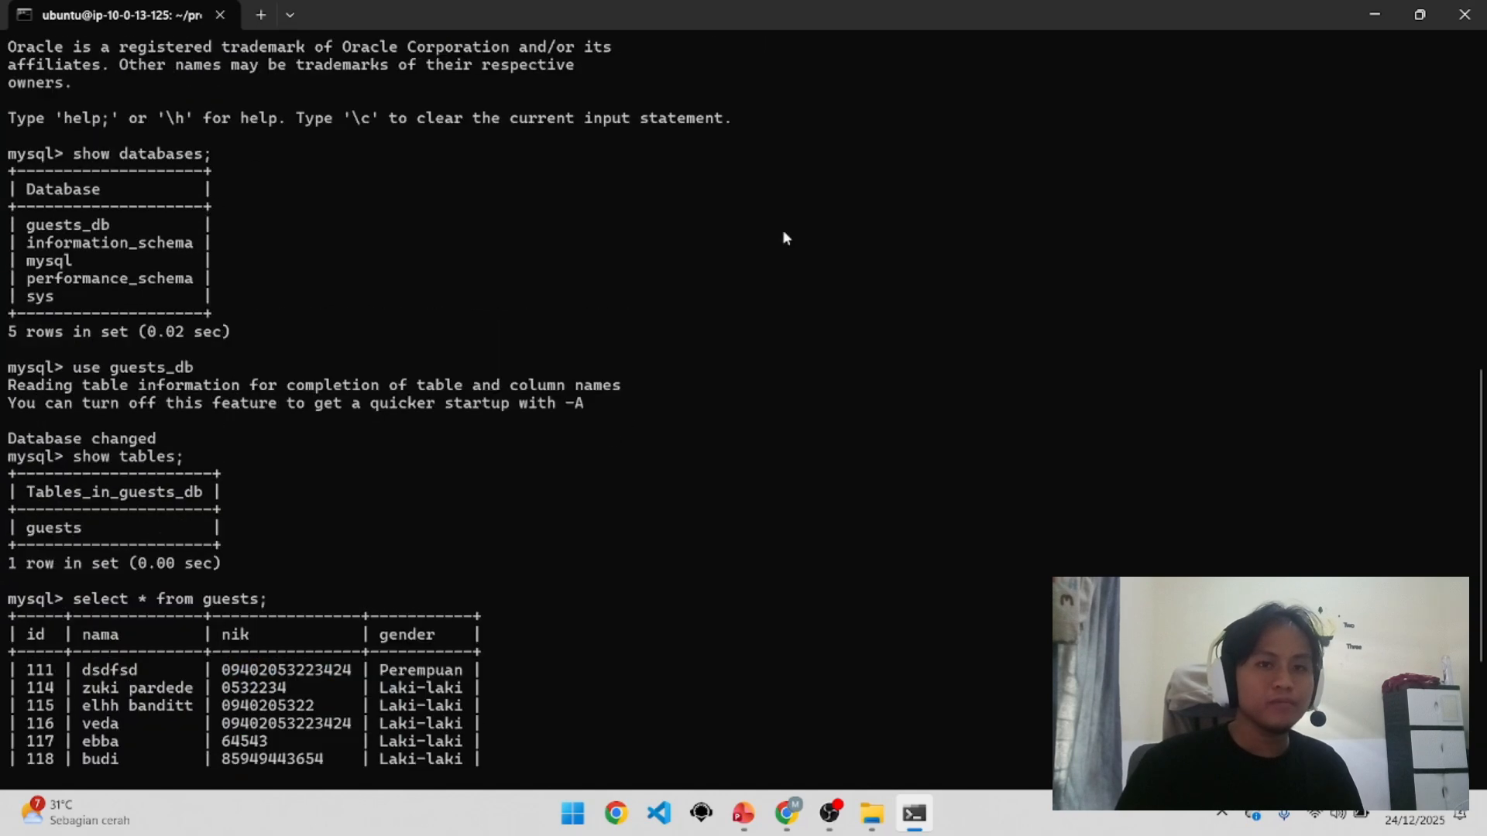
pyautogui.click(1375, 15)
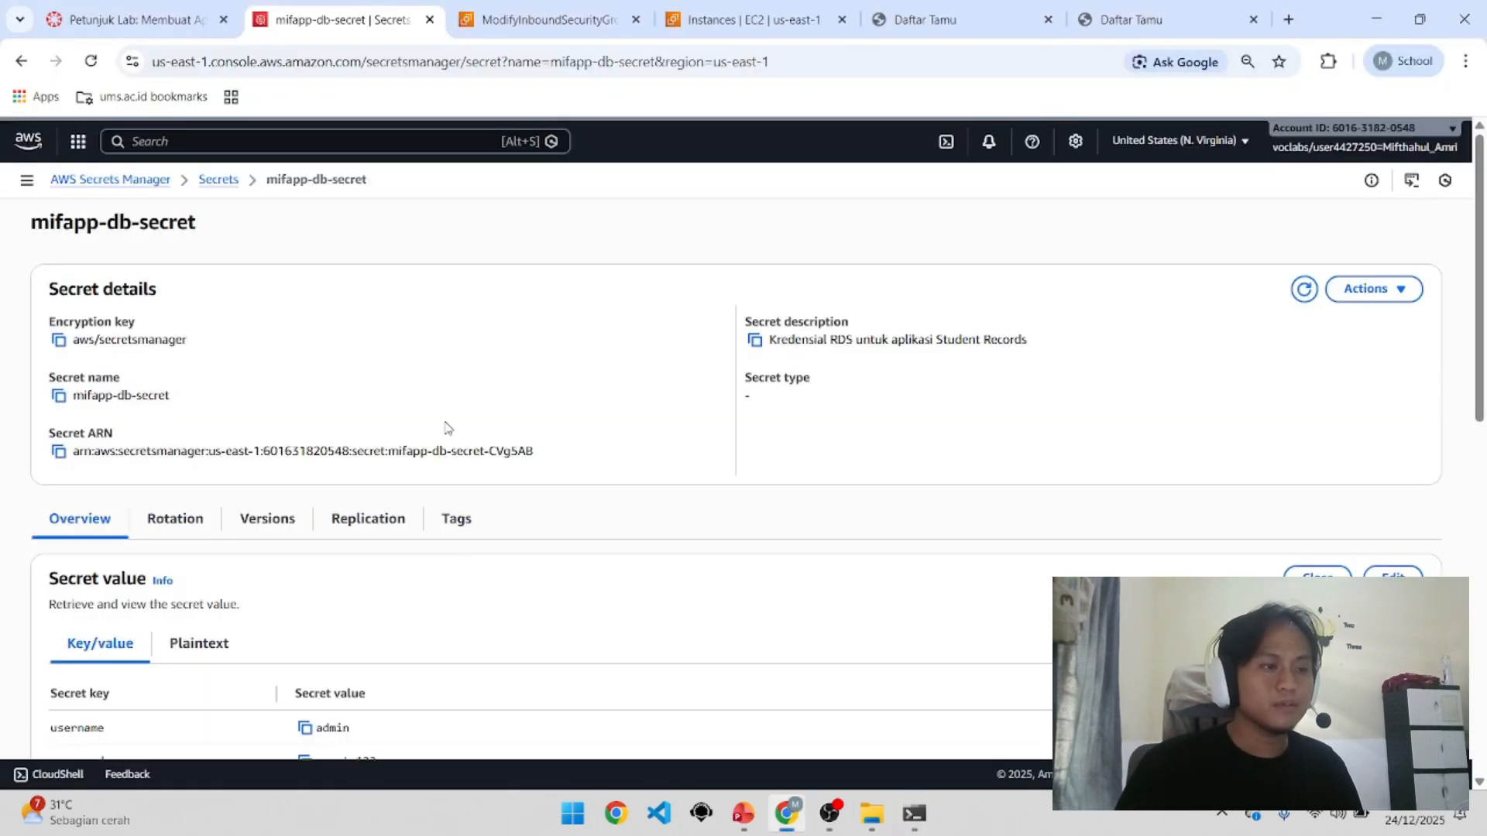
# Step: Review the mifapp-db-secret key/value pairs and Daftar Tamu tabs, ending on Instances | EC2
pyautogui.scroll(-3, 552, 354)
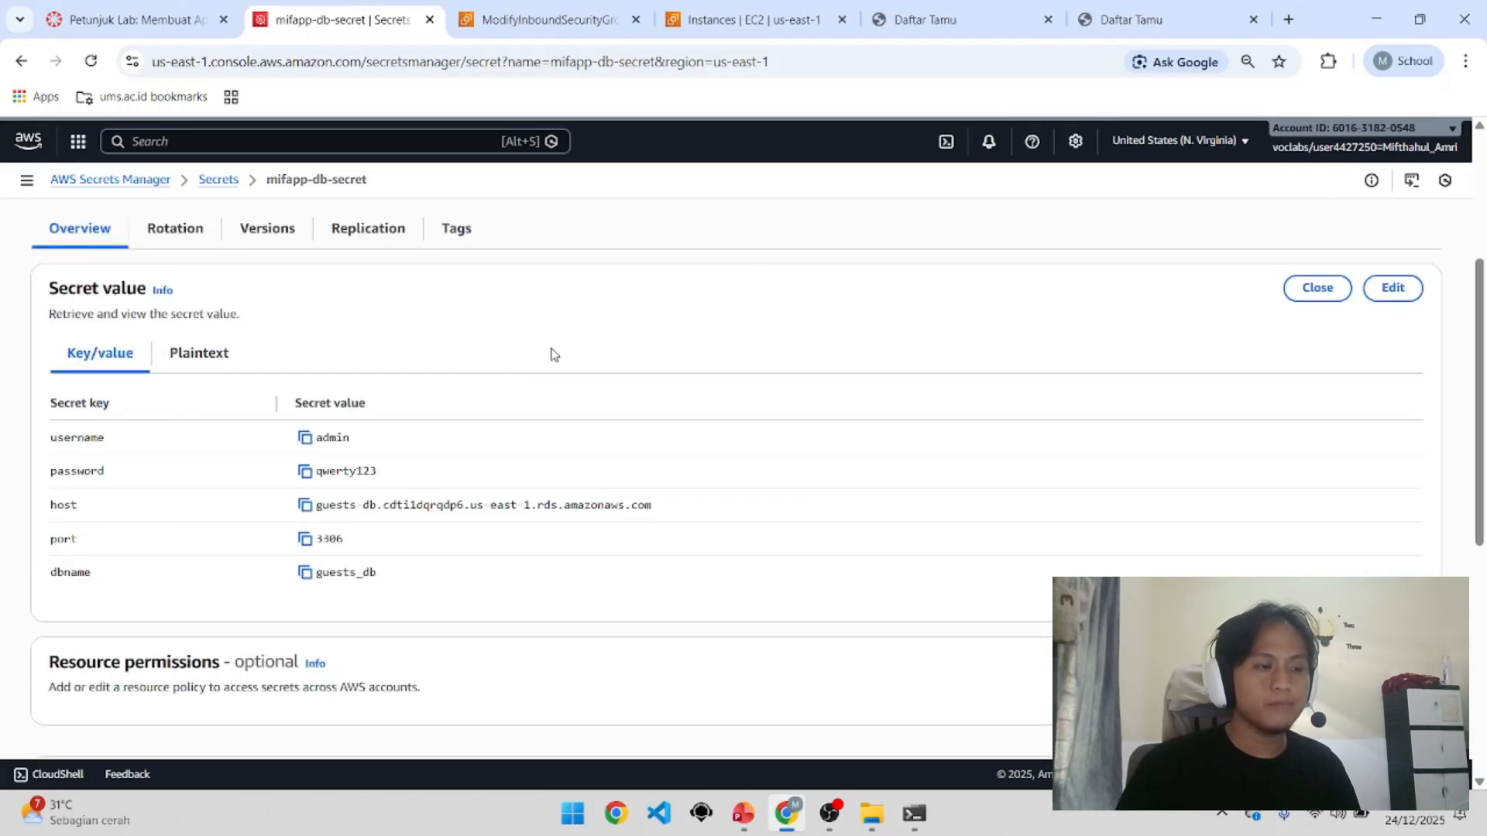
pyautogui.scroll(-5, 552, 354)
pyautogui.hotkey('ctrl', 'Tab')
pyautogui.hotkey('ctrl', 'Tab')
pyautogui.hotkey('ctrl', 'Tab')
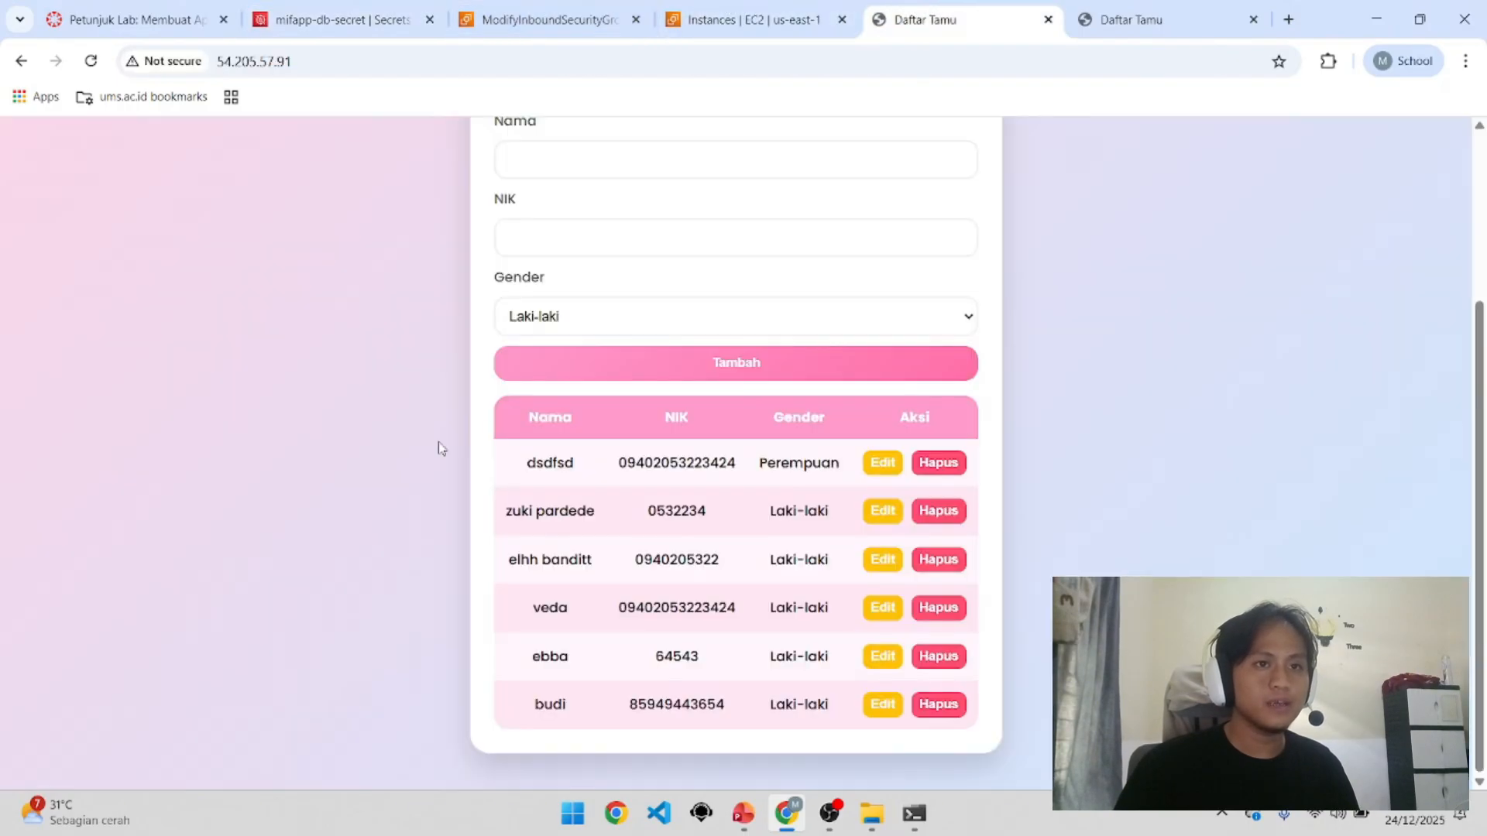
pyautogui.scroll(3, 438, 448)
pyautogui.hotkey('ctrl', 'Tab')
pyautogui.hotkey('ctrl', 'shift', 'Tab')
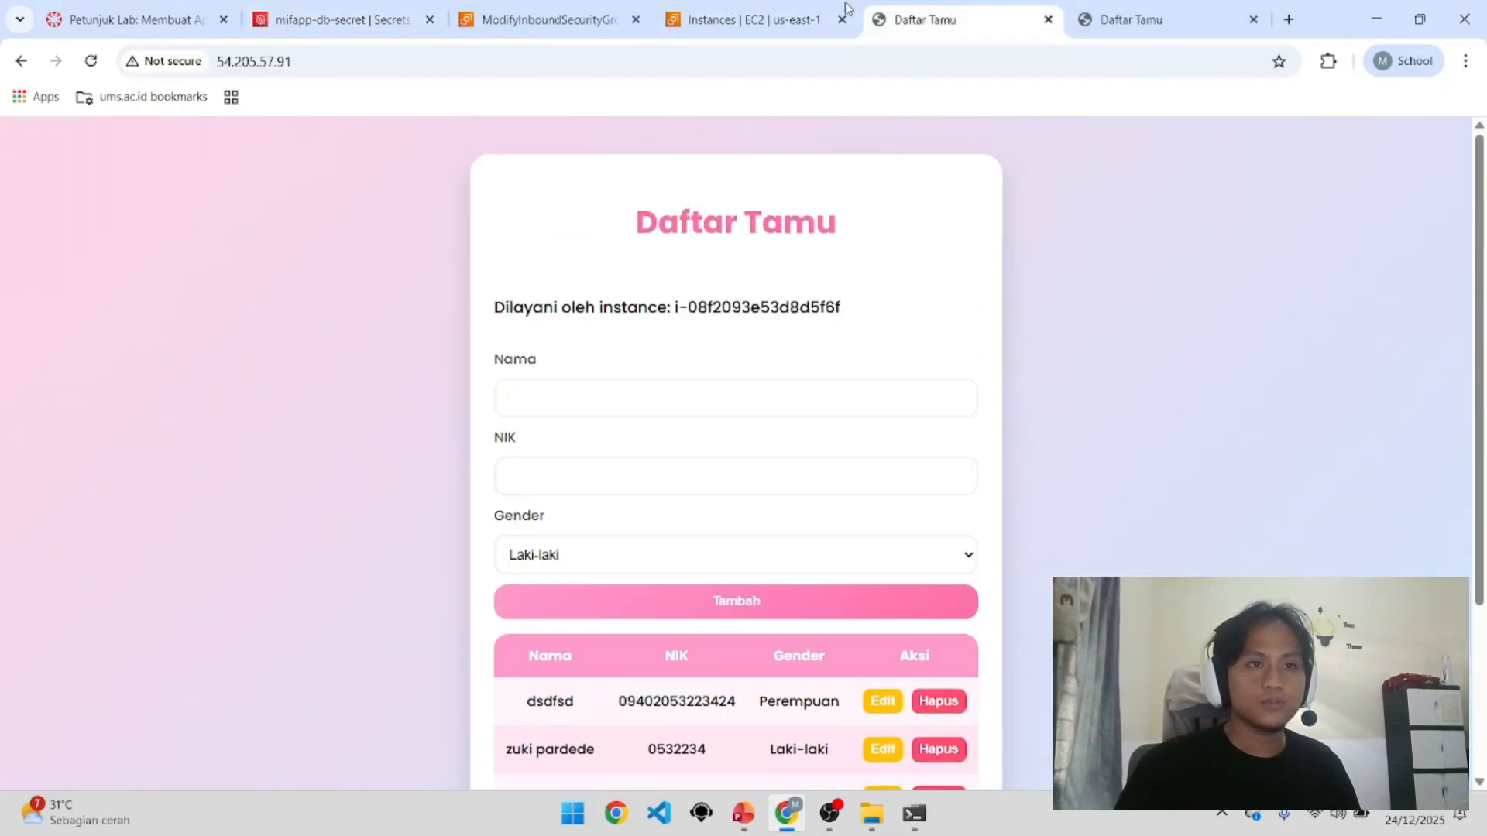
pyautogui.click(847, 8)
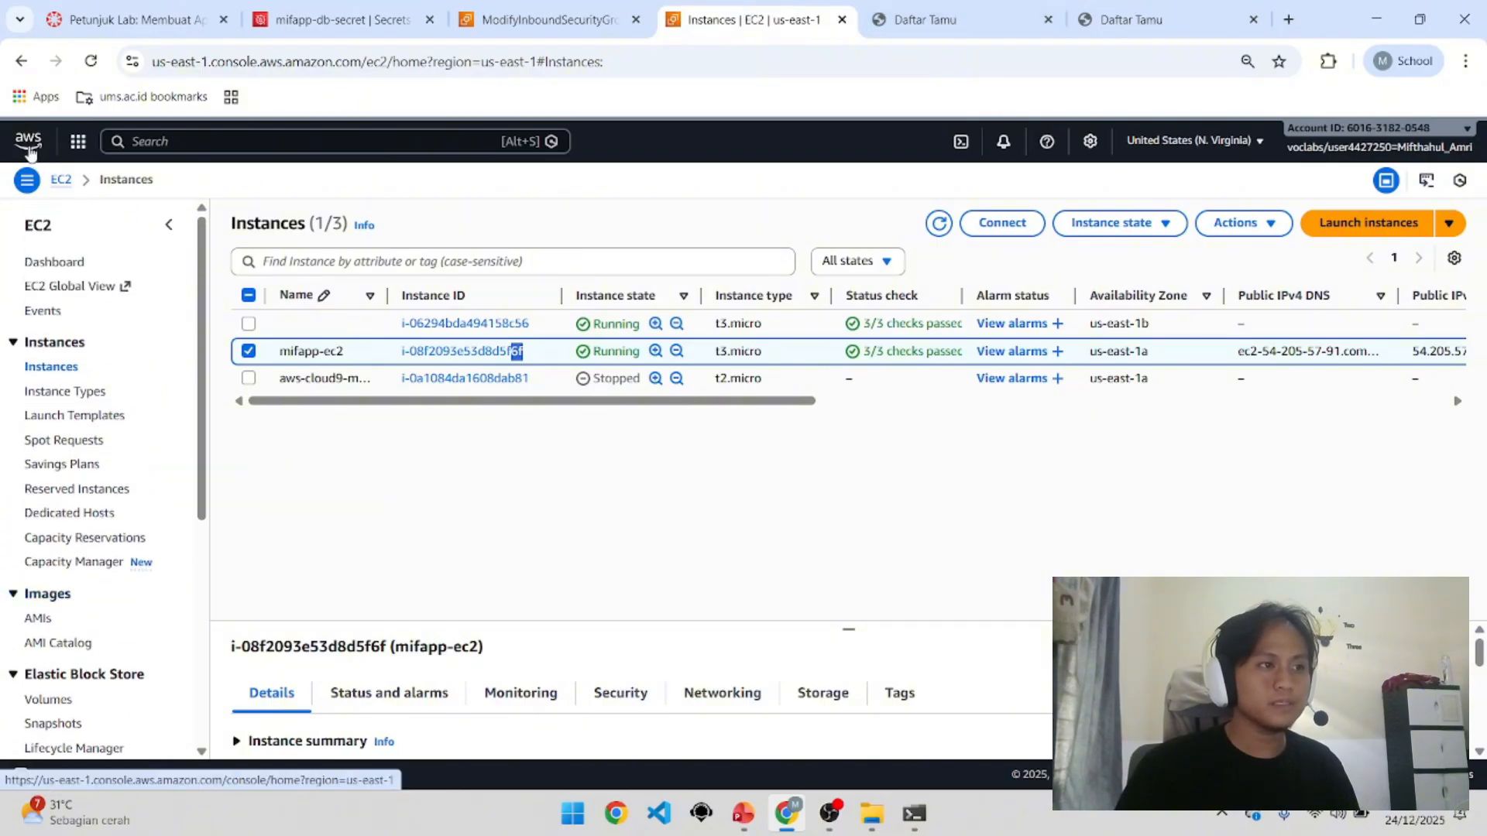
# Step: Open Billing and Cost Management, highlighting the $72.36 month-to-date cost and Dec 2025 breakdown
pyautogui.click(29, 147)
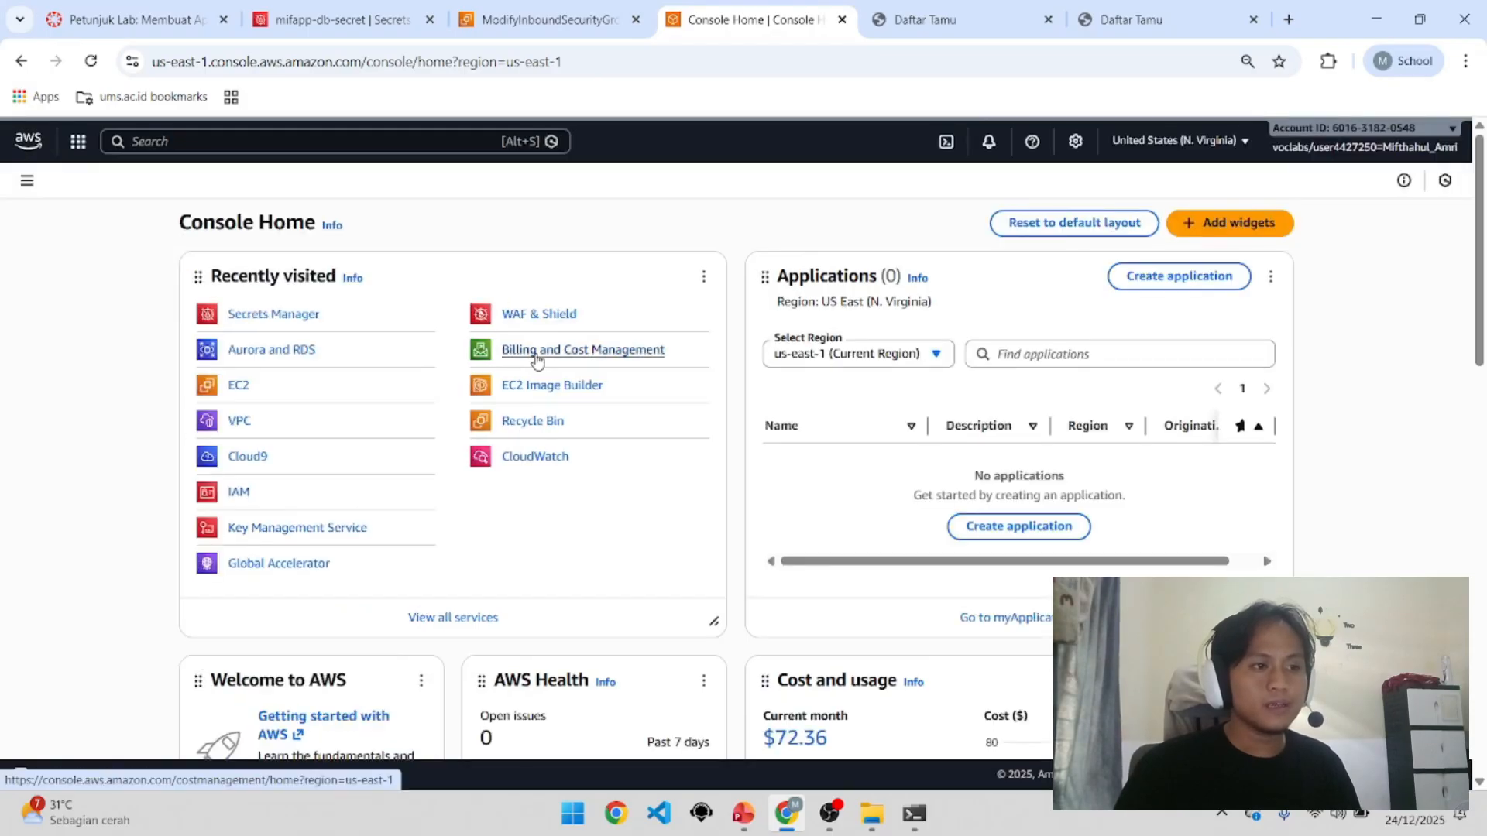
pyautogui.click(537, 358)
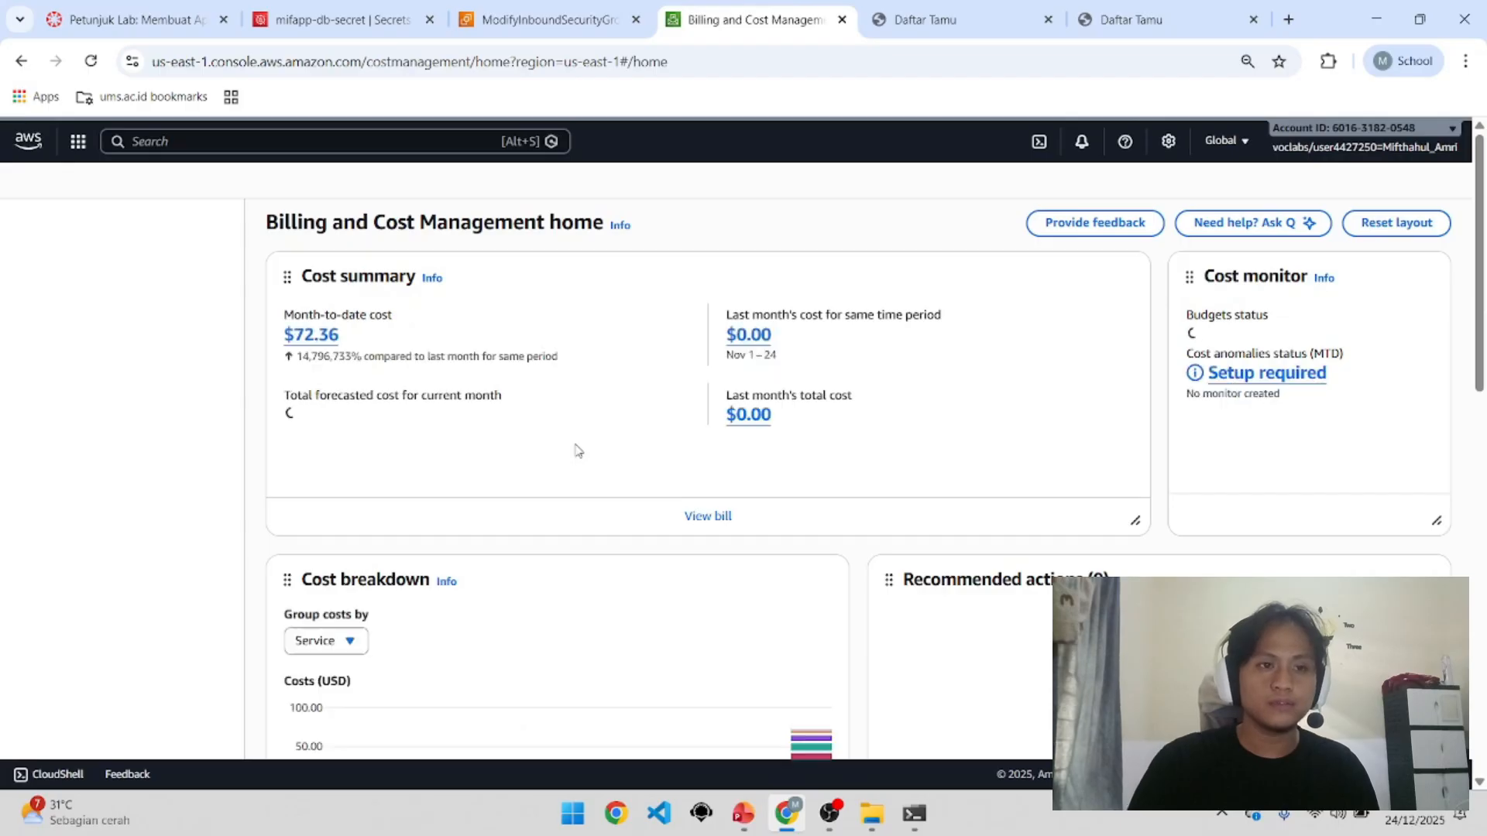
pyautogui.moveTo(347, 336); pyautogui.dragTo(281, 346)
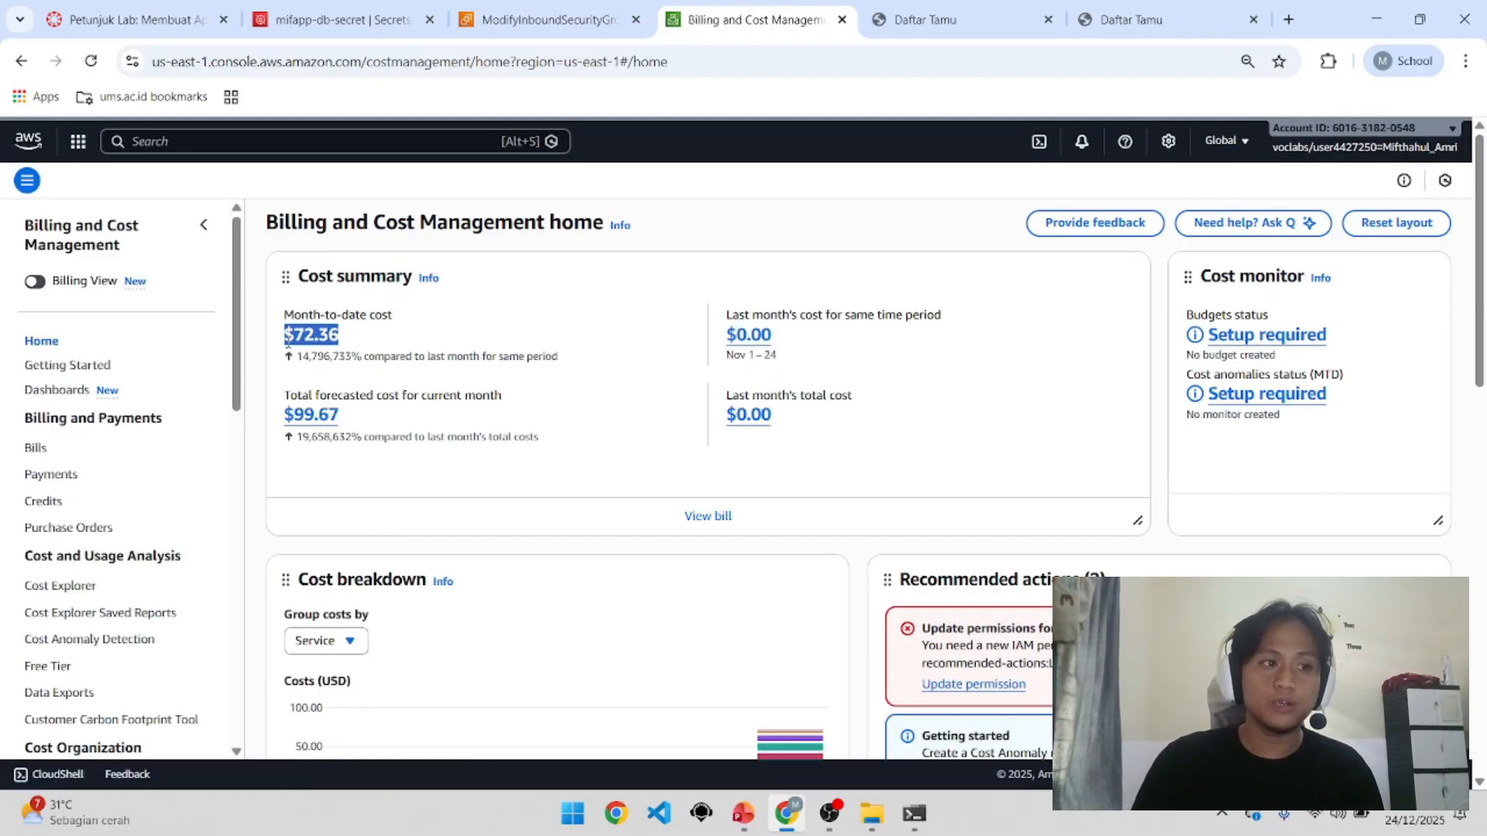
pyautogui.scroll(-4, 688, 422)
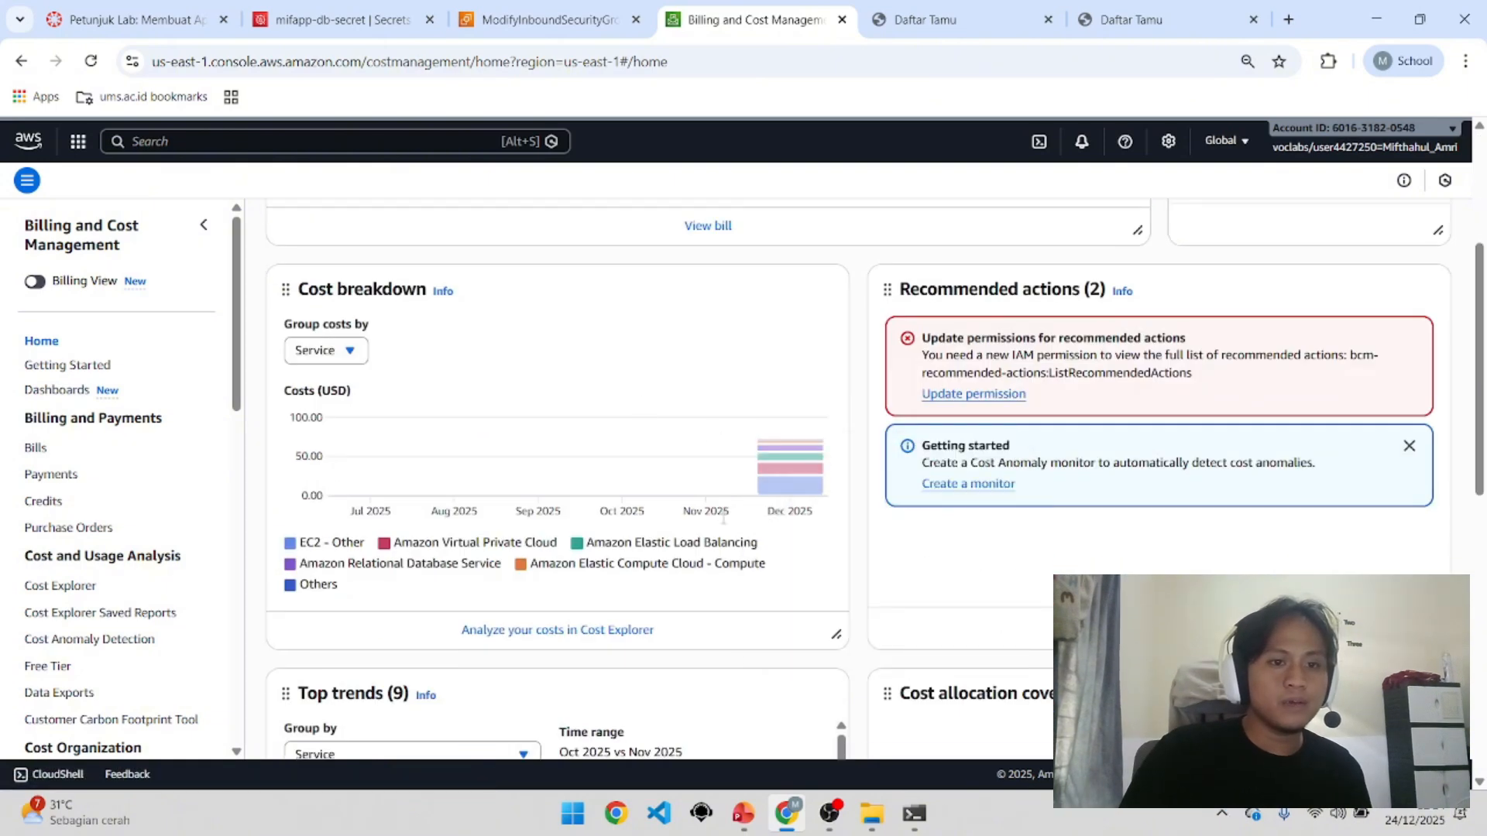
pyautogui.moveTo(791, 503)
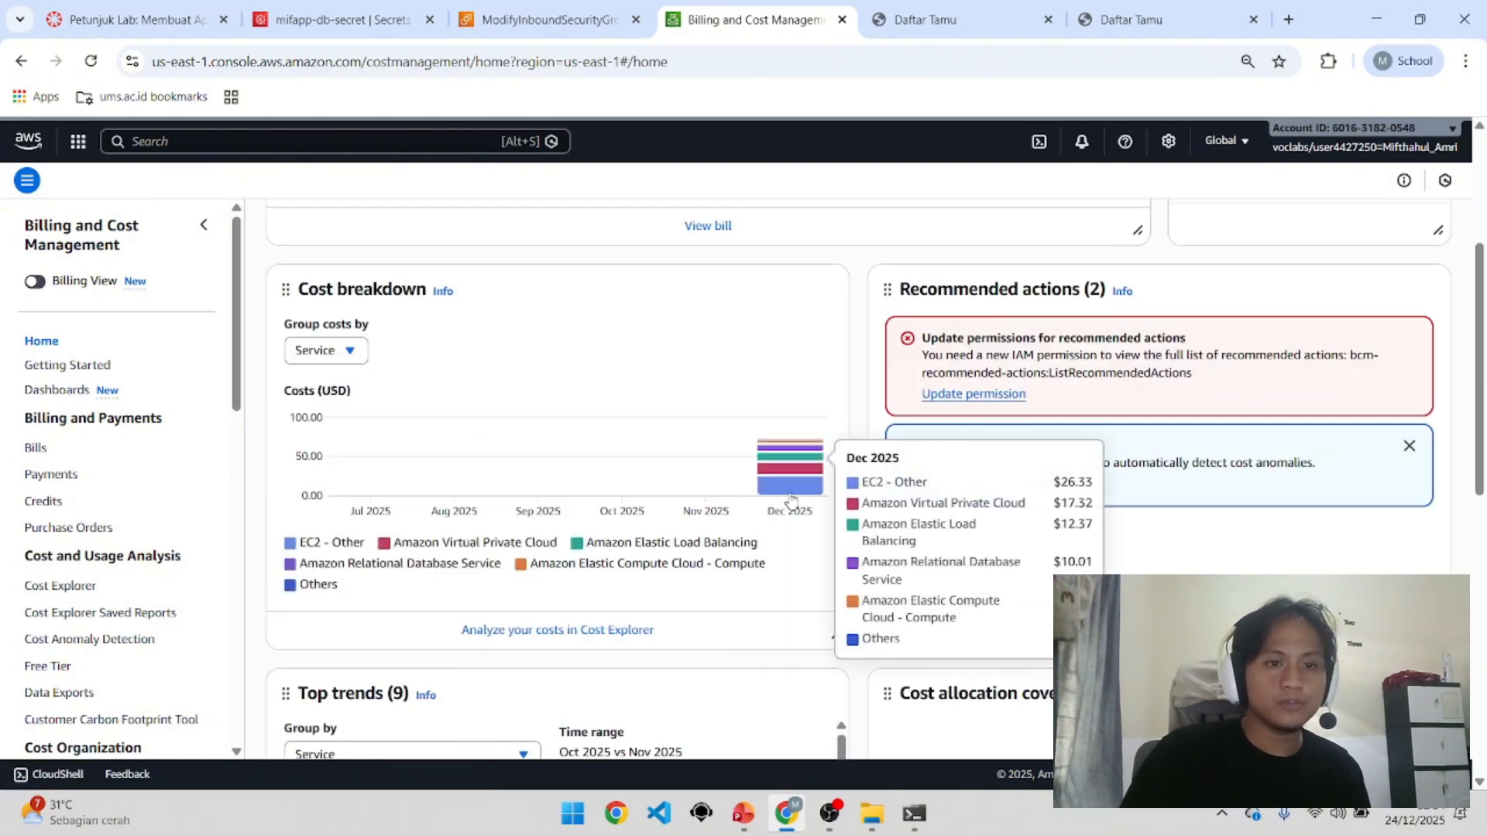
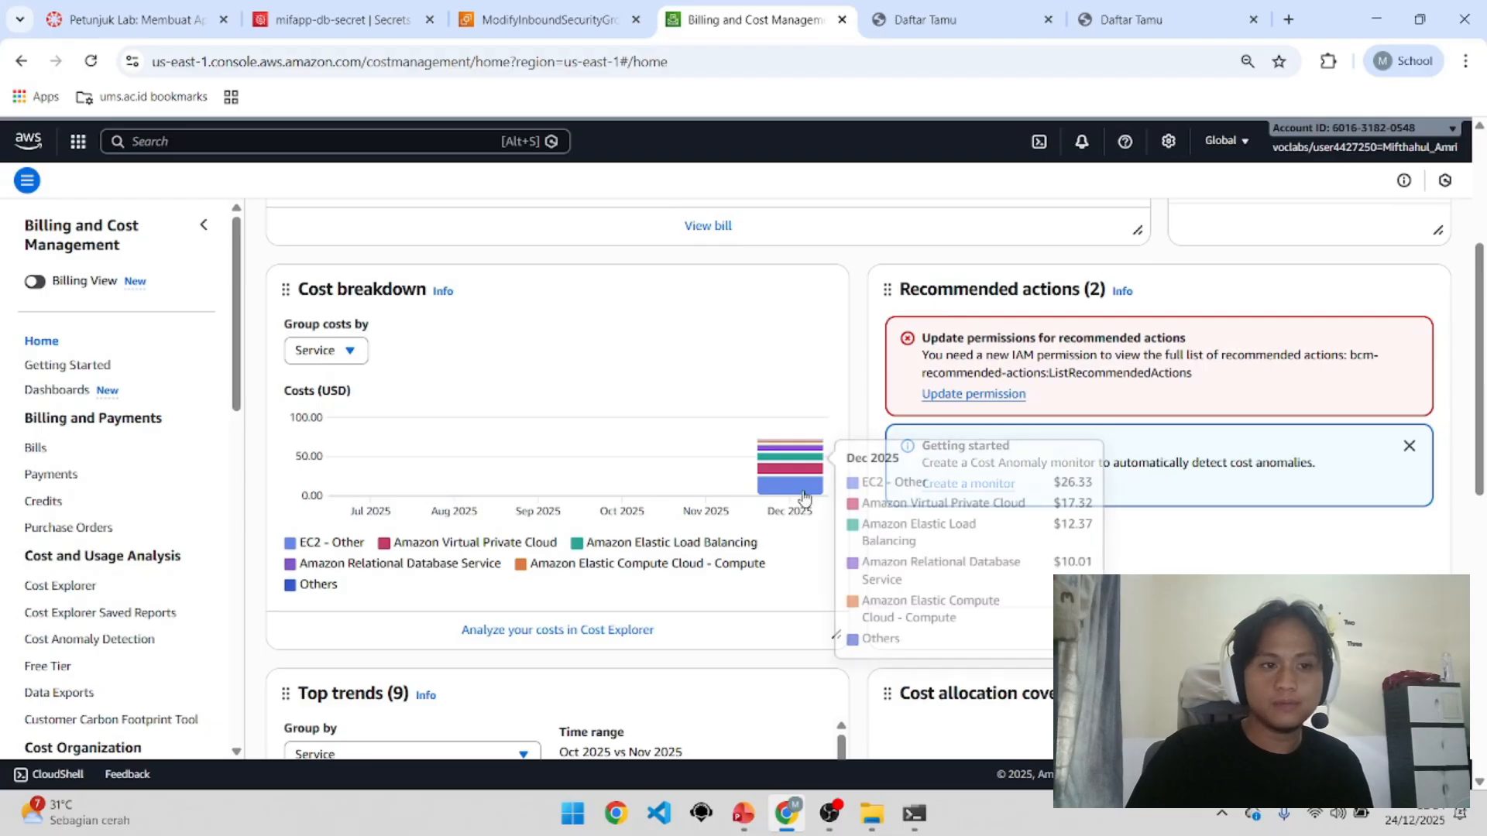
# Step: Review the $72.36 month-to-date billing and Dec 2025 bar, then return to the first Daftar Tamu page
pyautogui.scroll(3, 809, 556)
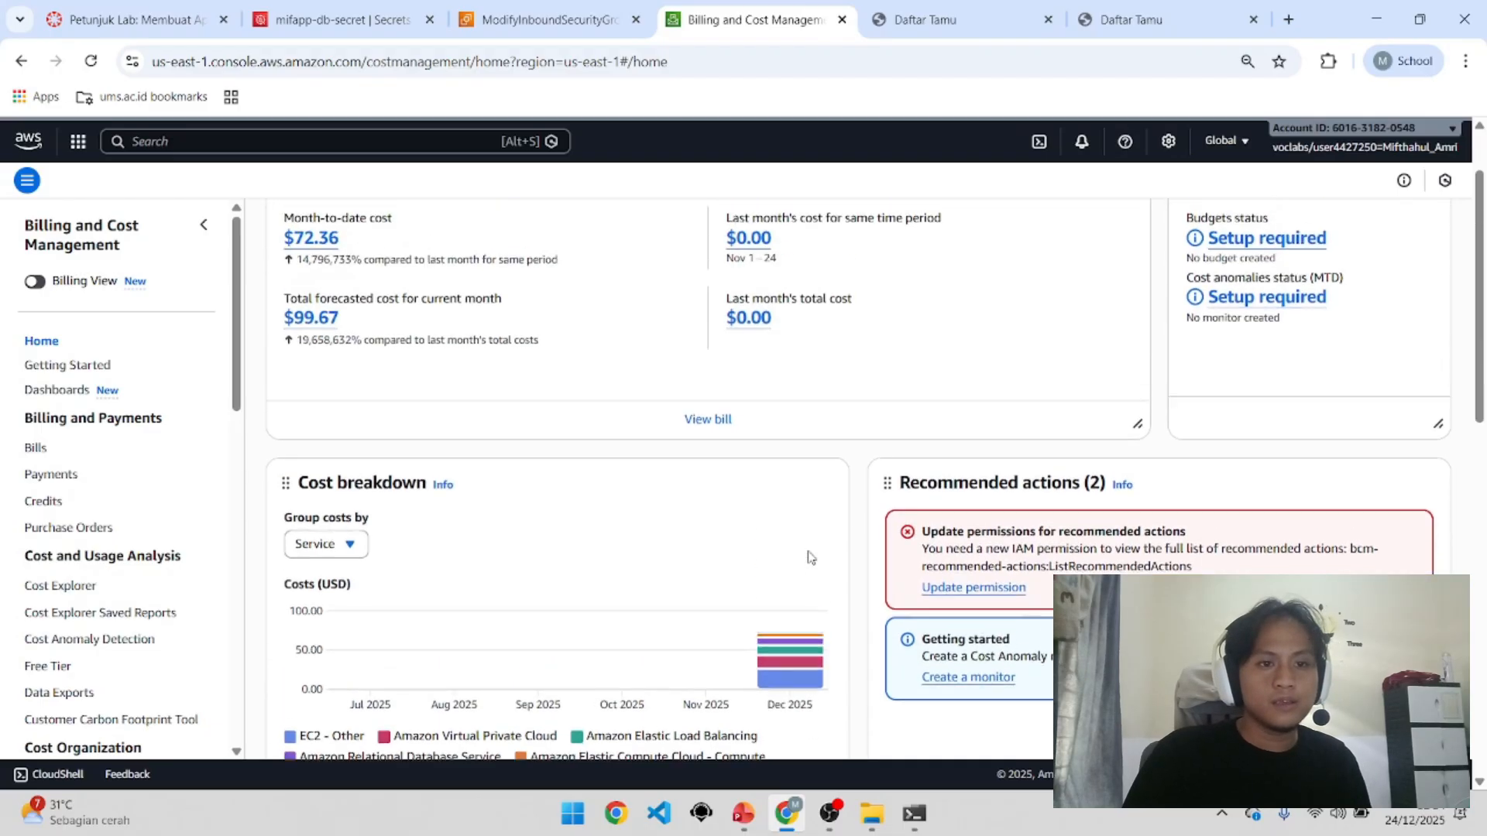
pyautogui.scroll(-3, 797, 499)
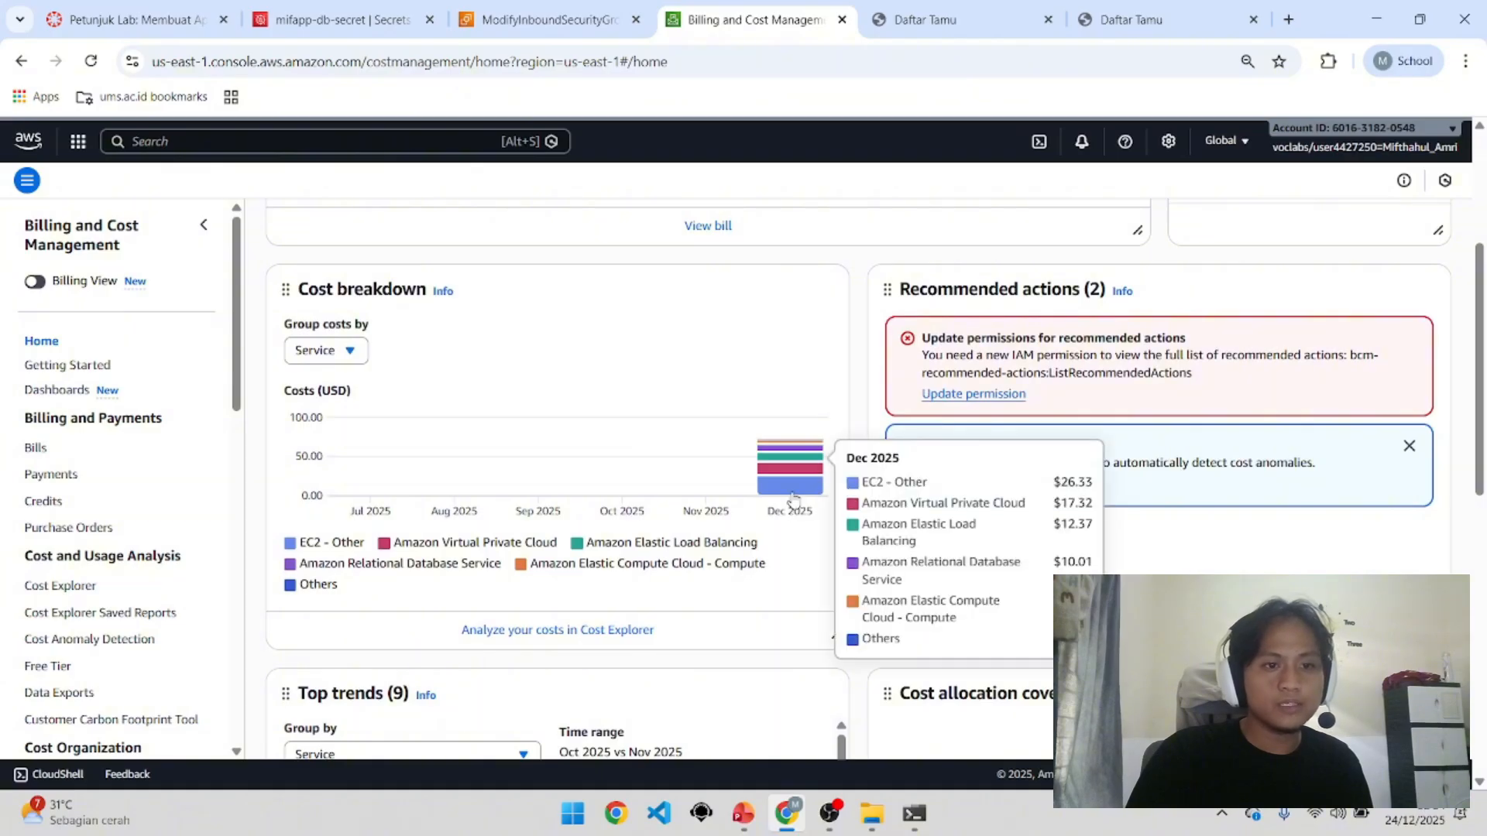
pyautogui.scroll(-3, 793, 500)
pyautogui.scroll(2, 794, 498)
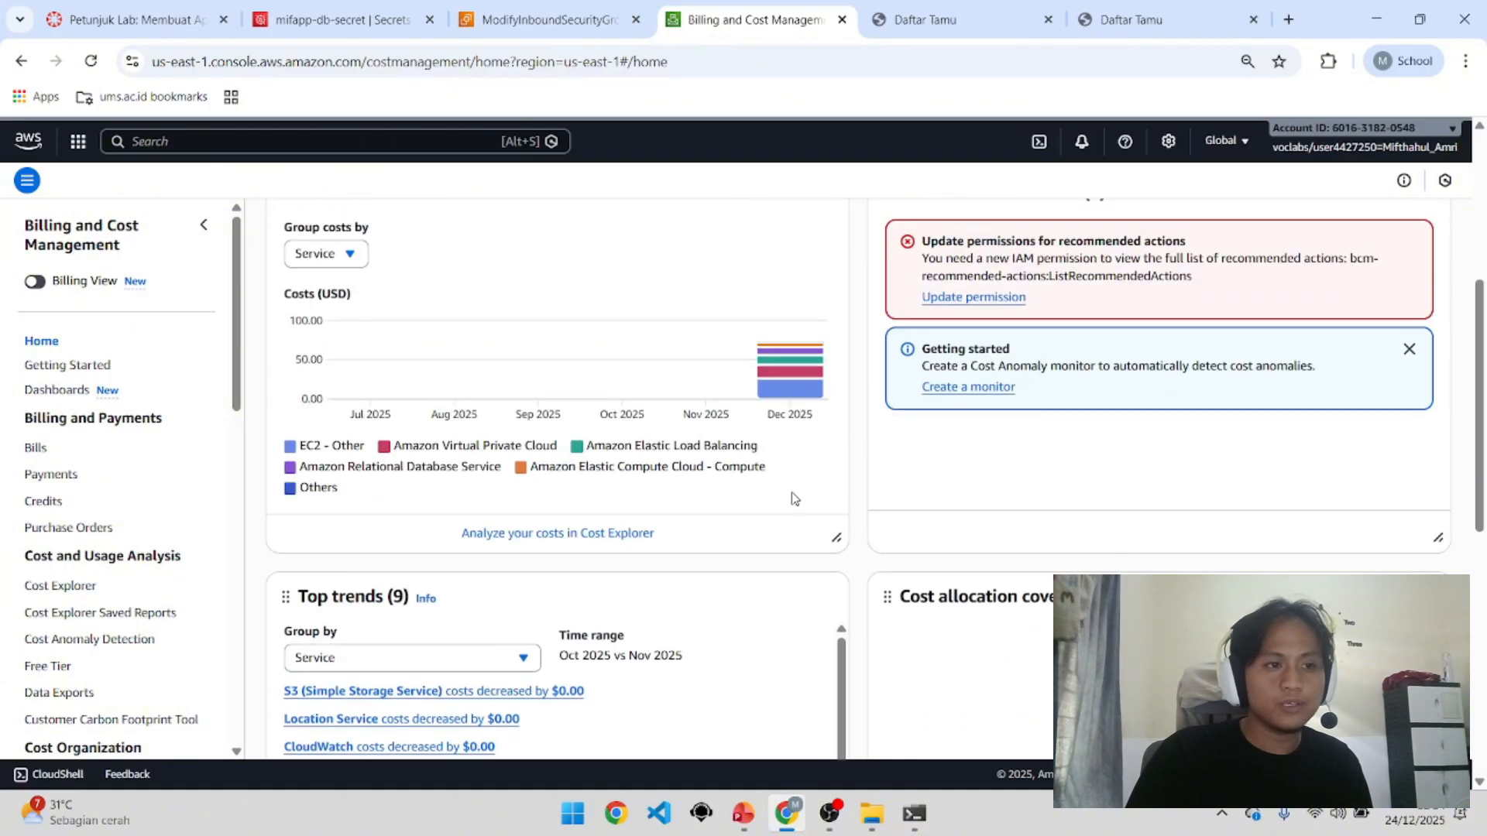
pyautogui.scroll(-2, 793, 498)
pyautogui.scroll(4, 793, 498)
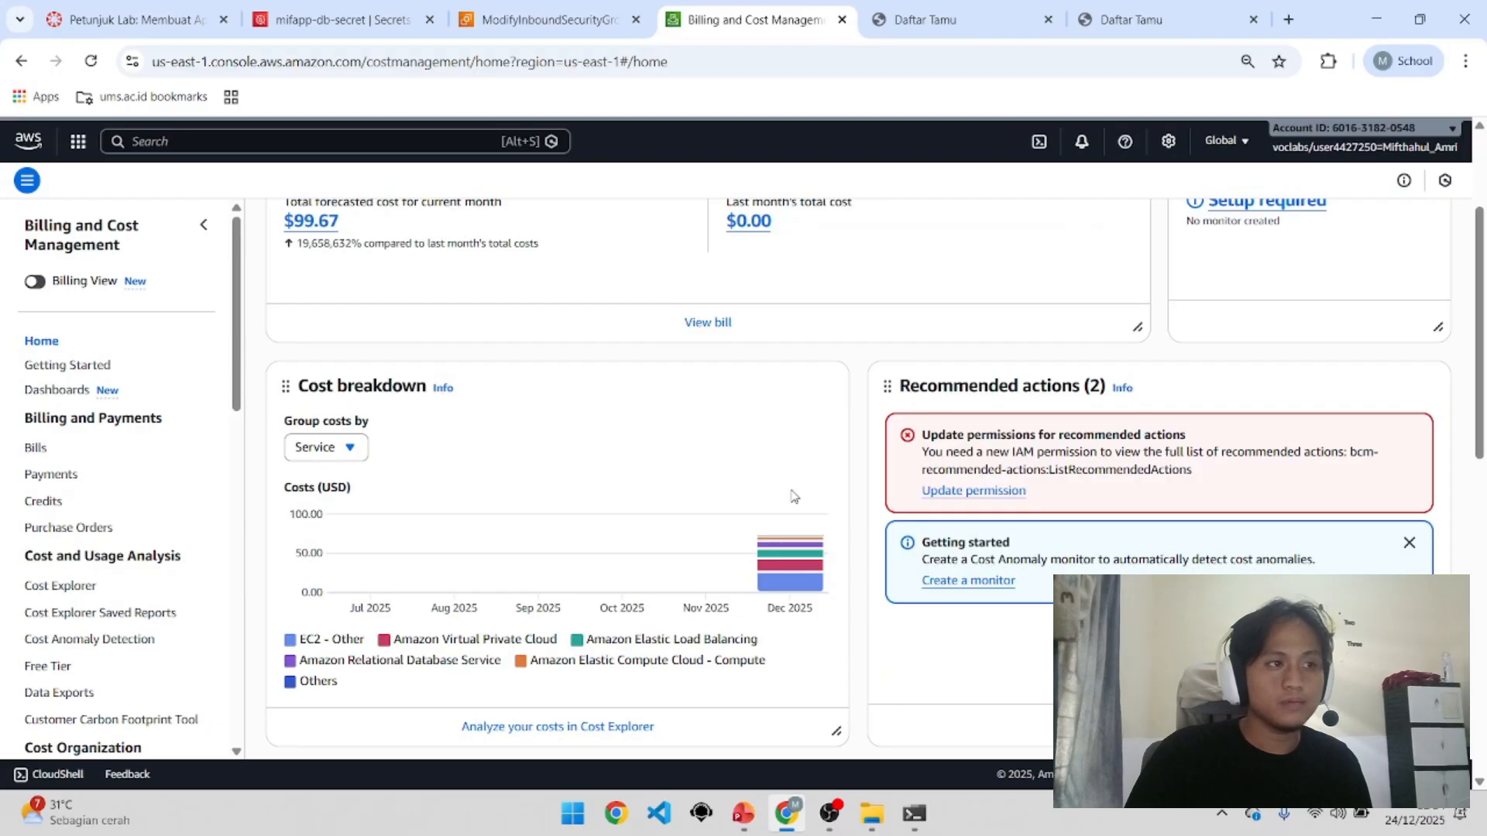
pyautogui.scroll(2, 793, 496)
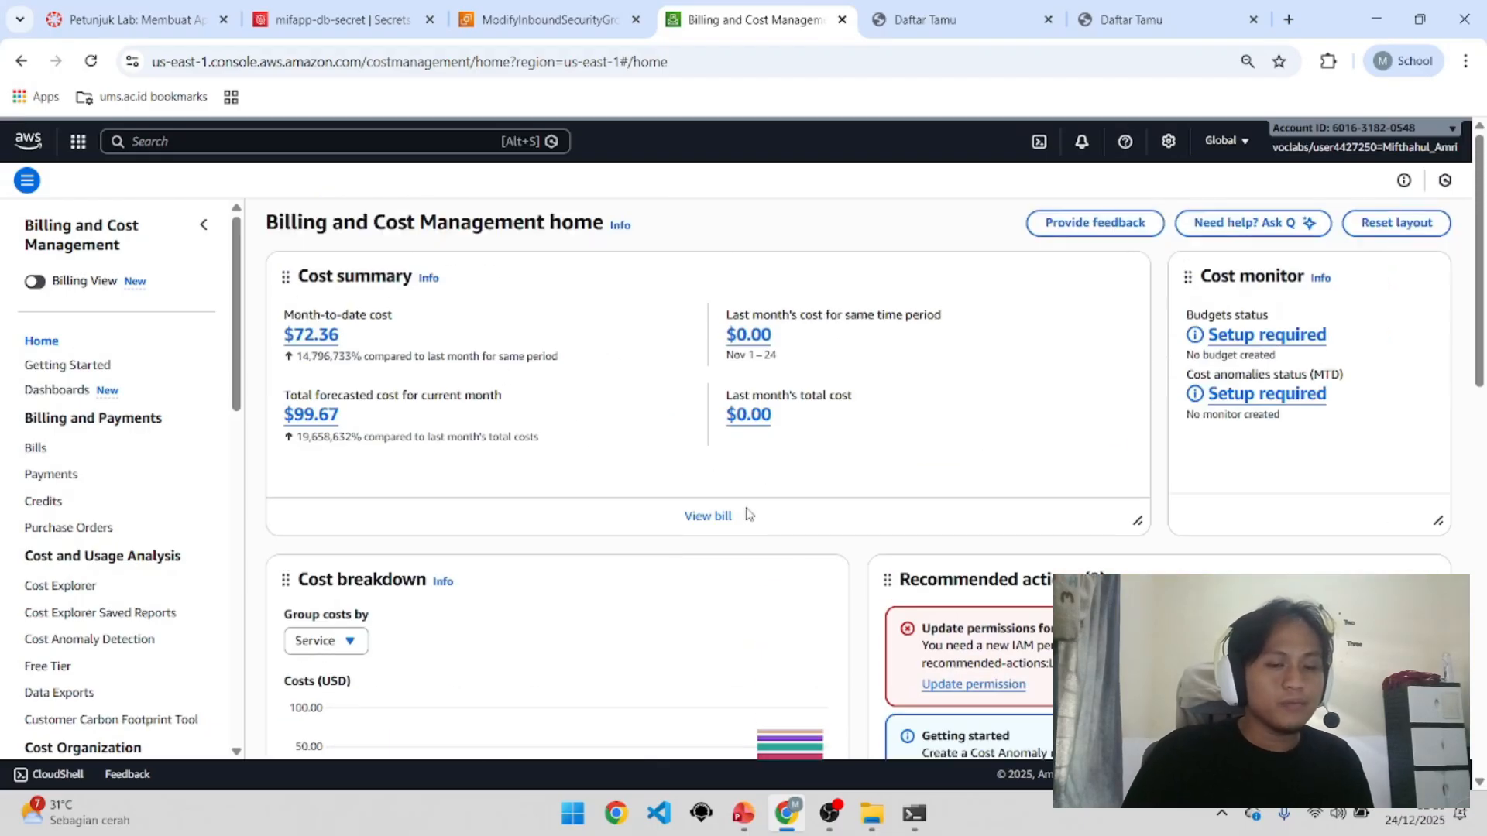
pyautogui.click(961, 20)
# Step: Show the Daftar Tamu guest list served through the load balancer
pyautogui.click(1120, 14)
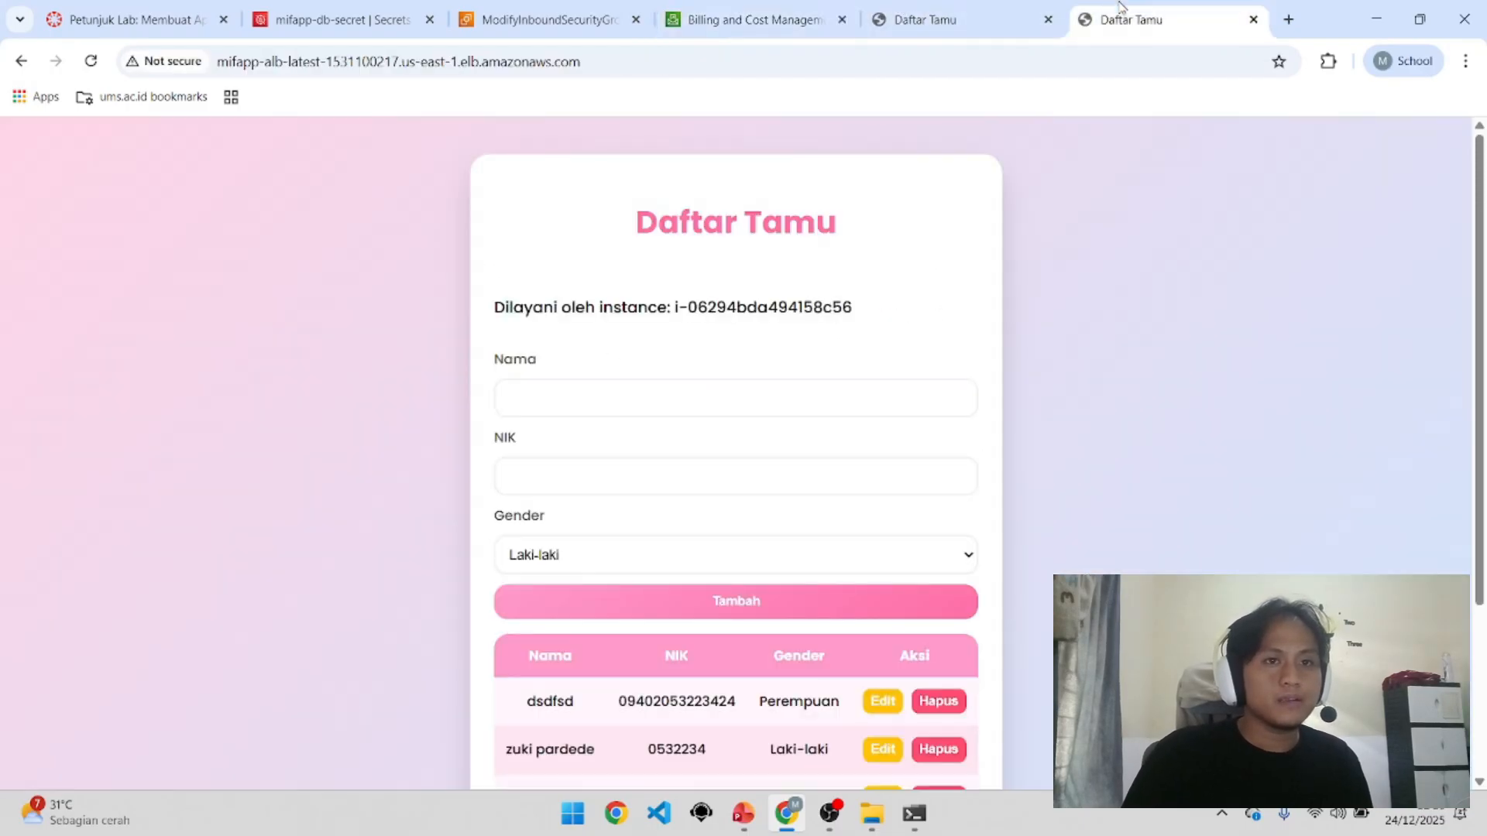
pyautogui.scroll(-3, 996, 604)
pyautogui.scroll(3, 999, 554)
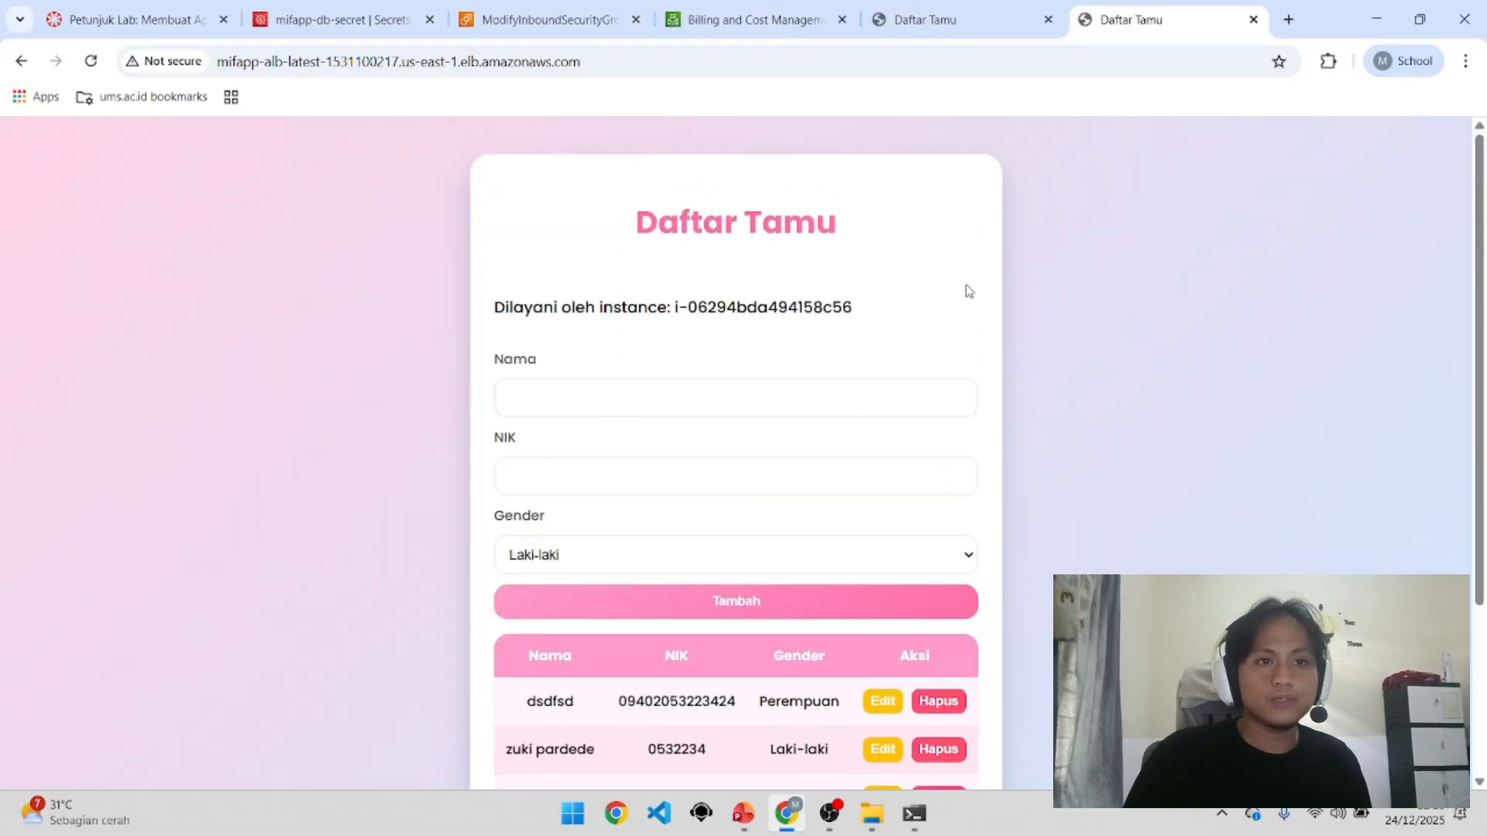
# Step: Present the PowerPoint deck full screen and advance to the 'Pelajaran yang telah dipelajari' slide
pyautogui.click(743, 813)
pyautogui.click(106, 583)
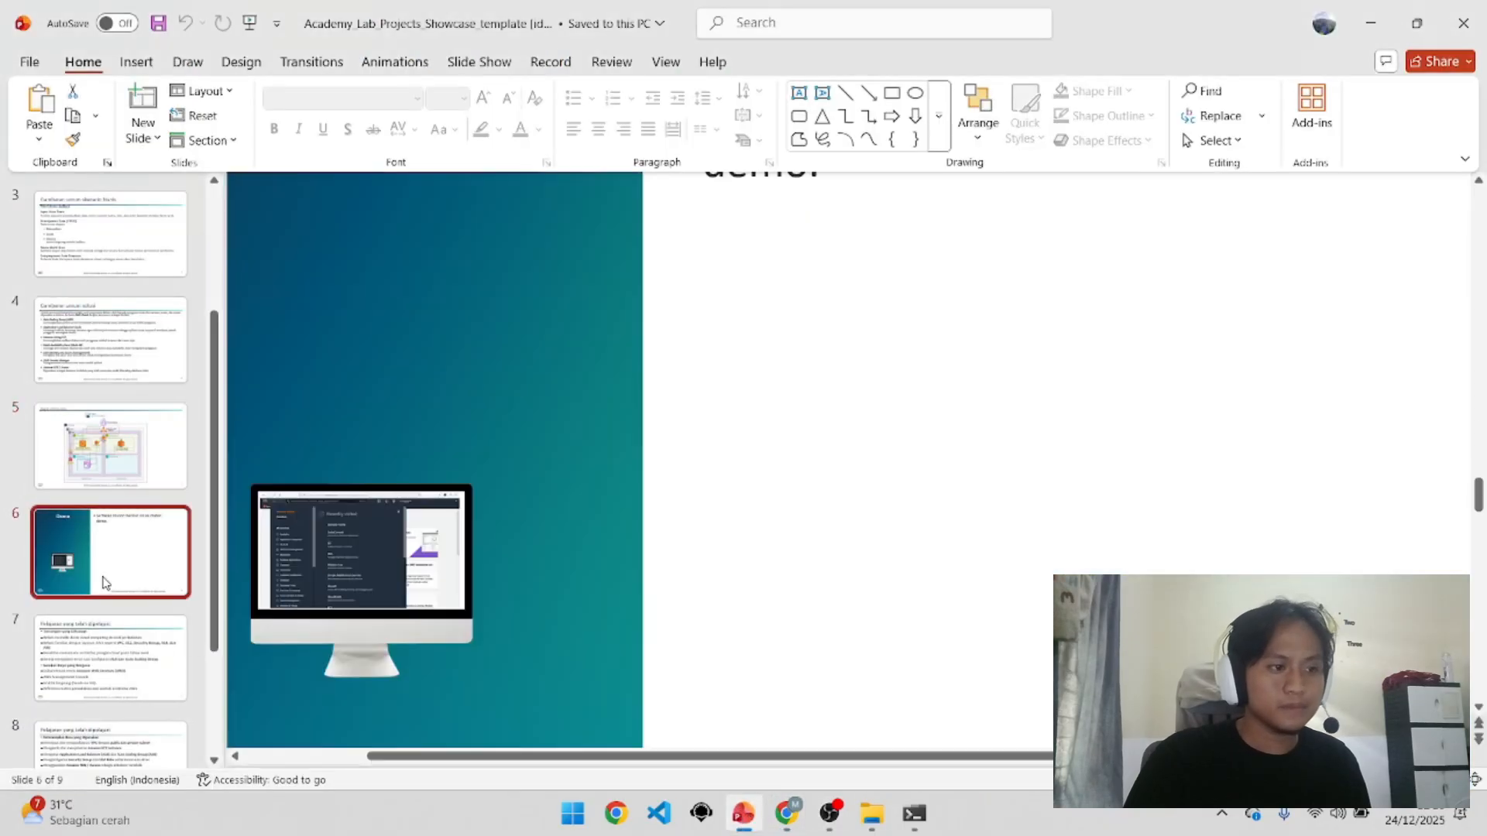
pyautogui.click(251, 25)
pyautogui.press('Right')
pyautogui.press('Right')
pyautogui.press('Right')
pyautogui.press('Right')
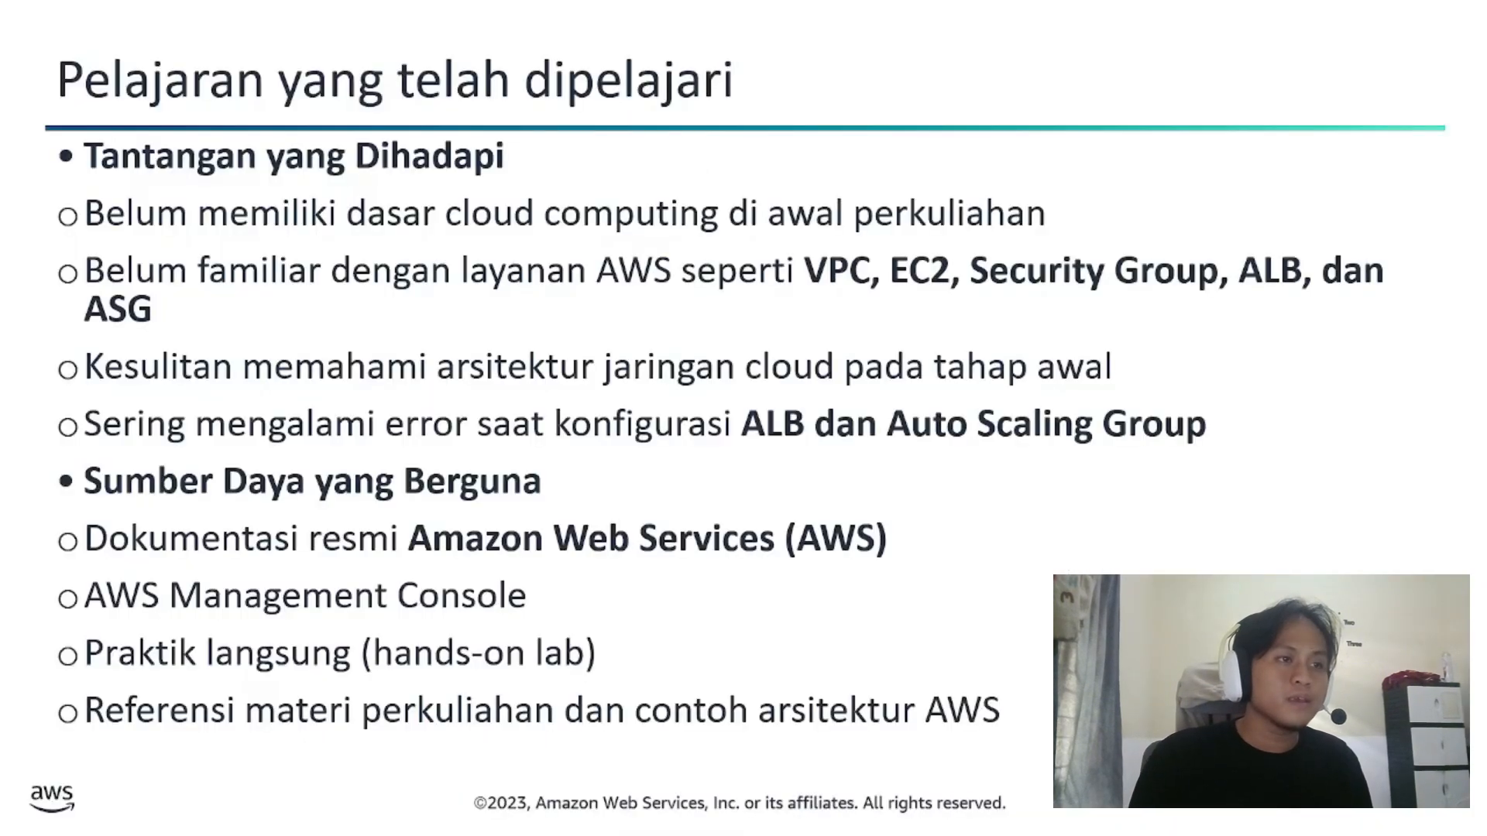